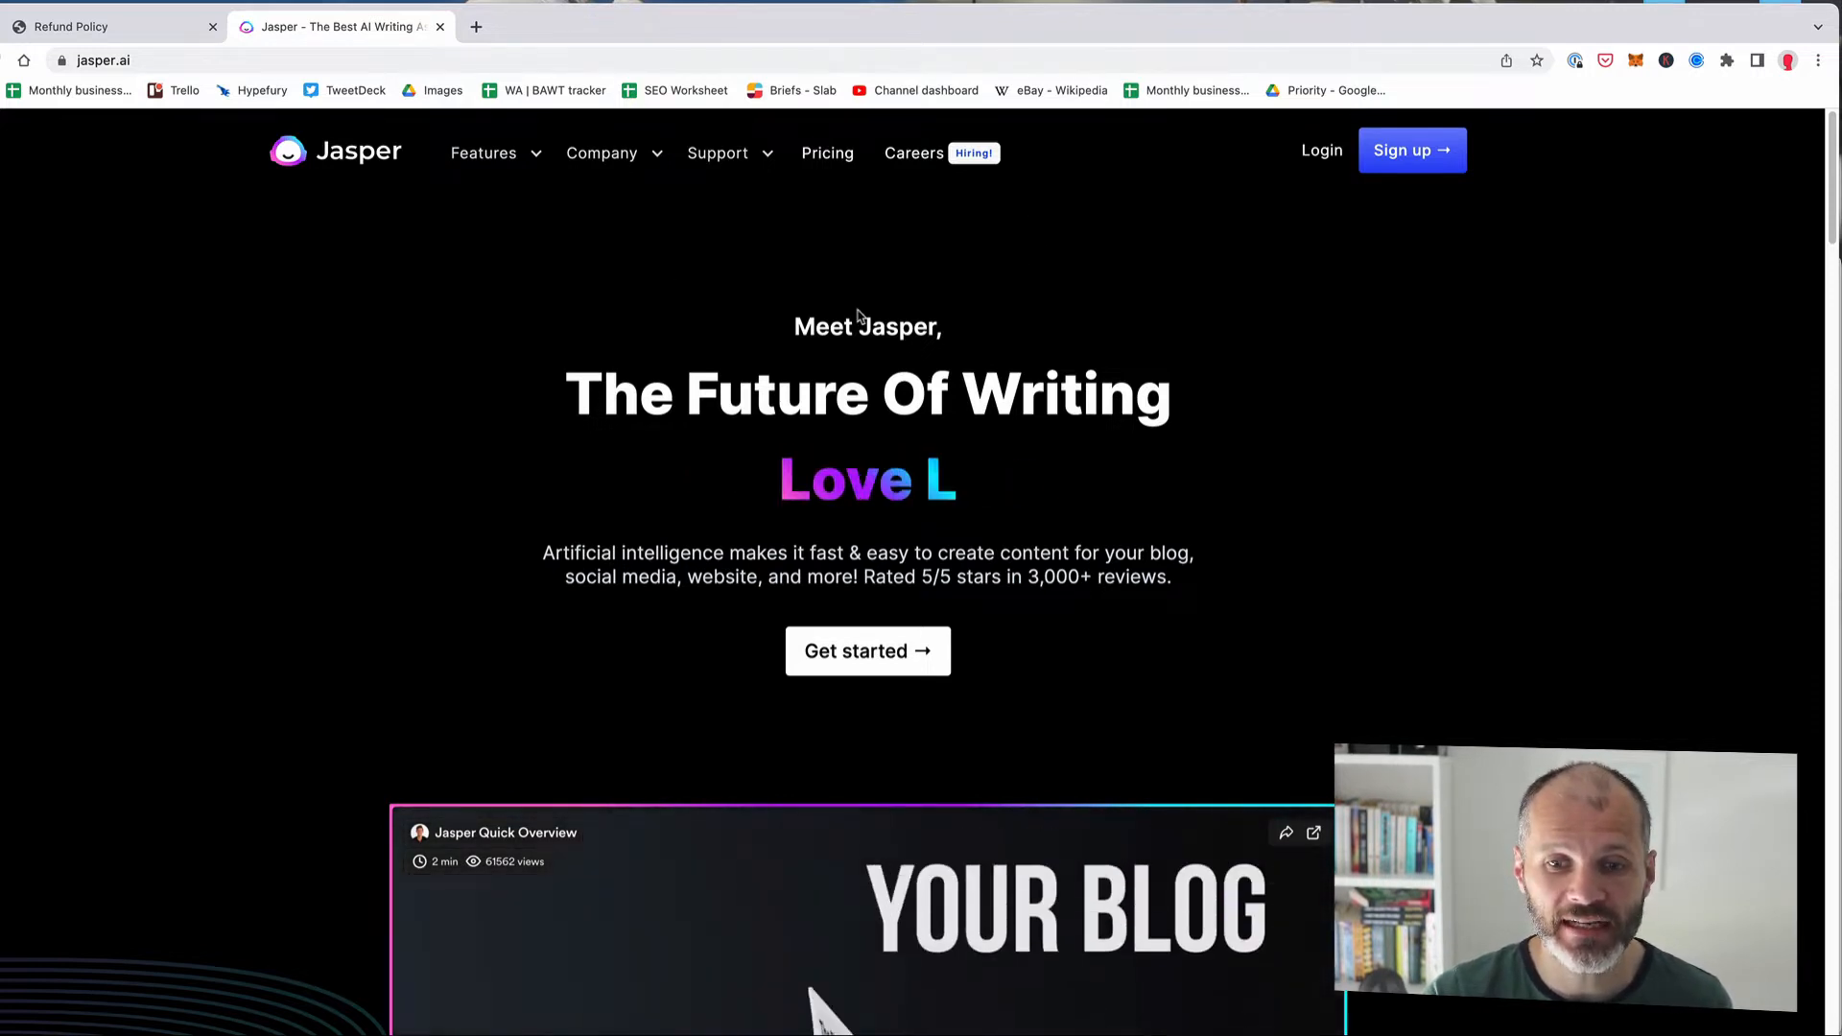
Step: Read the Jasper homepage's main headline, product description and review rating, highlighting each passage
{"action": "scroll", "coordinate": [857, 315], "scroll_direction": "down", "scroll_amount": 1}
{"action": "scroll", "coordinate": [700, 460], "scroll_direction": "down", "scroll_amount": 1}
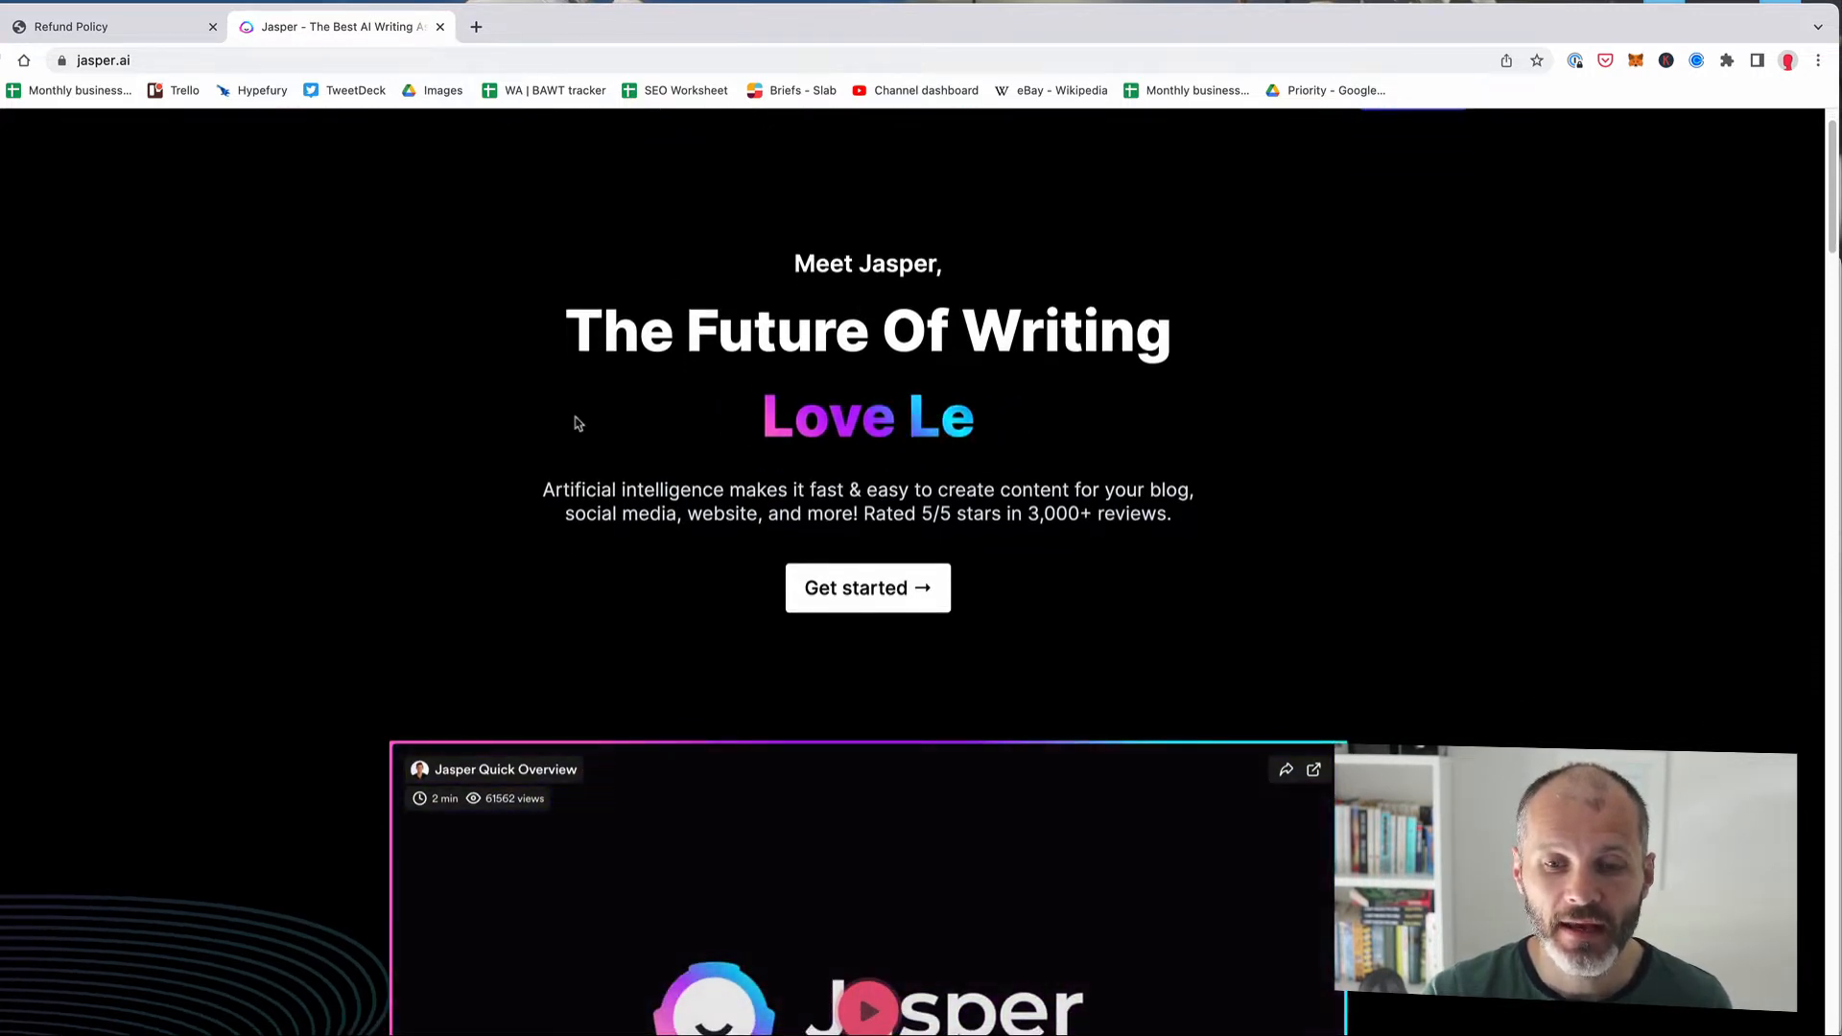
{"action": "left_click_drag", "start_coordinate": [604, 331], "coordinate": [1379, 307]}
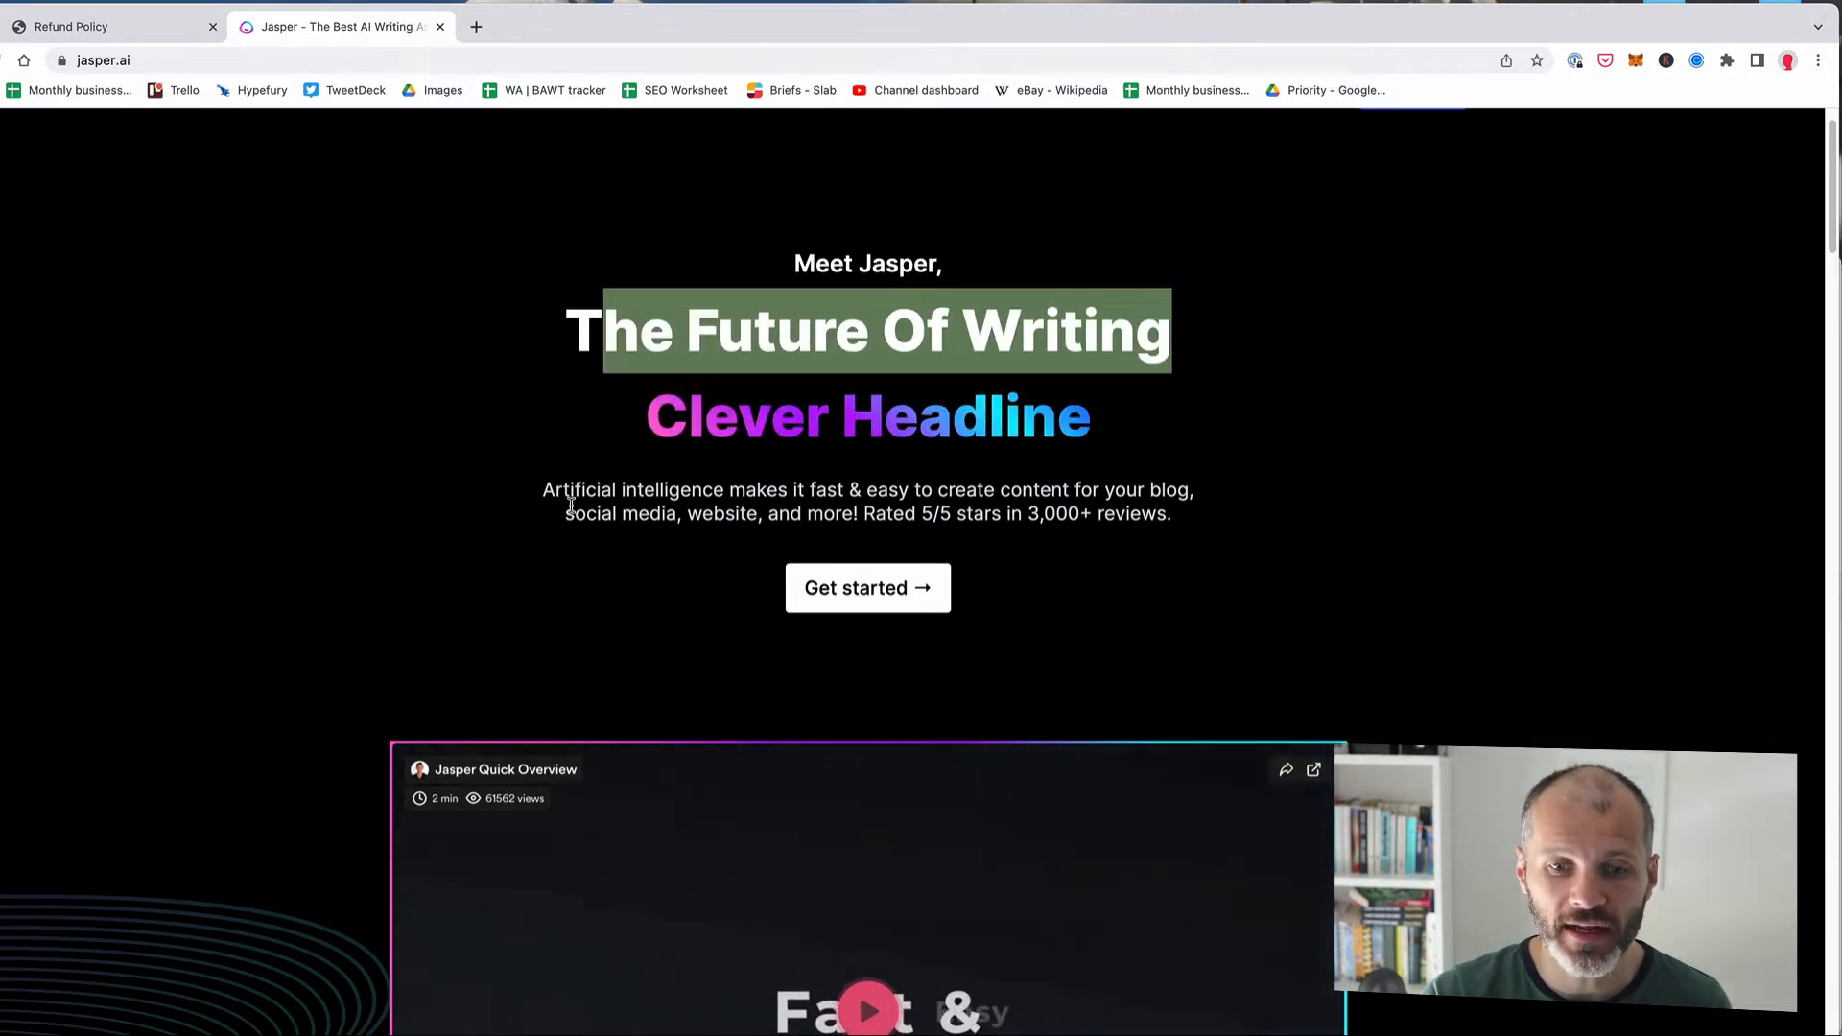
{"action": "left_click_drag", "start_coordinate": [581, 491], "coordinate": [904, 515]}
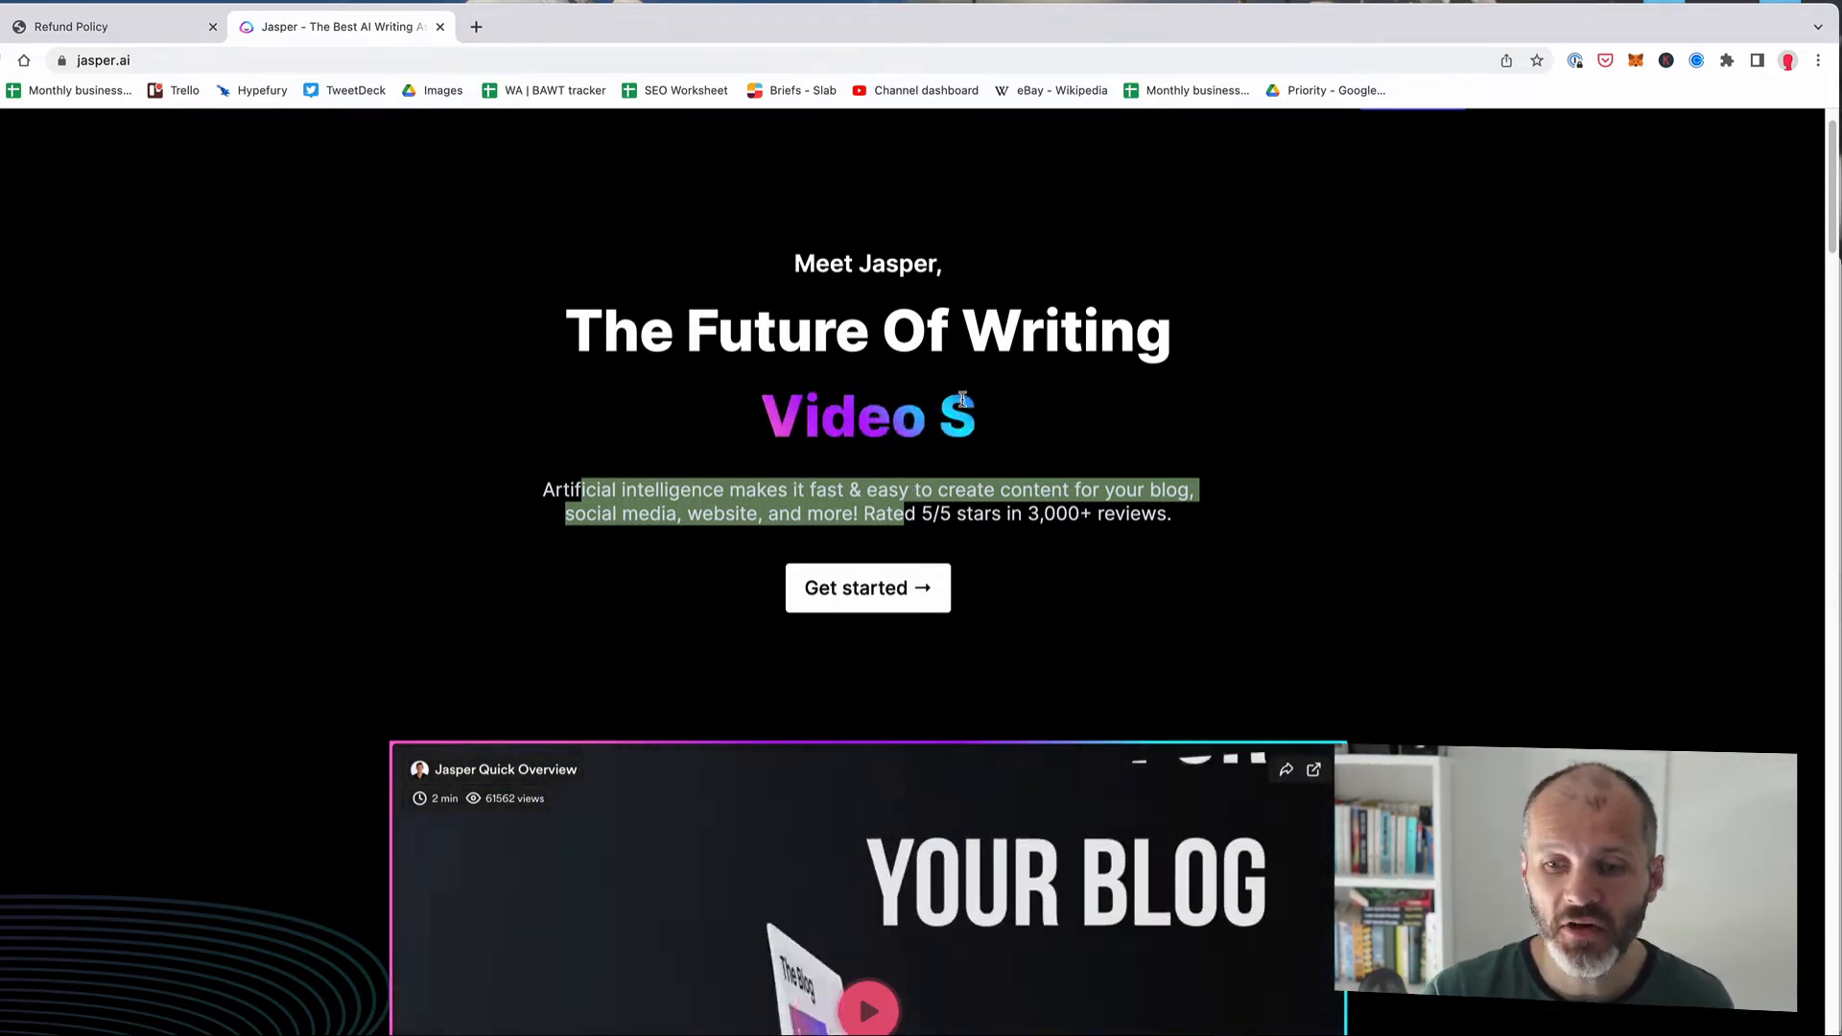
{"action": "scroll", "coordinate": [963, 399], "scroll_direction": "down", "scroll_amount": 2}
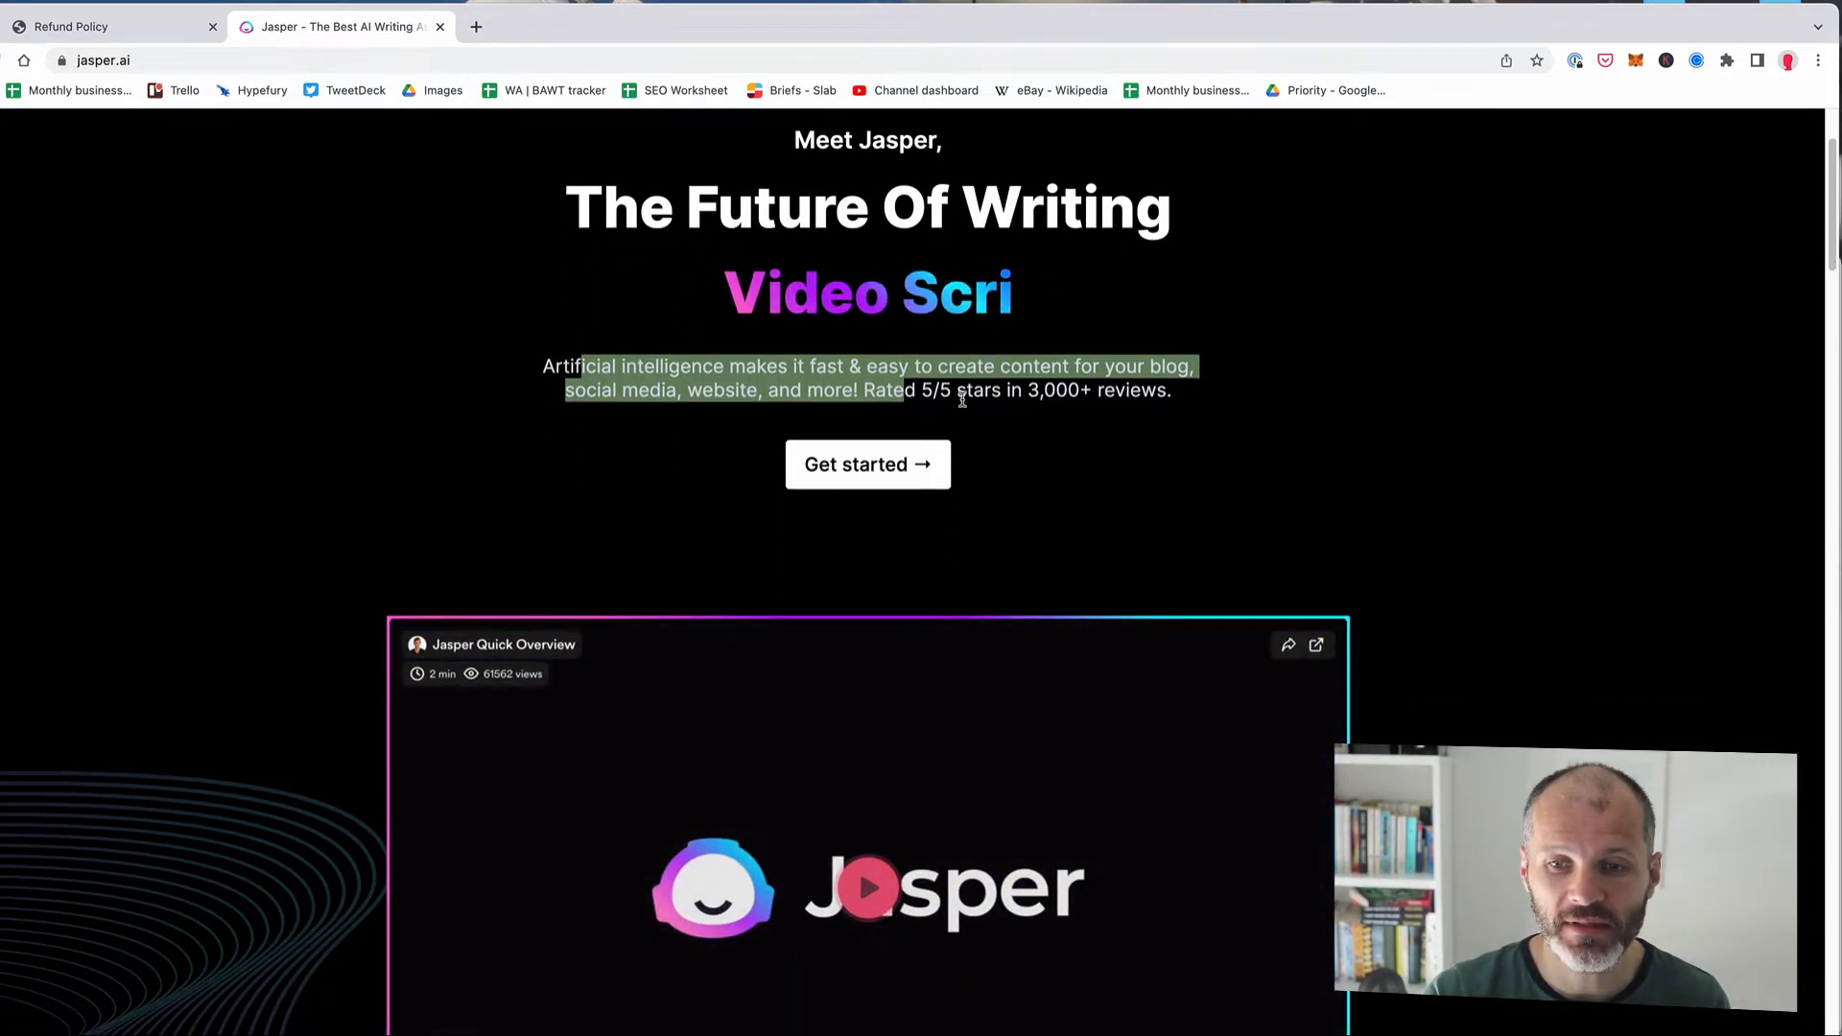
{"action": "scroll", "coordinate": [955, 374], "scroll_direction": "down", "scroll_amount": 1}
{"action": "left_click_drag", "start_coordinate": [949, 352], "coordinate": [1164, 353]}
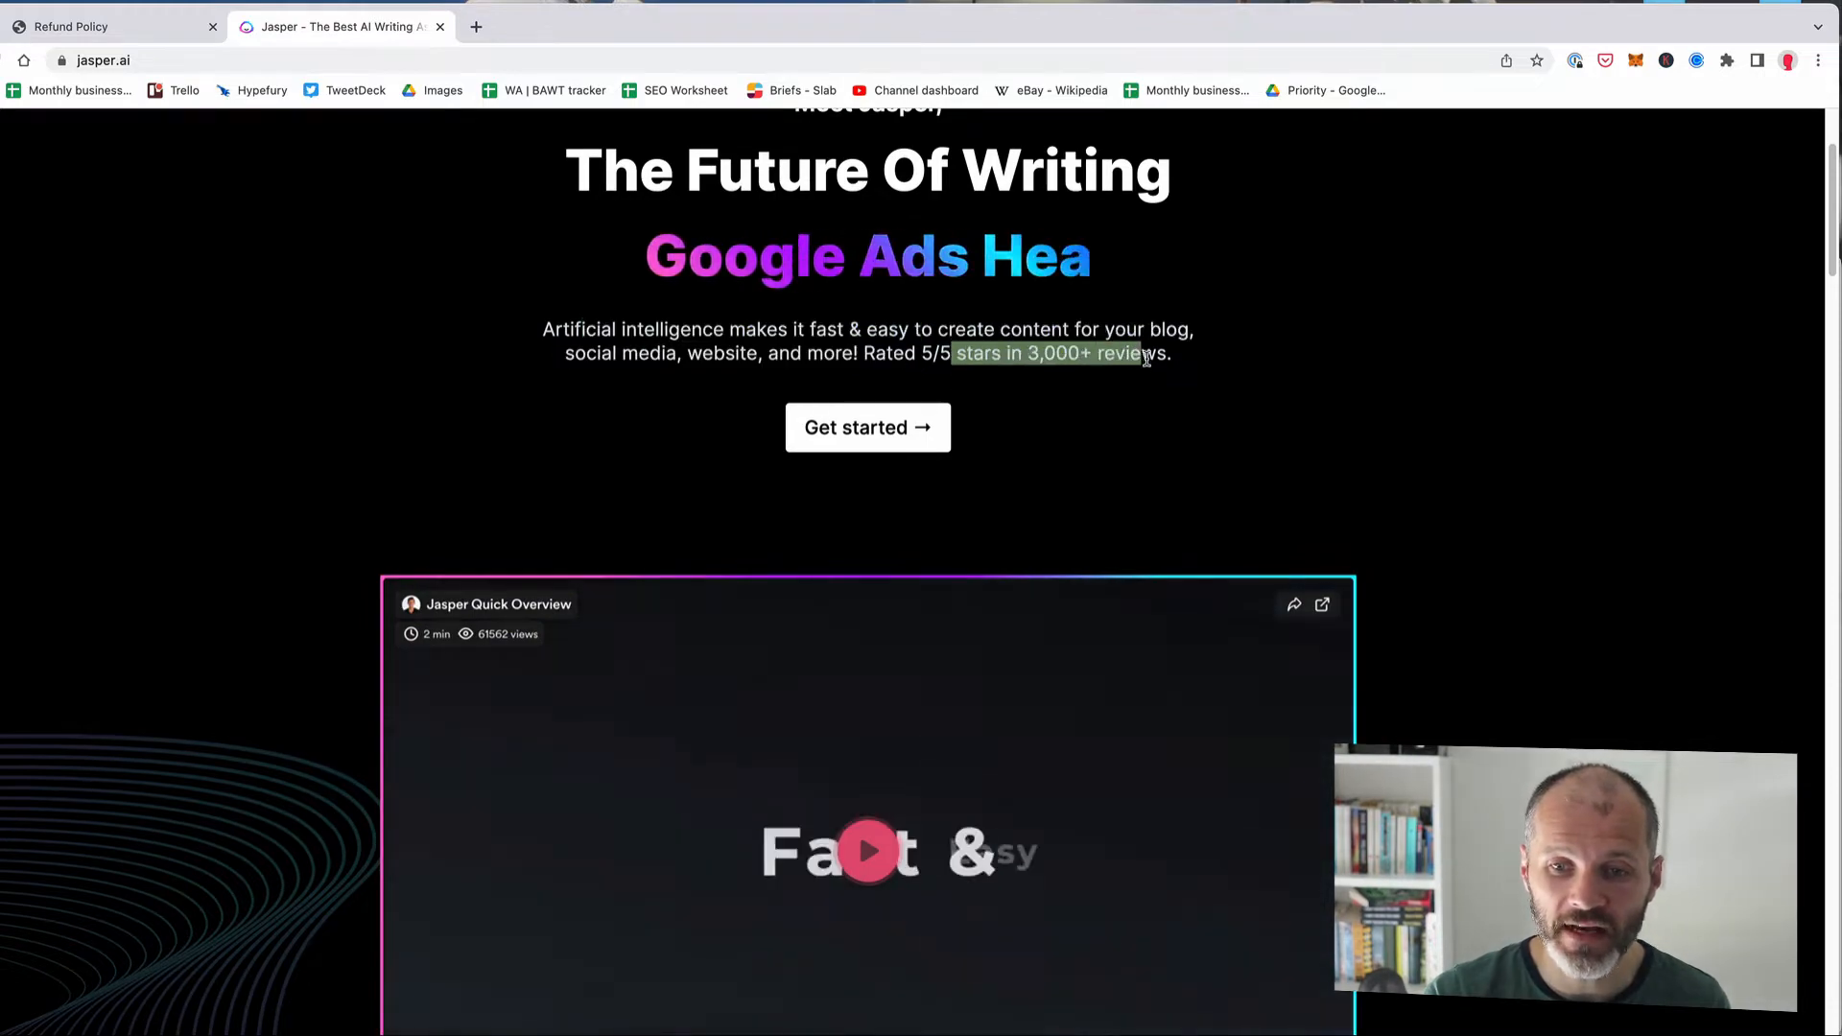
Step: Examine the homepage's customer logos and the "Who is Jasper?" section, highlighting its "Artificial Intelligence trained to write" heading
{"action": "scroll", "coordinate": [1148, 362], "scroll_direction": "down", "scroll_amount": 5}
{"action": "scroll", "coordinate": [758, 1003], "scroll_direction": "down", "scroll_amount": 9}
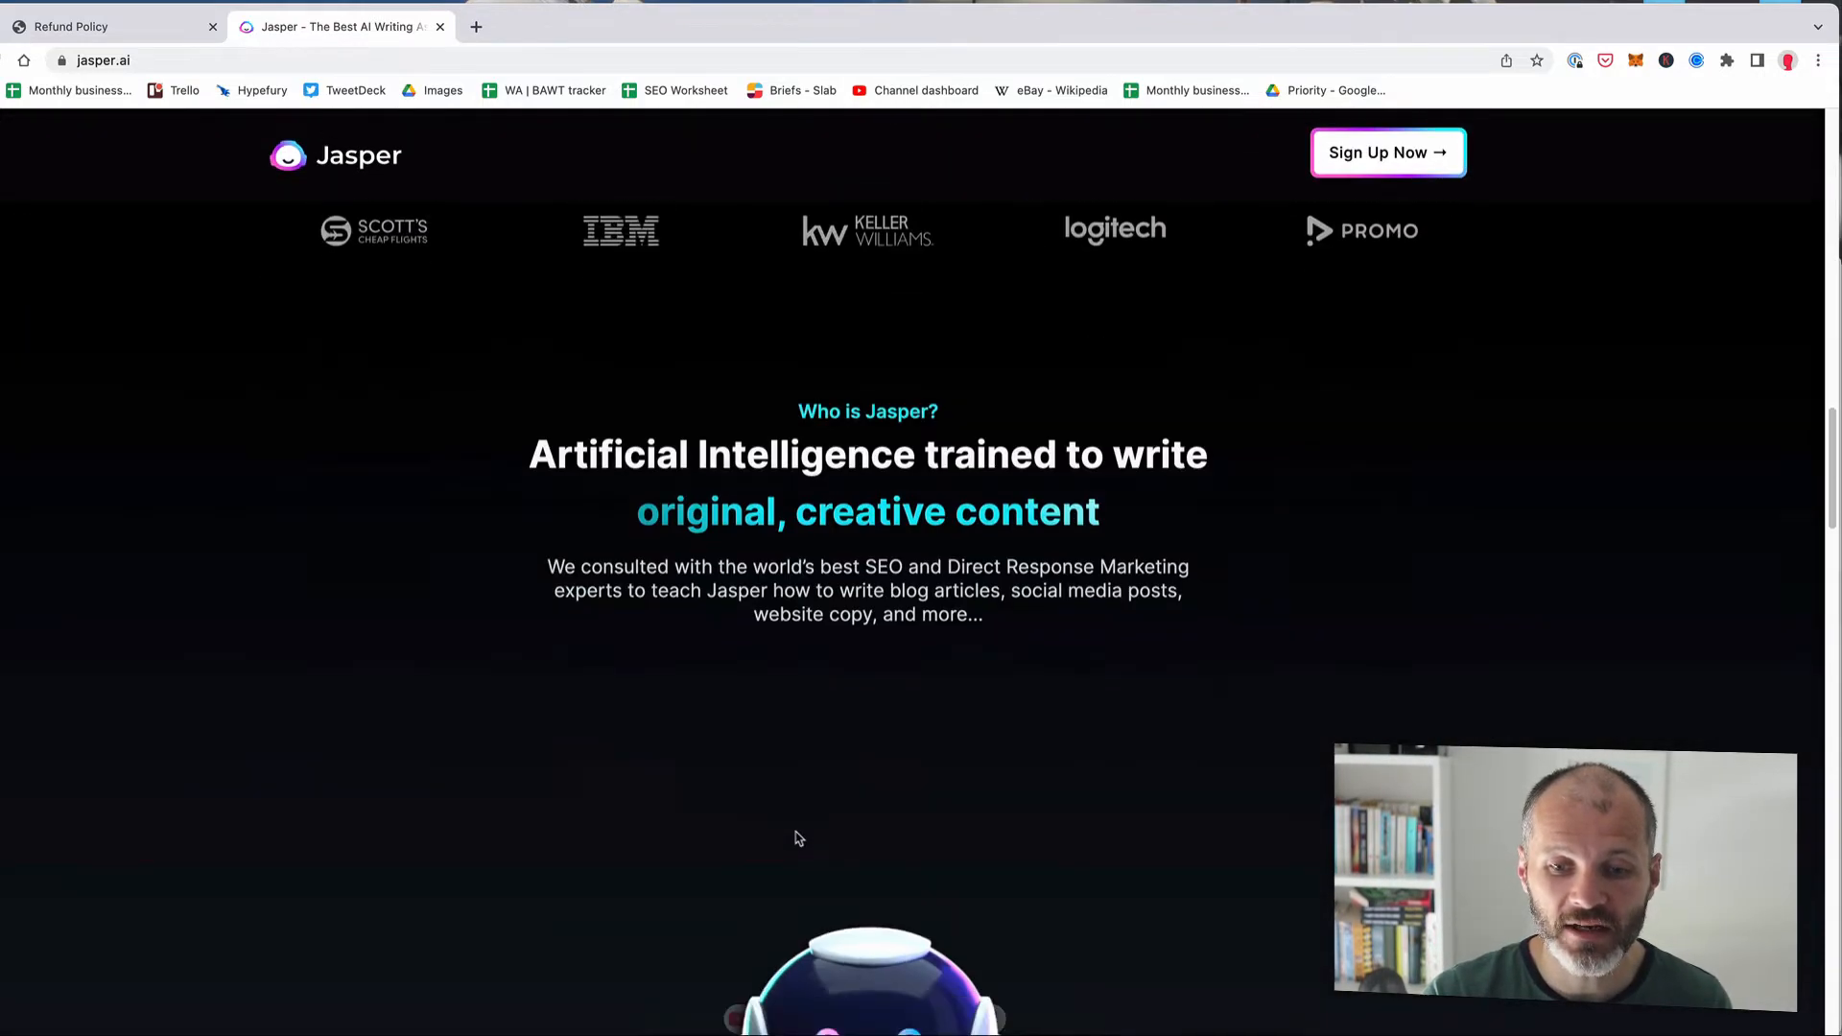
{"action": "scroll", "coordinate": [794, 835], "scroll_direction": "up", "scroll_amount": 3}
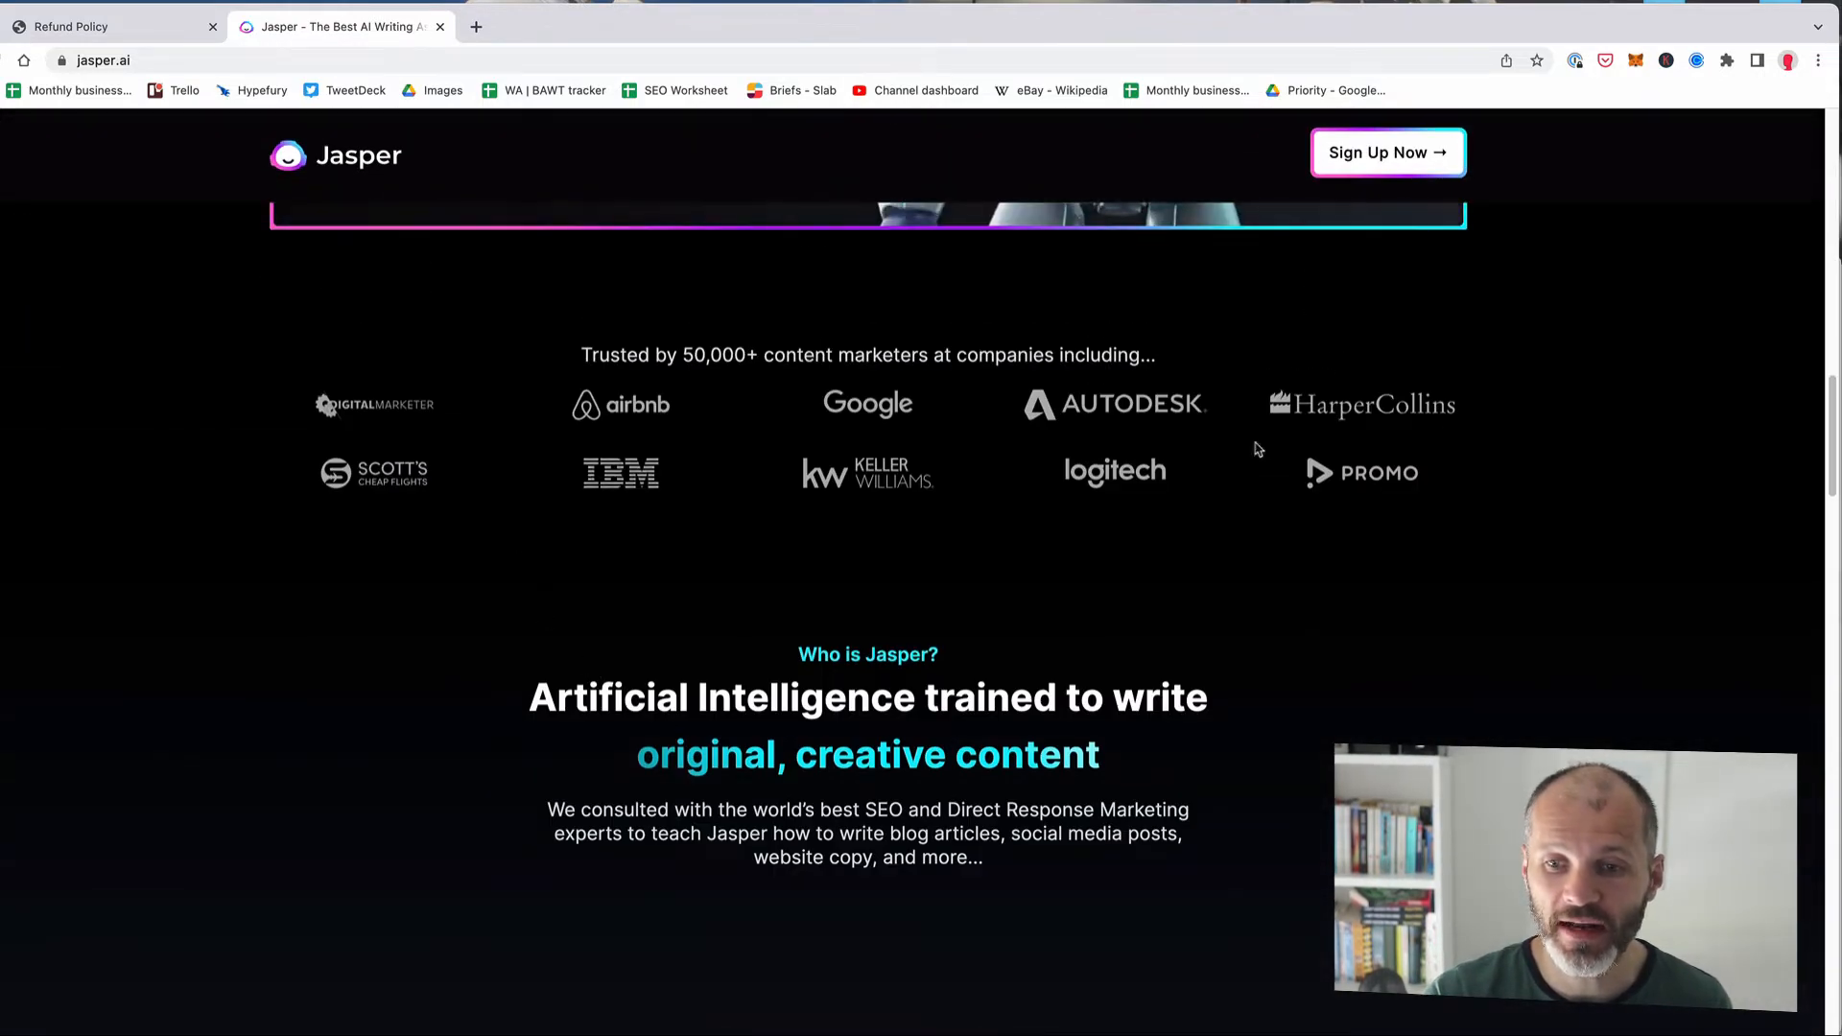
{"action": "scroll", "coordinate": [1151, 479], "scroll_direction": "down", "scroll_amount": 10}
{"action": "scroll", "coordinate": [1095, 495], "scroll_direction": "down", "scroll_amount": 2}
{"action": "scroll", "coordinate": [1096, 494], "scroll_direction": "up", "scroll_amount": 8}
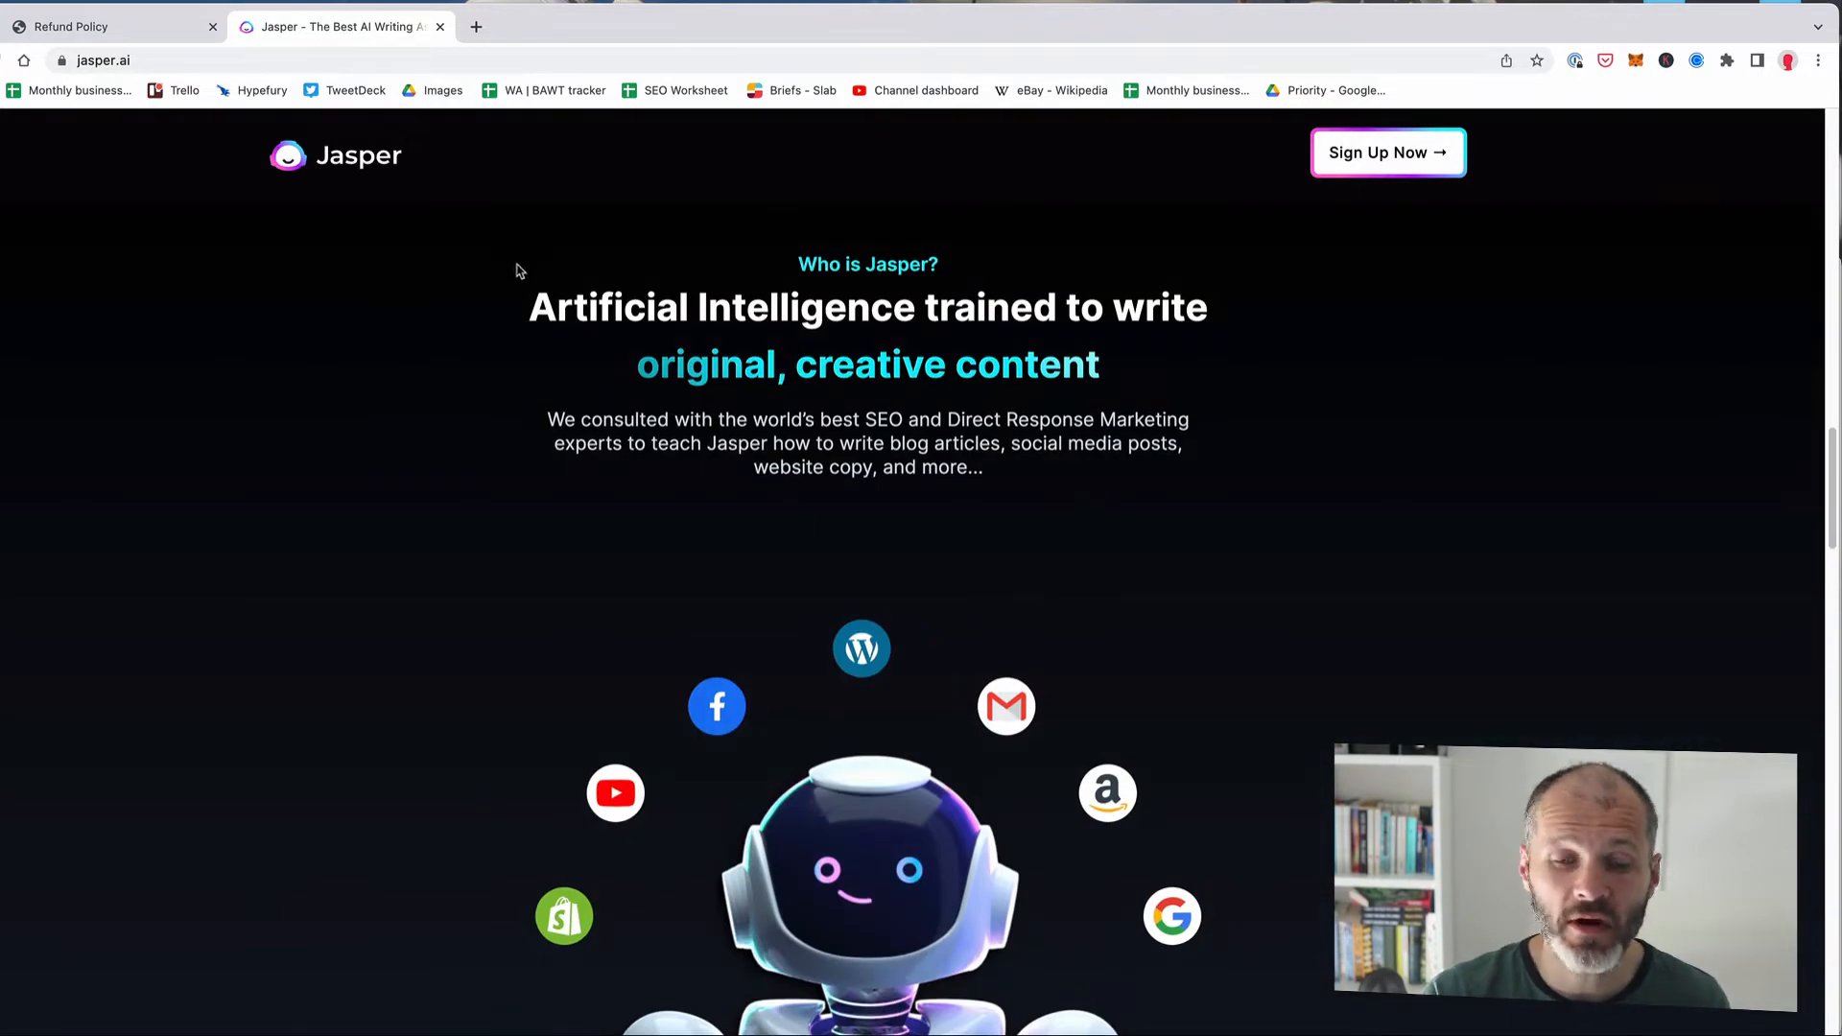
{"action": "left_click_drag", "start_coordinate": [520, 280], "coordinate": [1205, 390]}
{"action": "scroll", "coordinate": [1057, 732], "scroll_direction": "down", "scroll_amount": 4}
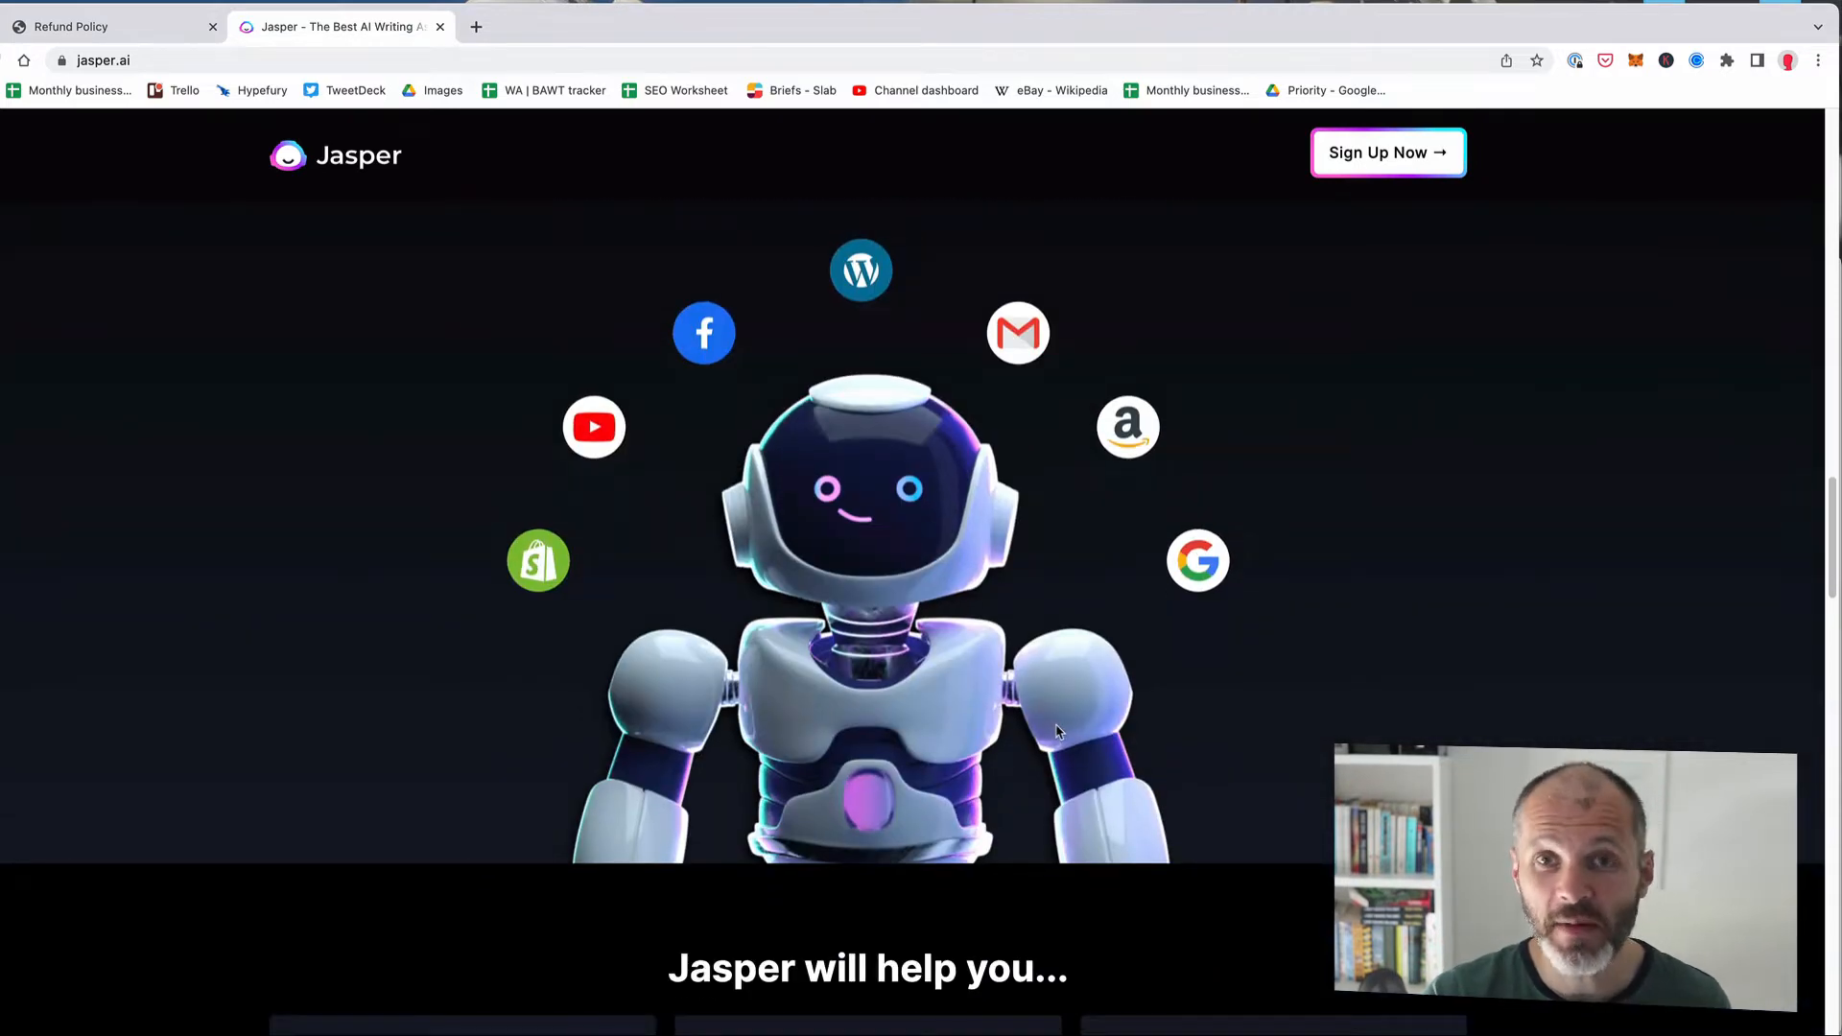
Step: Review the homepage's benefits, customer stories and closing call to action, then return to its beginning
{"action": "scroll", "coordinate": [1056, 729], "scroll_direction": "down", "scroll_amount": 6}
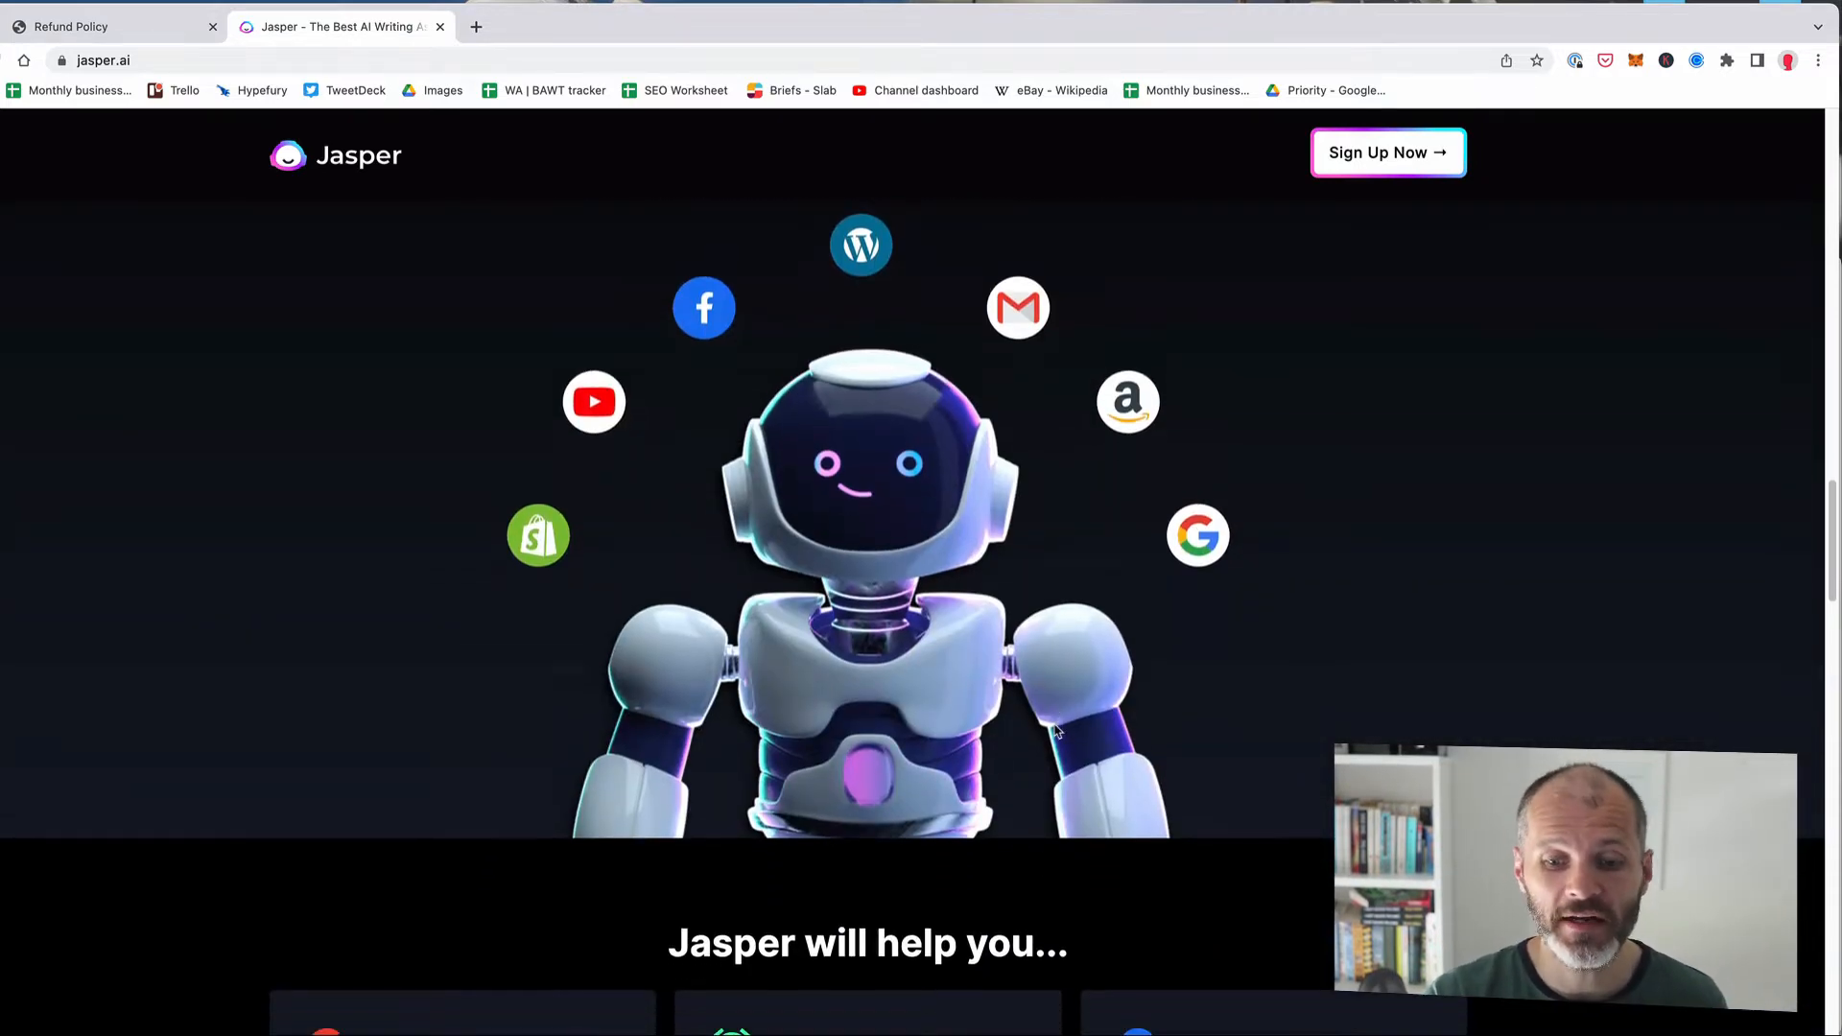
{"action": "scroll", "coordinate": [1034, 700], "scroll_direction": "down", "scroll_amount": 6}
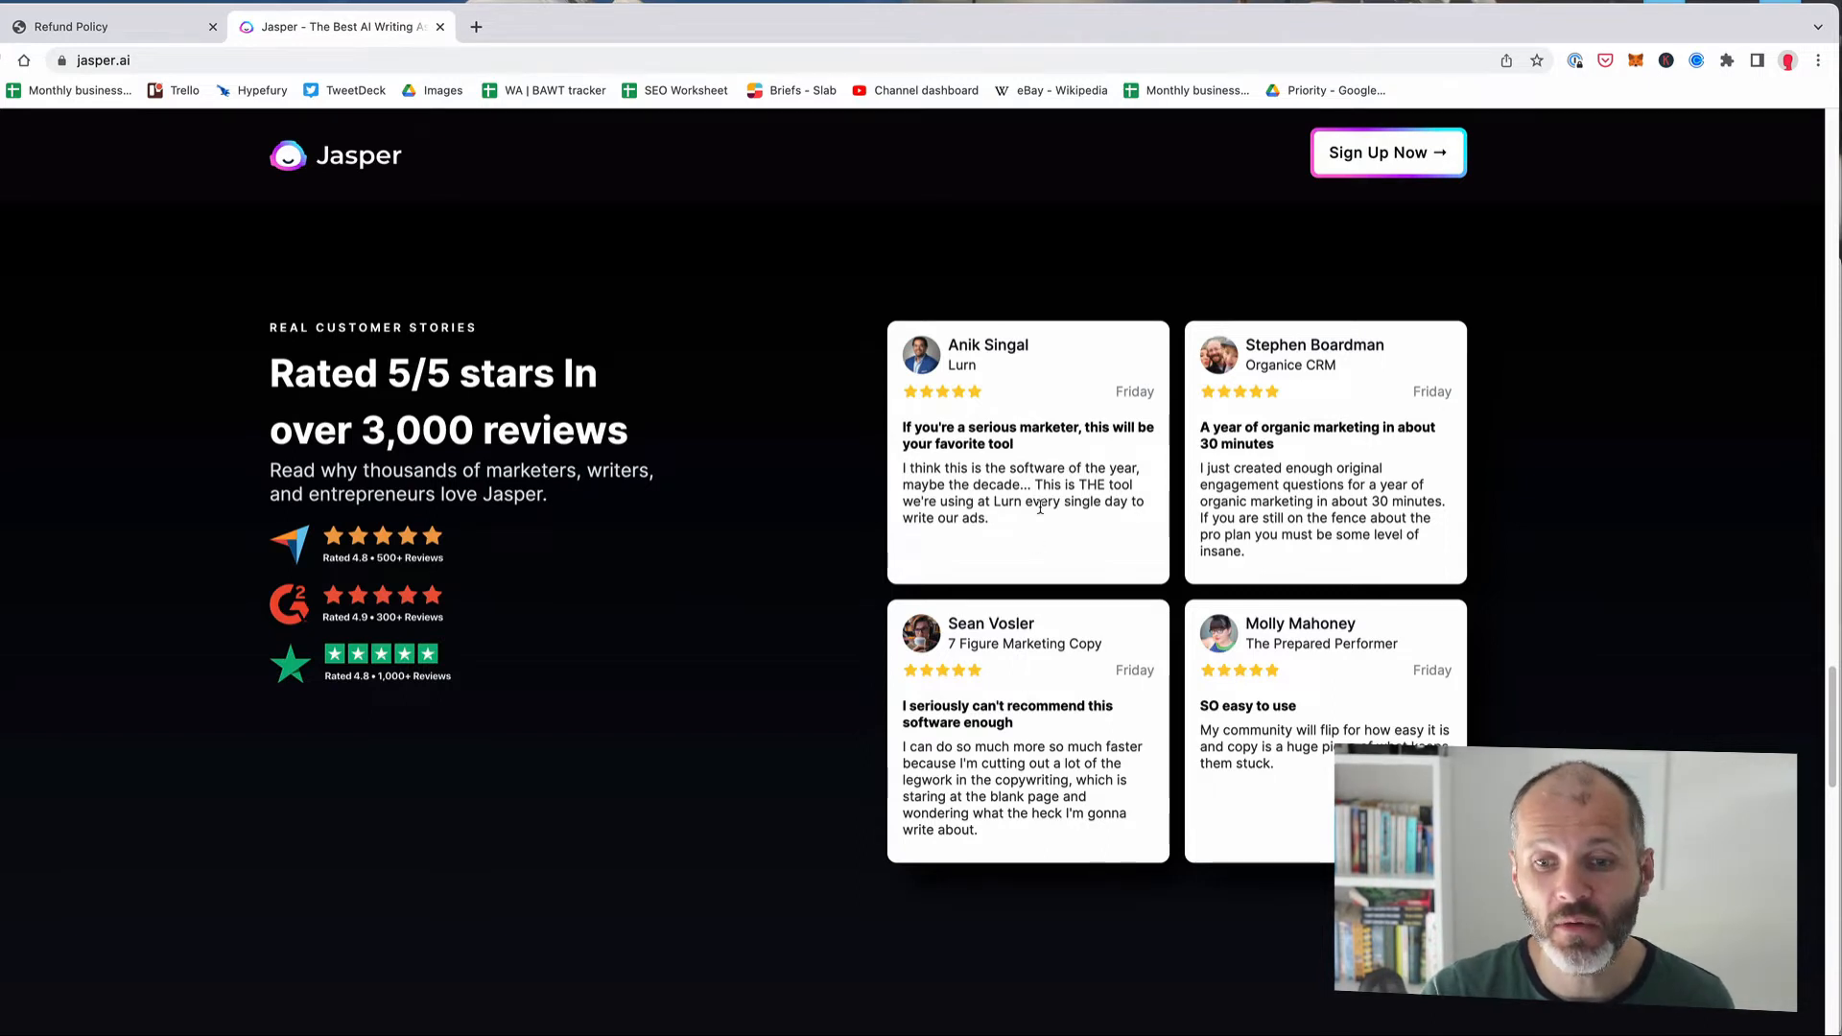
{"action": "scroll", "coordinate": [1036, 533], "scroll_direction": "down", "scroll_amount": 2}
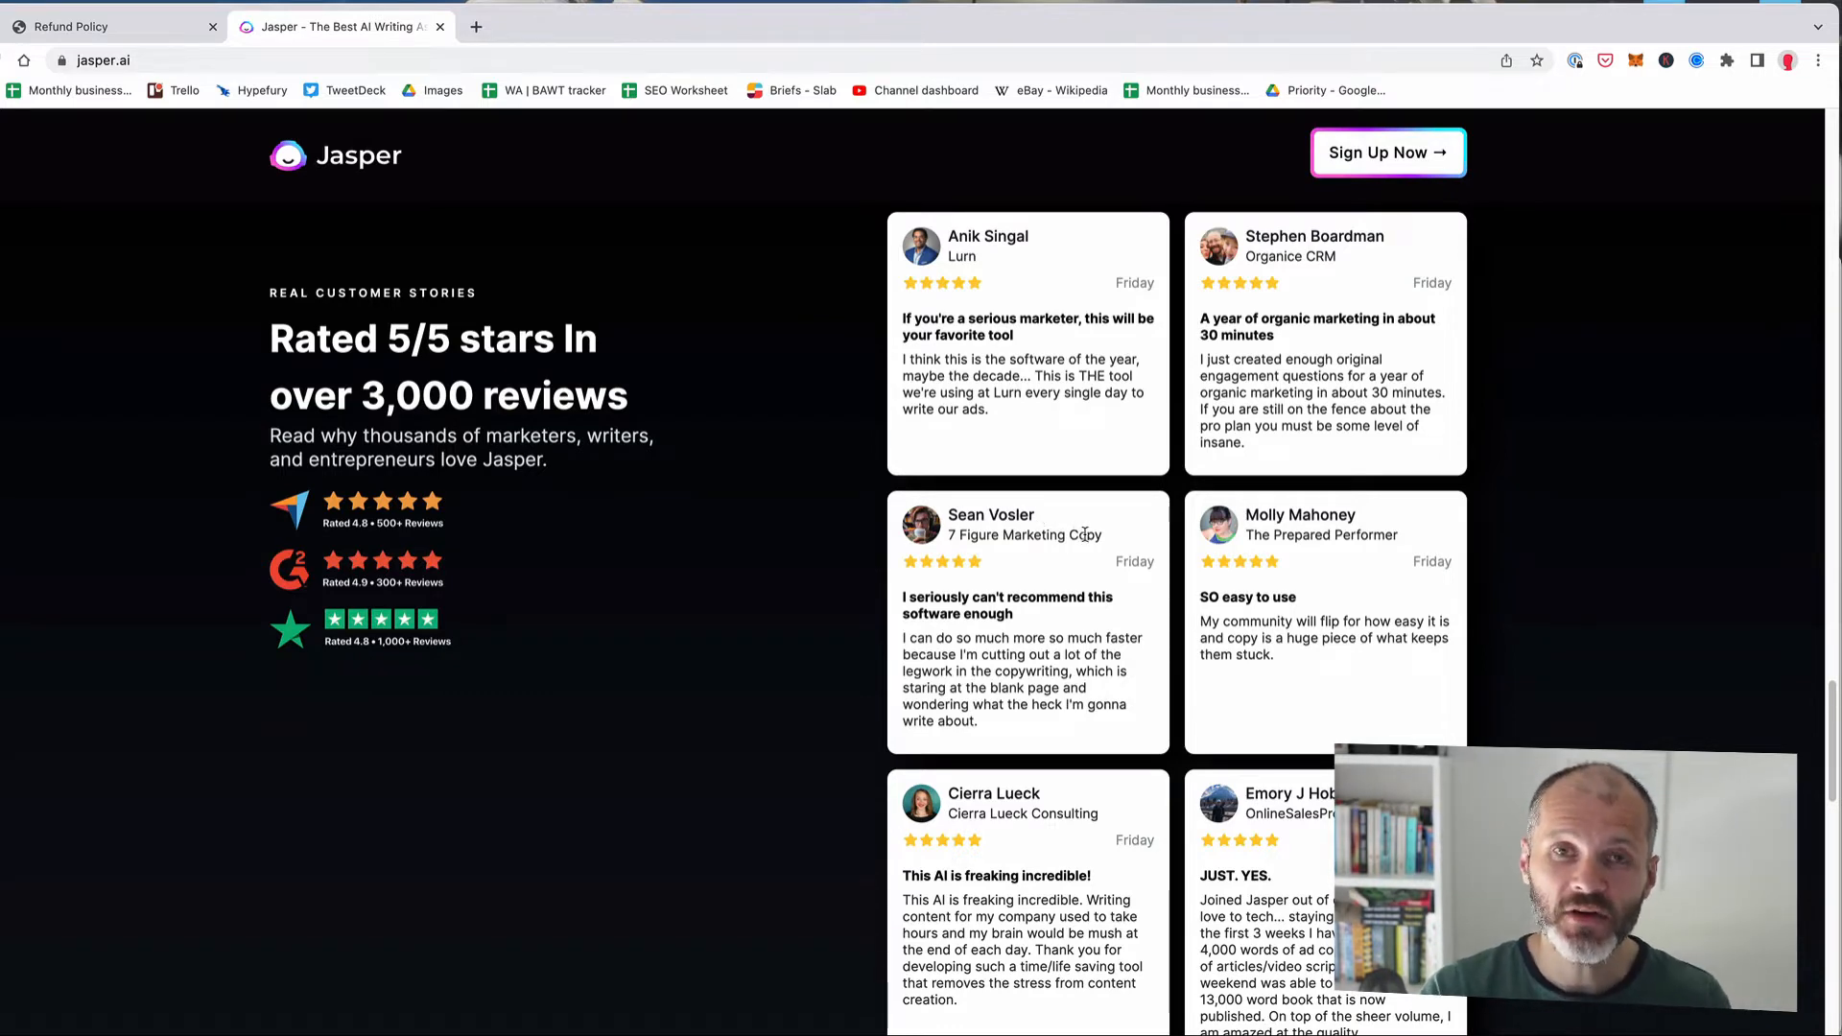
{"action": "scroll", "coordinate": [1084, 532], "scroll_direction": "down", "scroll_amount": 15}
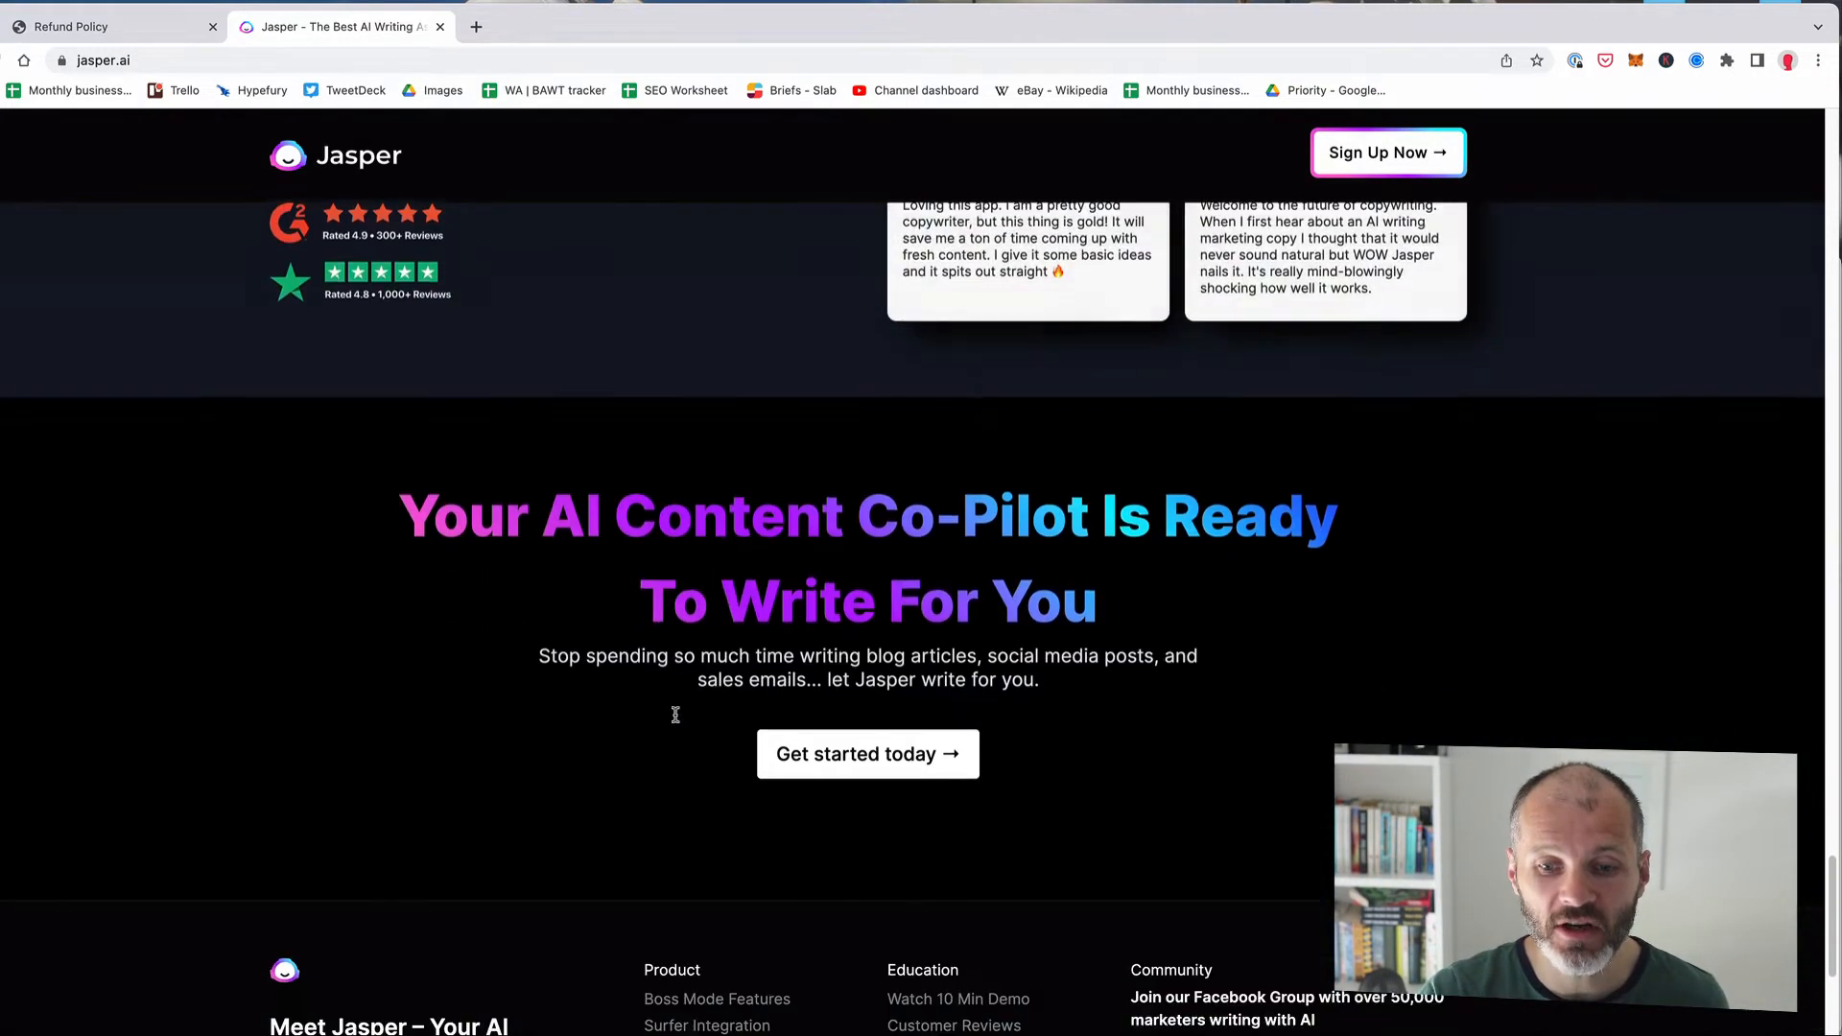
{"action": "scroll", "coordinate": [690, 576], "scroll_direction": "up", "scroll_amount": 20}
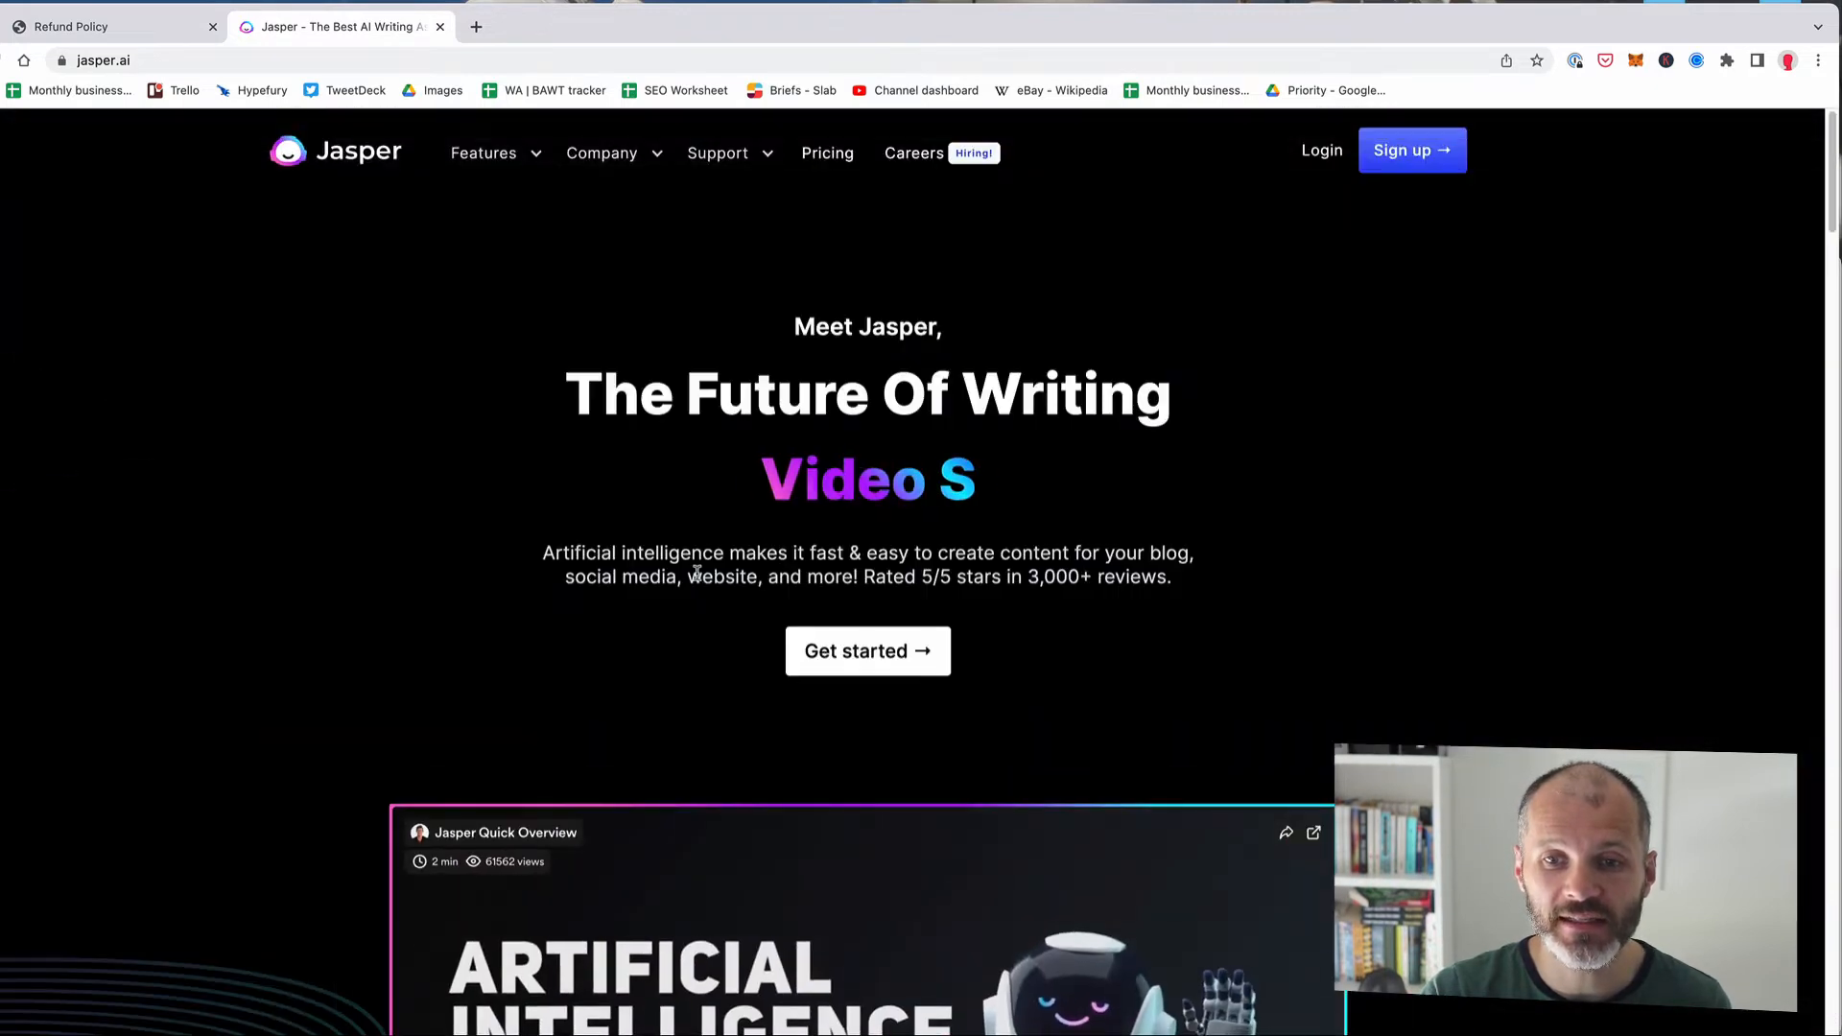
Step: Open the pricing page and examine the Starter plan's price, monthly word allowance and included features
{"action": "left_click", "coordinate": [829, 156]}
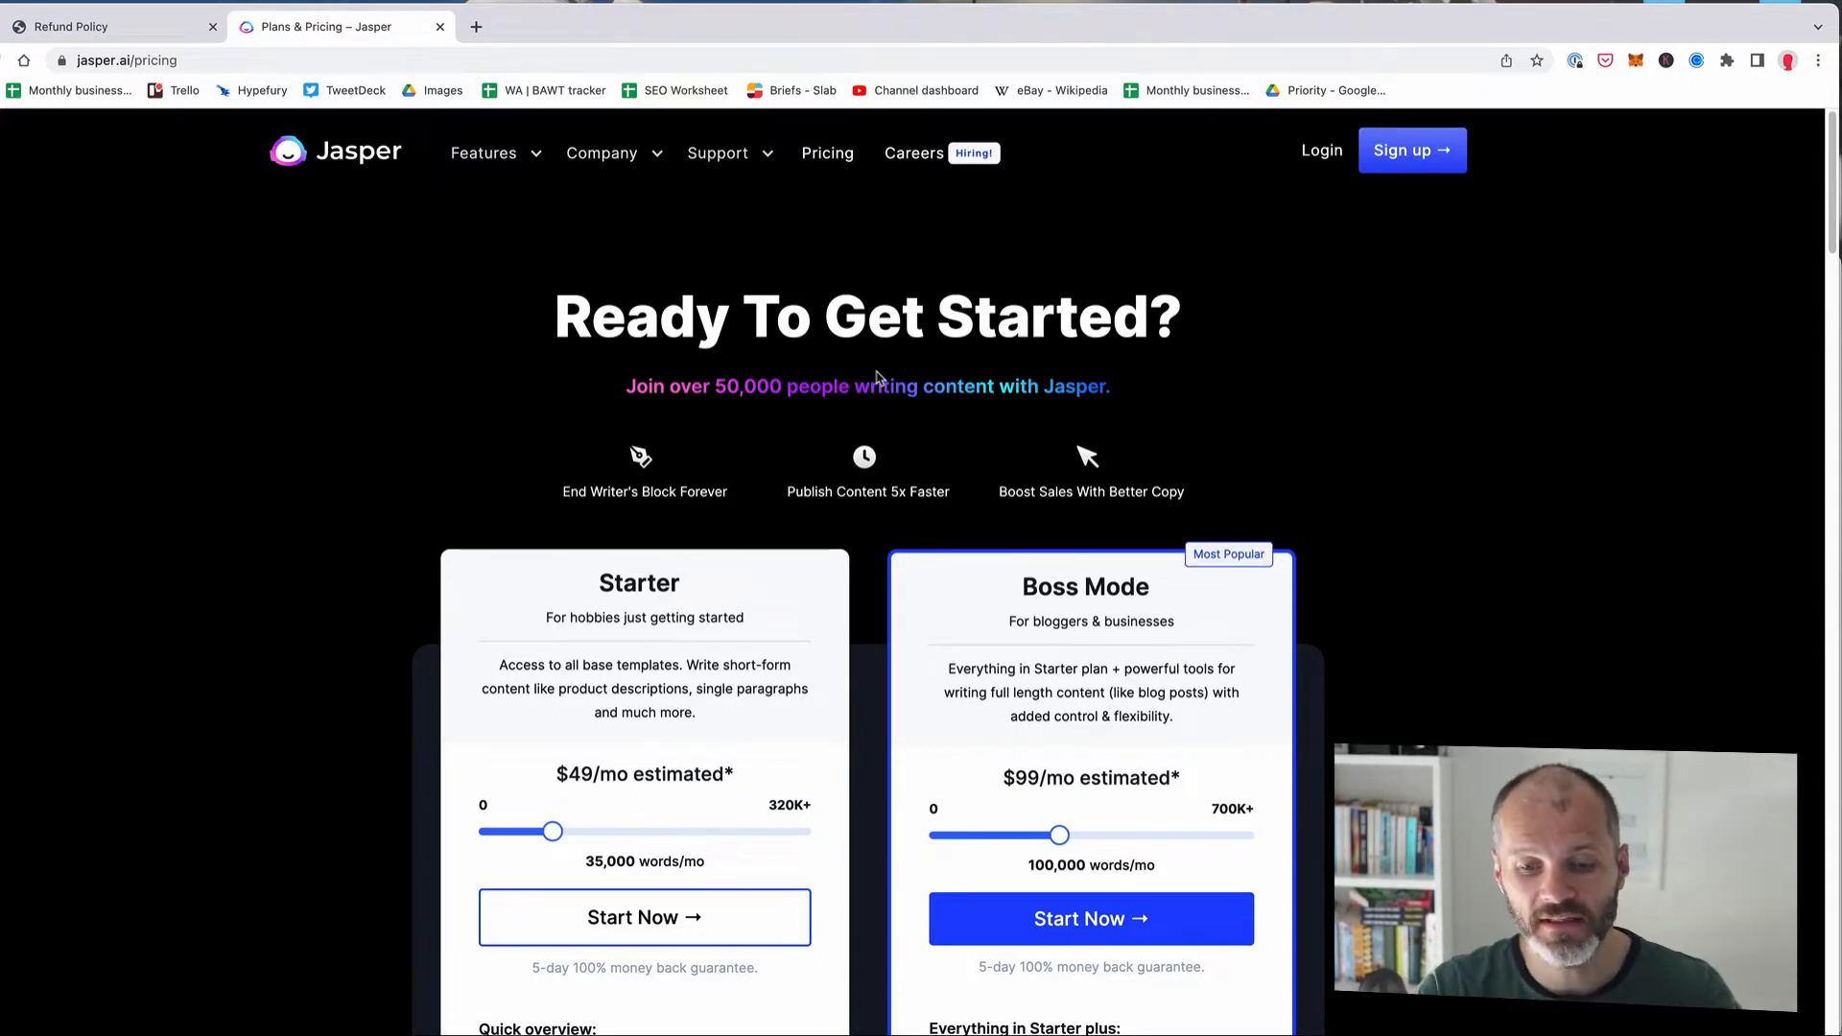
{"action": "scroll", "coordinate": [878, 422], "scroll_direction": "down", "scroll_amount": 2}
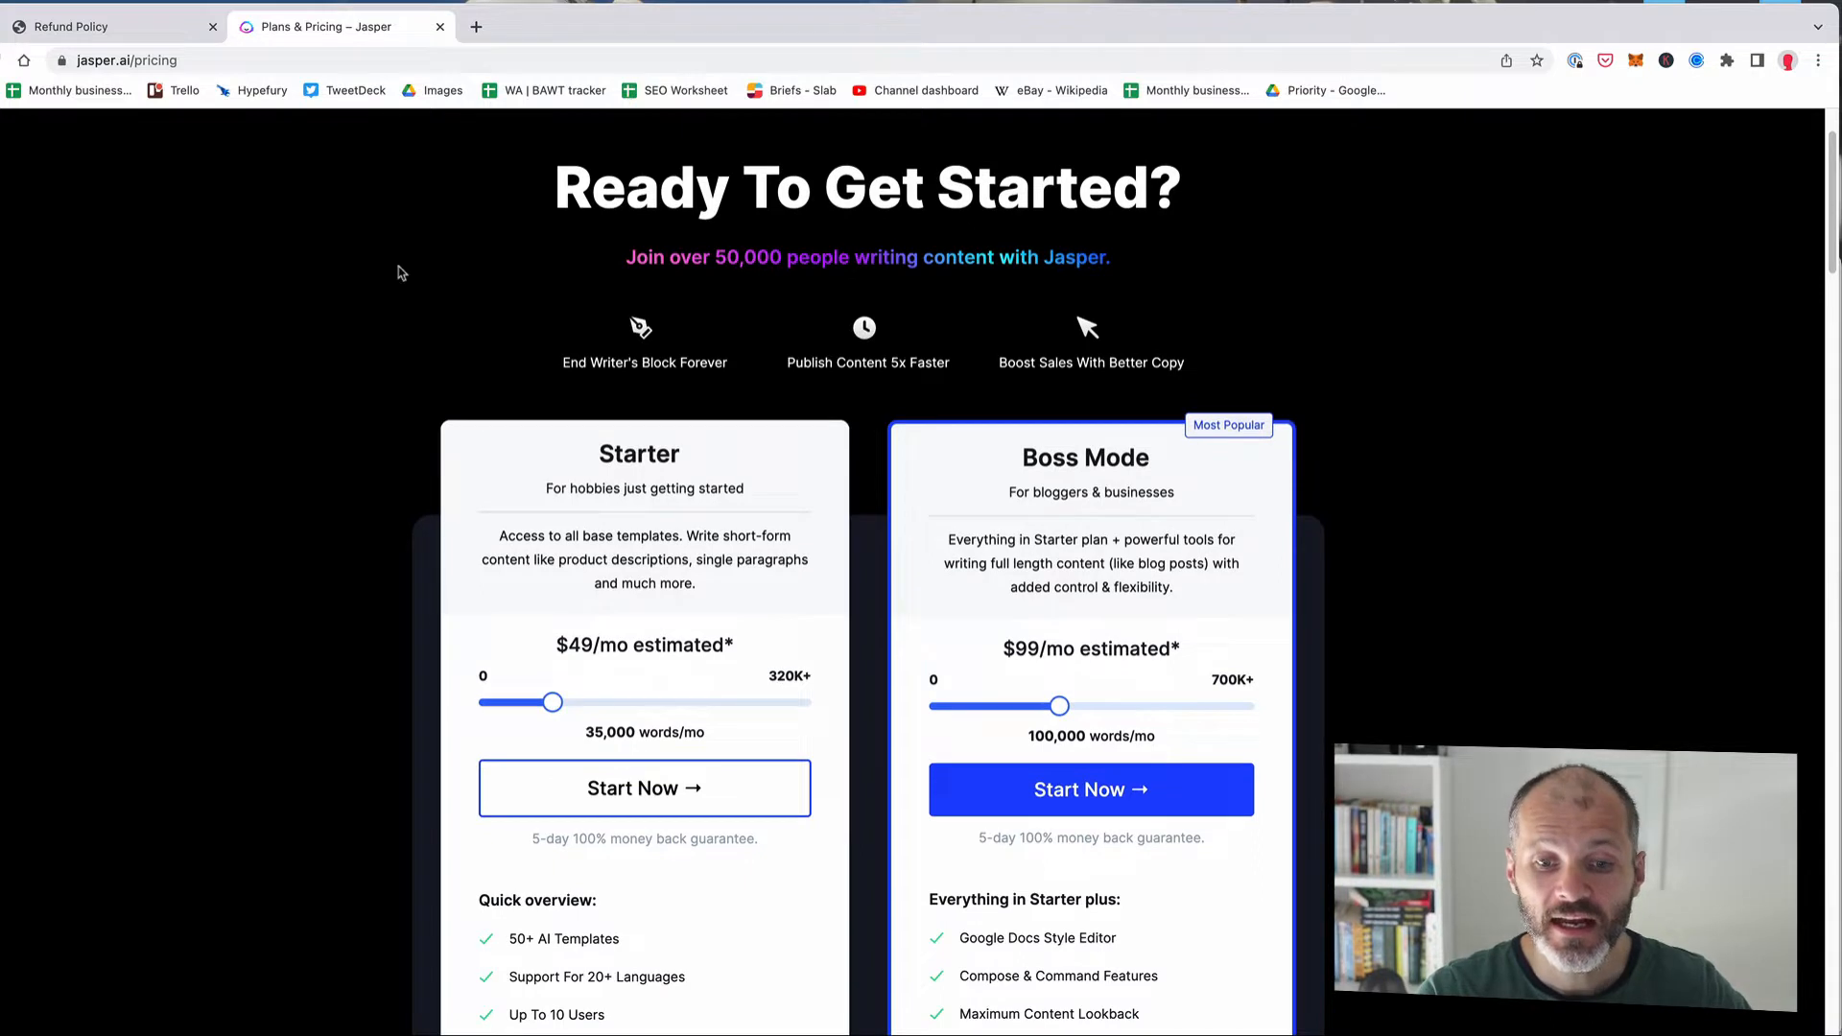
{"action": "scroll", "coordinate": [1008, 307], "scroll_direction": "down", "scroll_amount": 1}
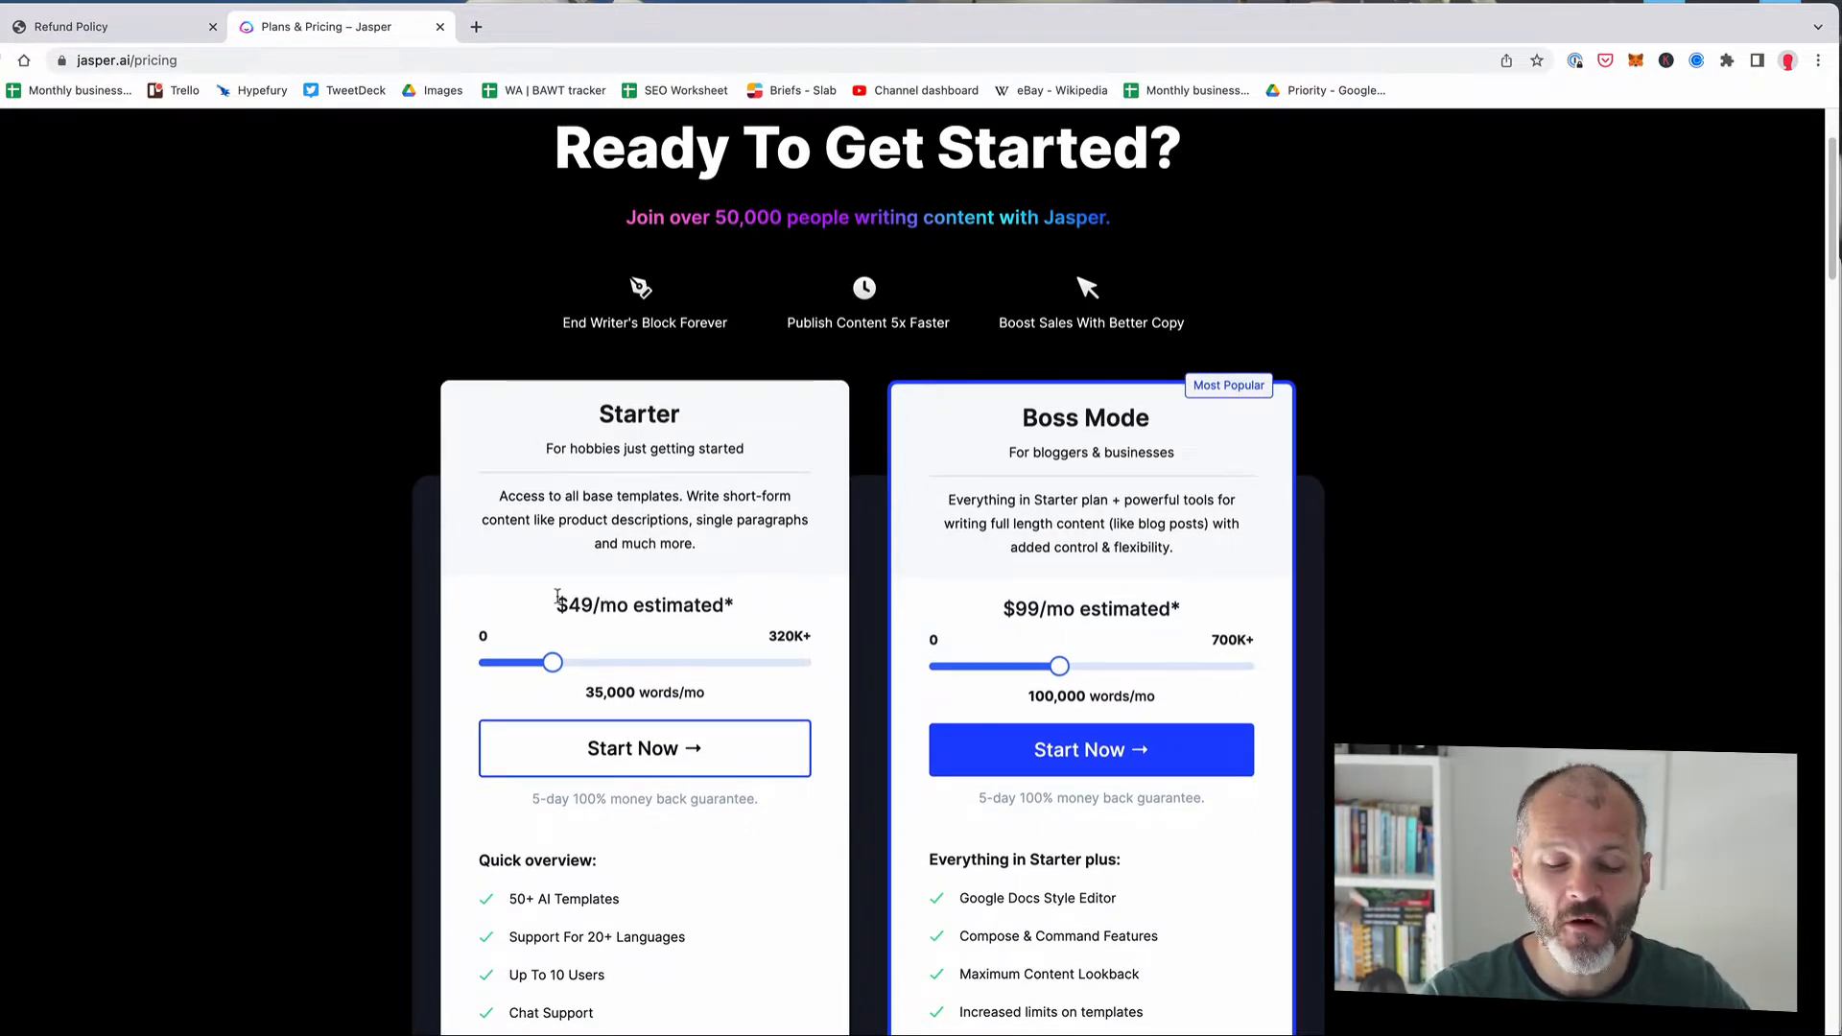
{"action": "left_click_drag", "start_coordinate": [558, 596], "coordinate": [721, 611]}
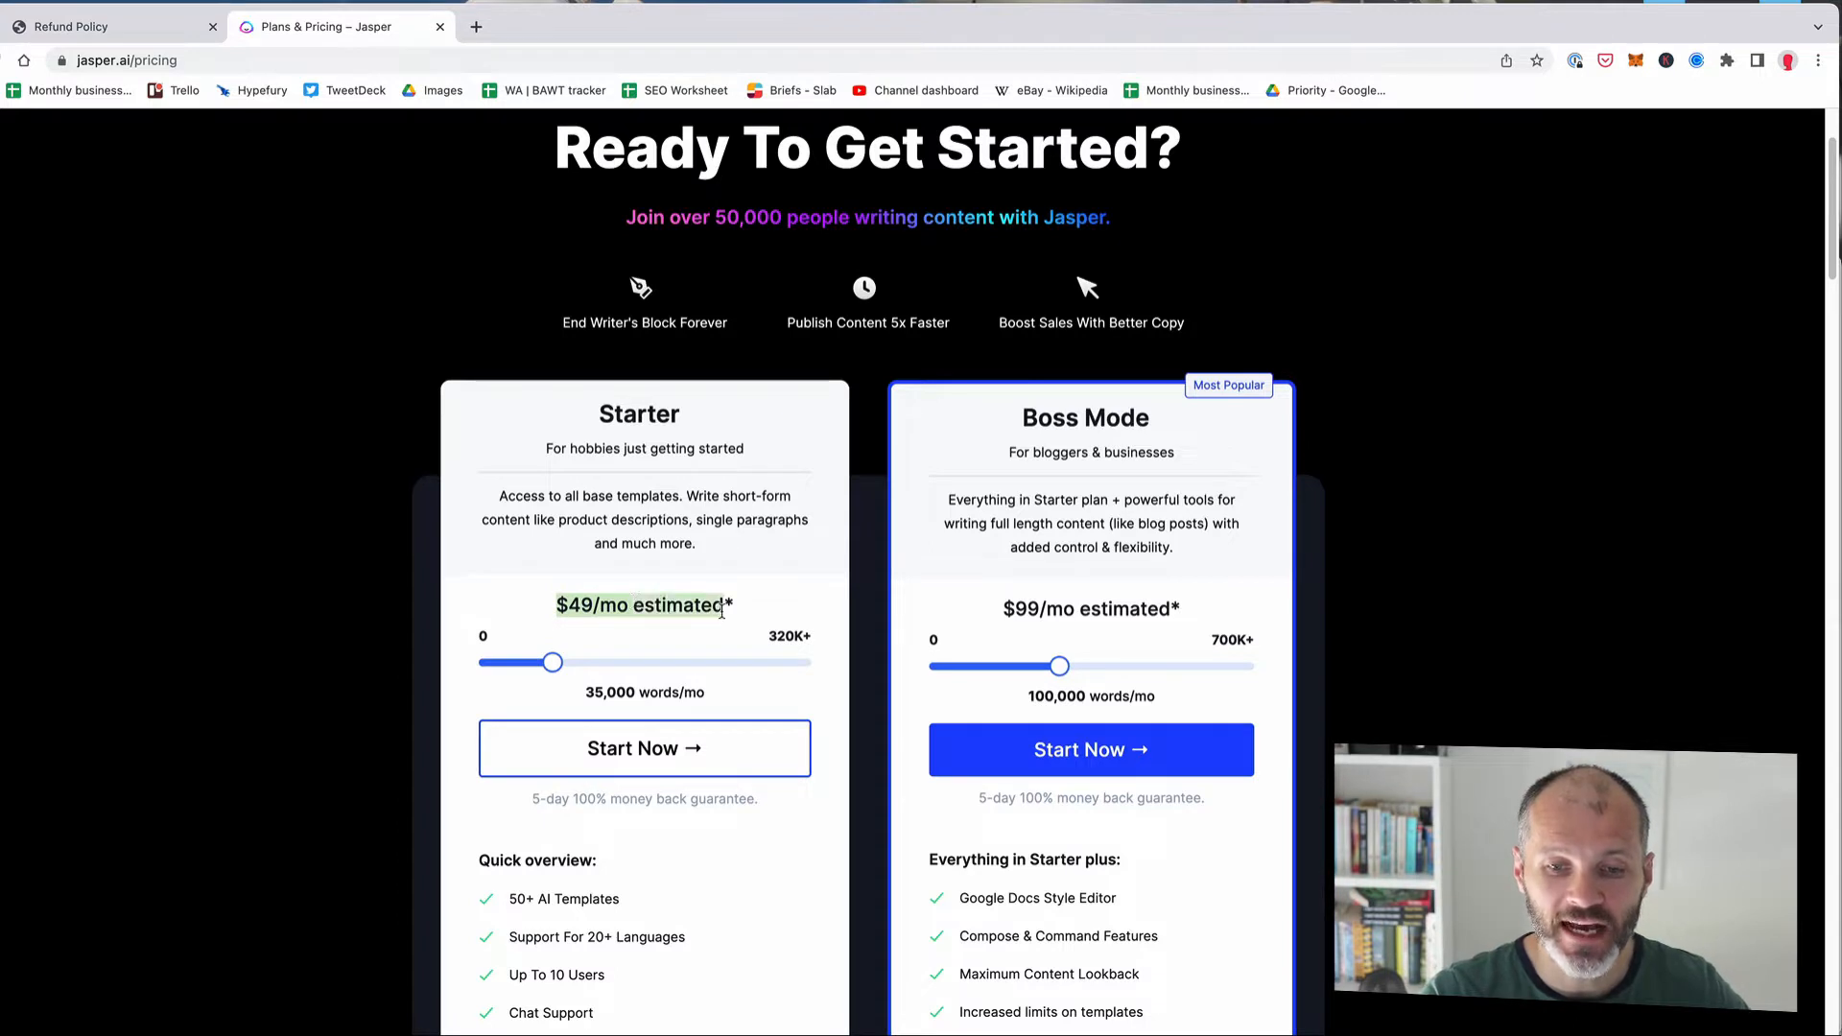
{"action": "left_click_drag", "start_coordinate": [584, 692], "coordinate": [757, 711]}
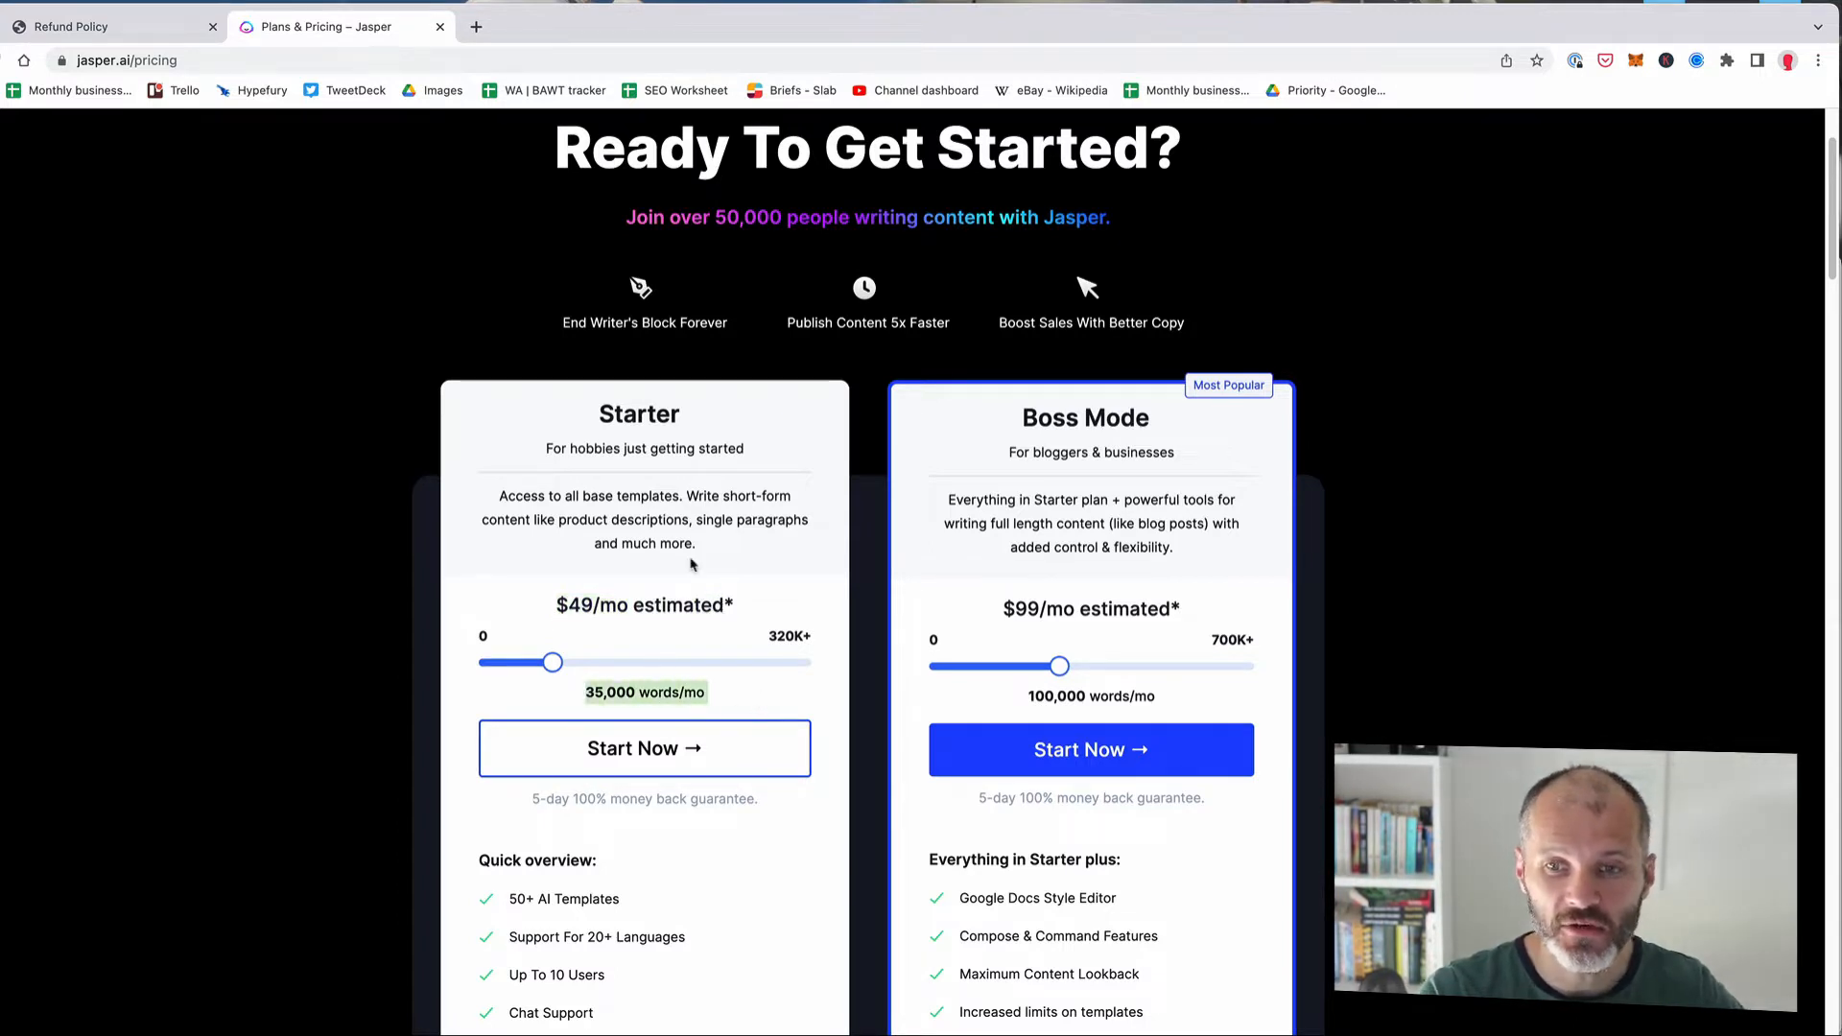
{"action": "scroll", "coordinate": [640, 442], "scroll_direction": "down", "scroll_amount": 2}
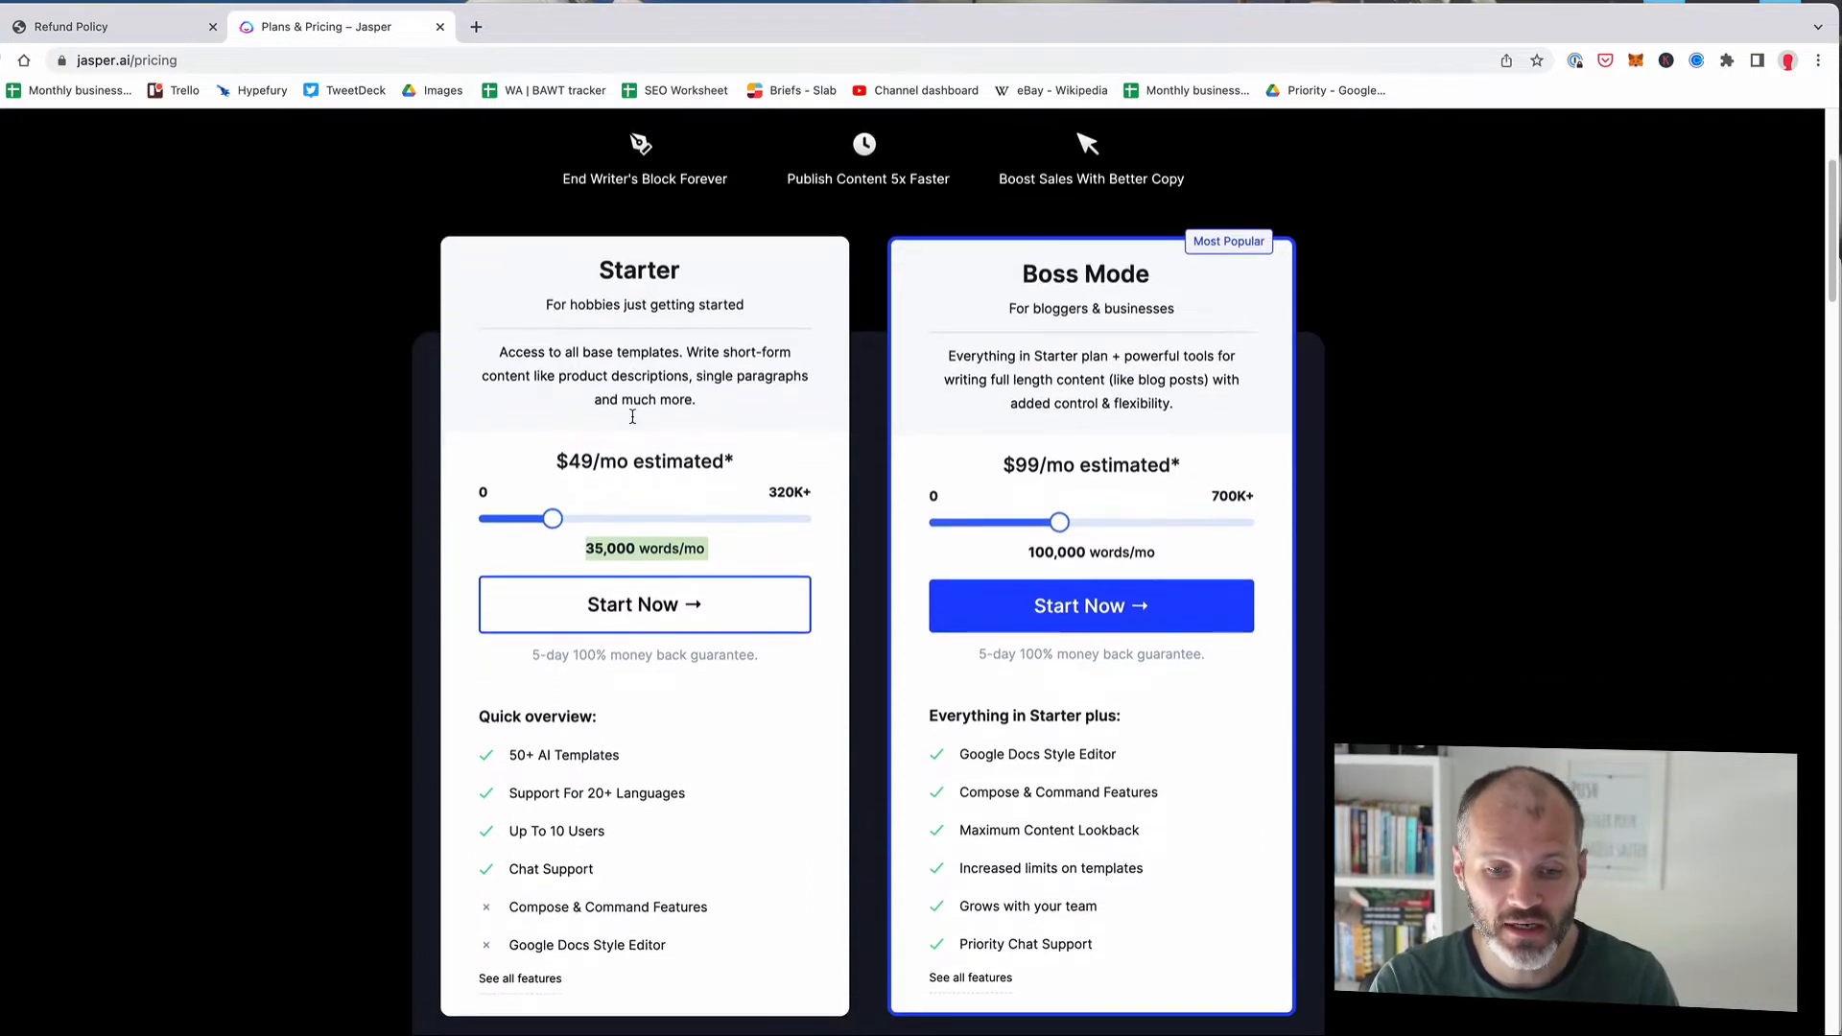
{"action": "mouse_move", "coordinate": [523, 754]}
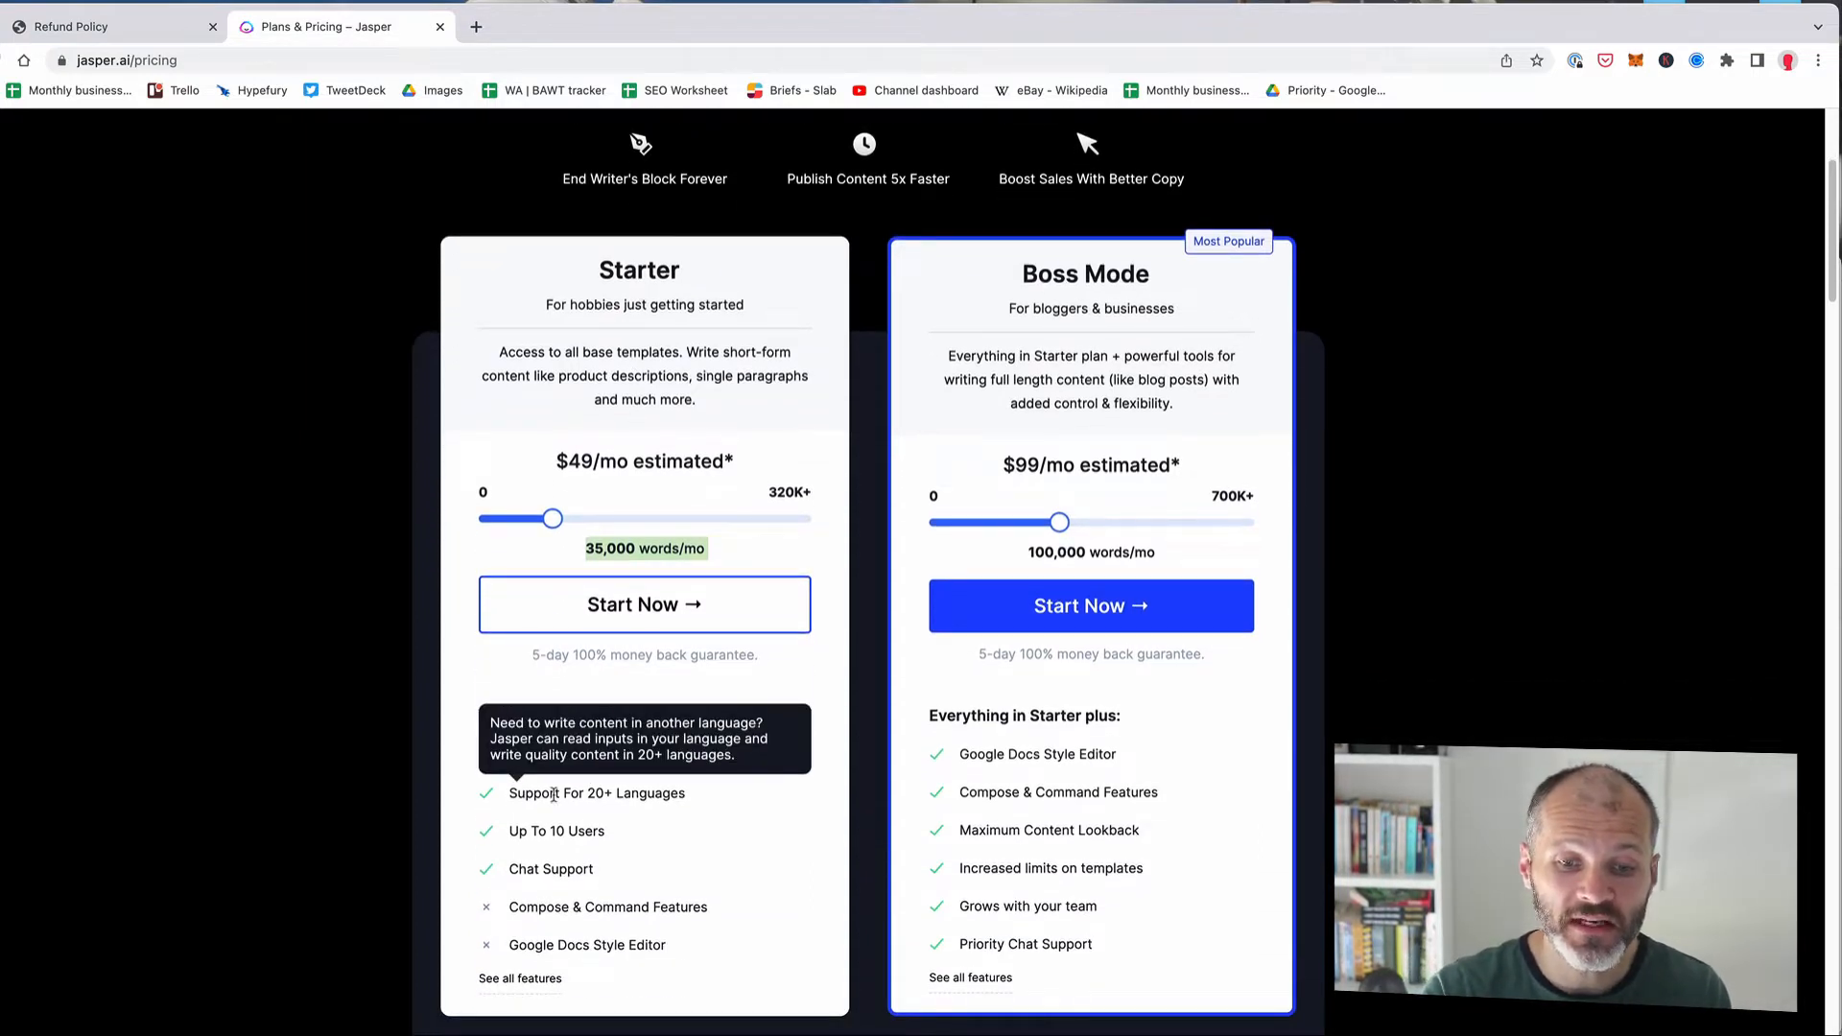
{"action": "mouse_move", "coordinate": [513, 845]}
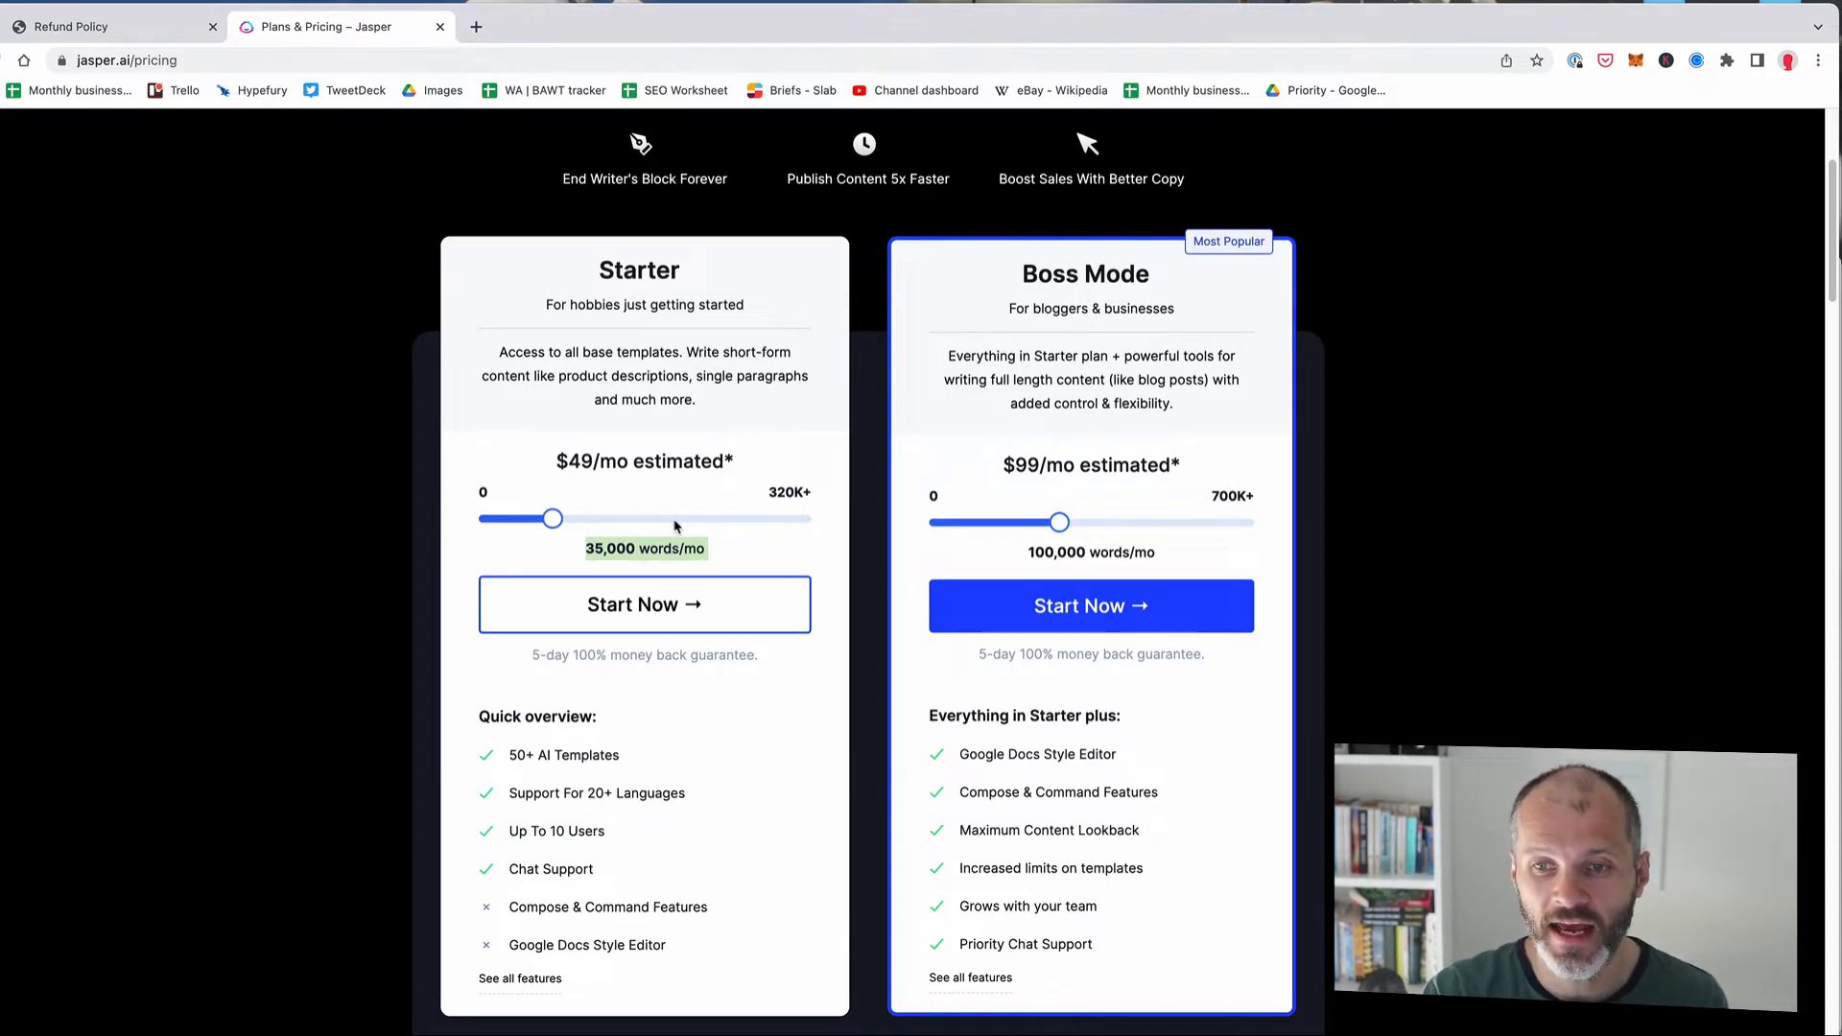
Step: Examine the Boss Mode plan's price and extra features, and read the money-back guarantee beneath the plans
{"action": "left_click_drag", "start_coordinate": [1003, 464], "coordinate": [1075, 466]}
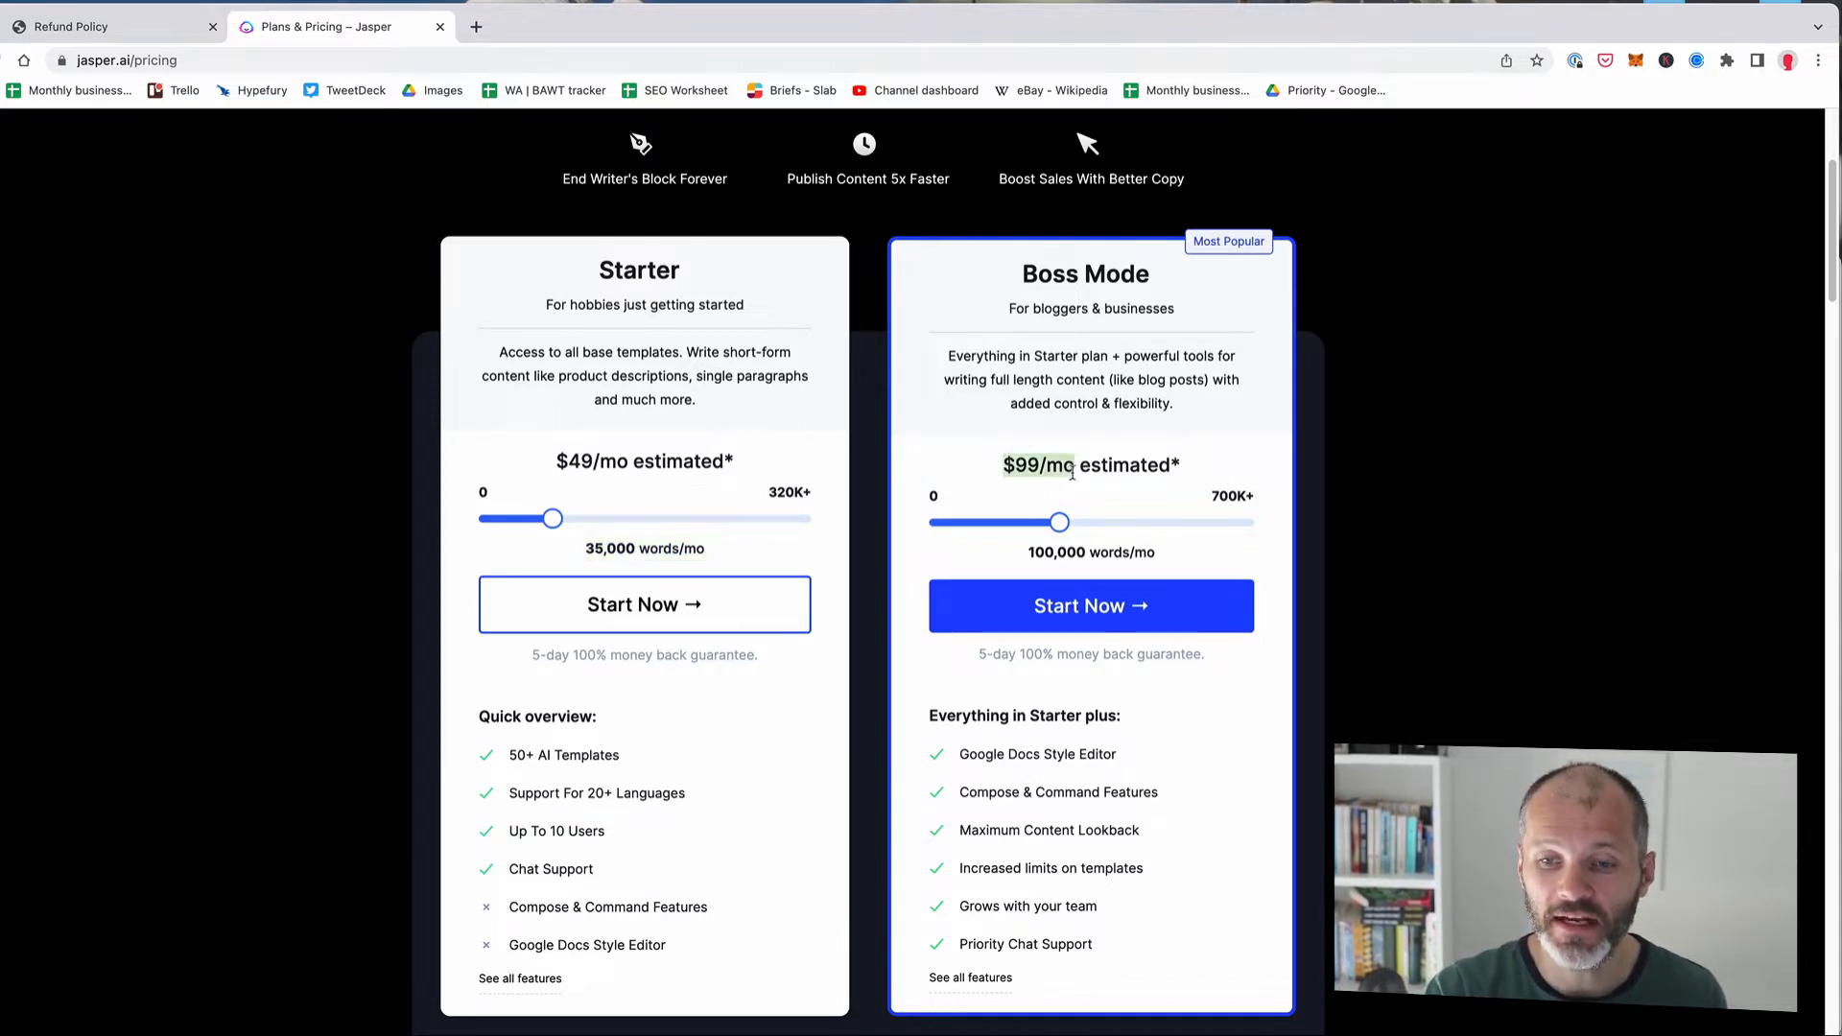
{"action": "scroll", "coordinate": [1053, 540], "scroll_direction": "down", "scroll_amount": 3}
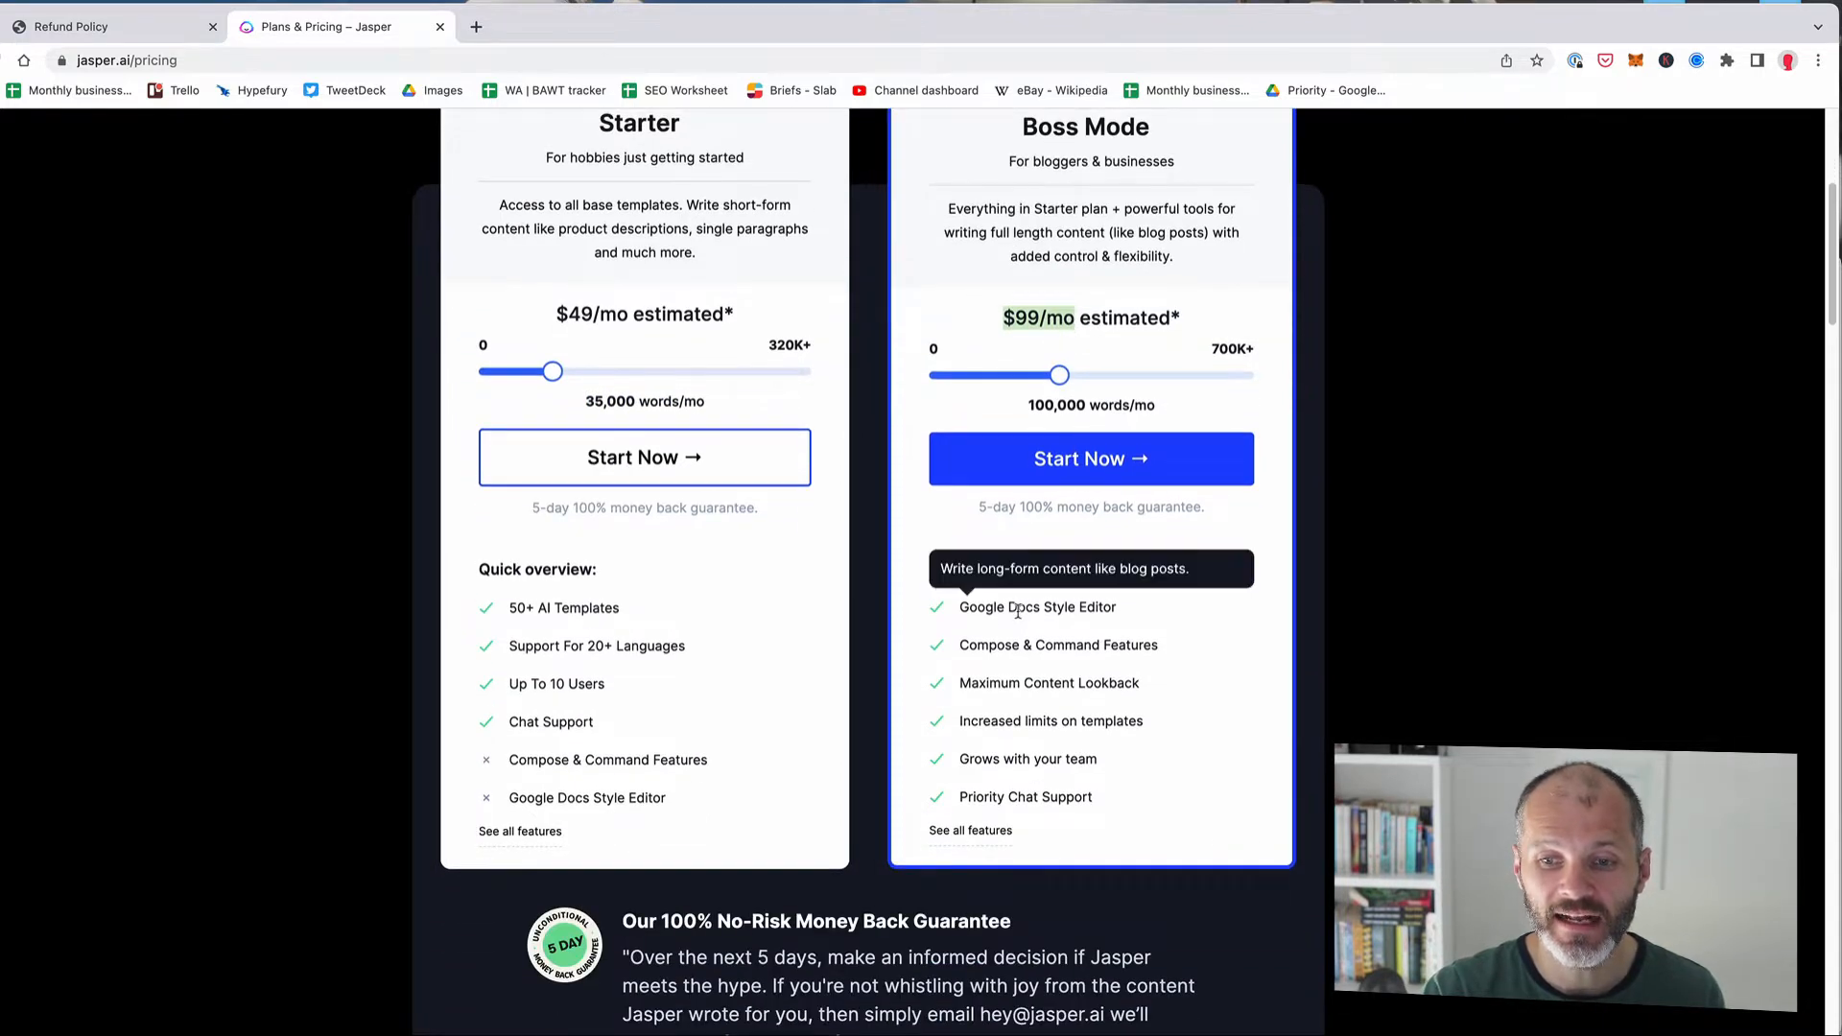
{"action": "left_click_drag", "start_coordinate": [987, 622], "coordinate": [1115, 792]}
{"action": "scroll", "coordinate": [1084, 729], "scroll_direction": "down", "scroll_amount": 4}
{"action": "scroll", "coordinate": [1081, 729], "scroll_direction": "down", "scroll_amount": 2}
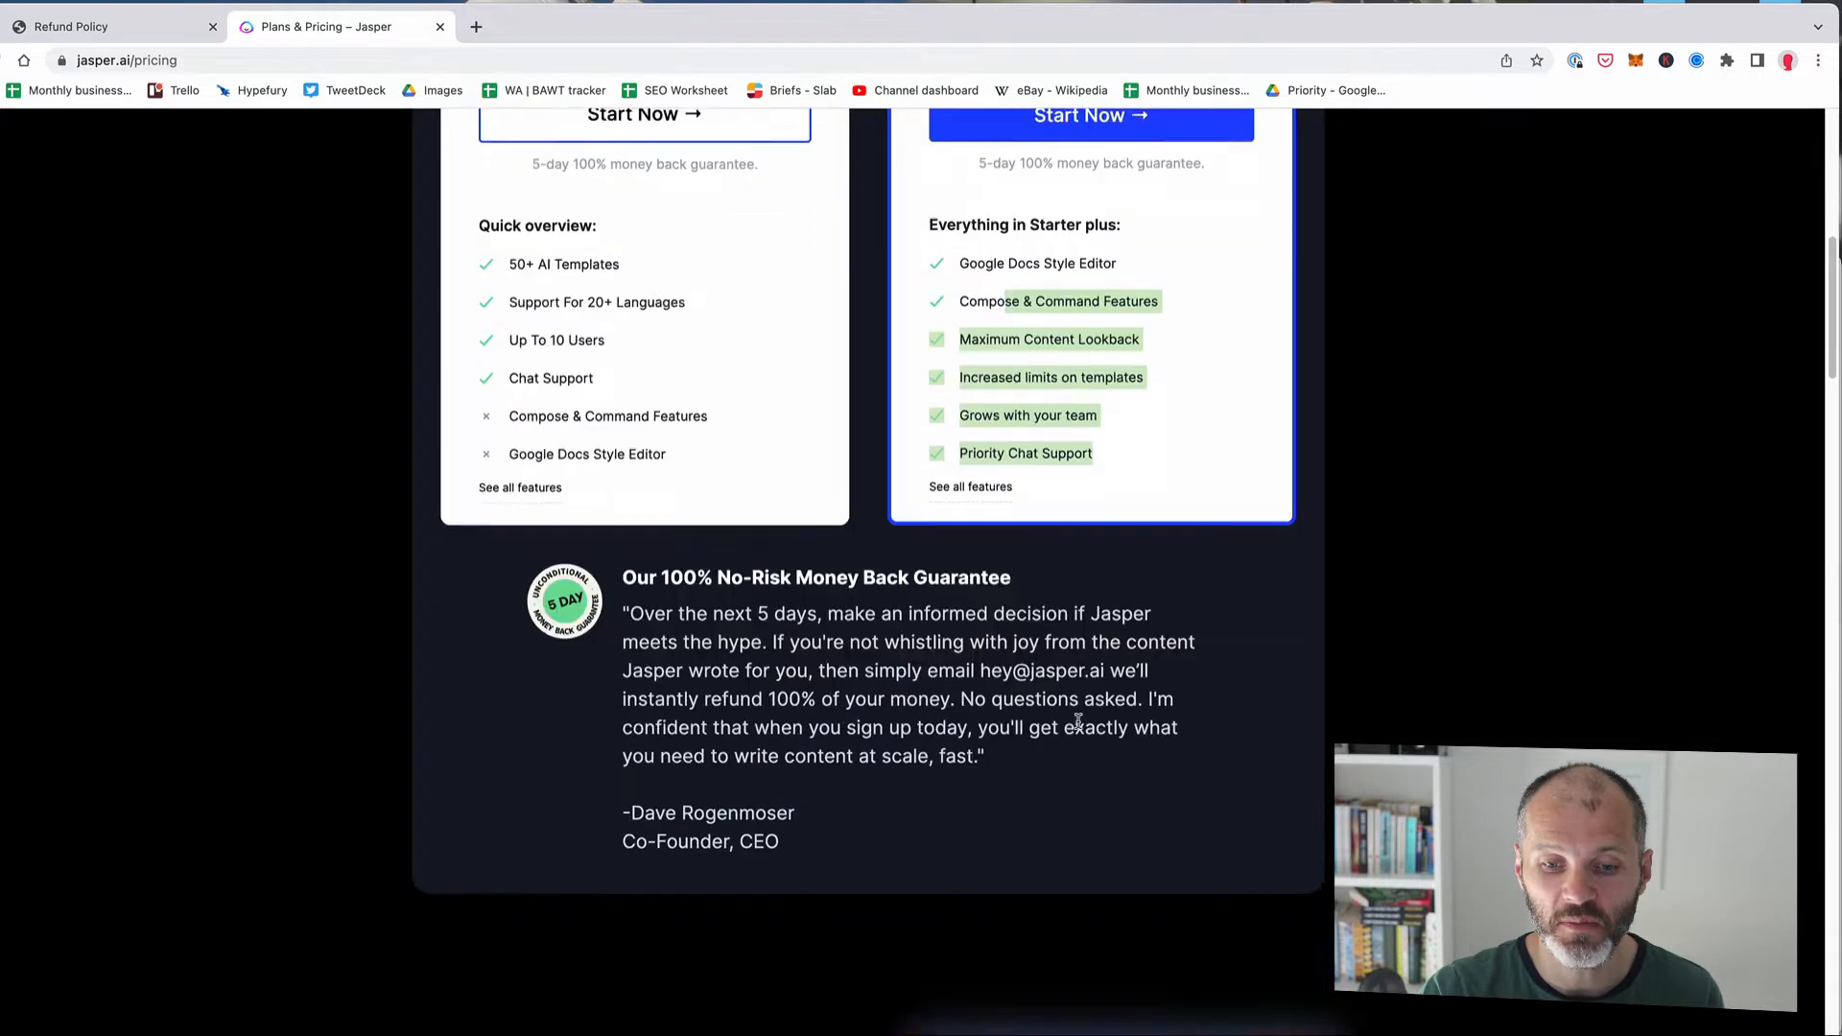
{"action": "scroll", "coordinate": [1070, 700], "scroll_direction": "up", "scroll_amount": 5}
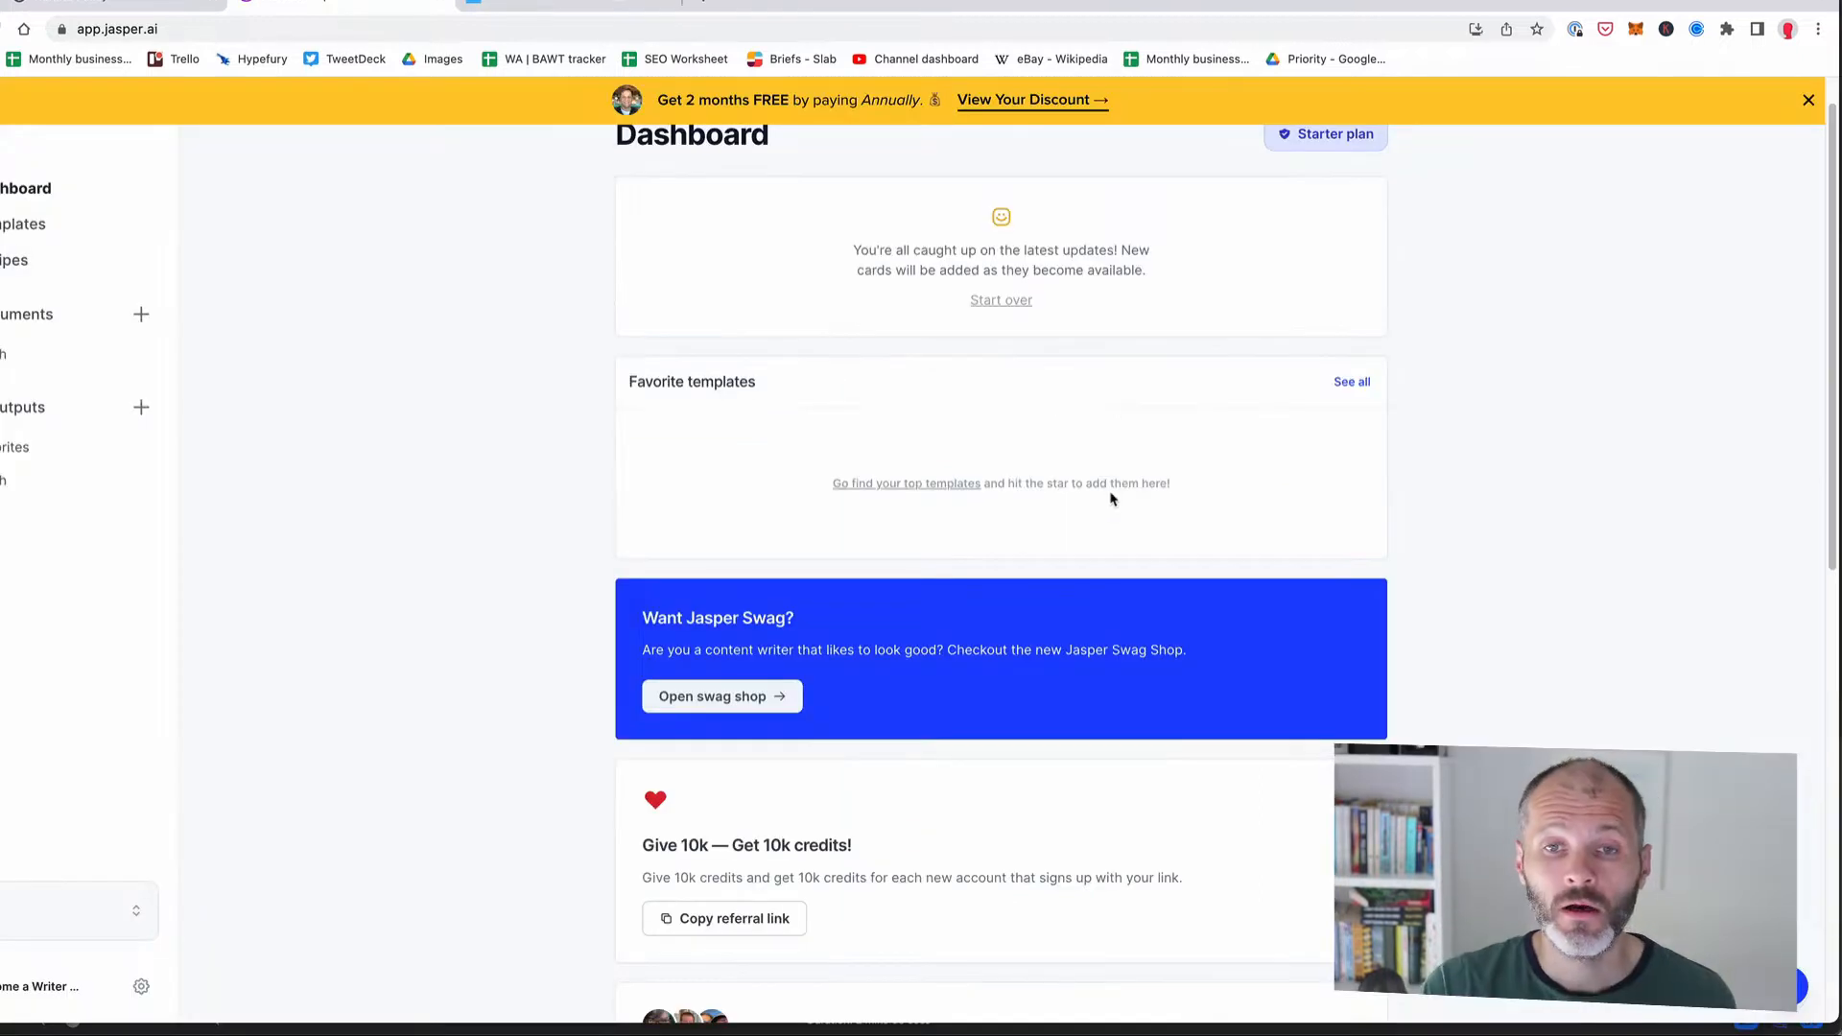
Step: Look over the Jasper dashboard's cards and credit balance, and open the template library
{"action": "scroll", "coordinate": [1113, 497], "scroll_direction": "up", "scroll_amount": 1}
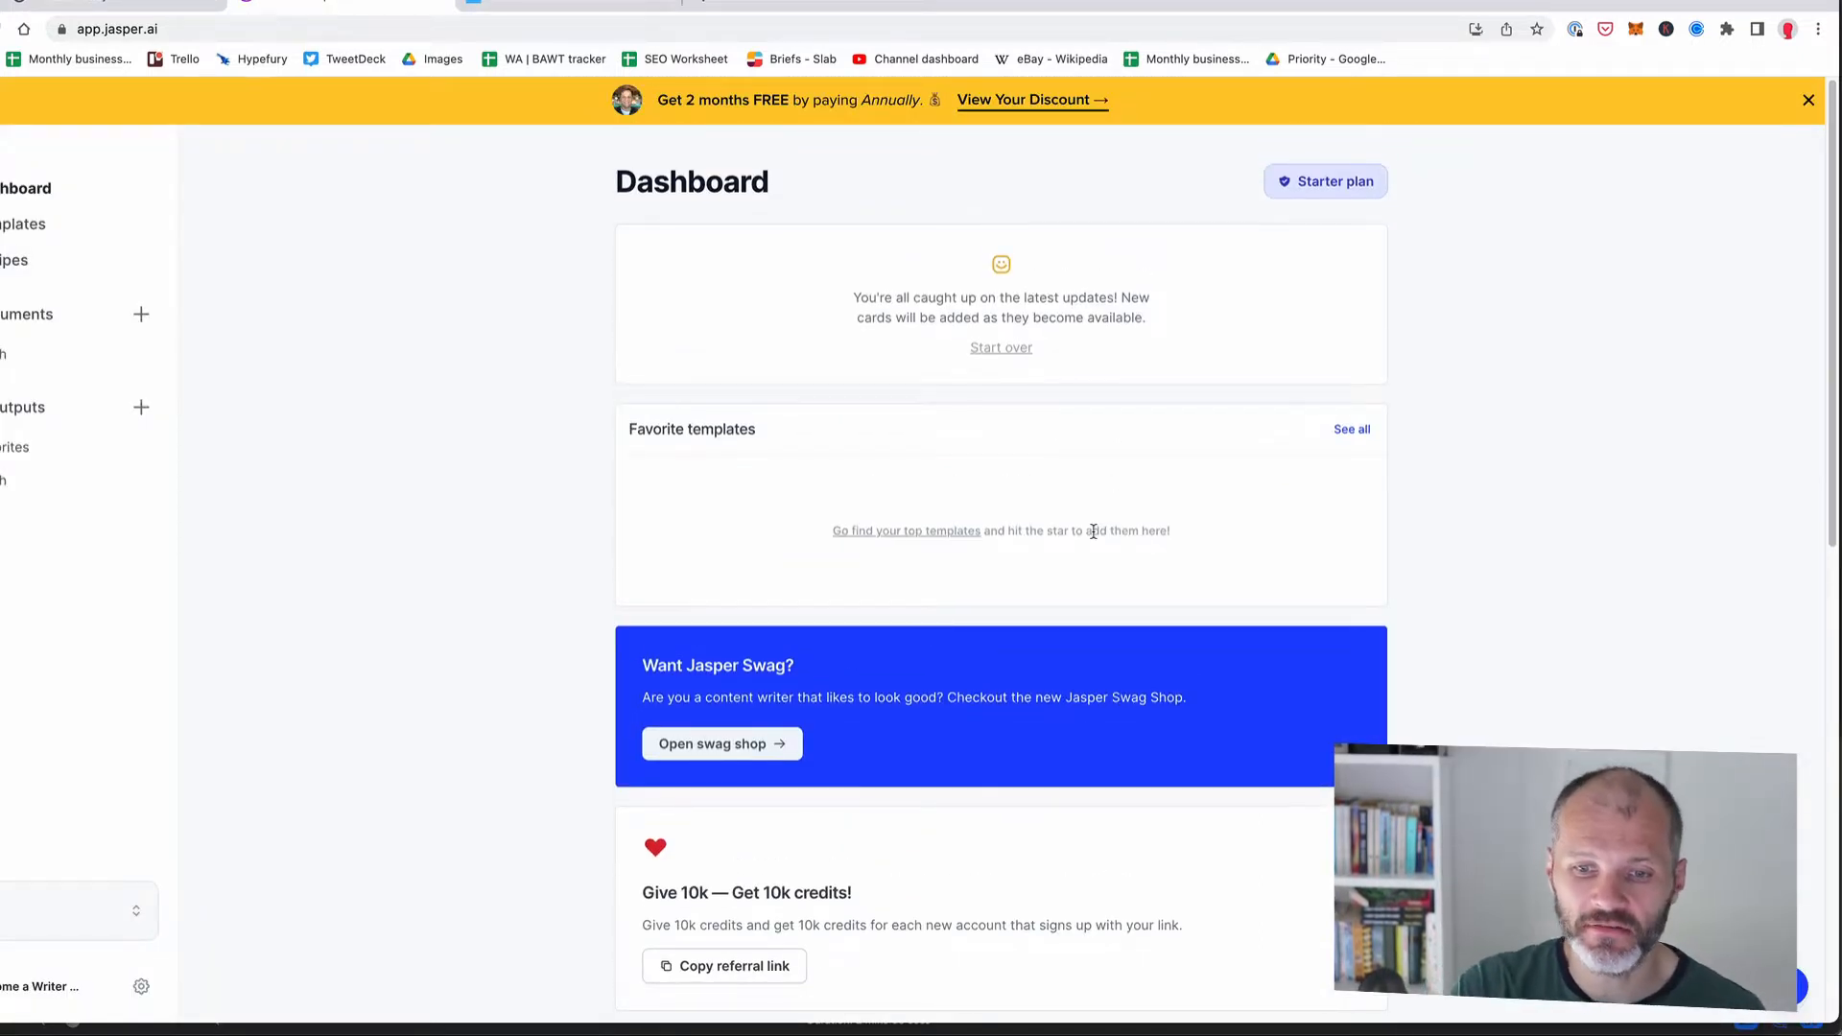
{"action": "scroll", "coordinate": [1084, 523], "scroll_direction": "down", "scroll_amount": 6}
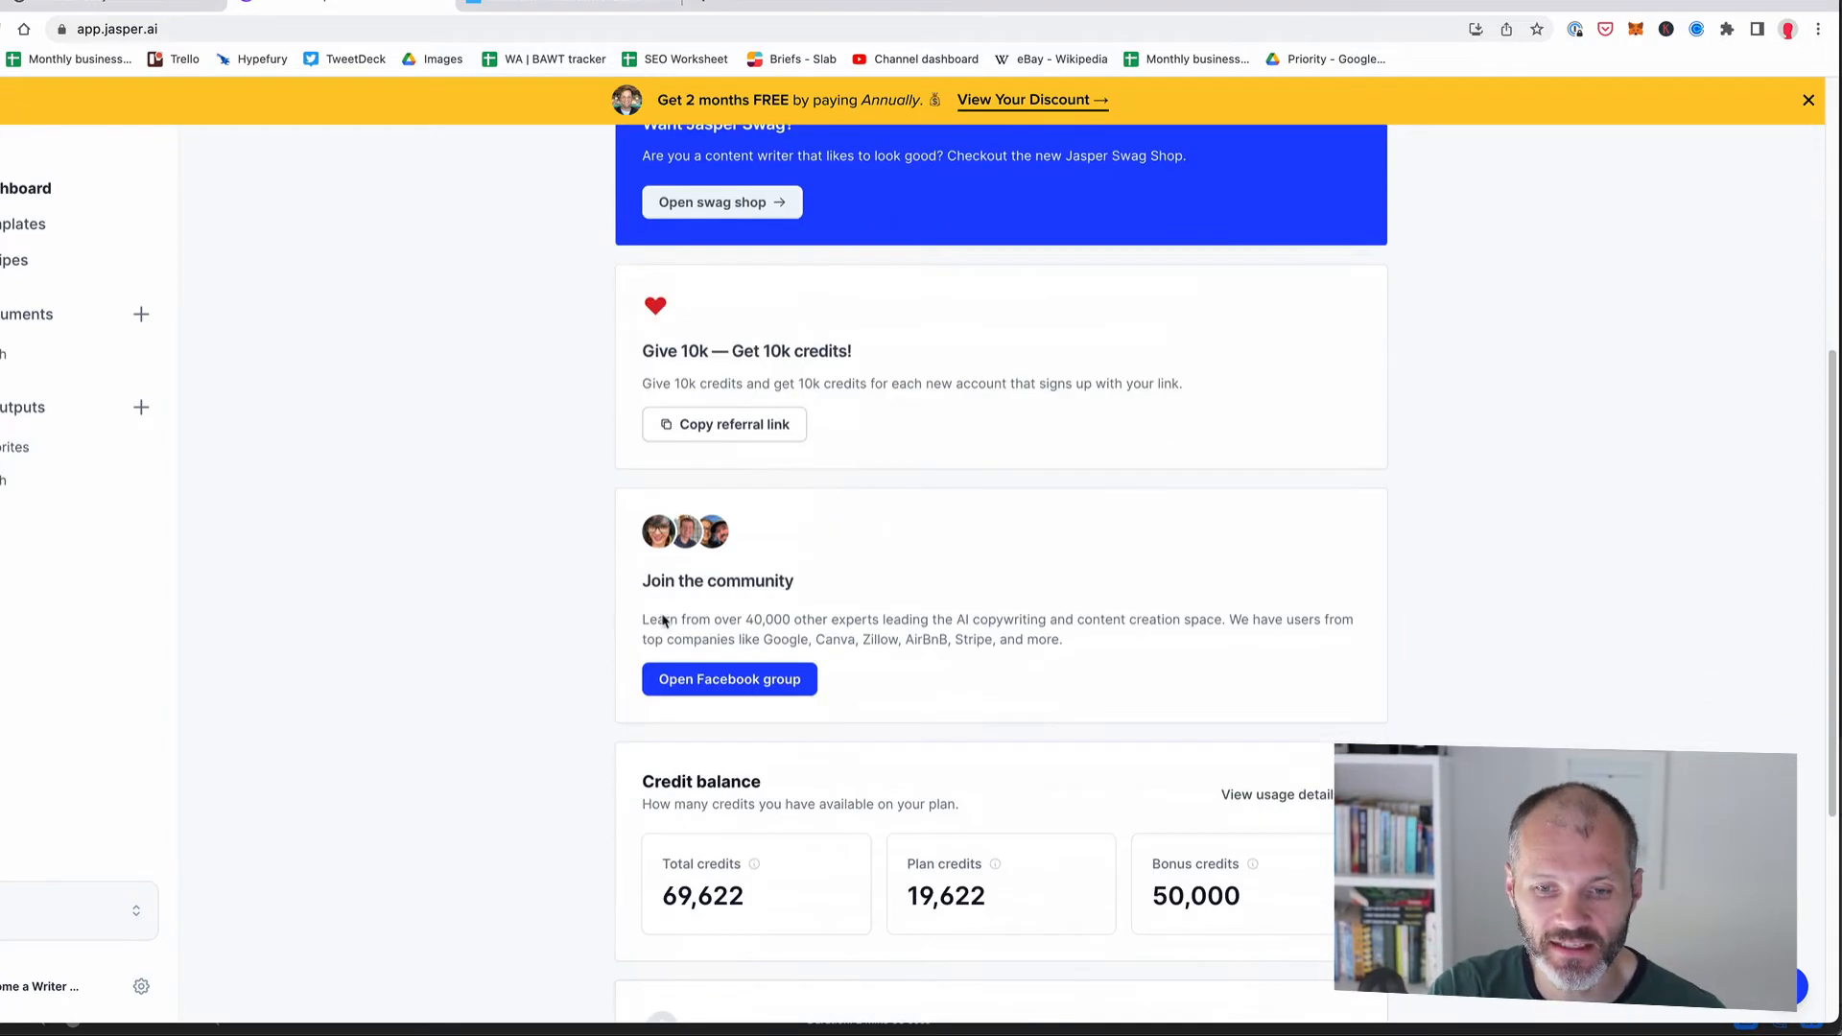
{"action": "scroll", "coordinate": [461, 473], "scroll_direction": "up", "scroll_amount": 5}
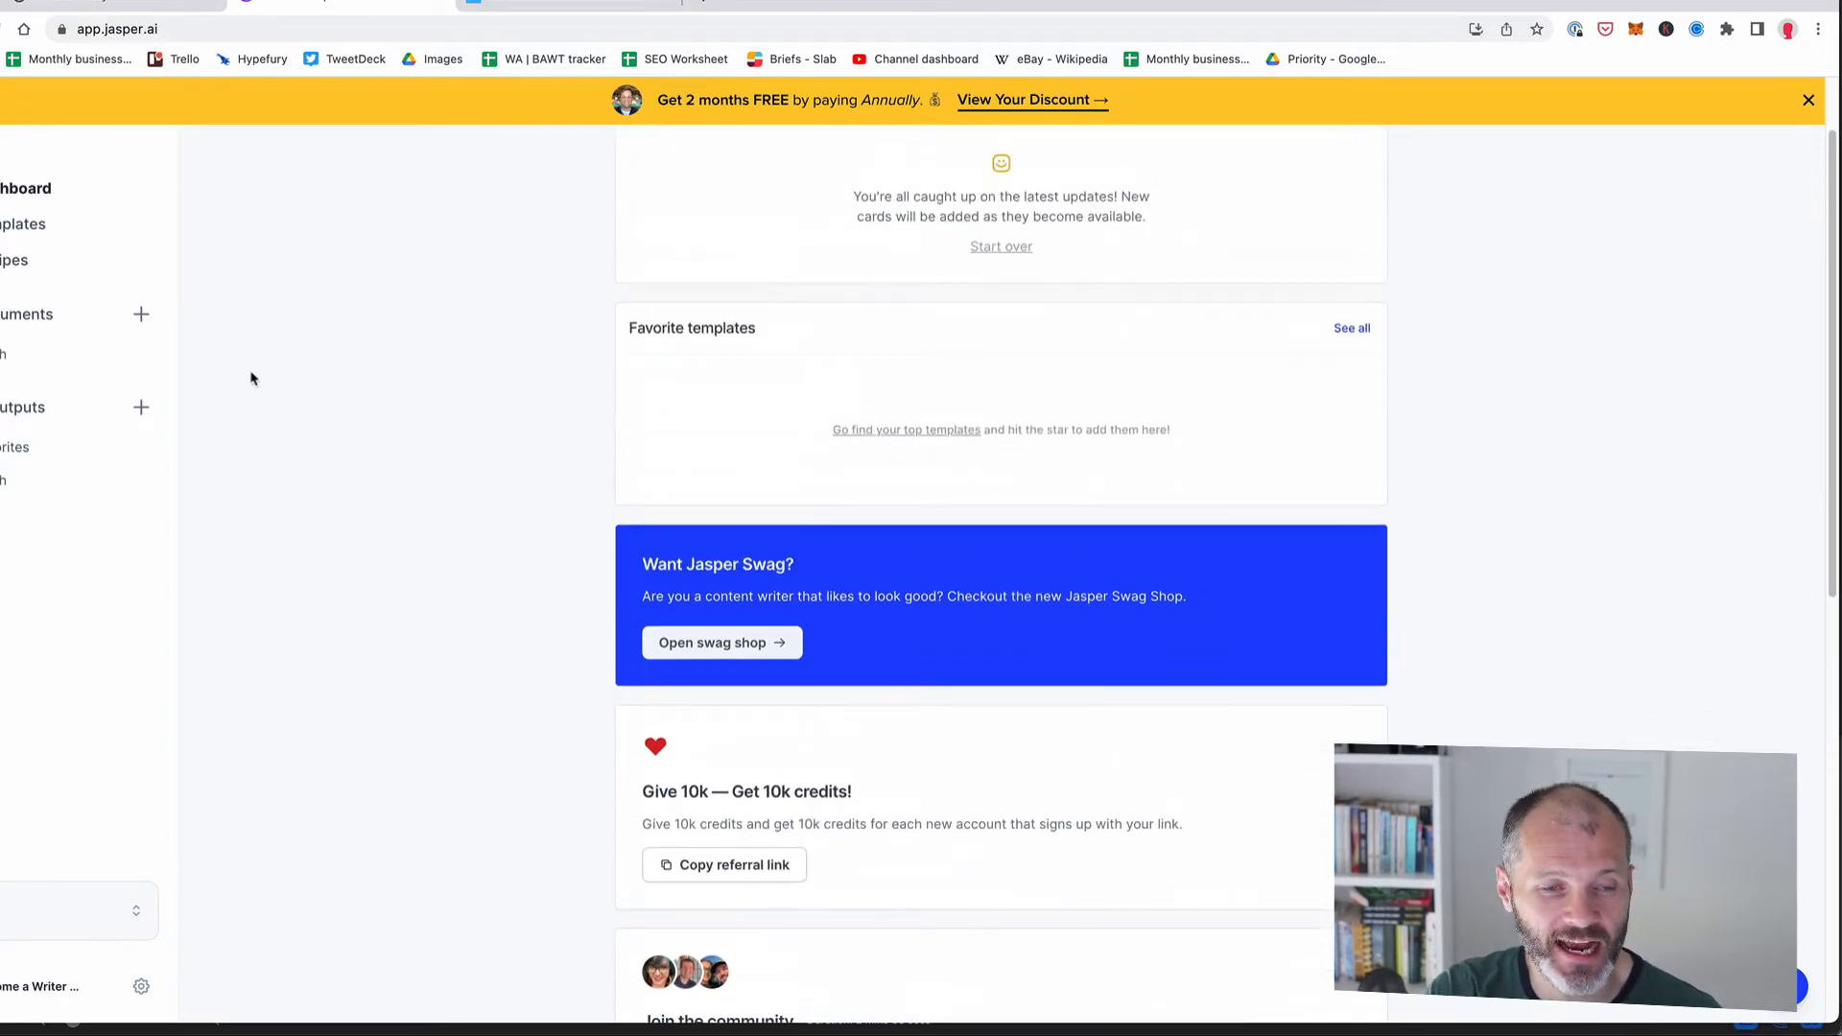
{"action": "left_click", "coordinate": [73, 232]}
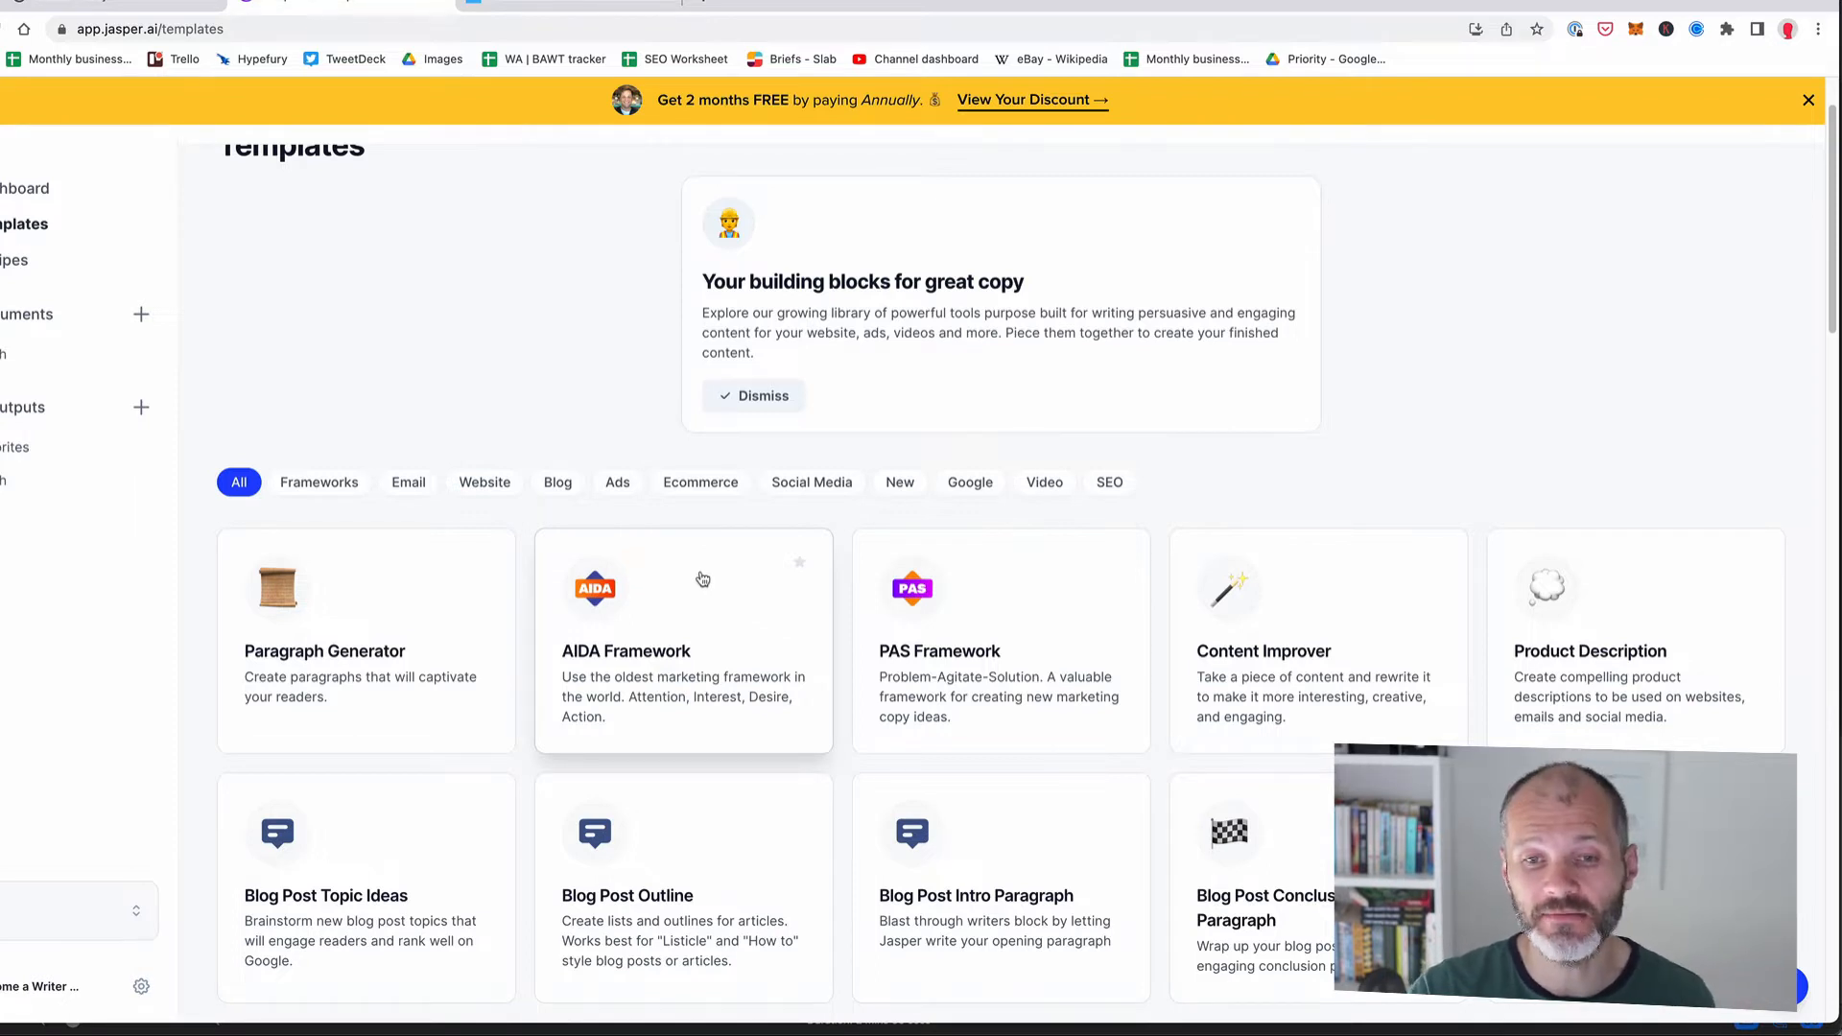
Step: Switch to the Rainbow.me review article and select the "What is Rainbow.me Wallet" body text, ending before the "Ease of Use" heading
{"action": "left_click", "coordinate": [606, 2]}
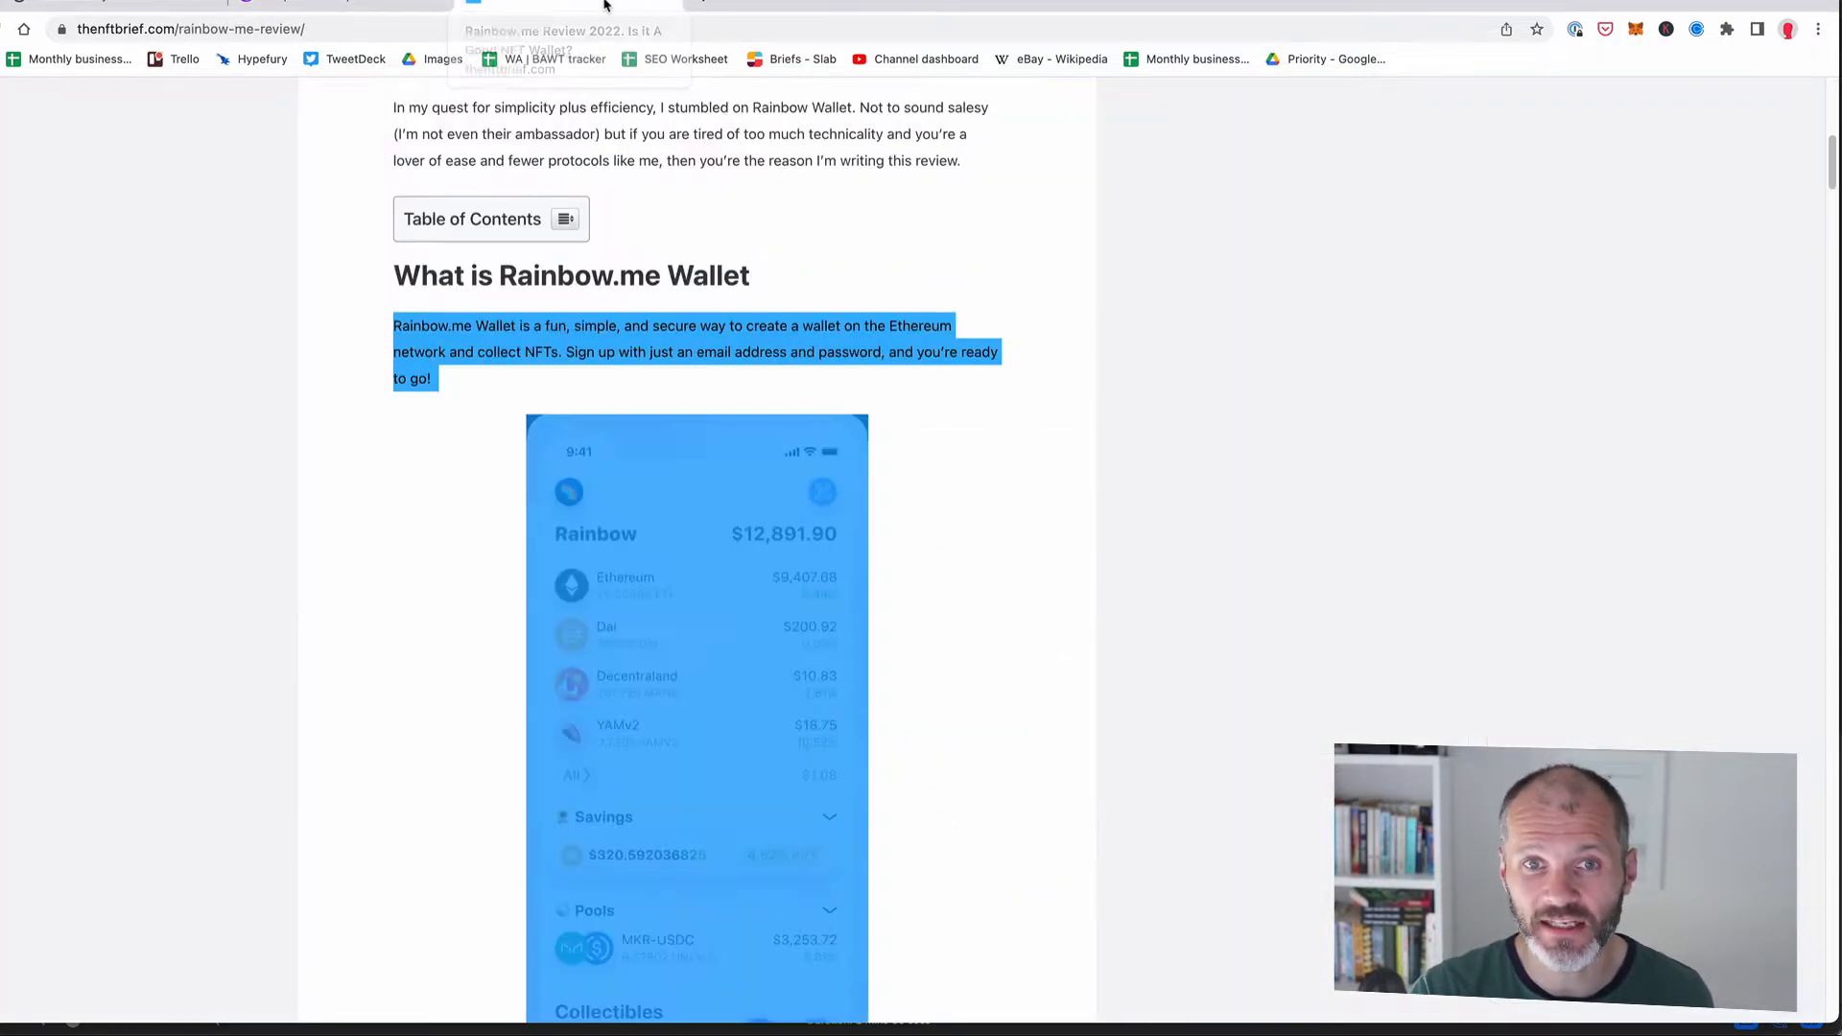
{"action": "left_click", "coordinate": [923, 313]}
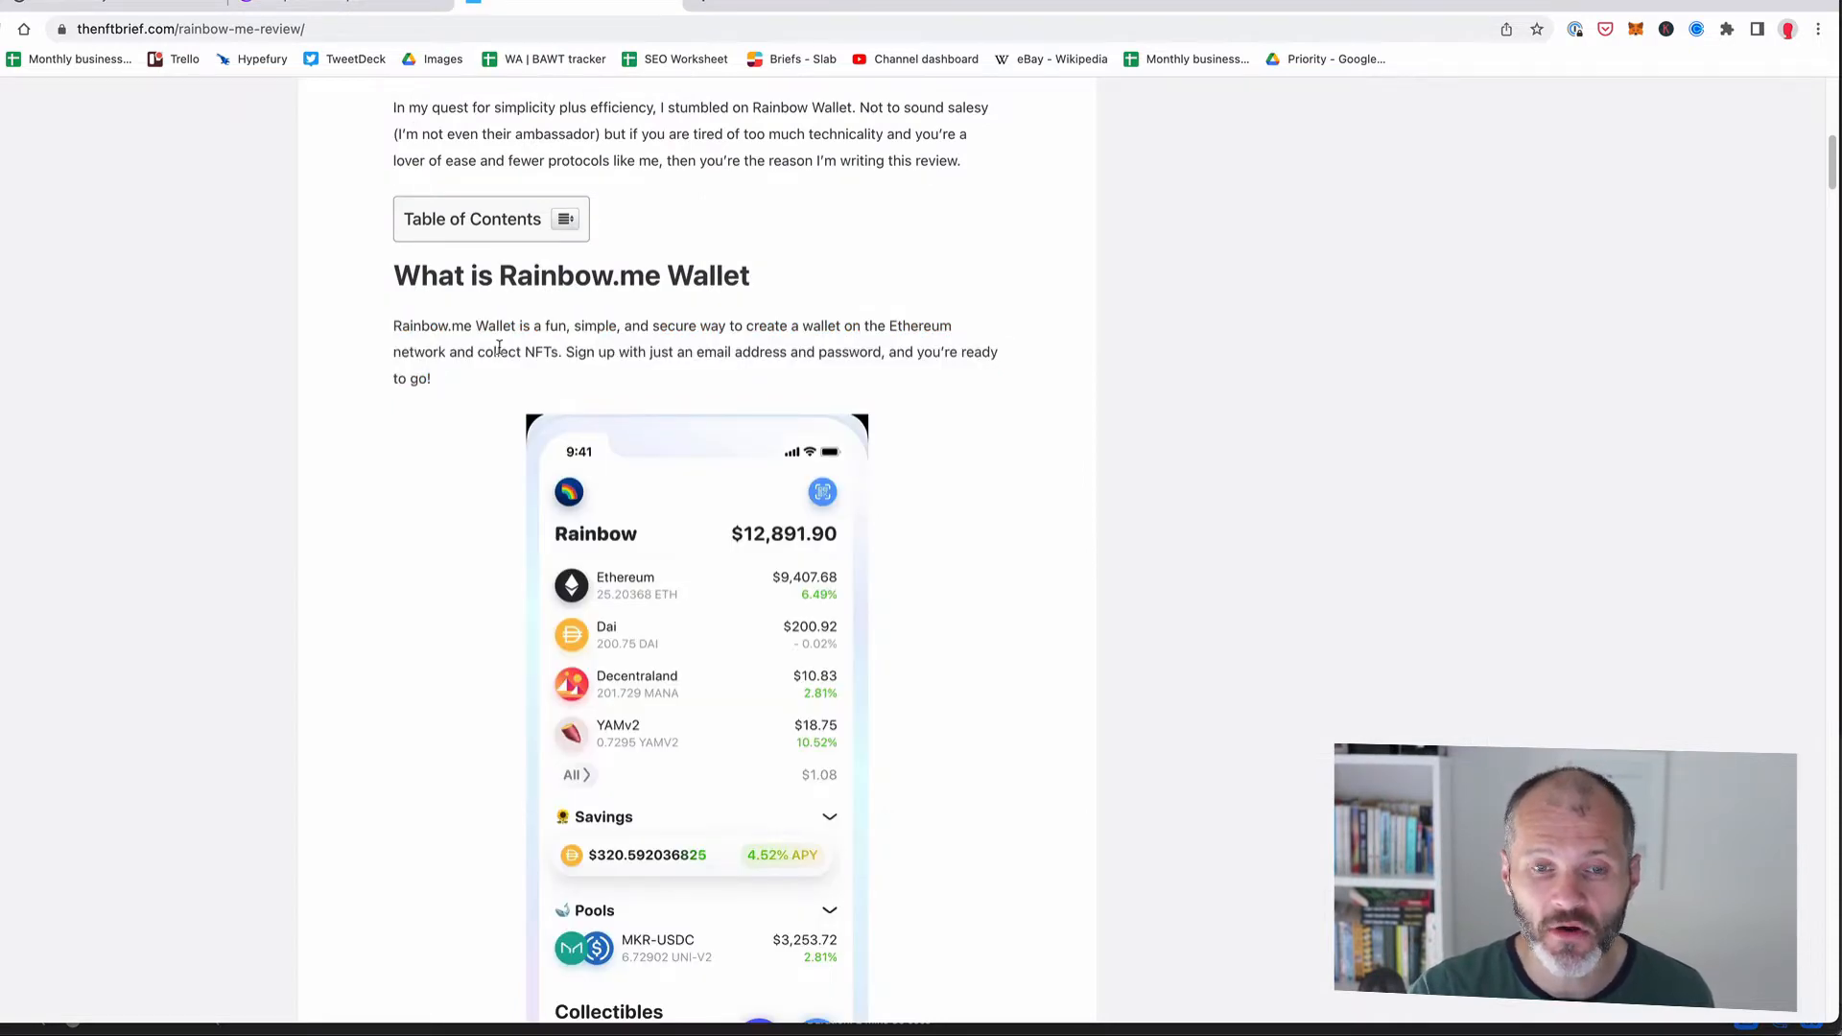
{"action": "left_click_drag", "start_coordinate": [413, 307], "coordinate": [405, 403]}
{"action": "scroll", "coordinate": [395, 399], "scroll_direction": "down", "scroll_amount": 6}
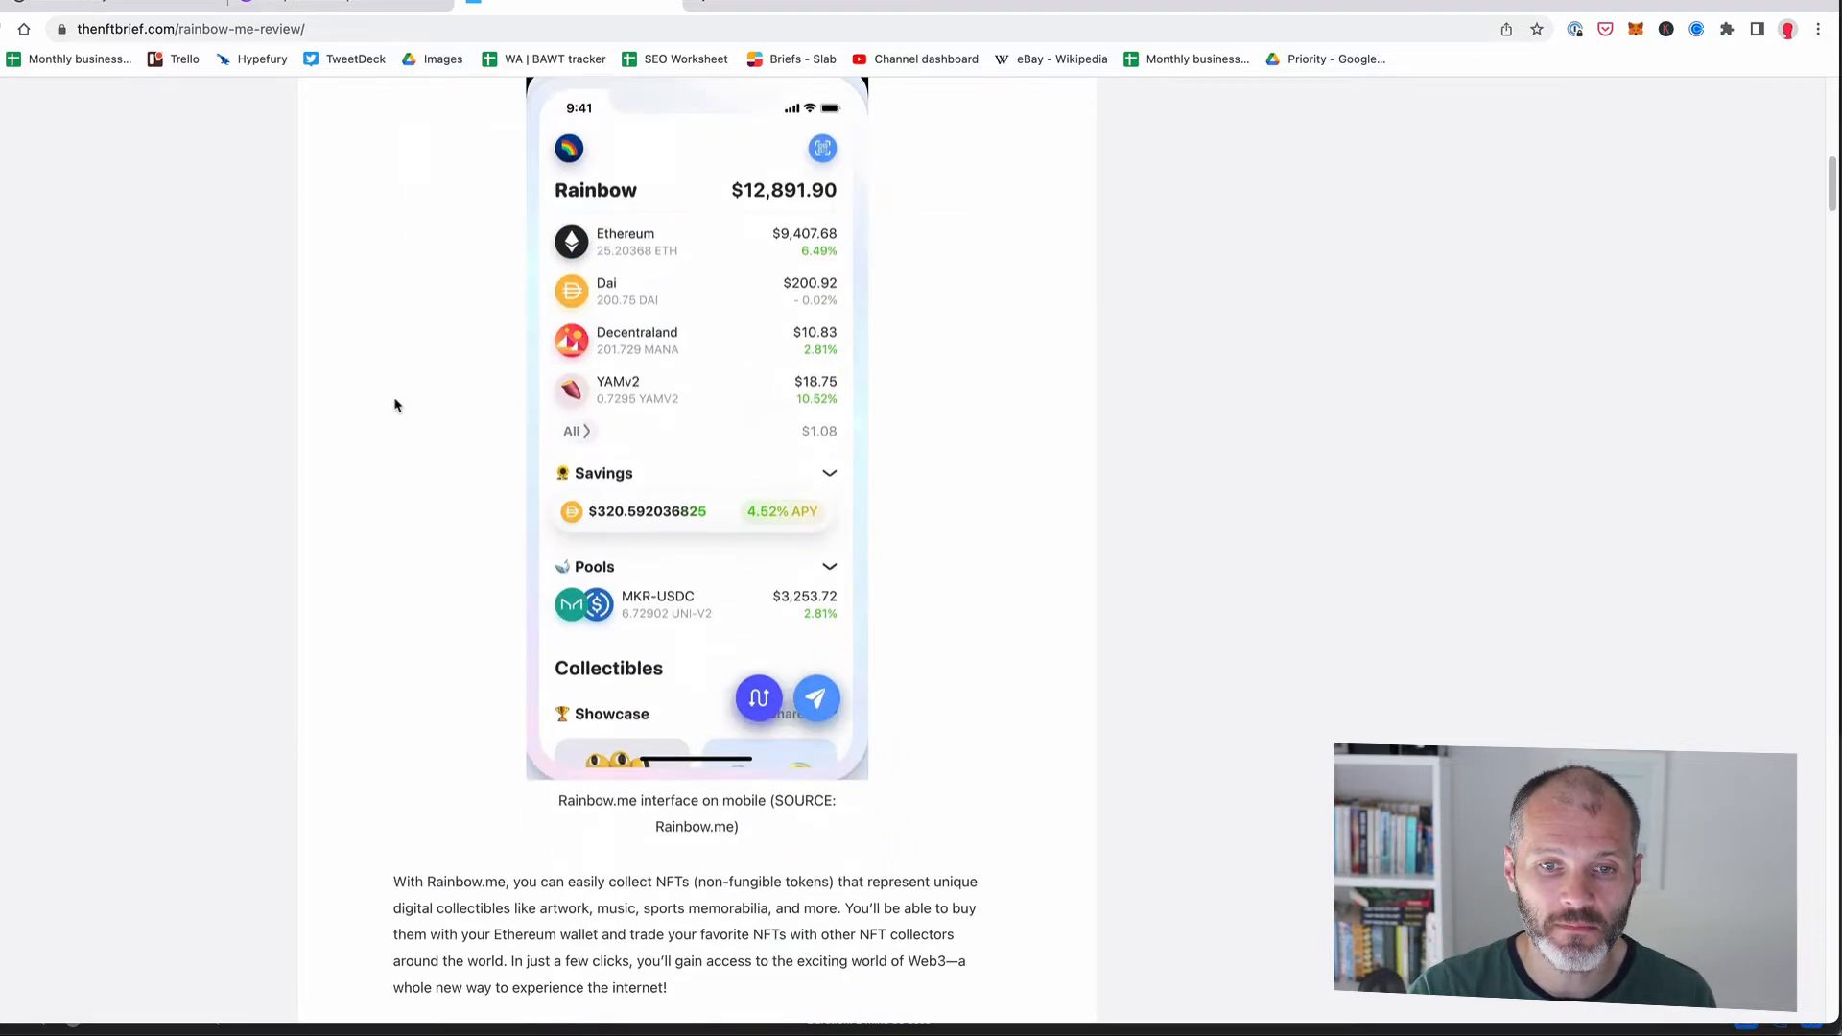
{"action": "left_click", "coordinate": [868, 772], "text": "shift"}
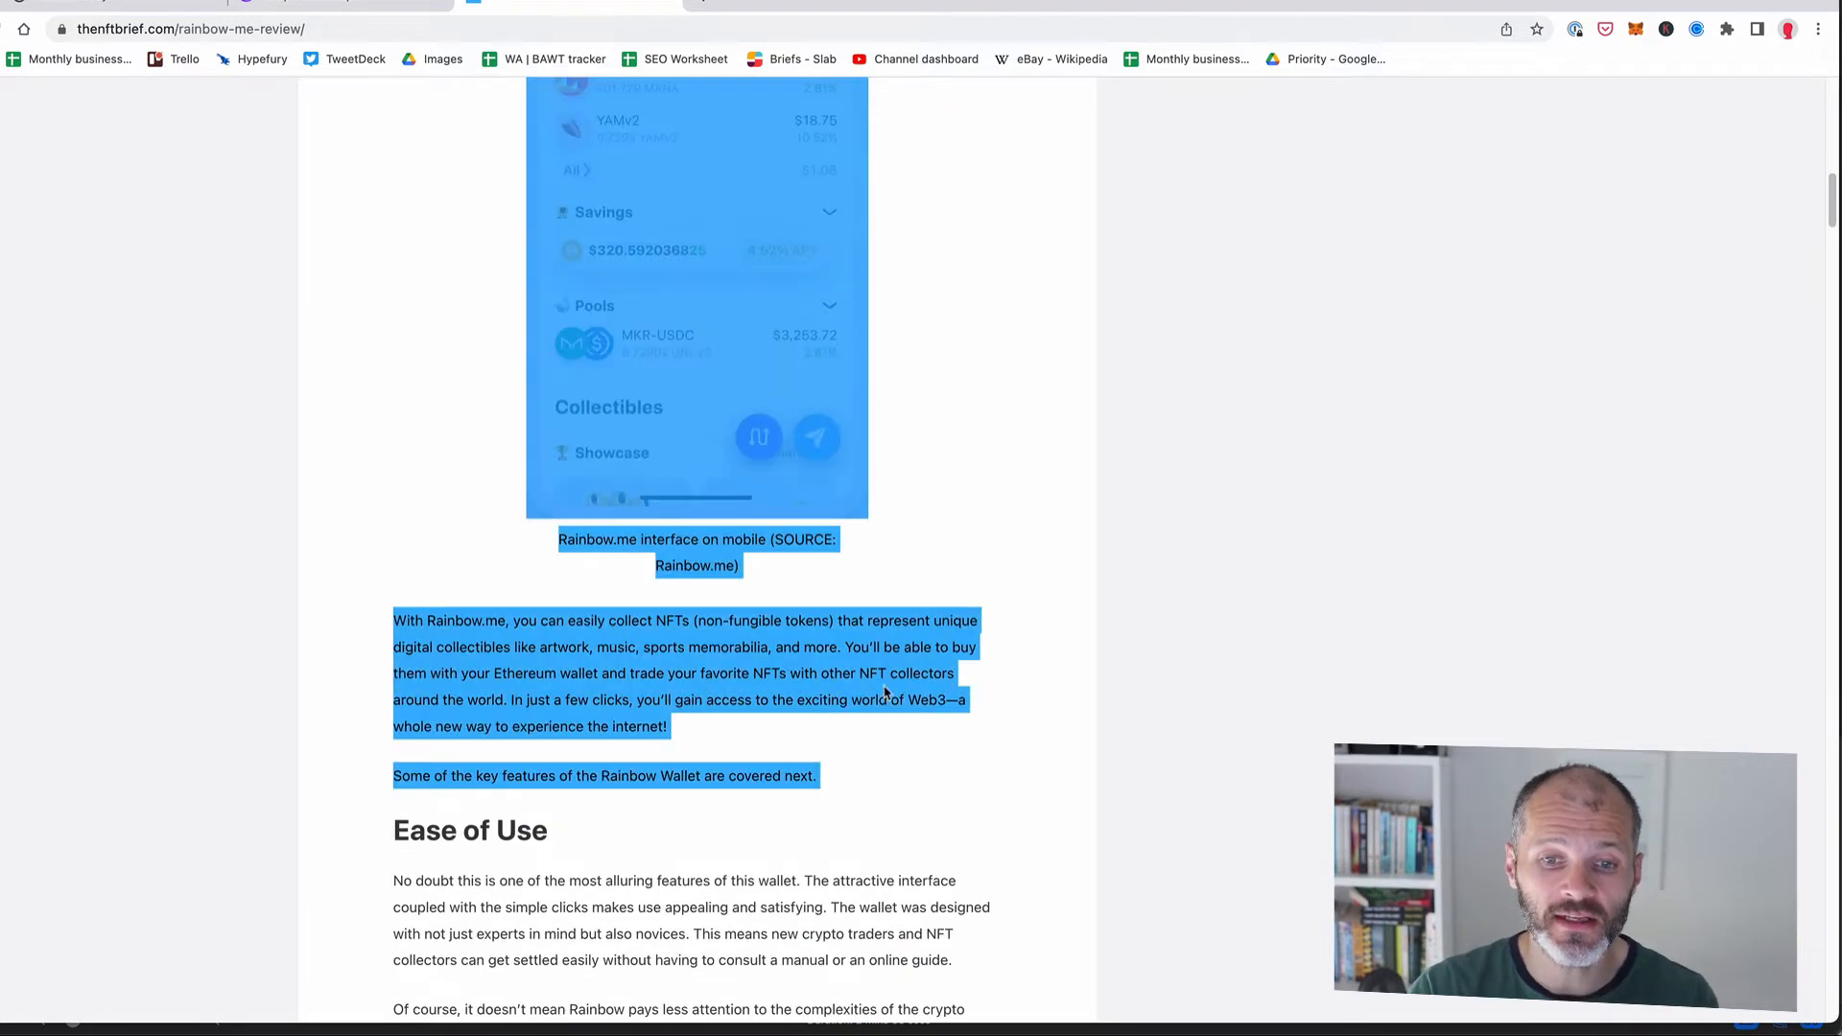
{"action": "scroll", "coordinate": [884, 711], "scroll_direction": "up", "scroll_amount": 5}
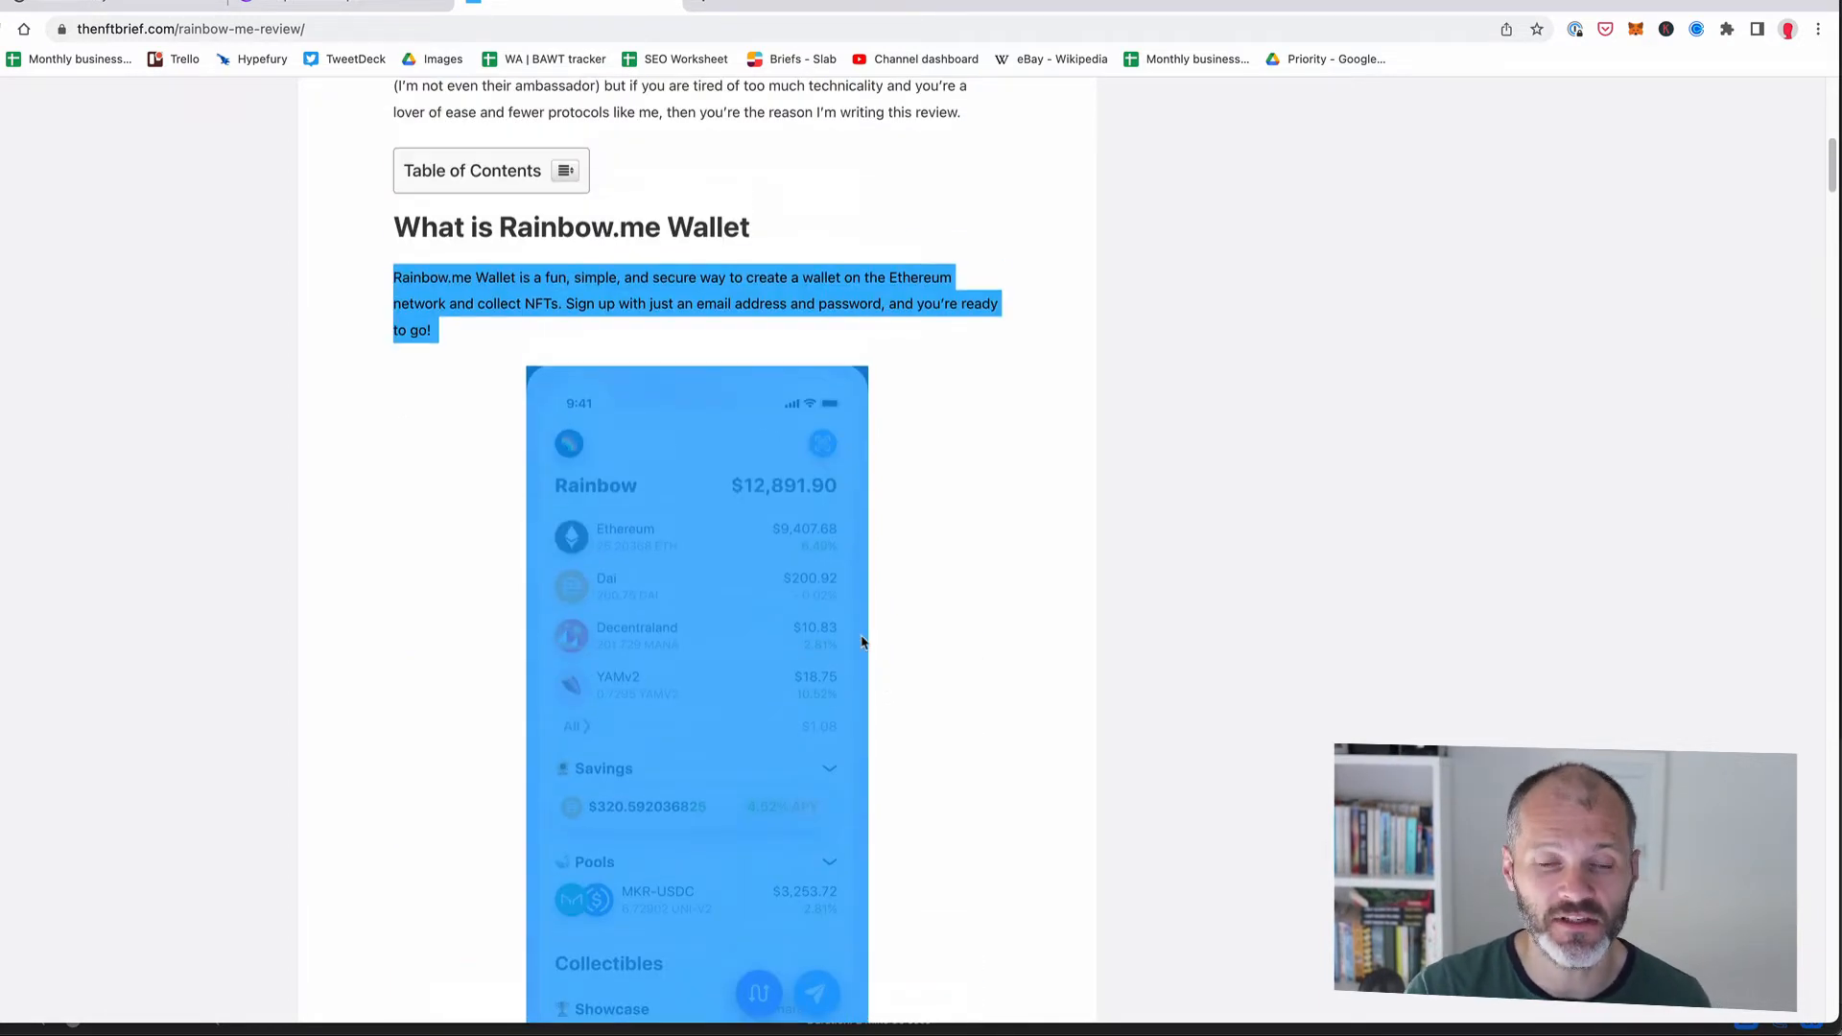
Step: Switch to Jasper's AIDA Framework template and replace the product description with the copied Rainbow.me article text
{"action": "scroll", "coordinate": [861, 642], "scroll_direction": "down", "scroll_amount": 2}
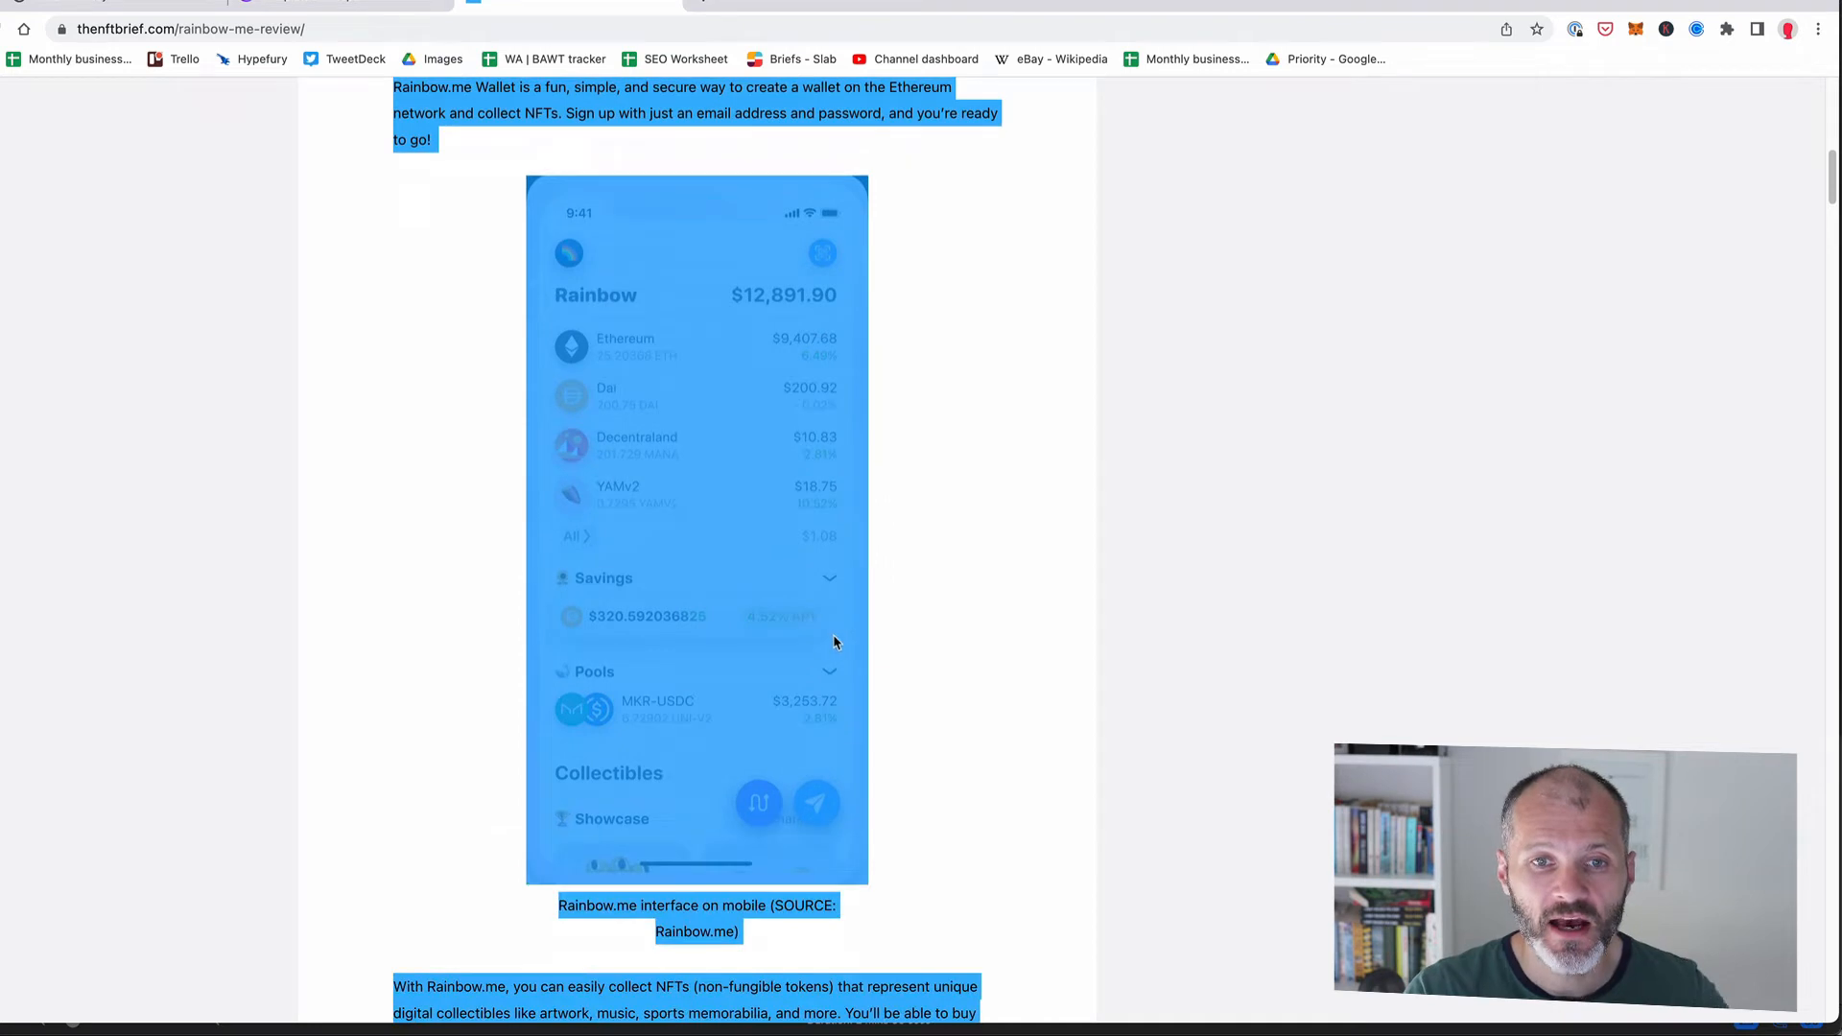
{"action": "left_click", "coordinate": [387, 2]}
{"action": "left_click", "coordinate": [666, 600]}
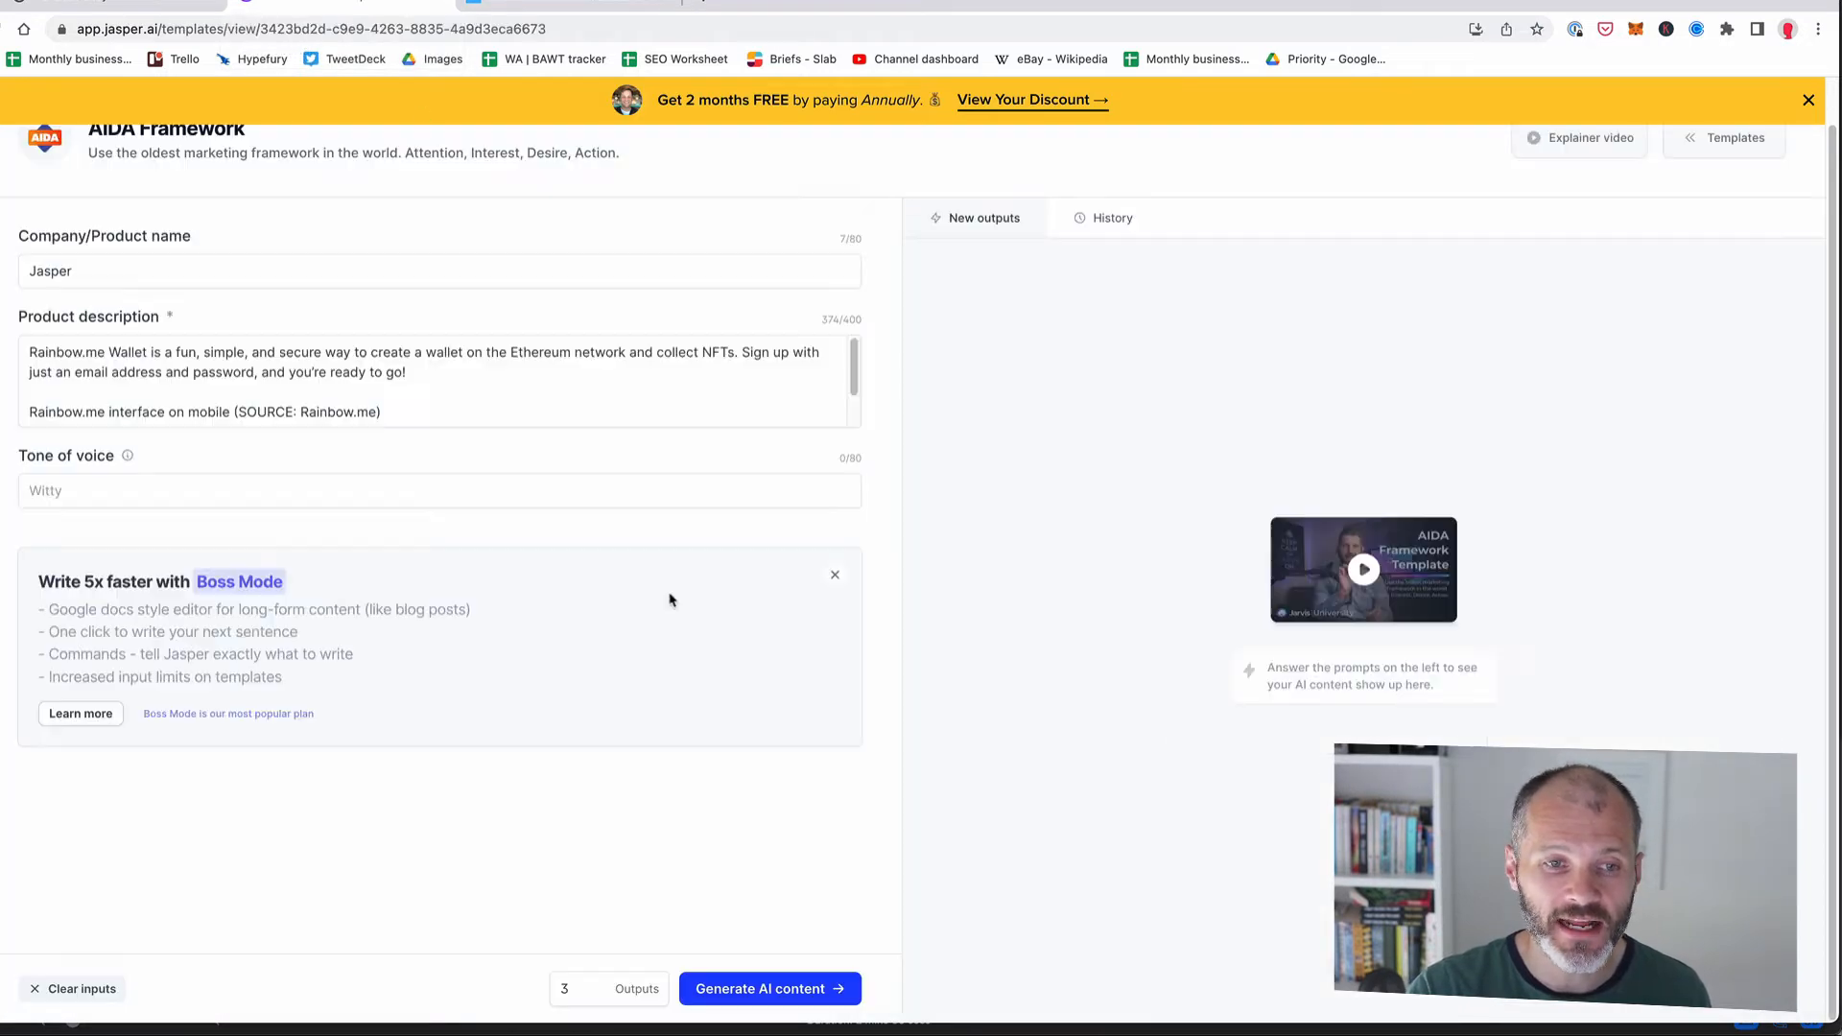
{"action": "left_click", "coordinate": [432, 394]}
{"action": "key", "text": "ctrl+a"}
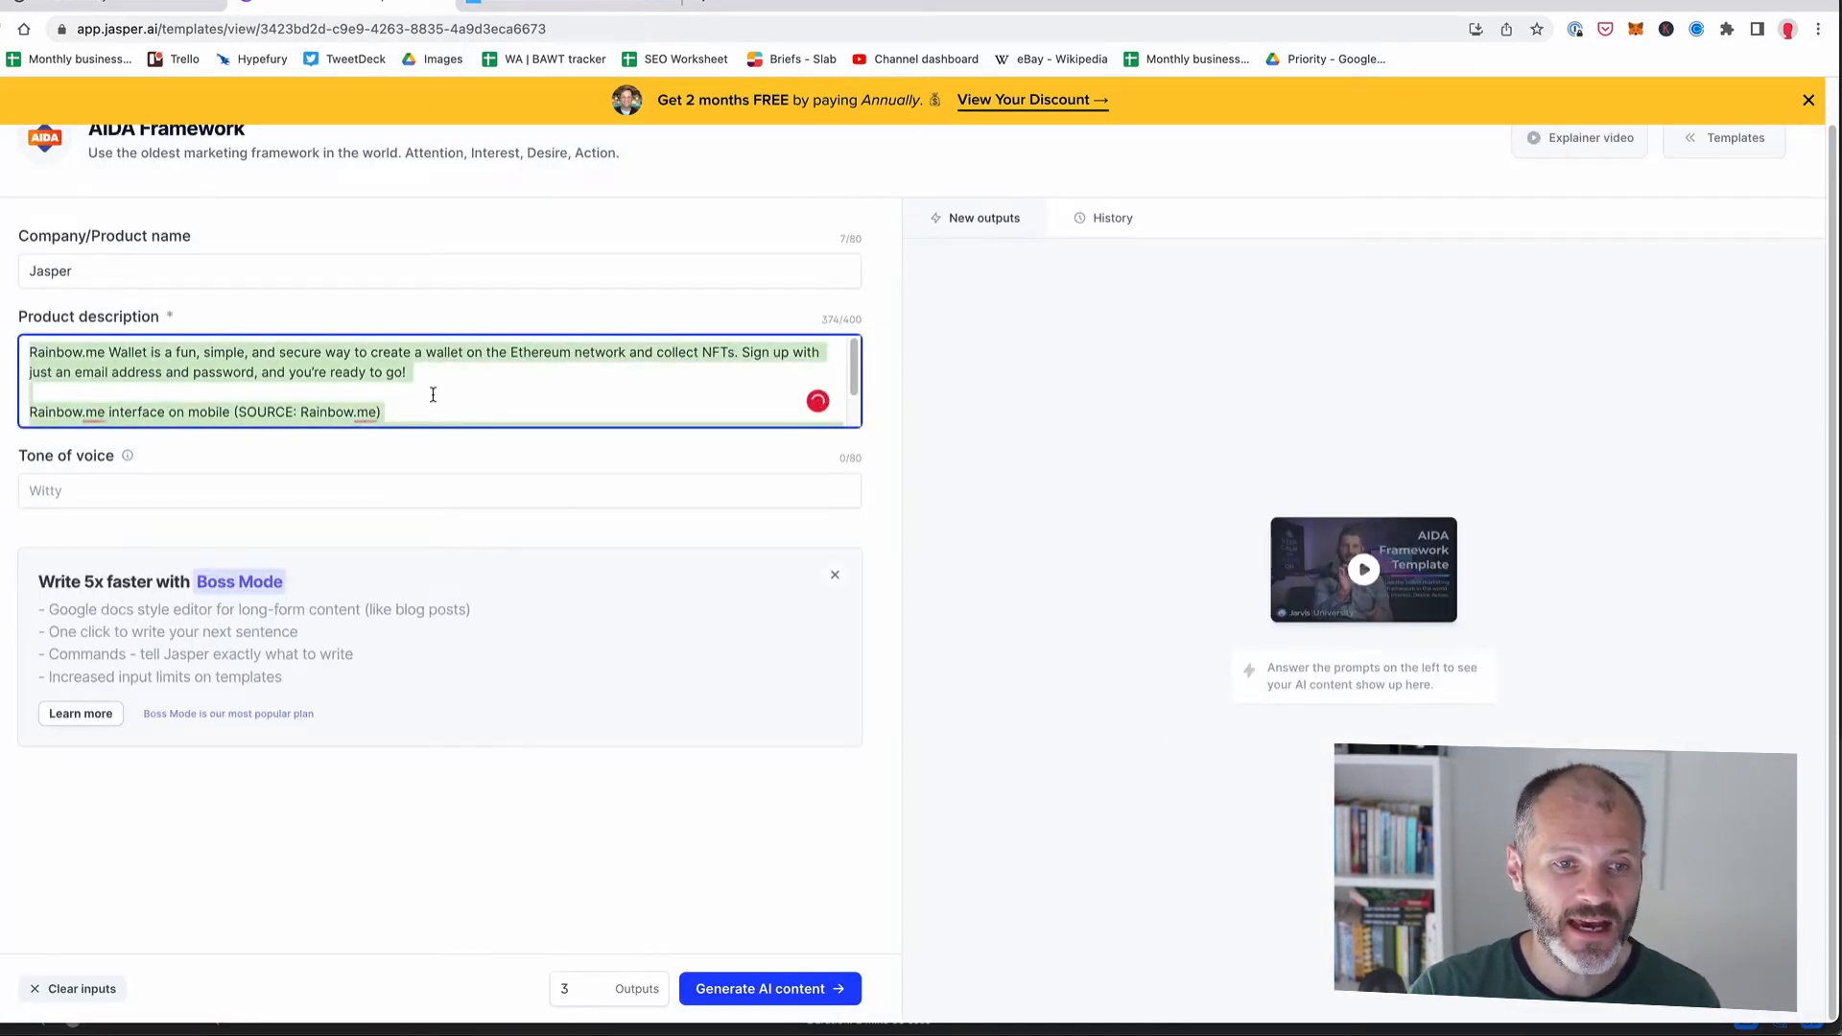
{"action": "key", "text": "ctrl+v"}
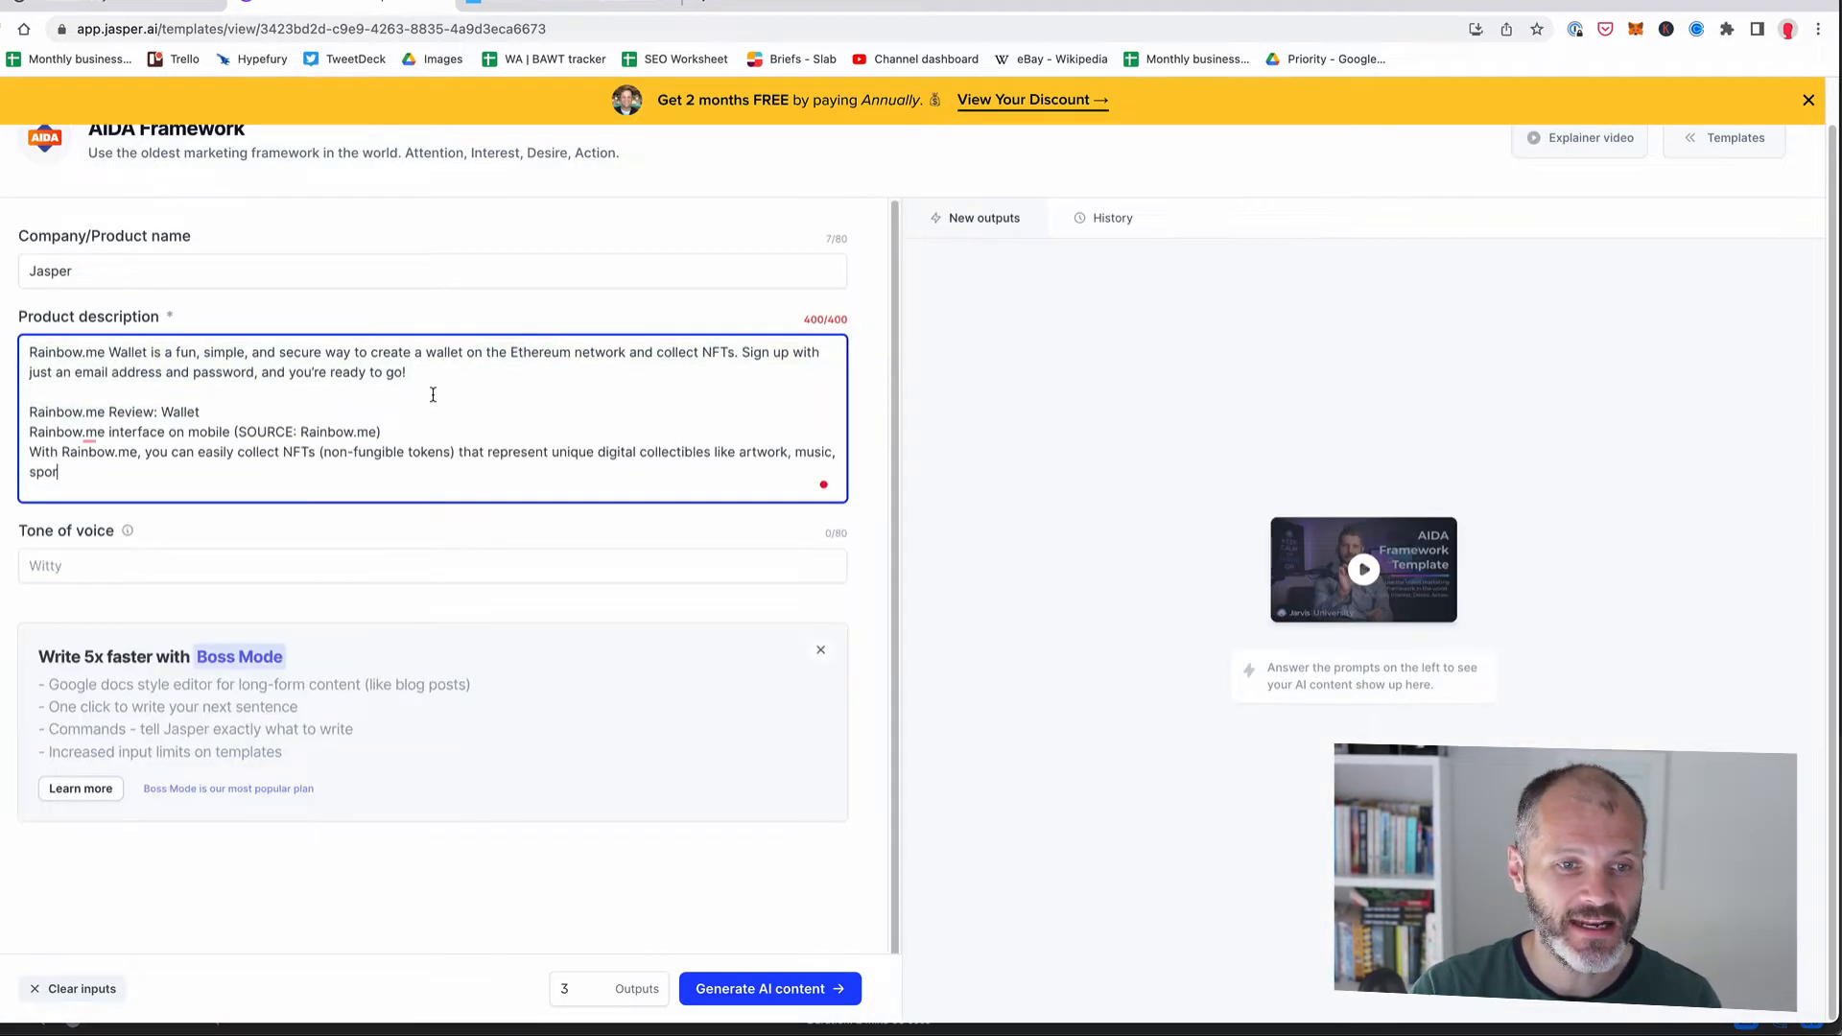
Step: Remove the "Rainbow.me Review: Wallet" line and "(SOURCE: Rainbow.me)" from the description, then generate three AIDA outputs and read them
{"action": "triple_click", "coordinate": [156, 414]}
{"action": "key", "text": "BackSpace"}
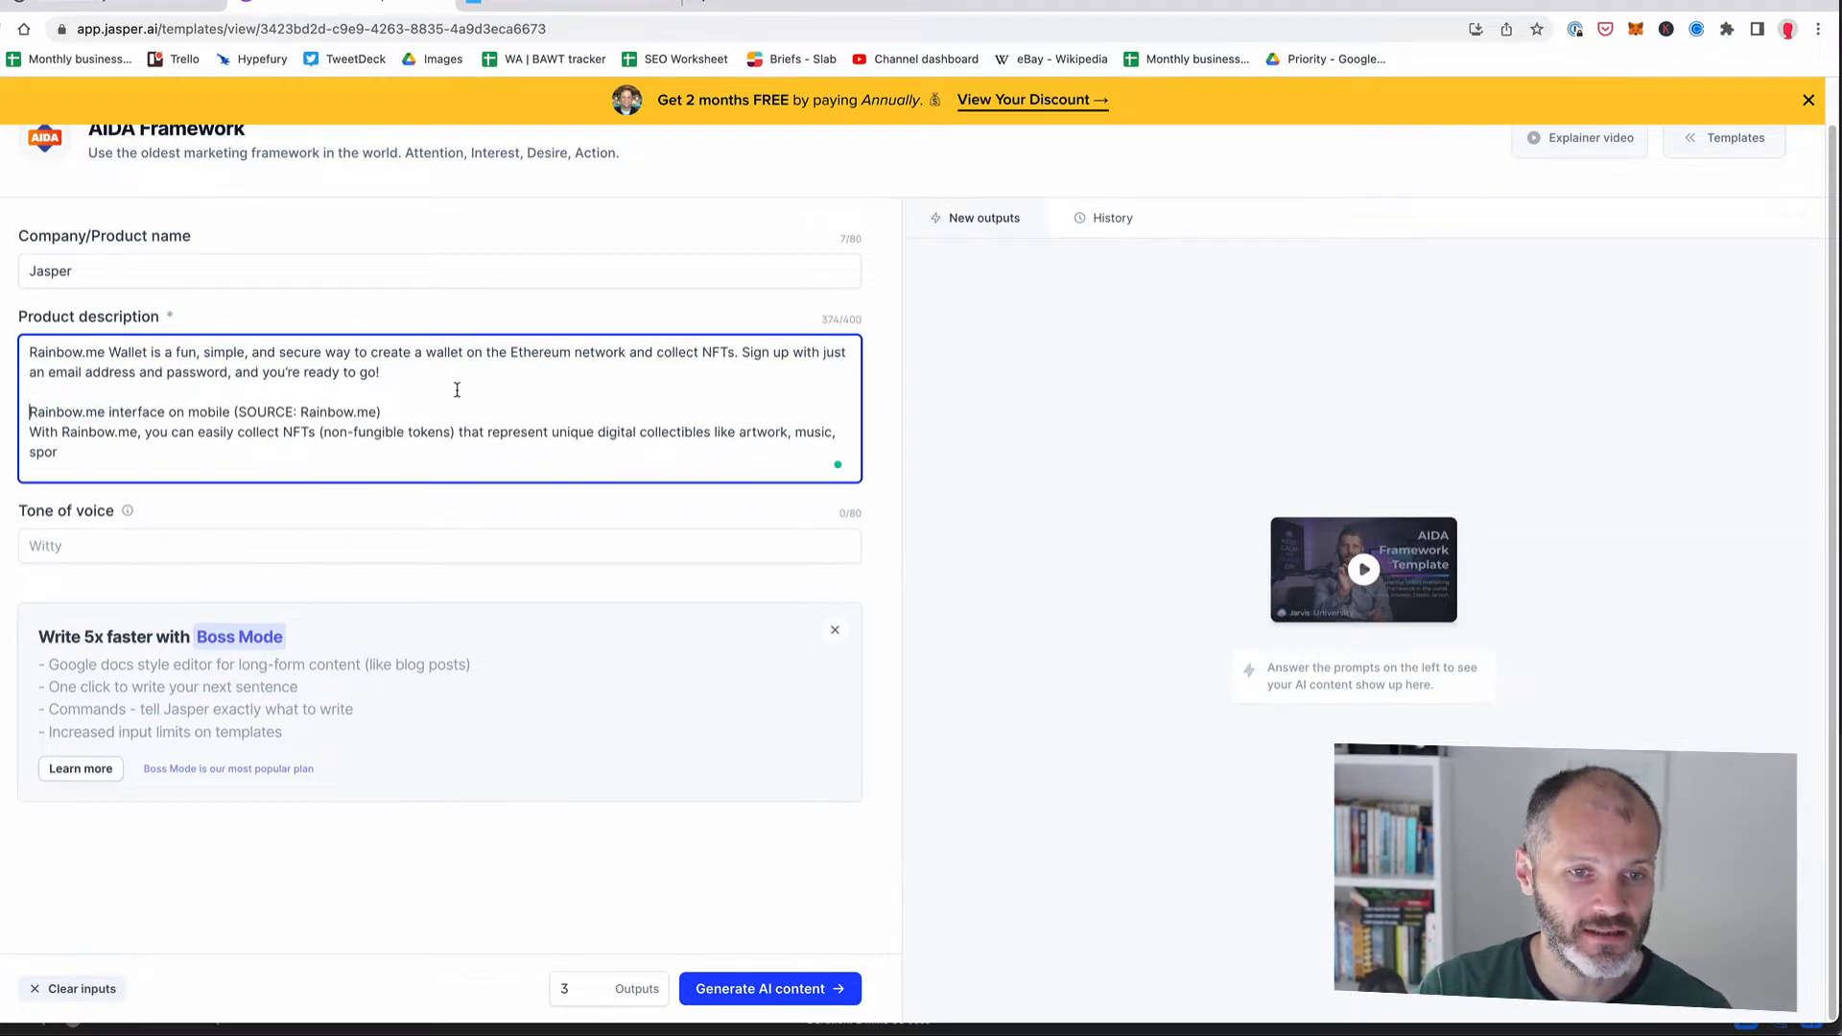
{"action": "left_click_drag", "start_coordinate": [444, 414], "coordinate": [234, 412]}
{"action": "key", "text": "BackSpace"}
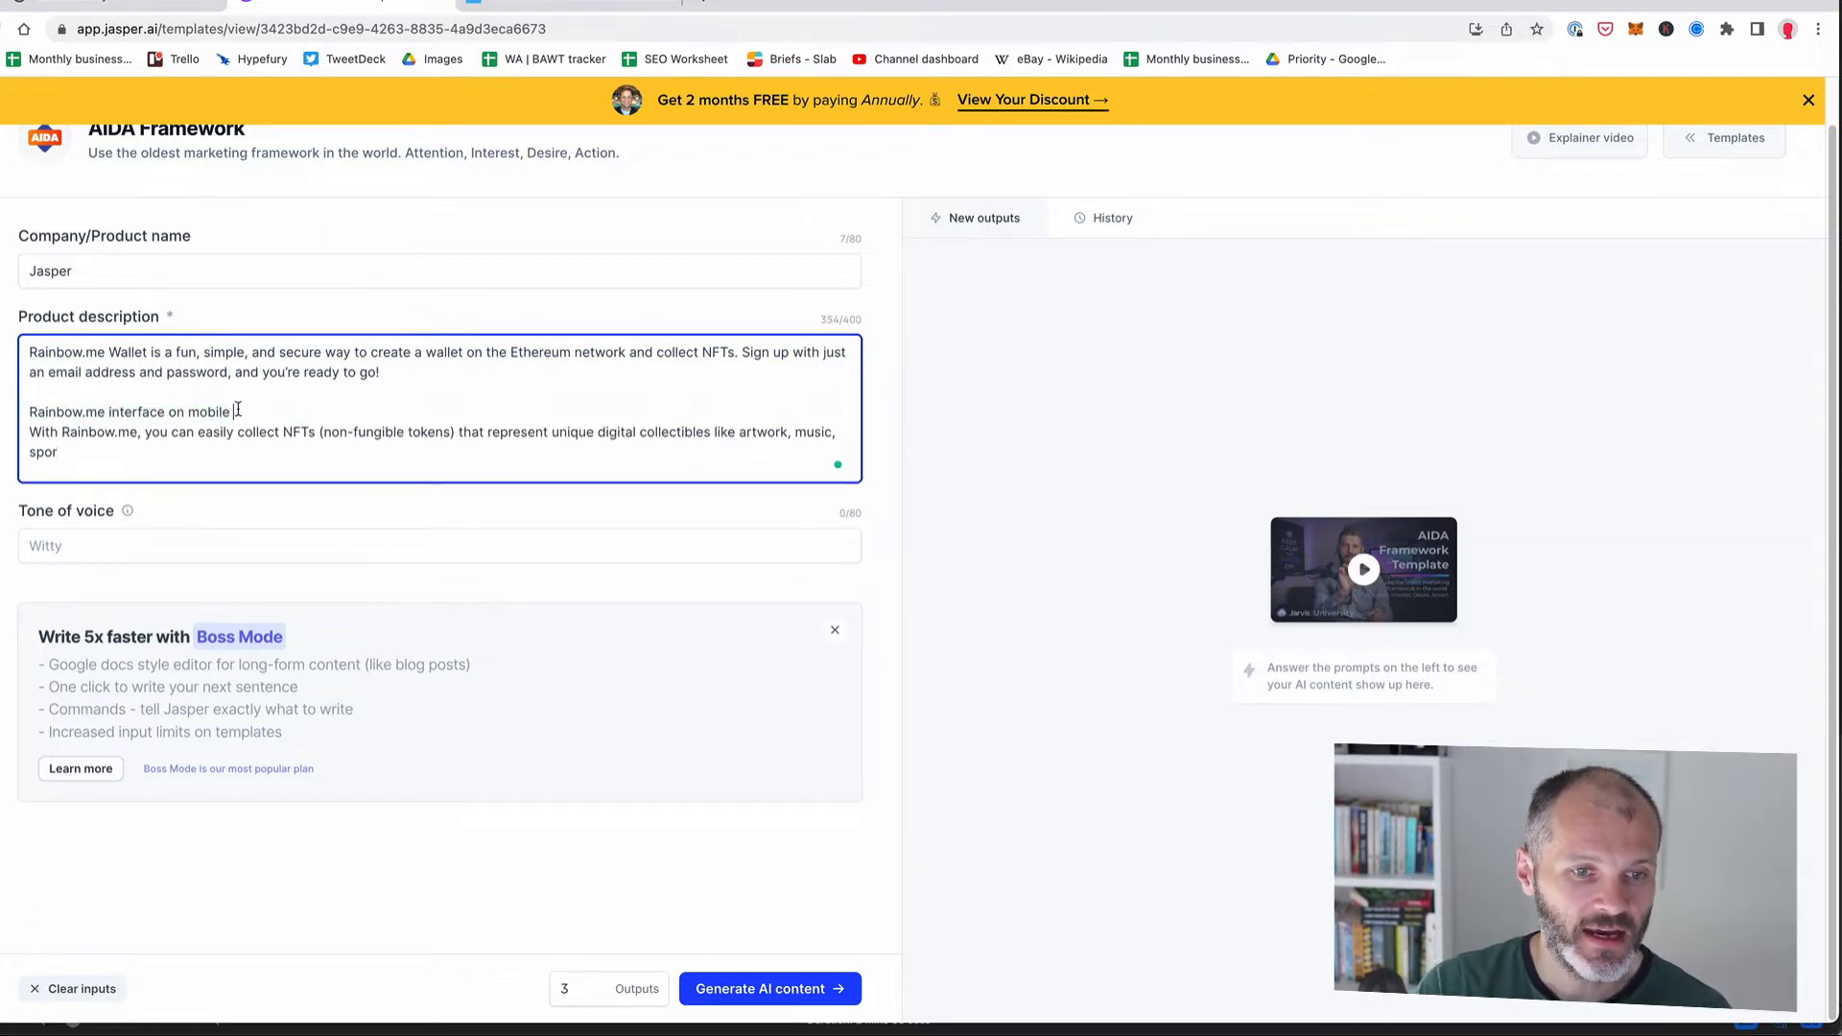
{"action": "left_click", "coordinate": [779, 988]}
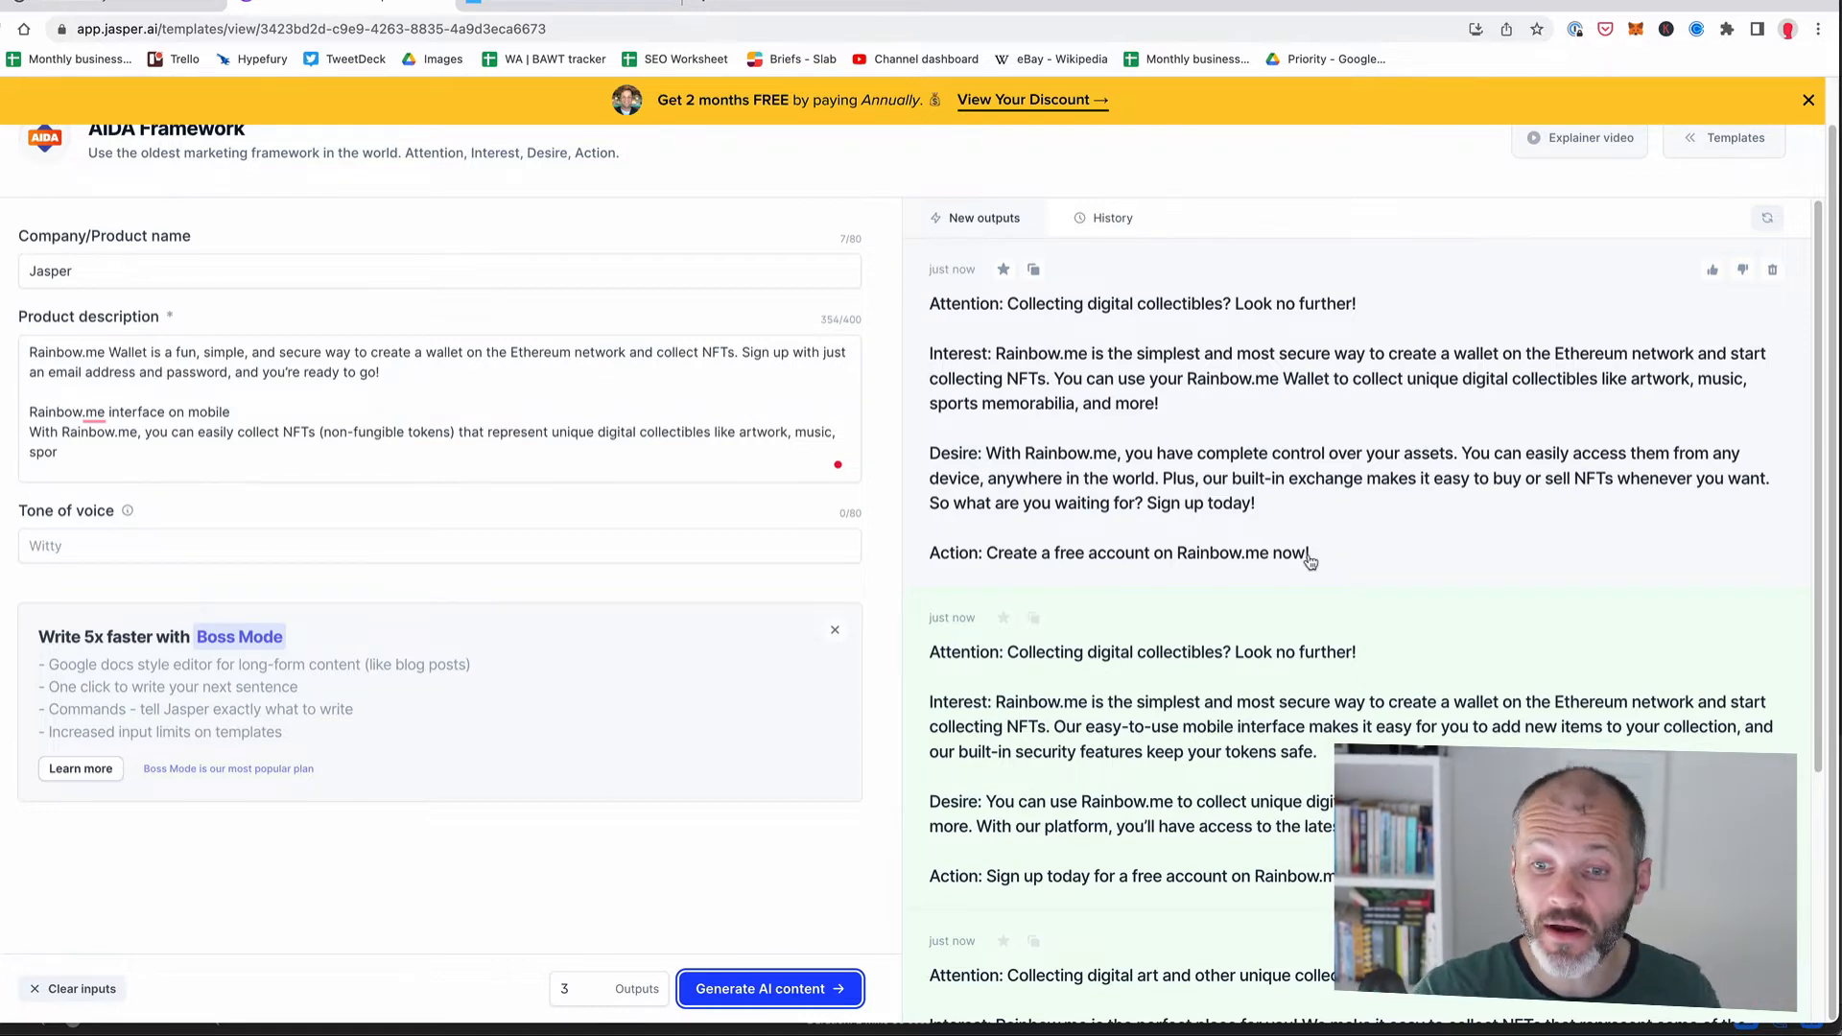
{"action": "scroll", "coordinate": [1310, 561], "scroll_direction": "down", "scroll_amount": 3}
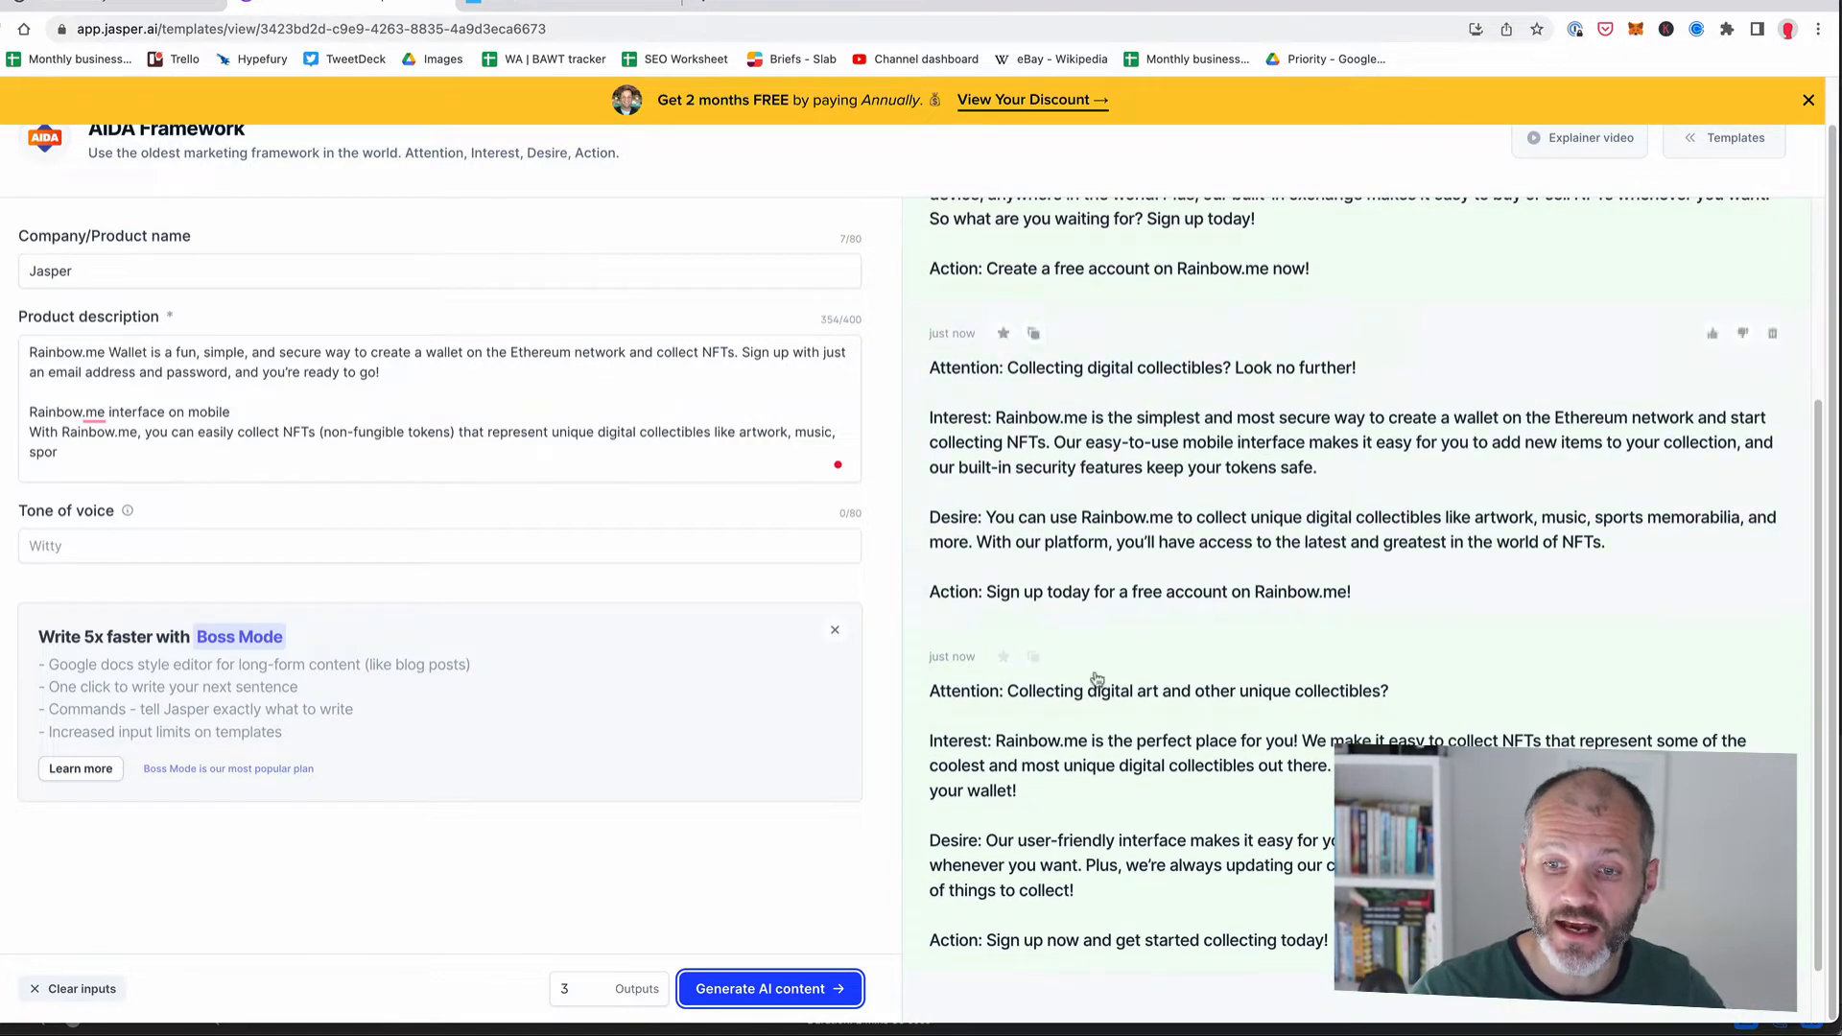
Step: Return to the template library, open the PAS Framework template and paste the copied Rainbow.me text as the product description
{"action": "key", "text": "super+Left"}
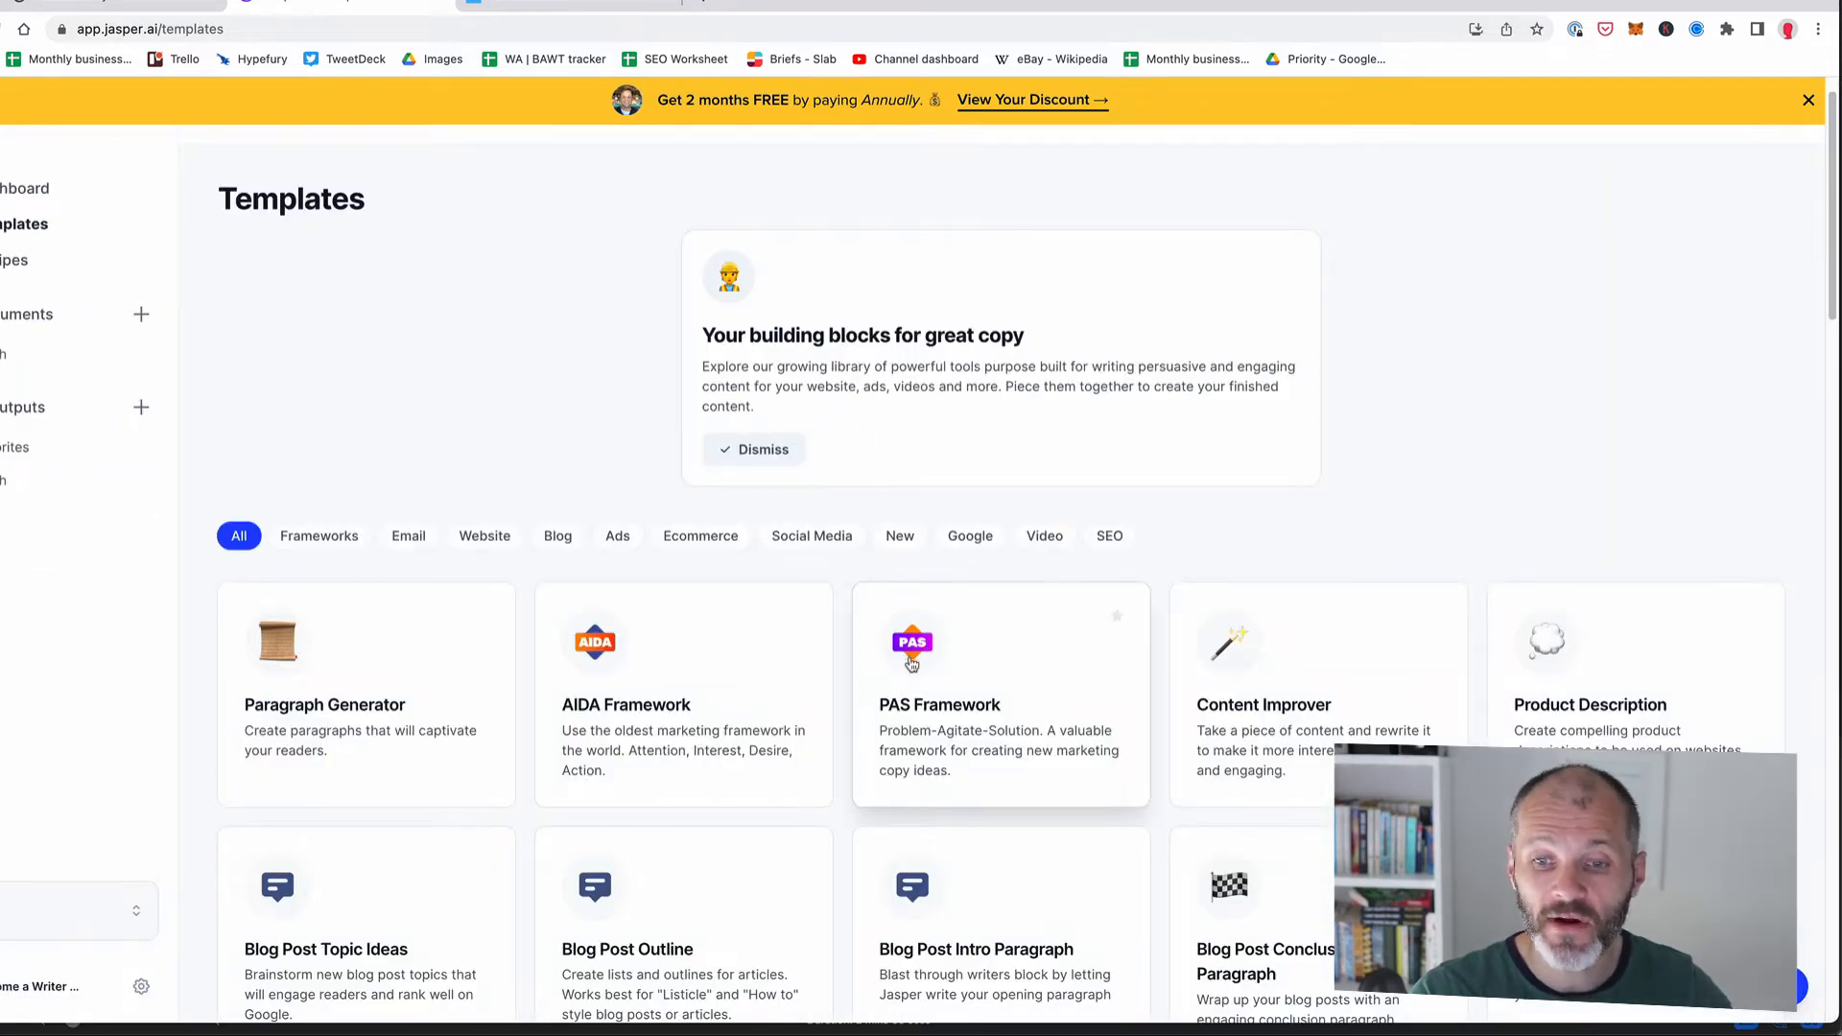
{"action": "left_click", "coordinate": [993, 710]}
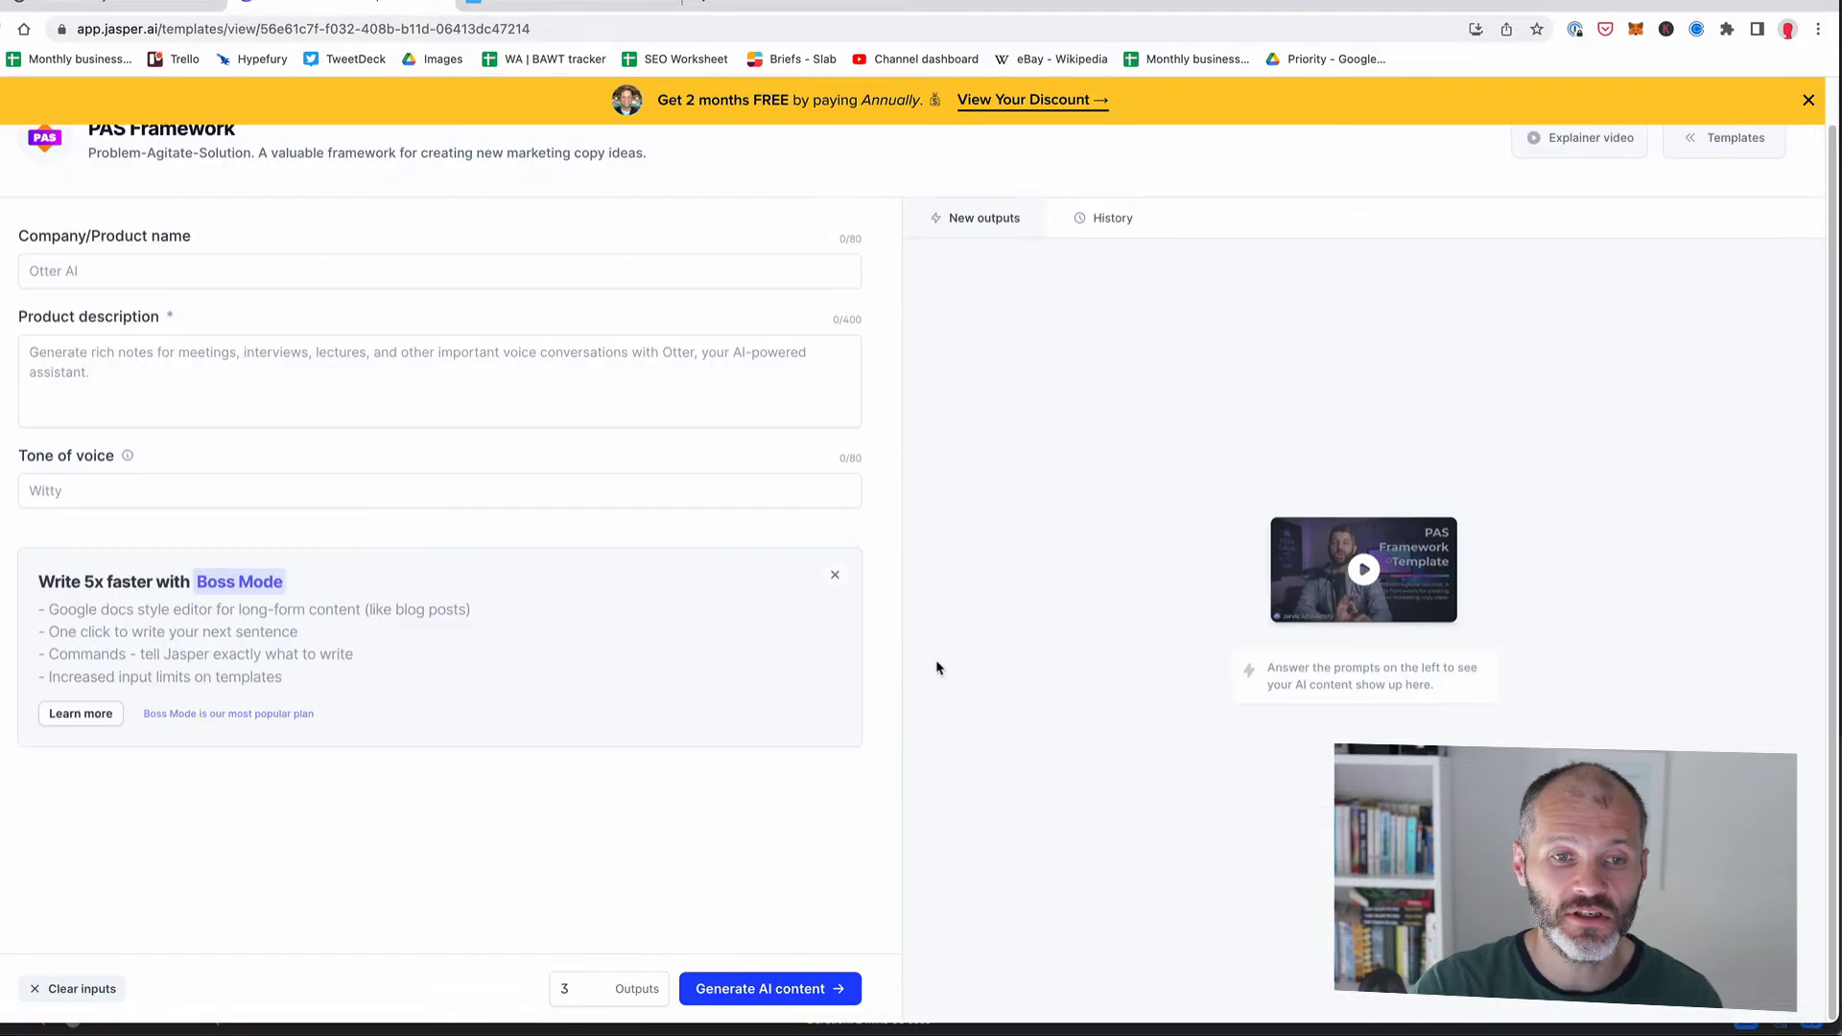
{"action": "left_click", "coordinate": [219, 391]}
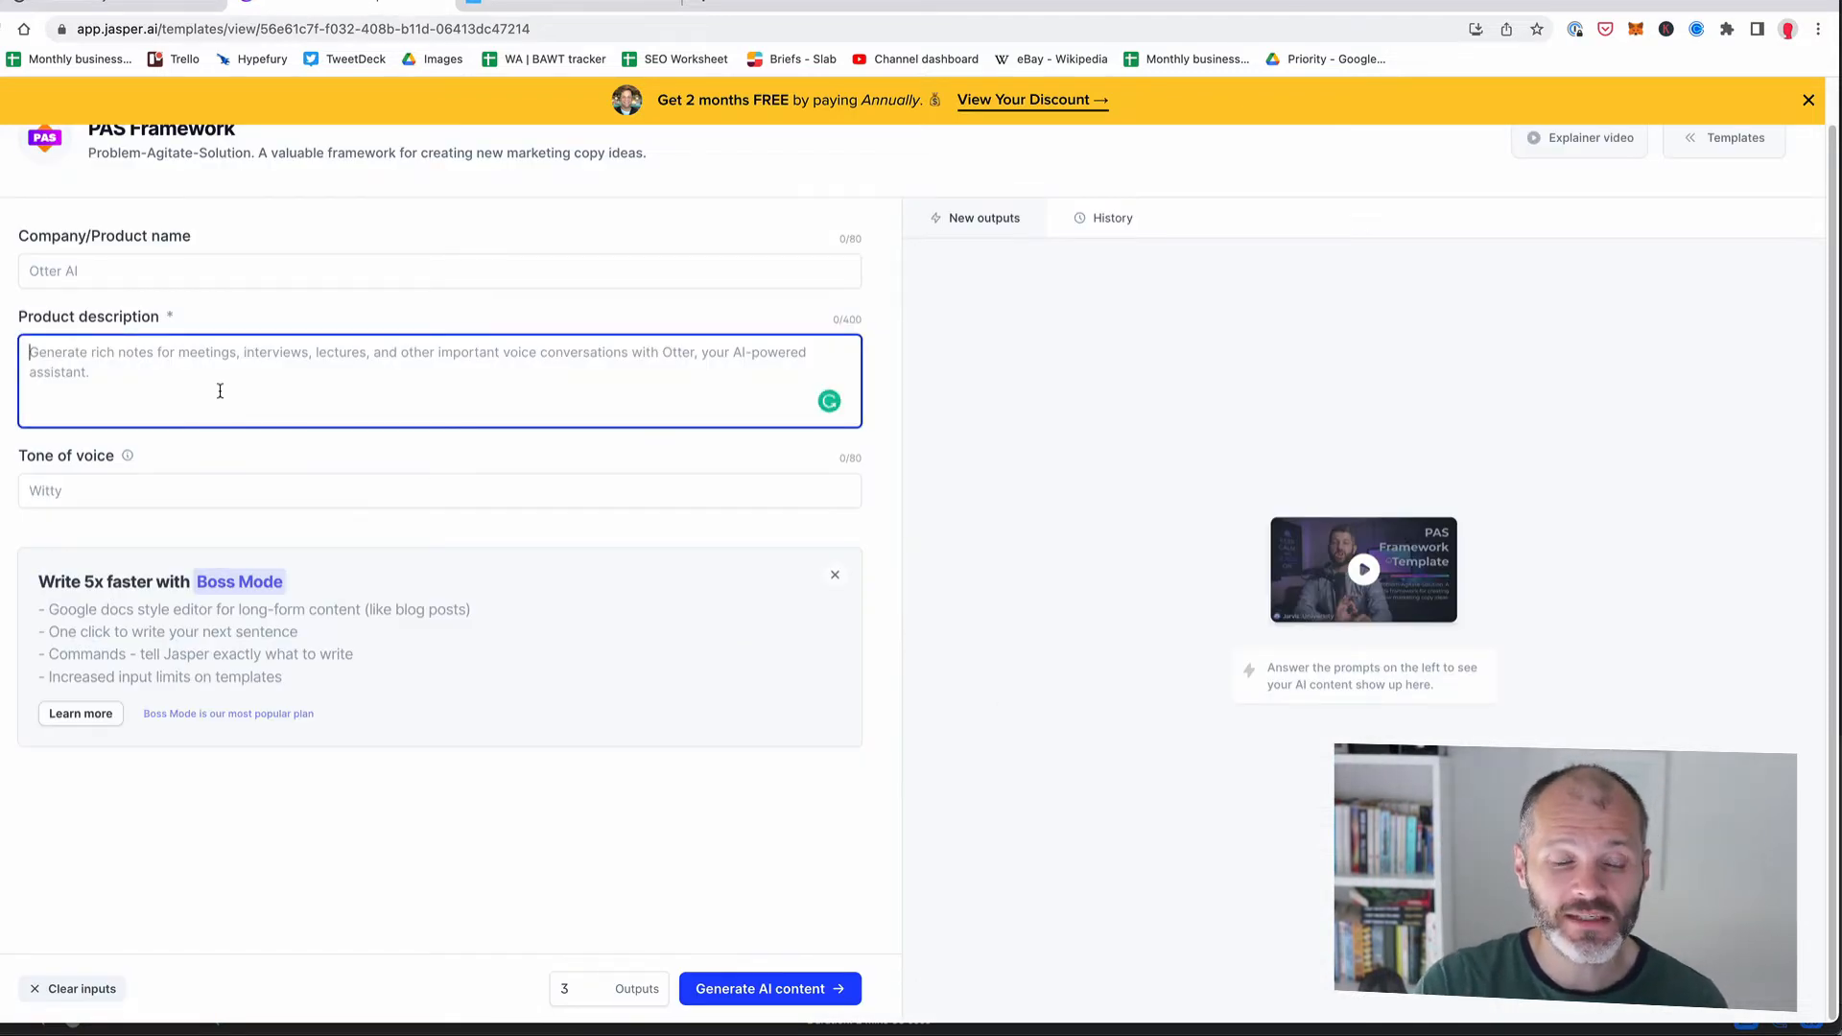
{"action": "key", "text": "super+v"}
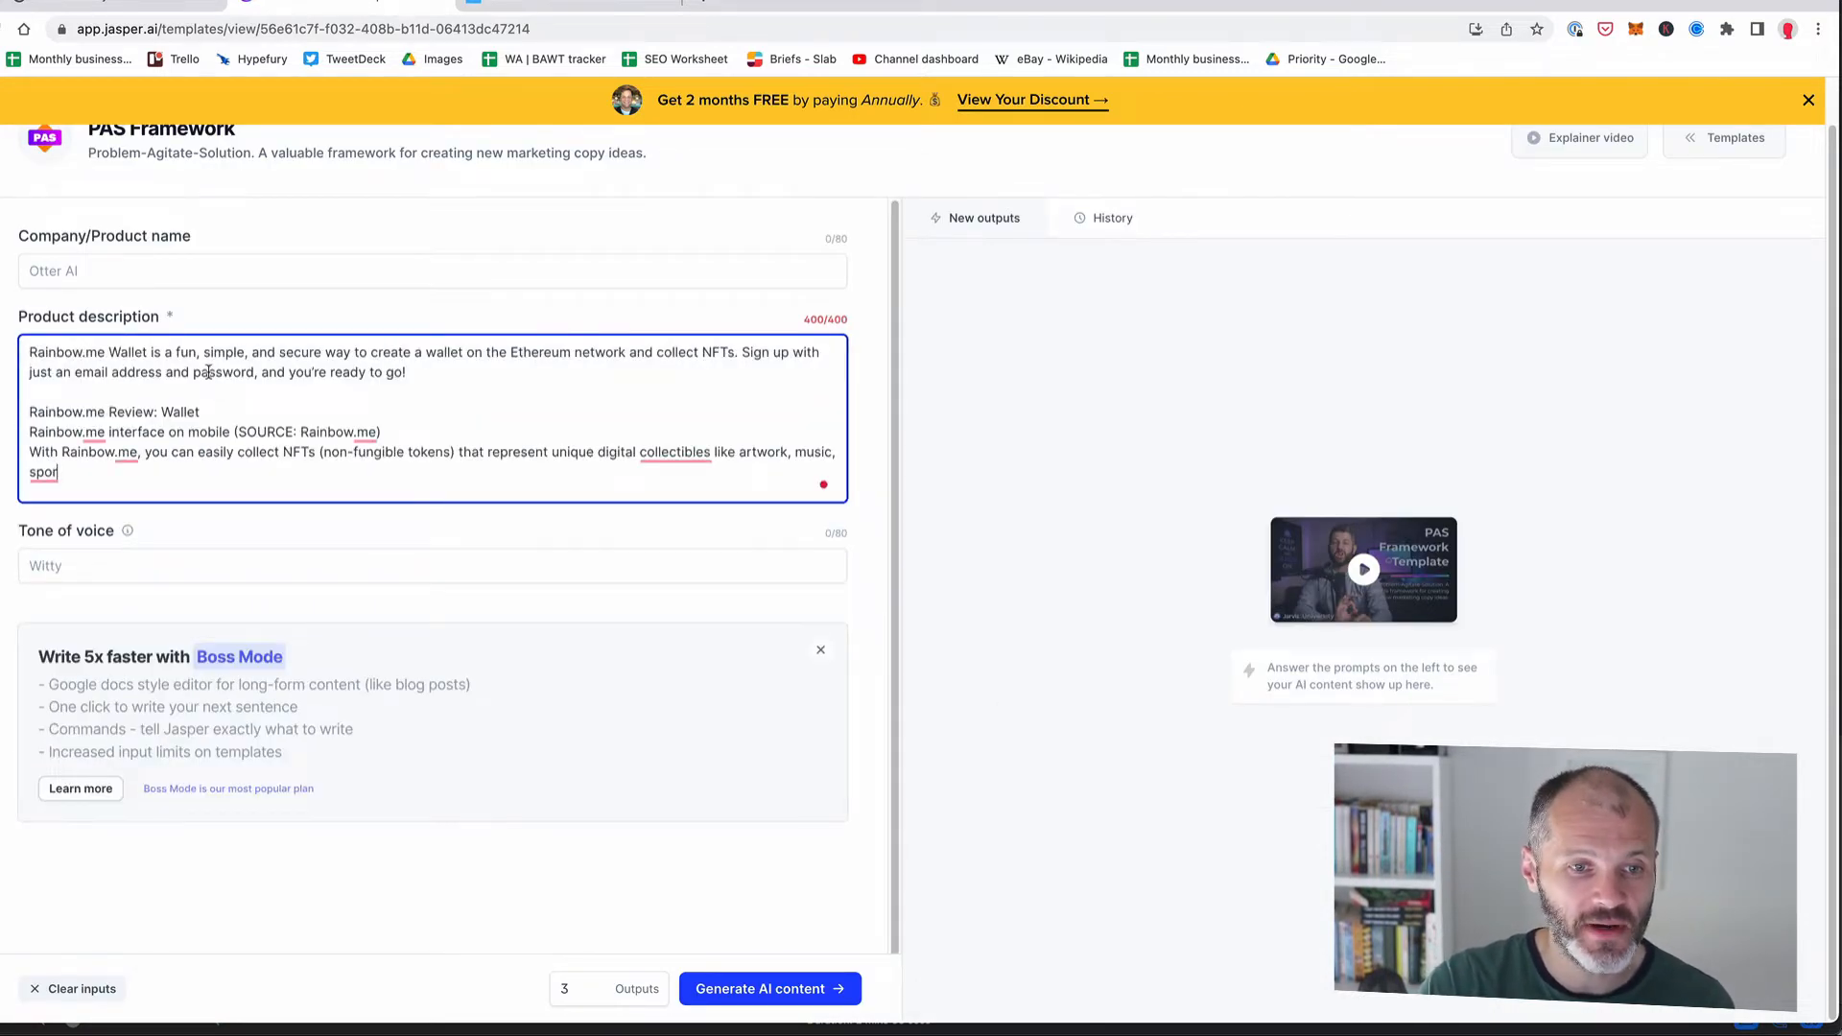
Step: Delete the "Rainbow.me Review: Wallet" line from the PAS product description and generate three outputs
{"action": "triple_click", "coordinate": [202, 412]}
{"action": "key", "text": "BackSpace"}
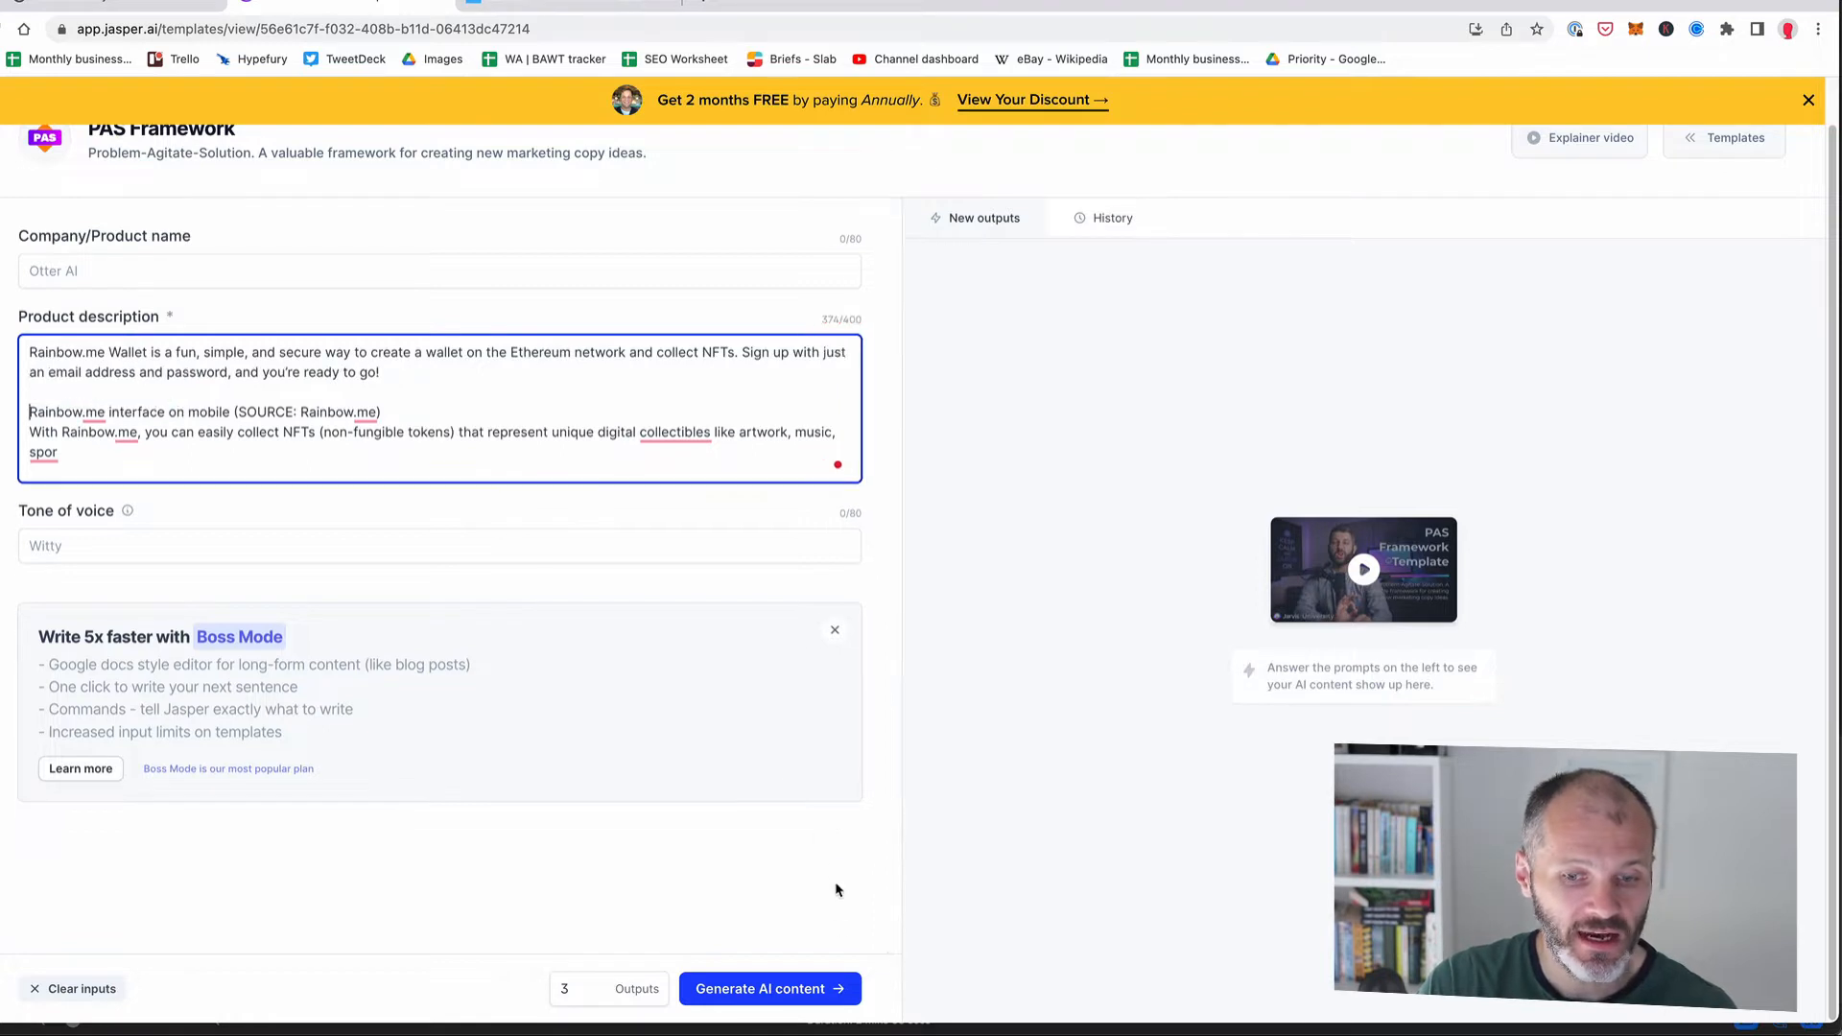
{"action": "left_click", "coordinate": [835, 996]}
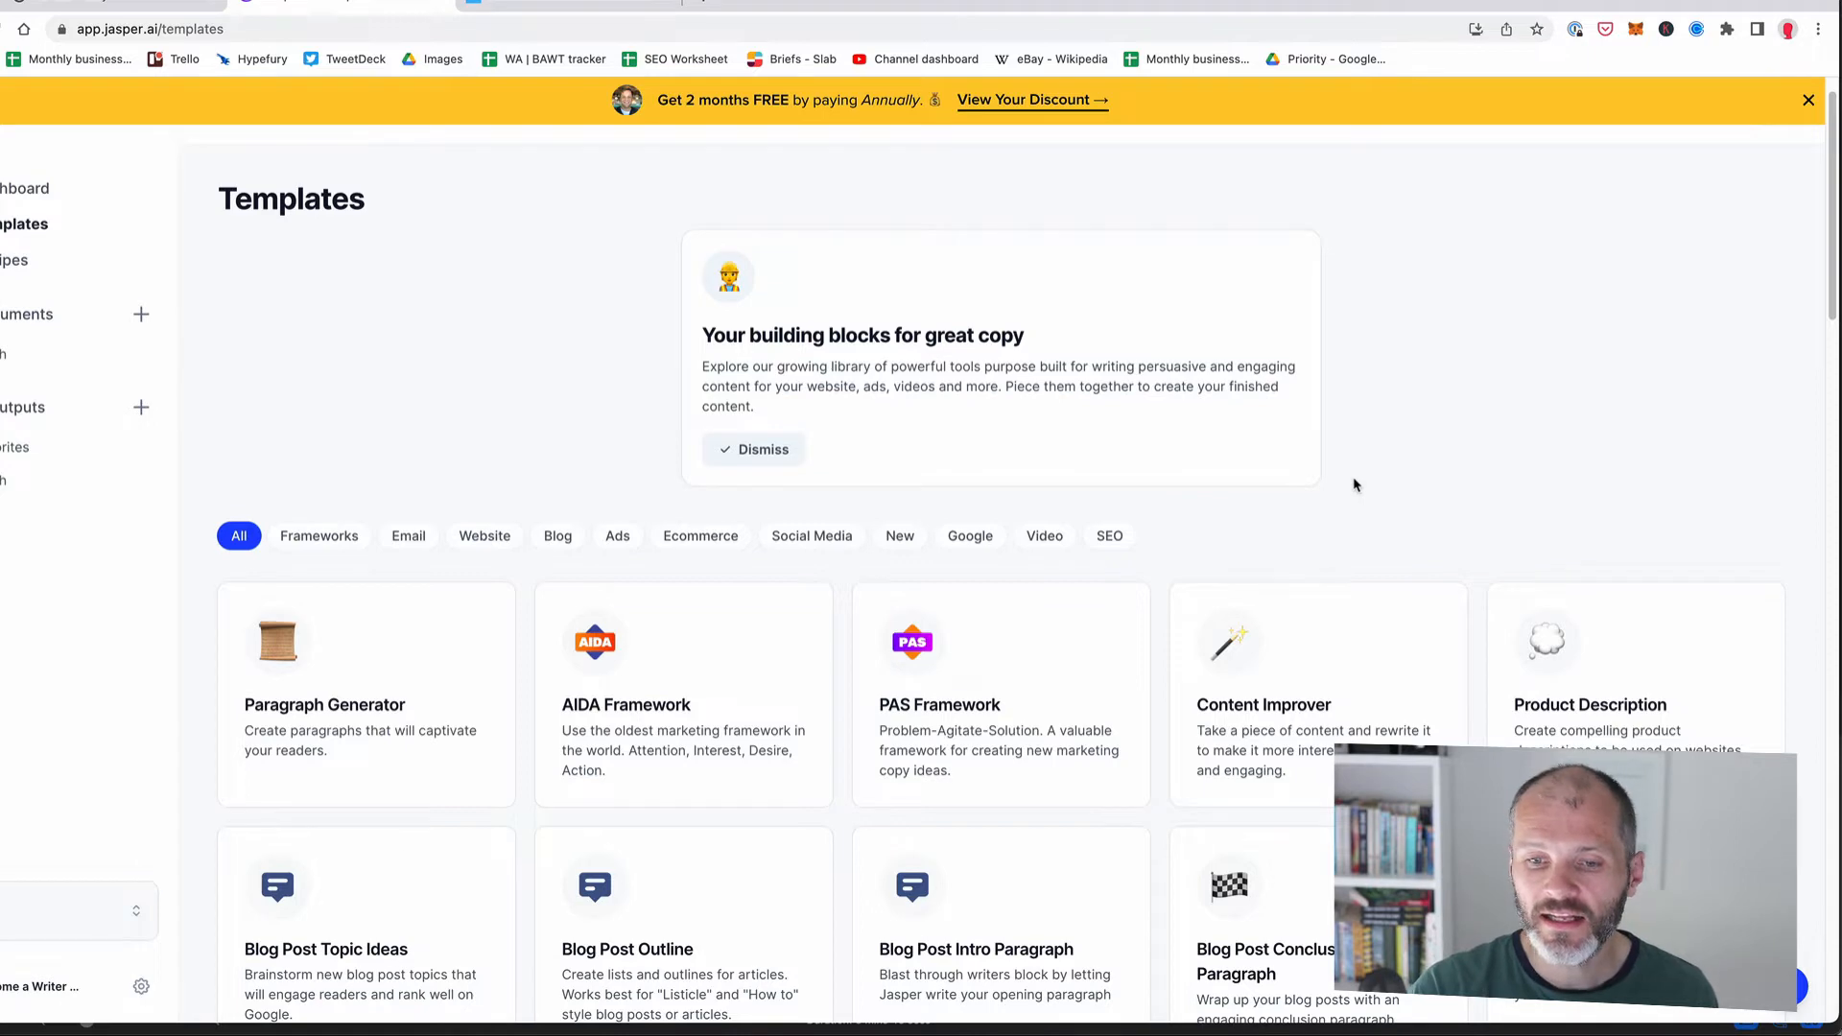
Step: Open the Content Improver template, review its prefilled text about bank loans and crypto lending, and generate three rewrites
{"action": "scroll", "coordinate": [1113, 331], "scroll_direction": "down", "scroll_amount": 2}
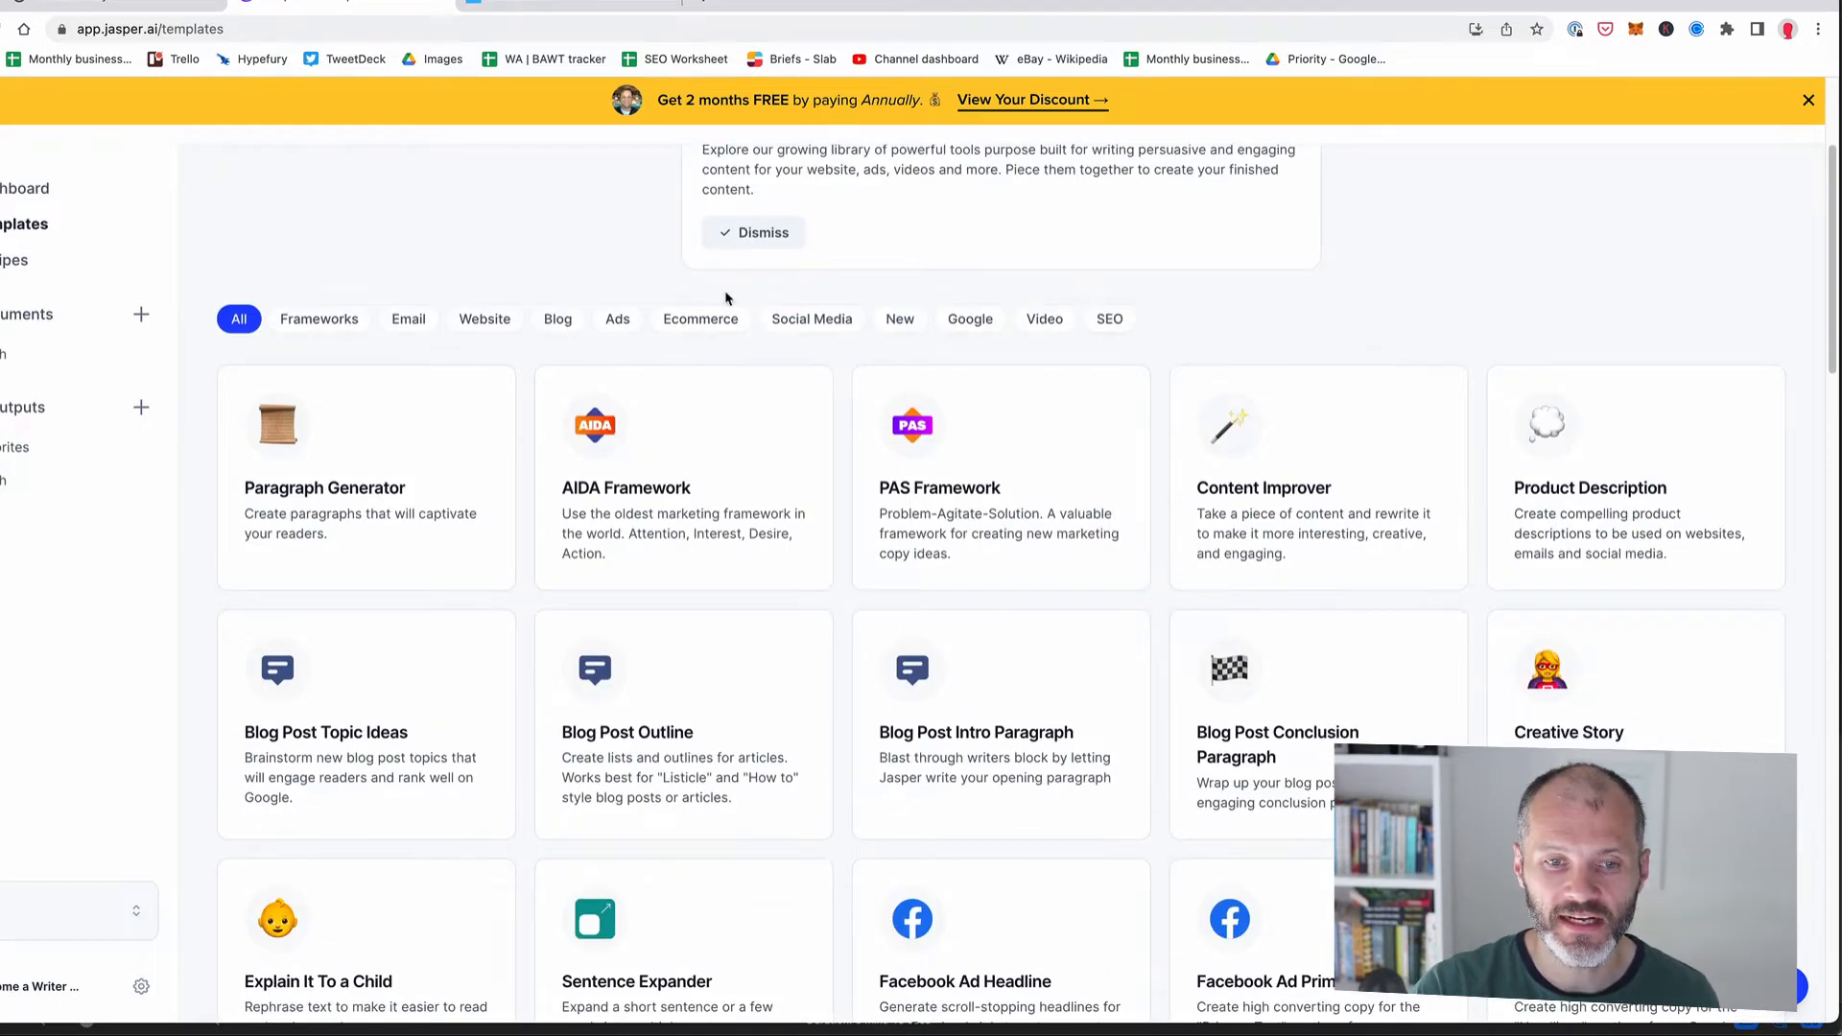
{"action": "left_click", "coordinate": [1311, 448]}
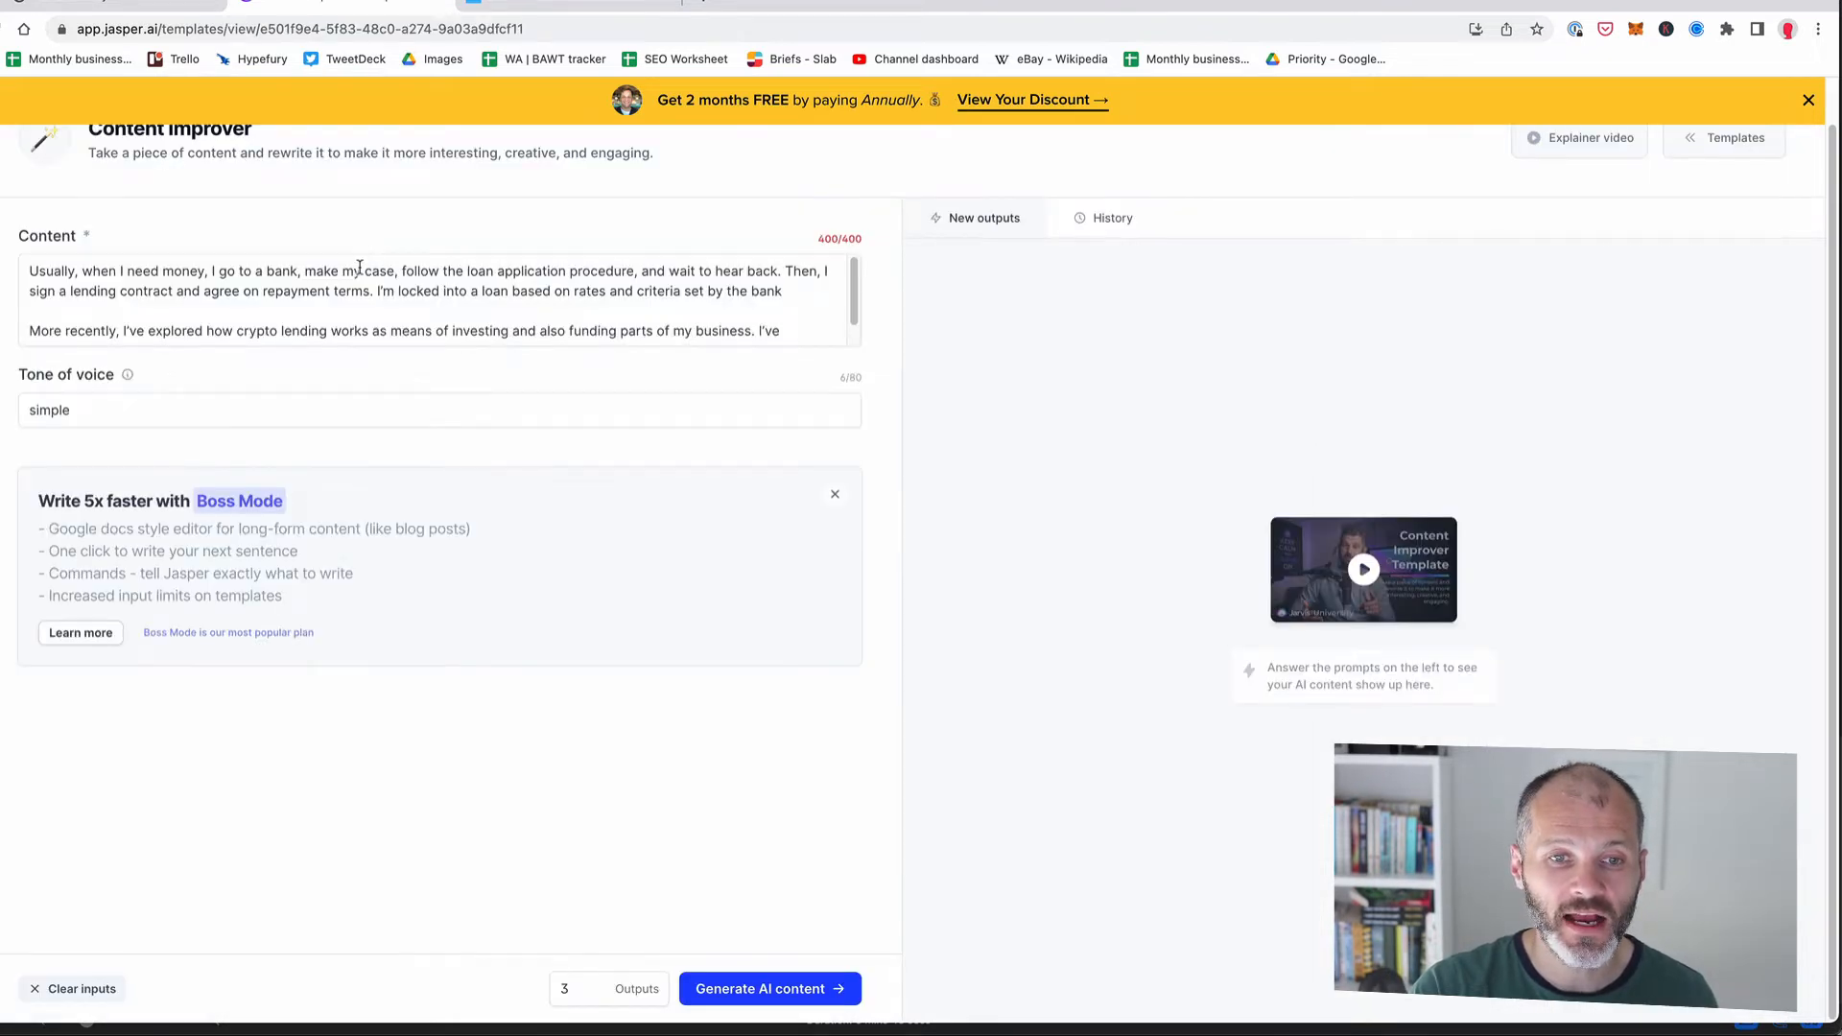
{"action": "left_click_drag", "start_coordinate": [855, 311], "coordinate": [854, 262]}
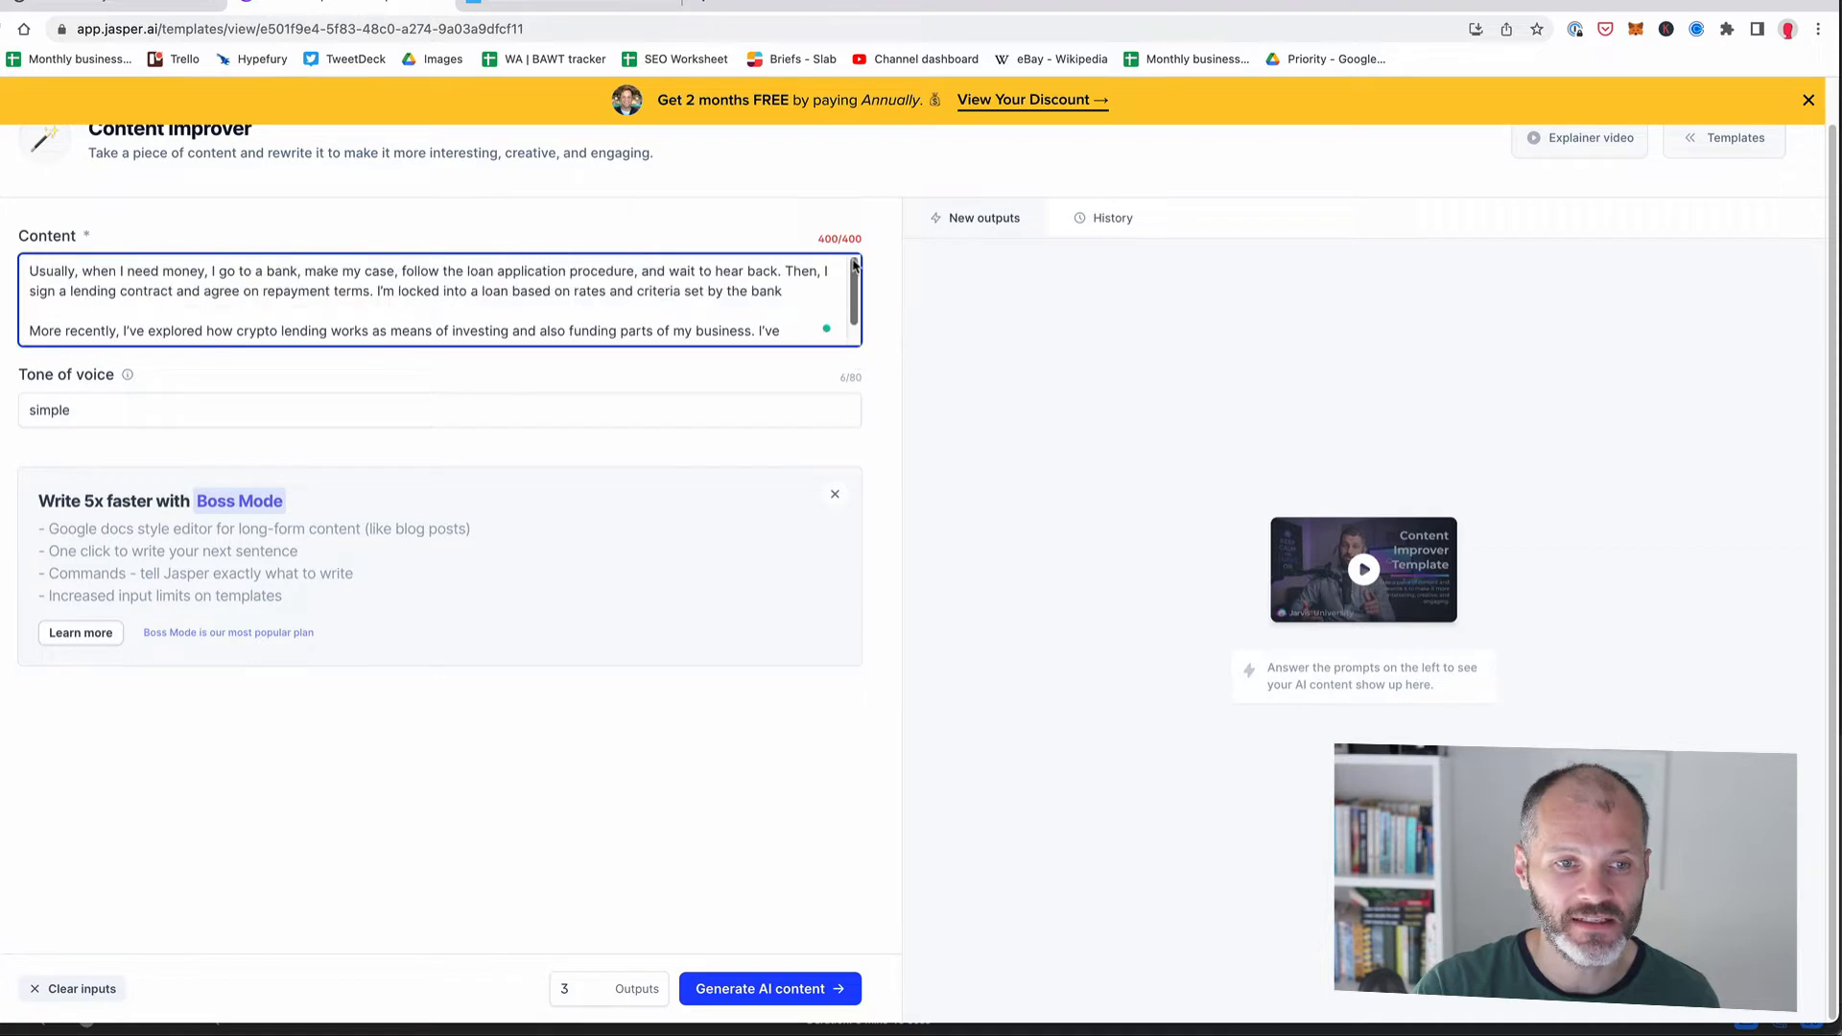
{"action": "triple_click", "coordinate": [226, 272]}
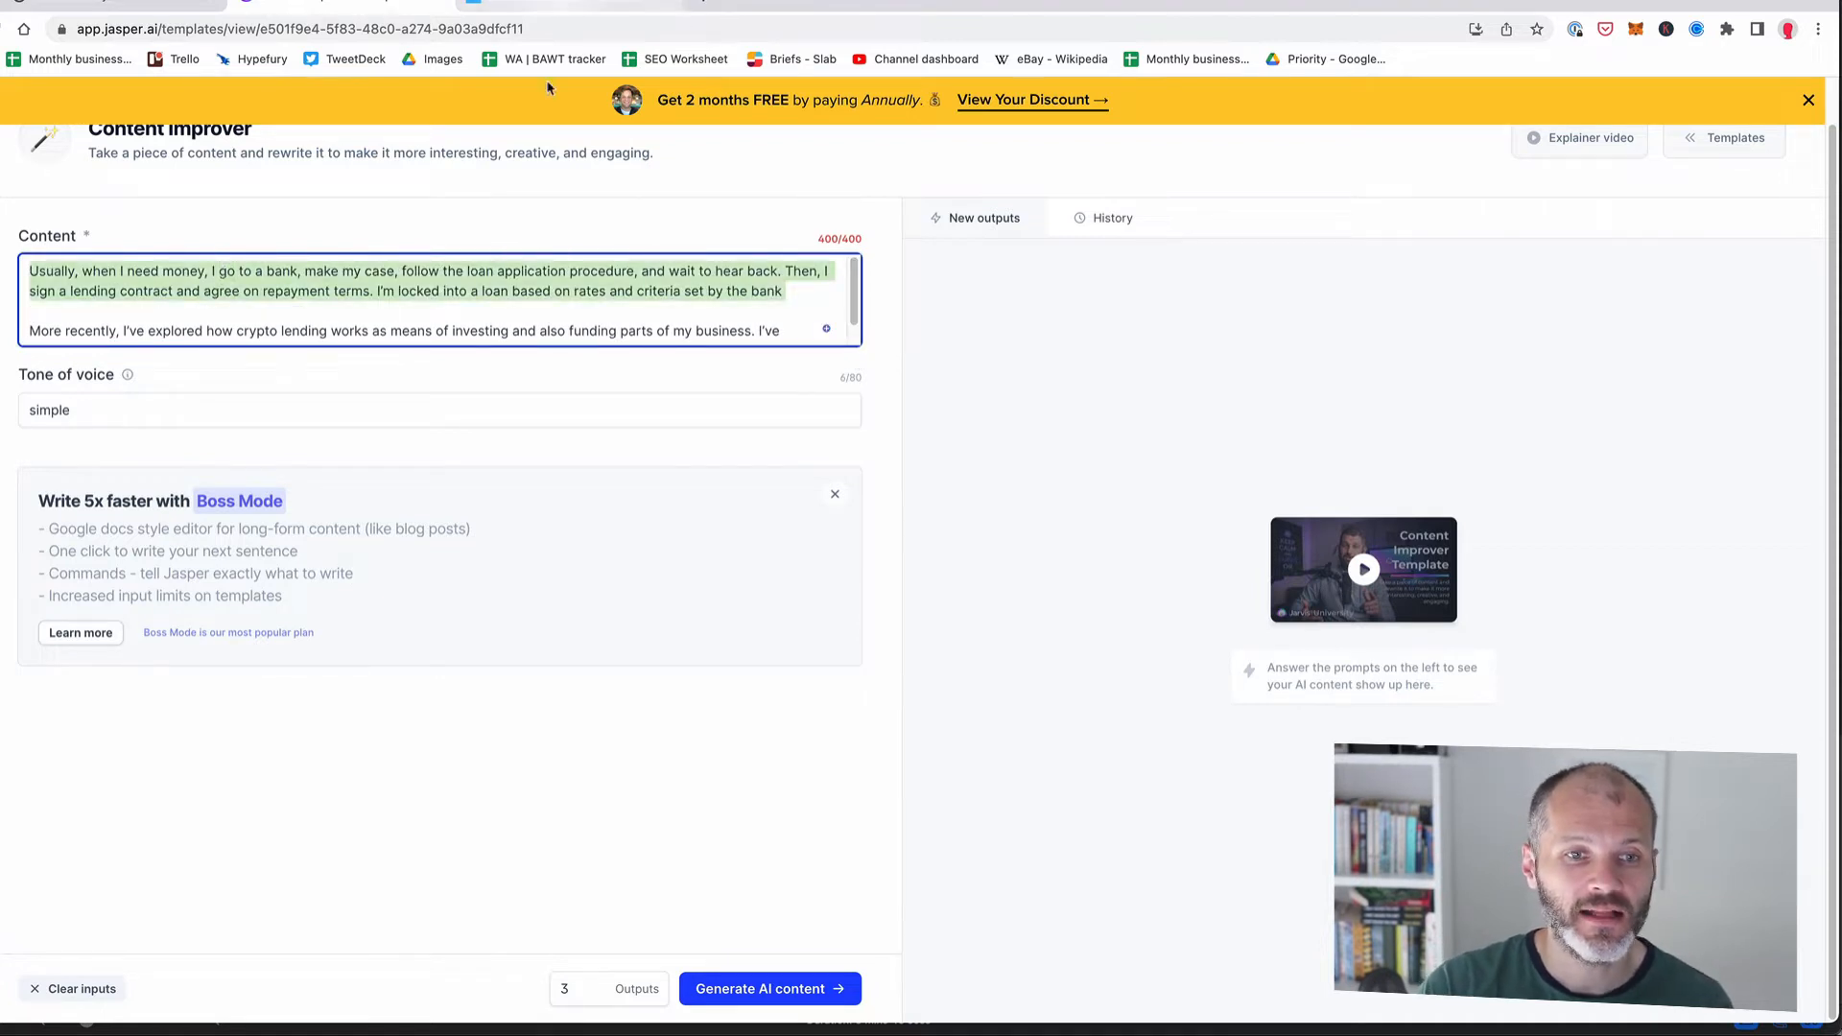
{"action": "left_click", "coordinate": [309, 303]}
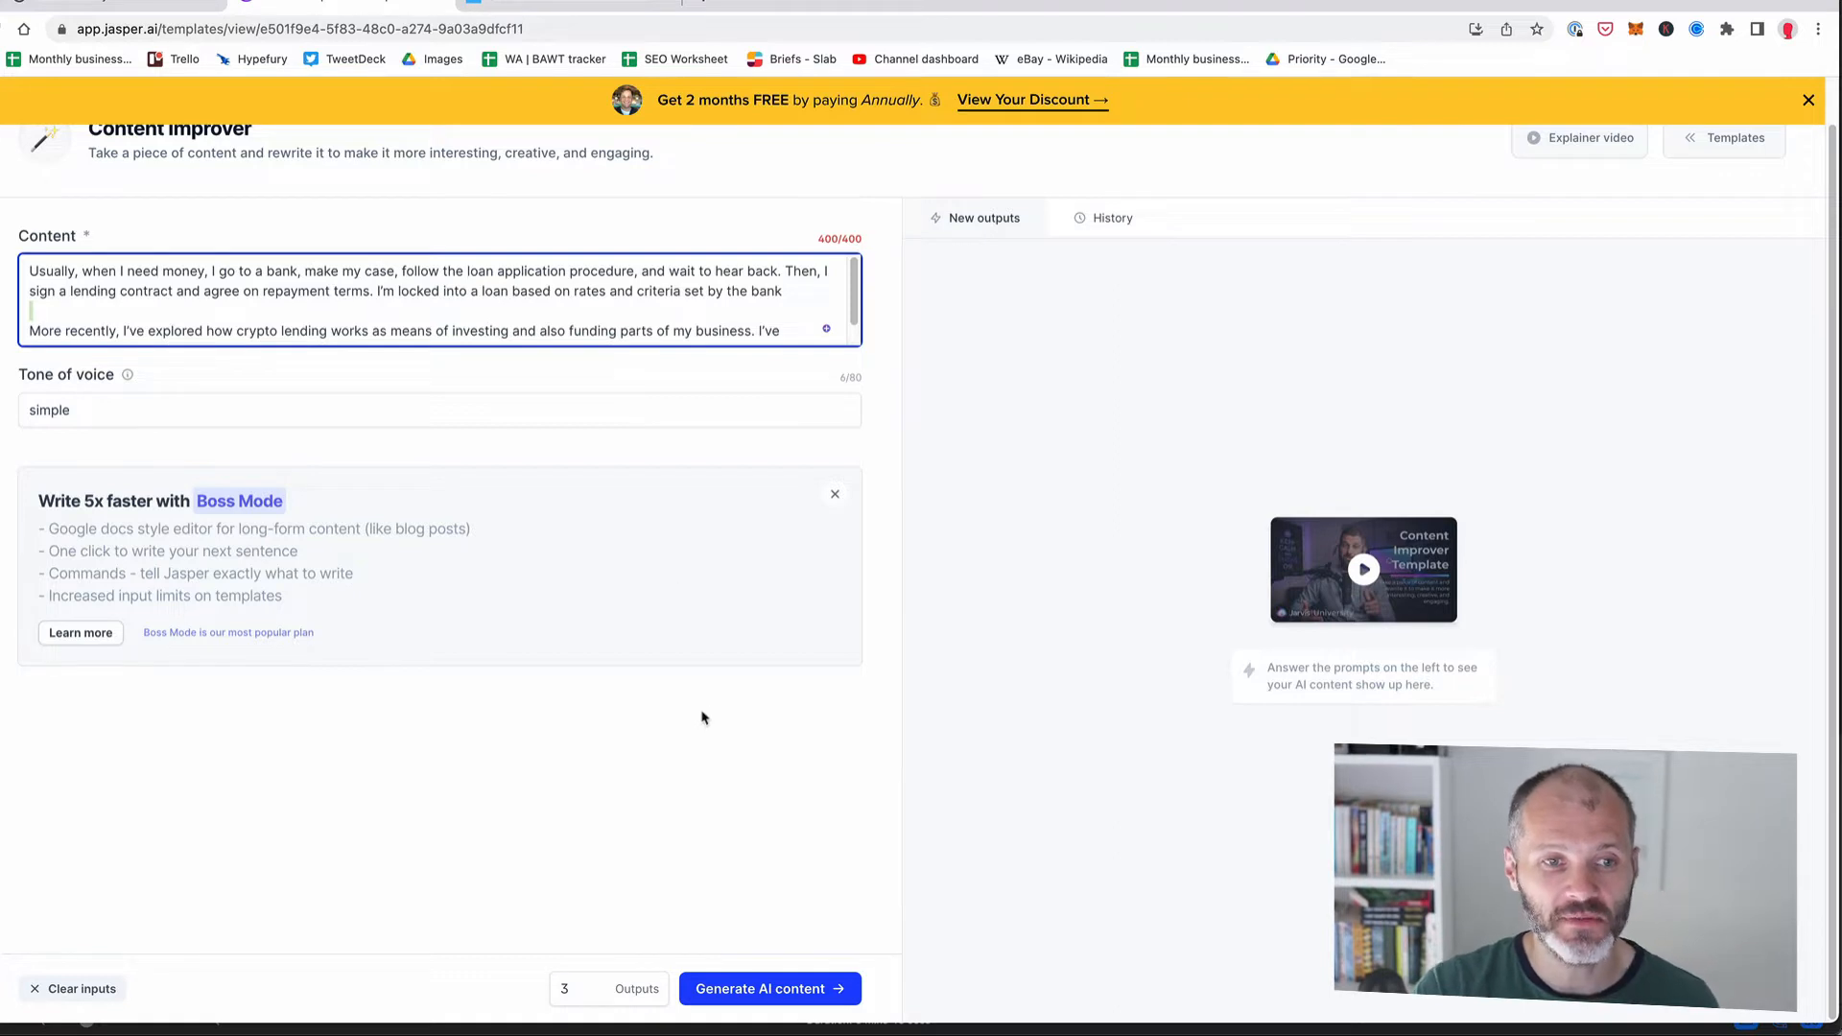
{"action": "left_click", "coordinate": [833, 991]}
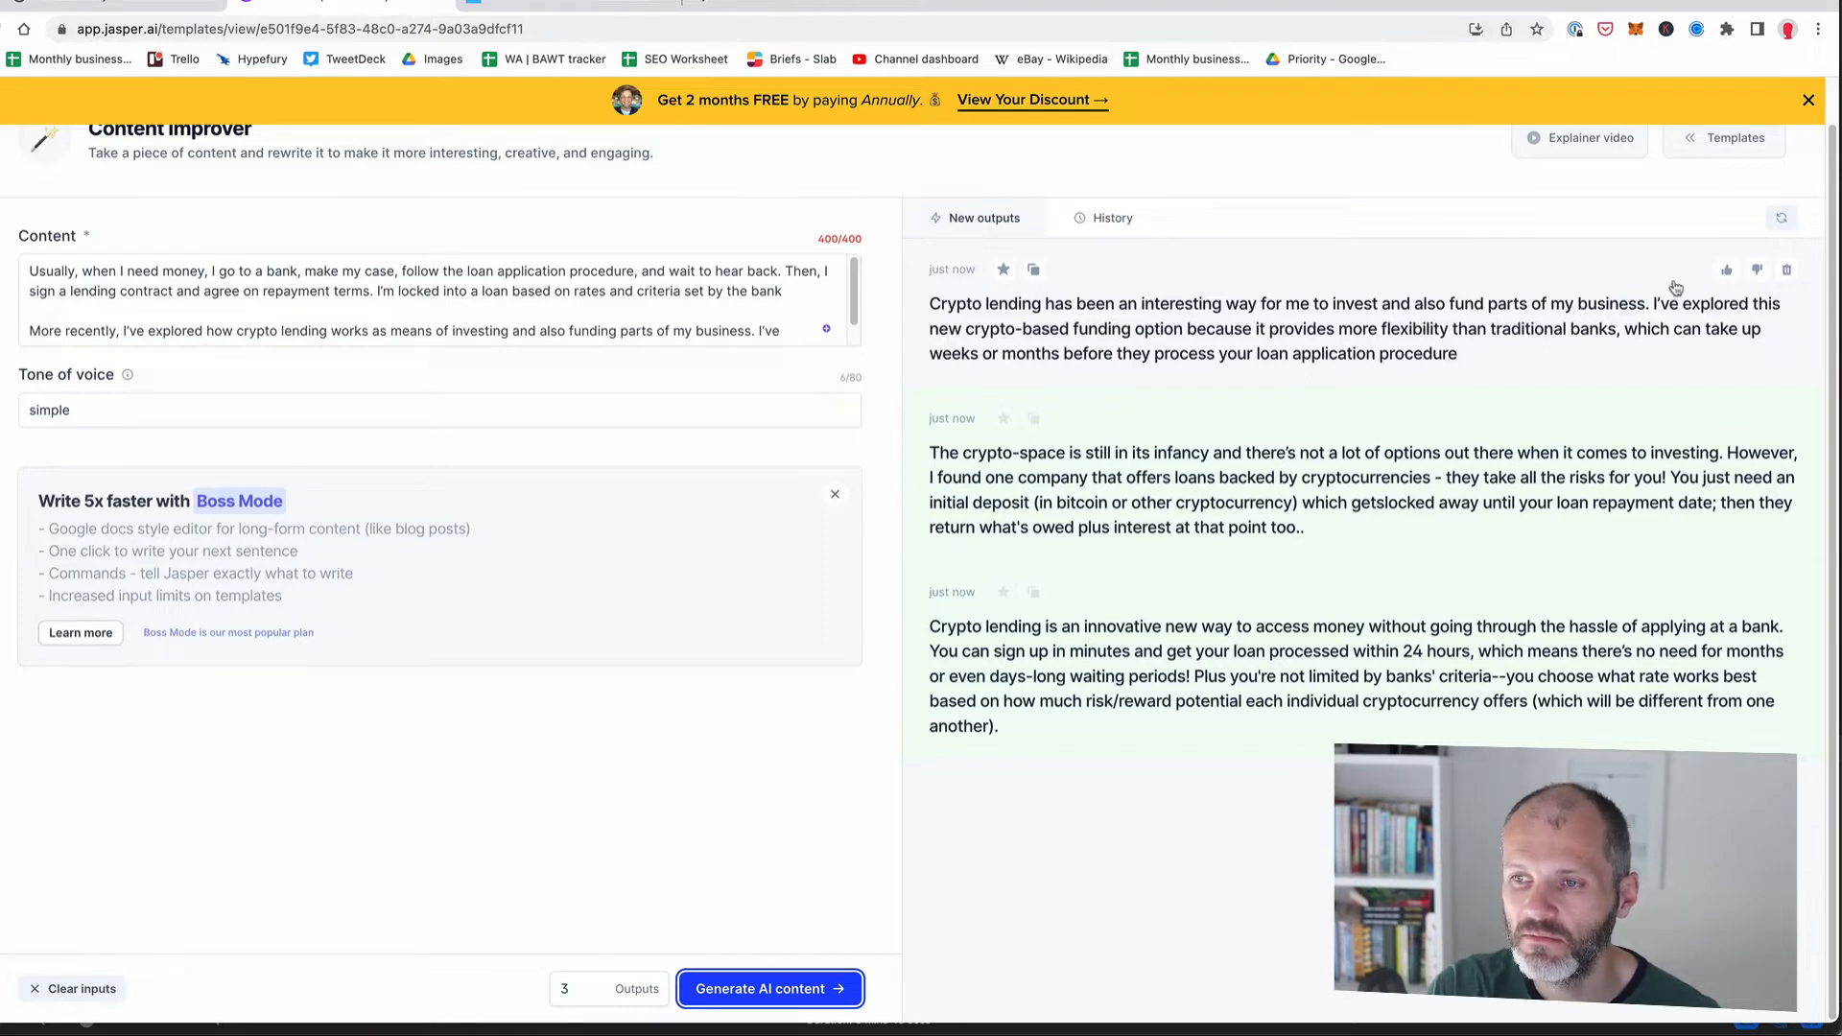
Step: Rate the first rewrite, about crypto lending as a way to invest, as poor and delete it
{"action": "left_click", "coordinate": [1754, 275]}
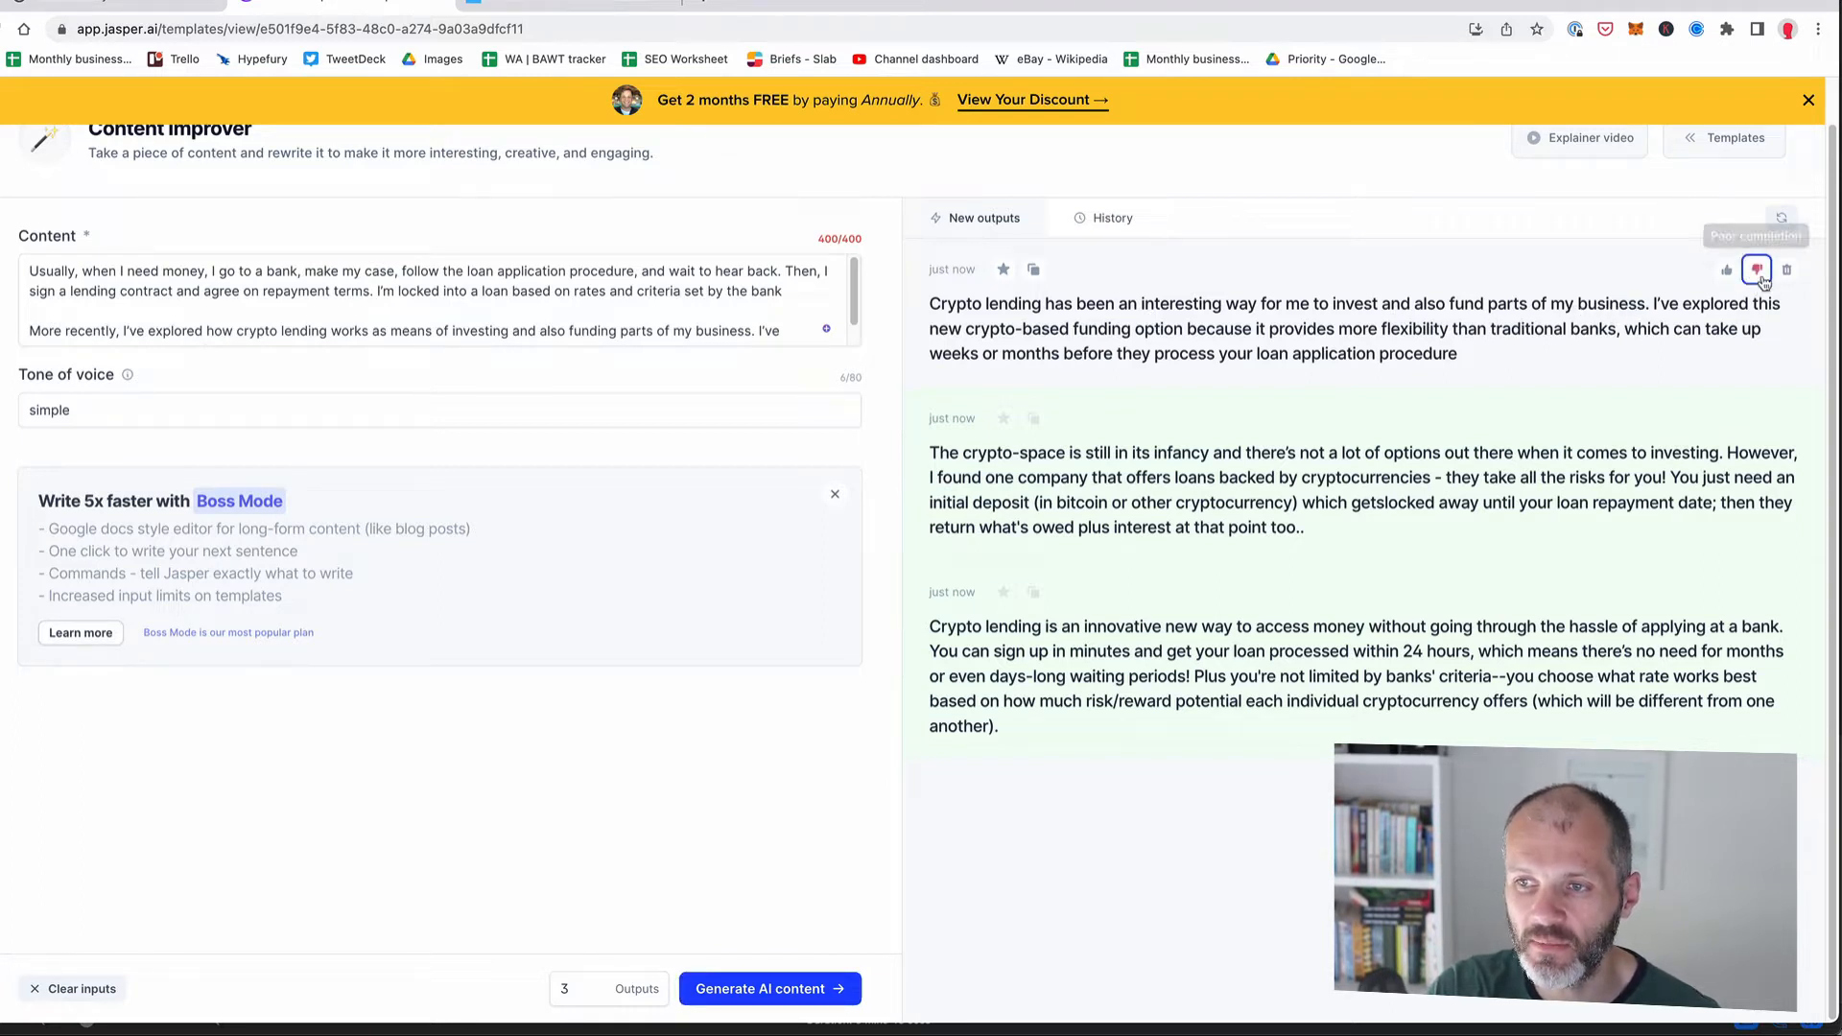
{"action": "left_click", "coordinate": [1786, 271]}
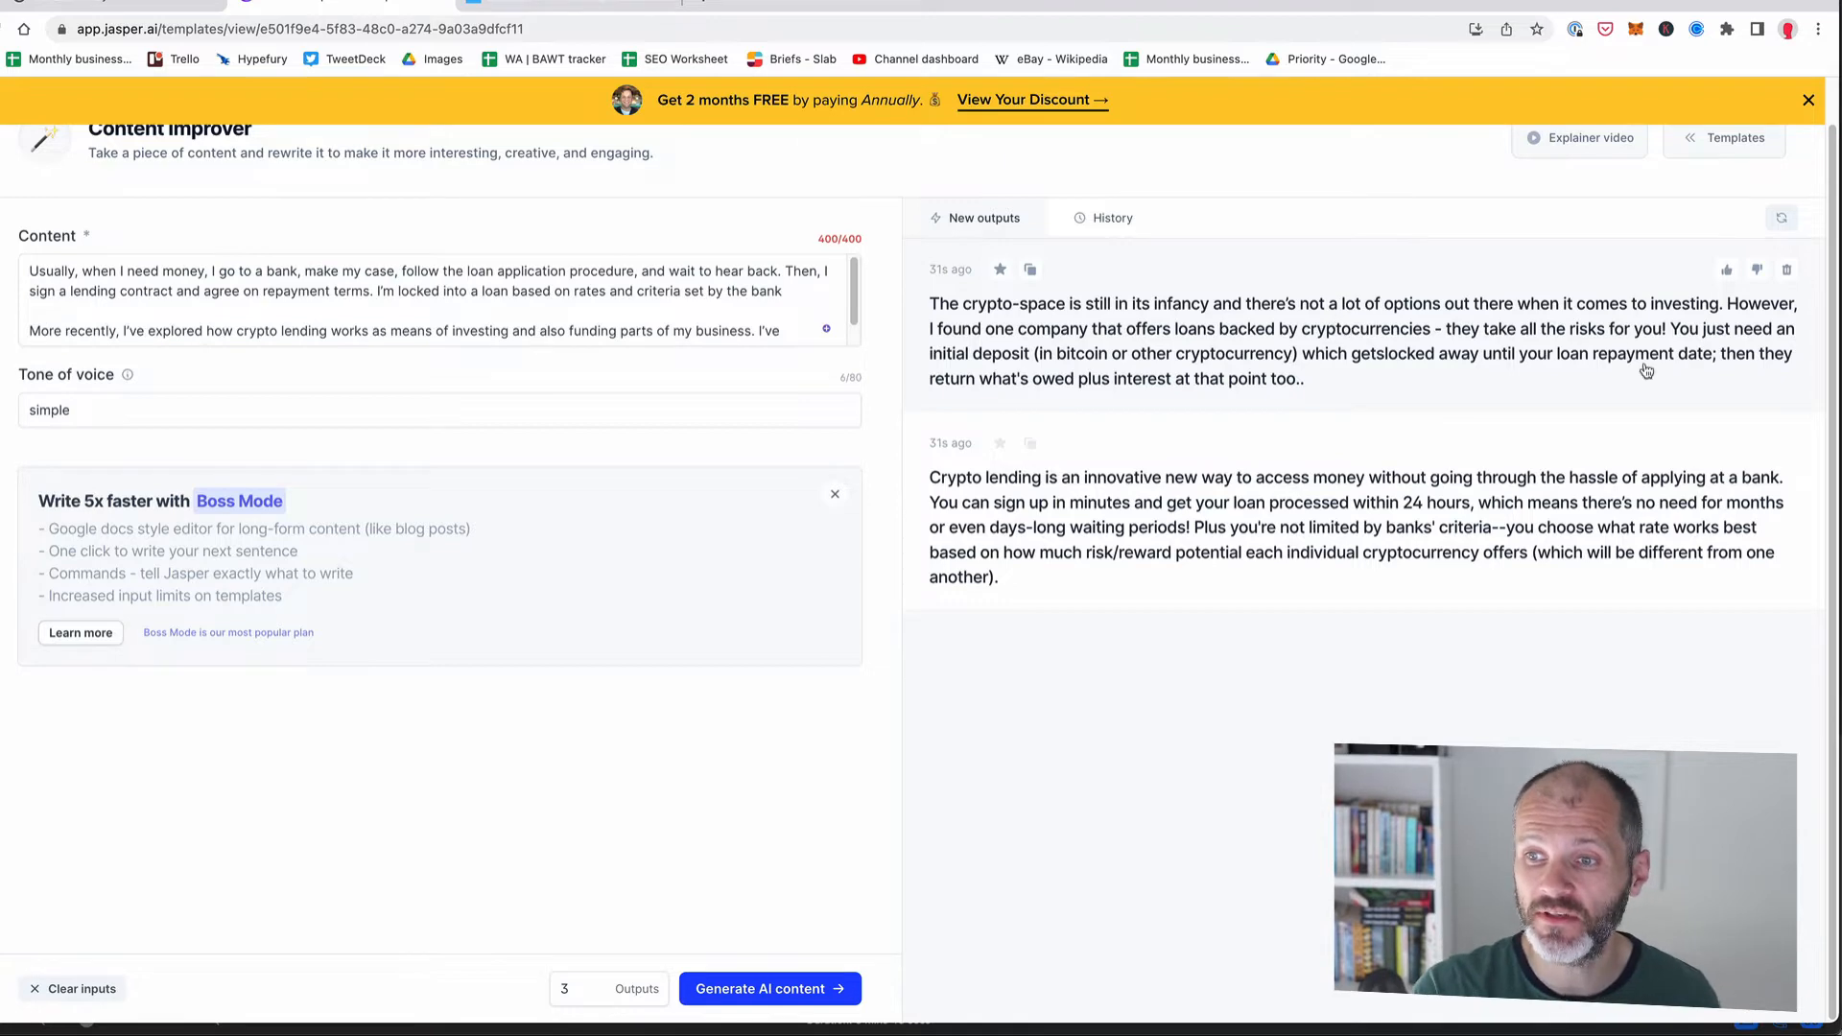
Step: Give the rewrite beginning "The crypto-space is still in its infancy" a positive rating and copy its text
{"action": "left_click", "coordinate": [1724, 272]}
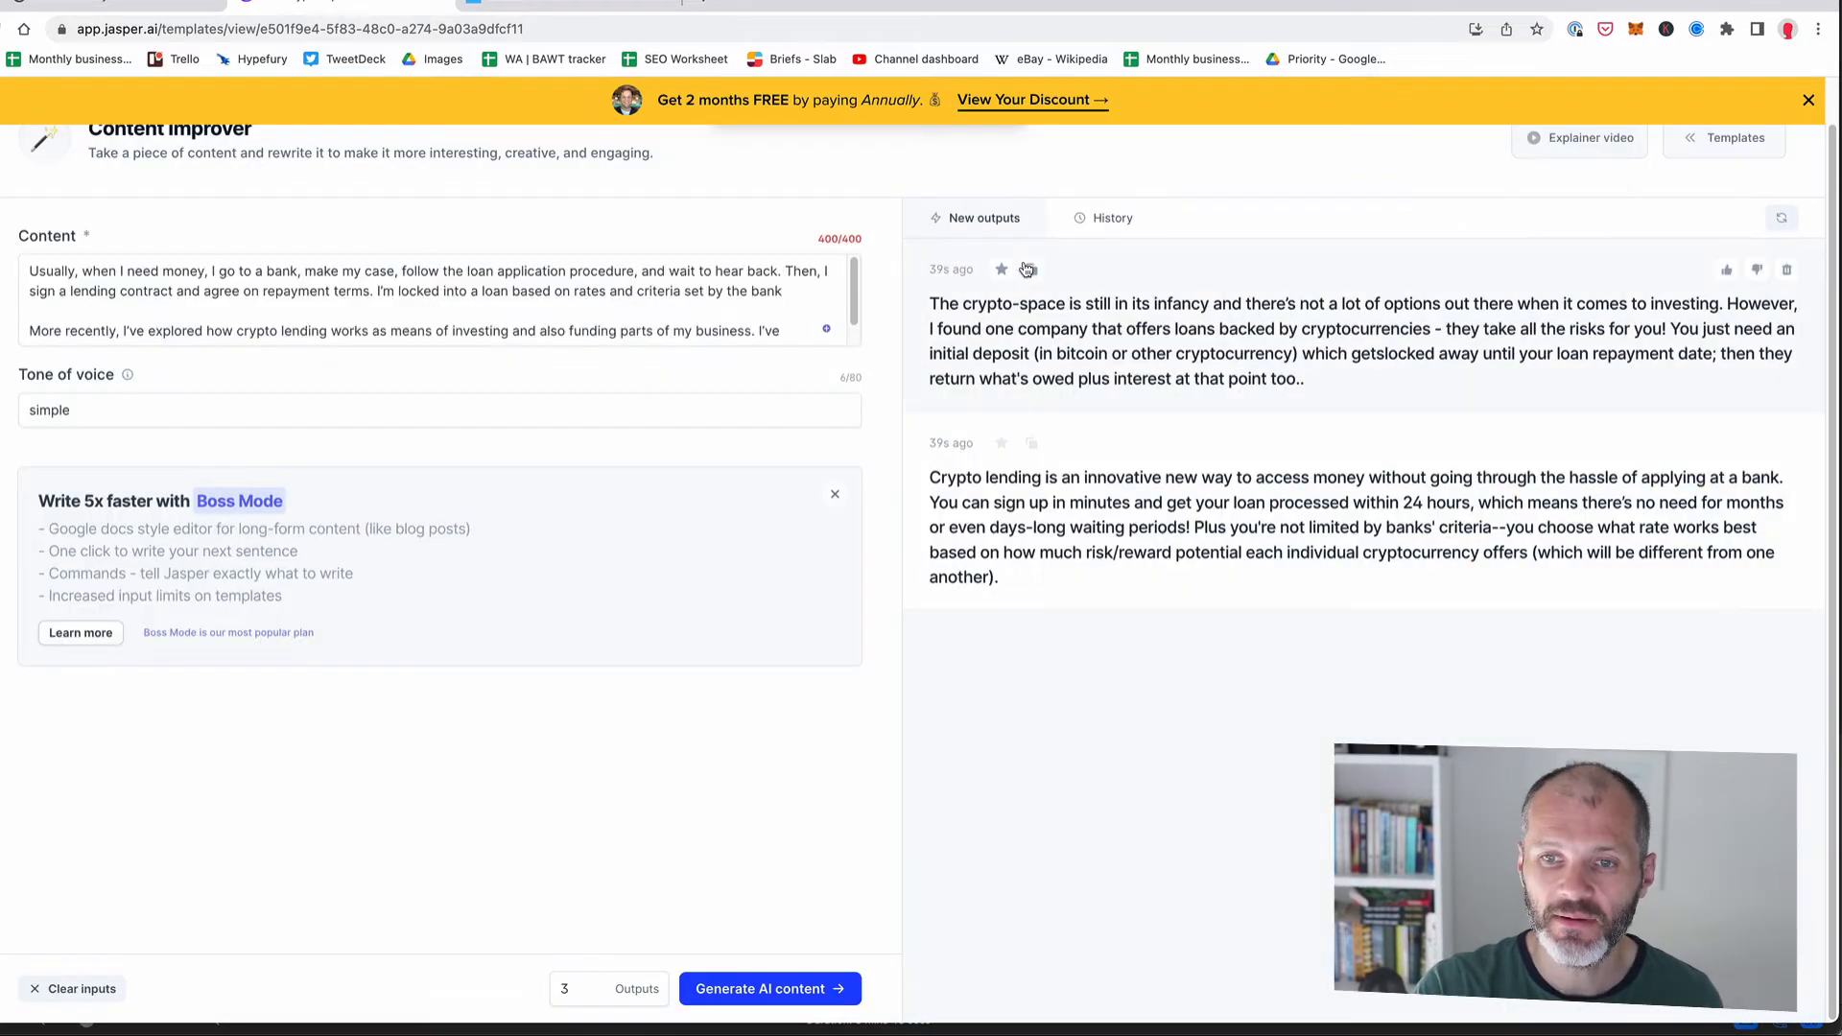
{"action": "left_click", "coordinate": [1027, 269]}
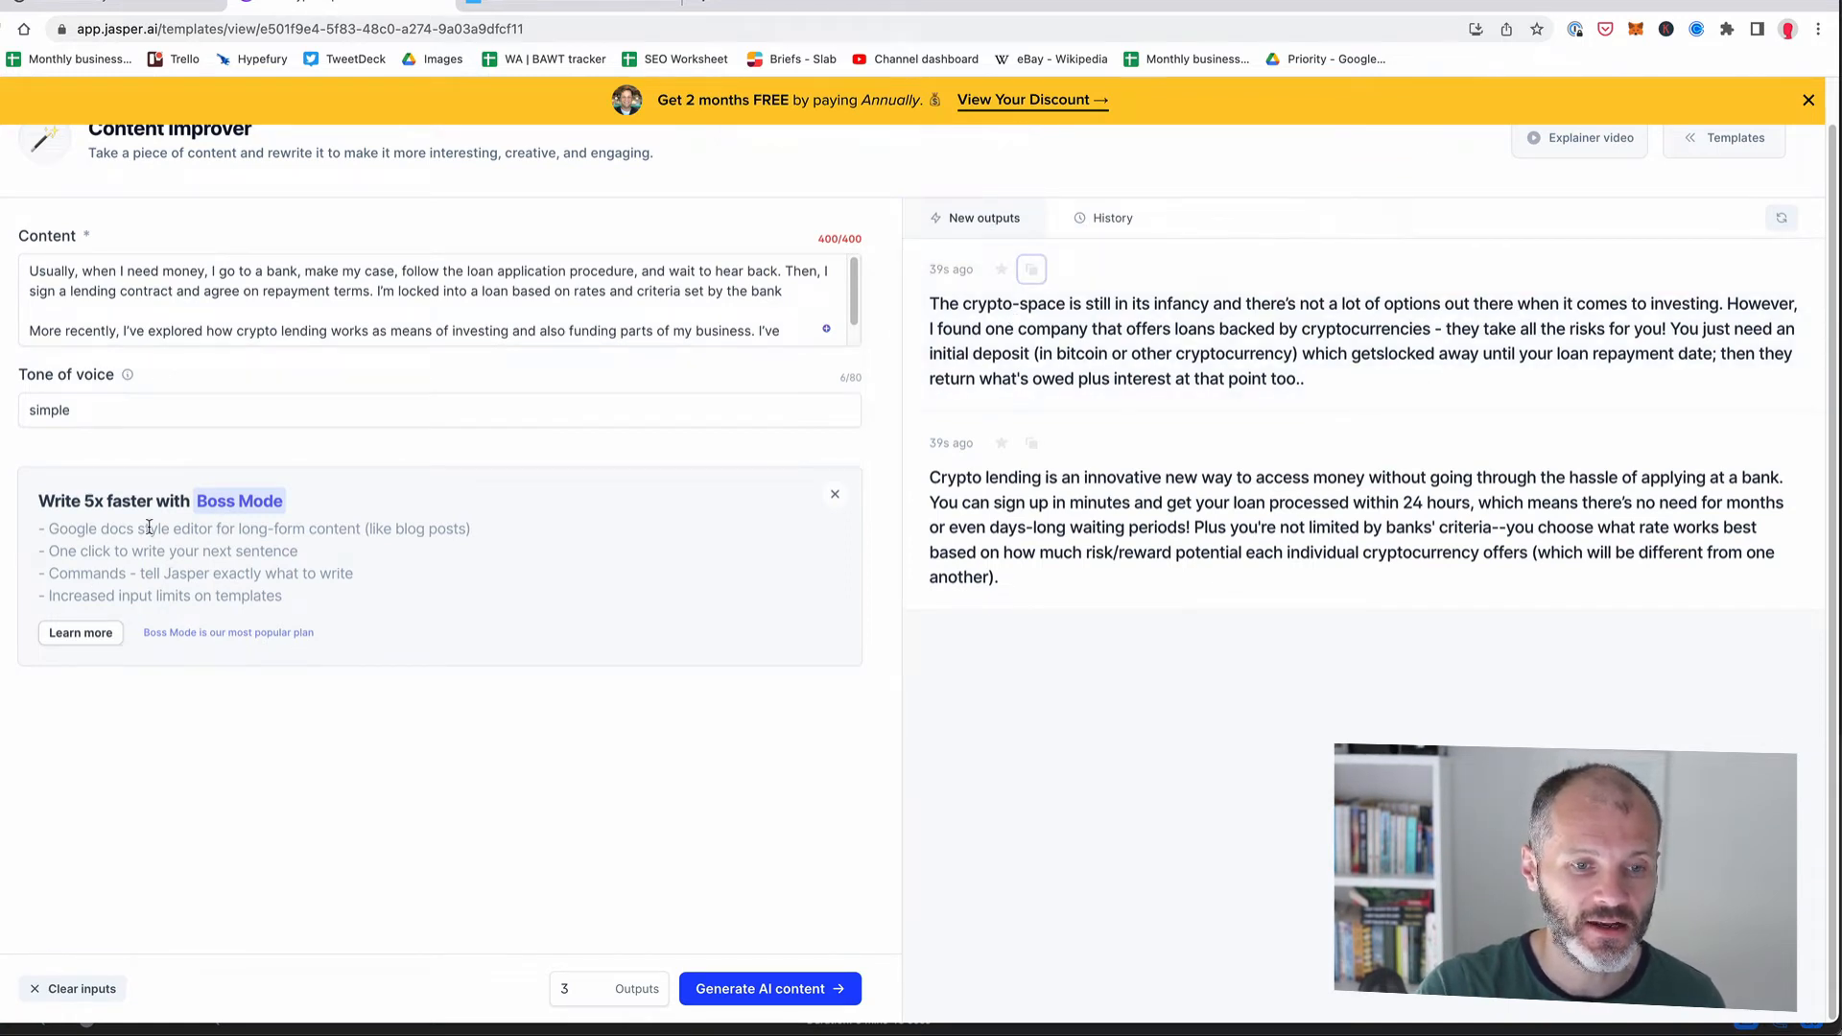
{"action": "left_click_drag", "start_coordinate": [146, 527], "coordinate": [202, 528]}
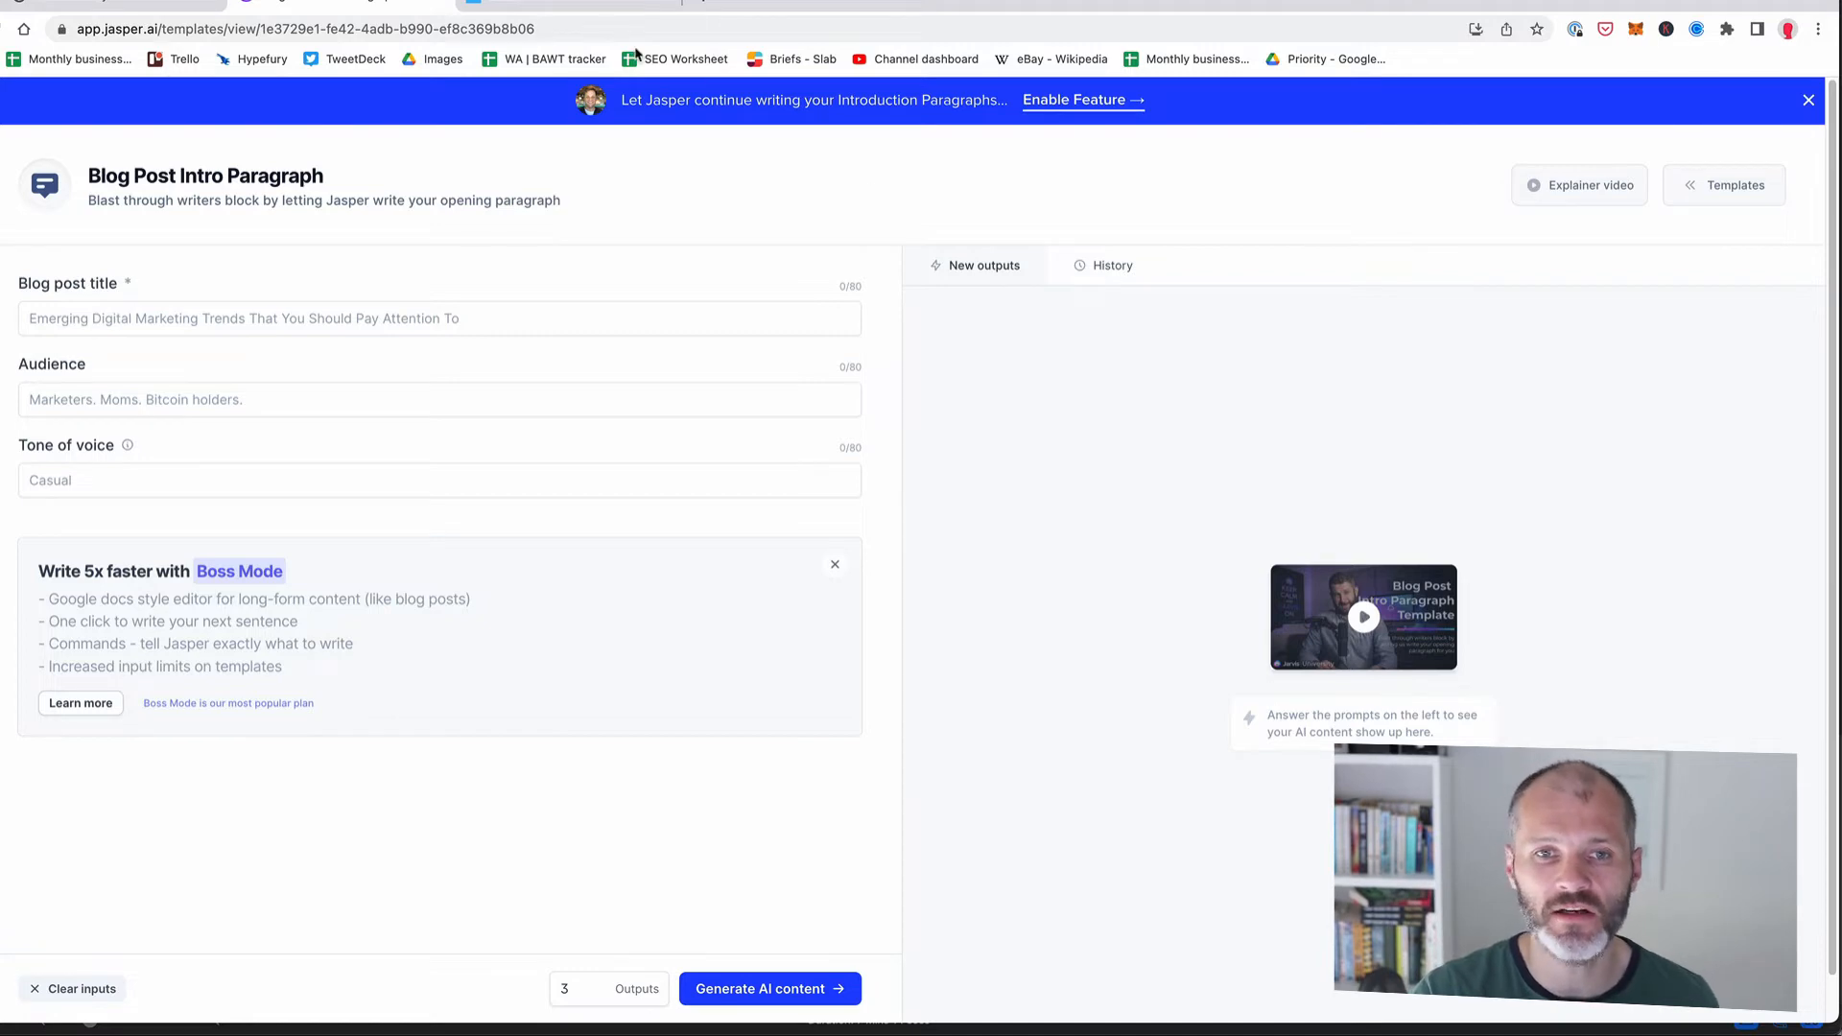
Step: Copy the Rainbow.me review article's headline and paste it as the blog post title in the Blog Post Intro Paragraph template
{"action": "left_click", "coordinate": [533, 10]}
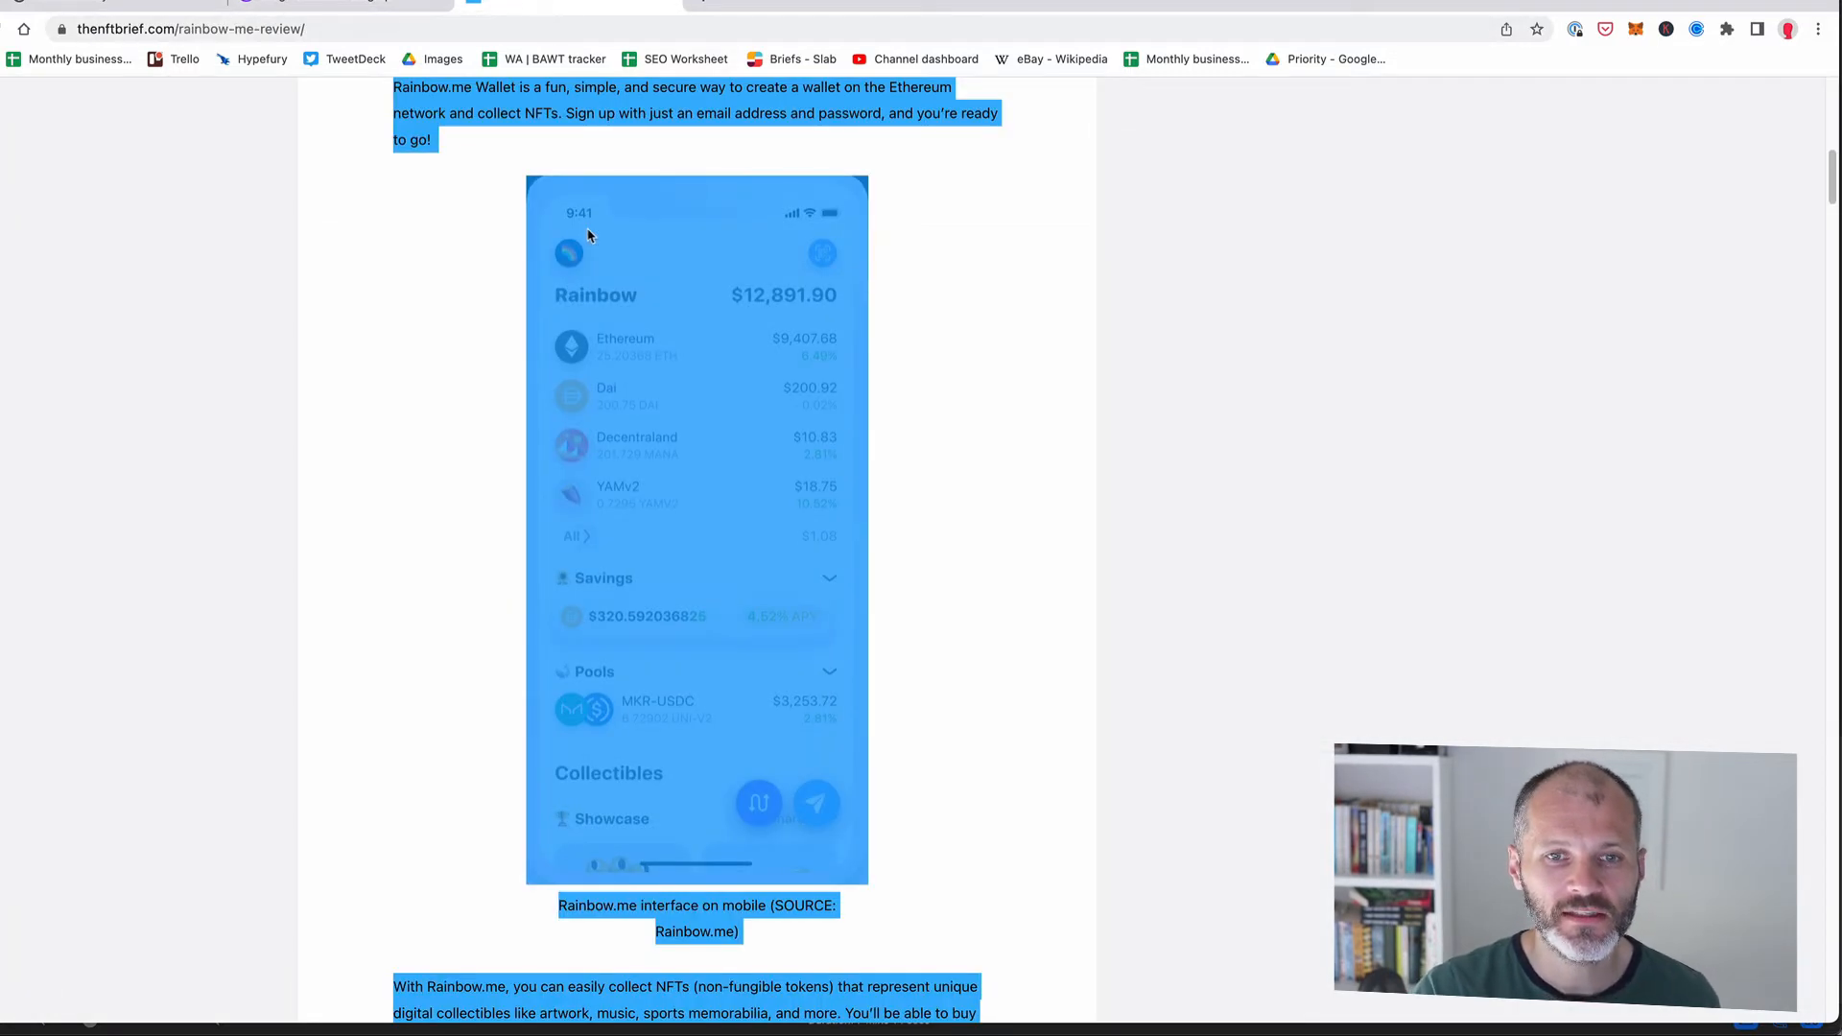
{"action": "left_click", "coordinate": [502, 206]}
{"action": "key", "text": "Home"}
{"action": "triple_click", "coordinate": [554, 313]}
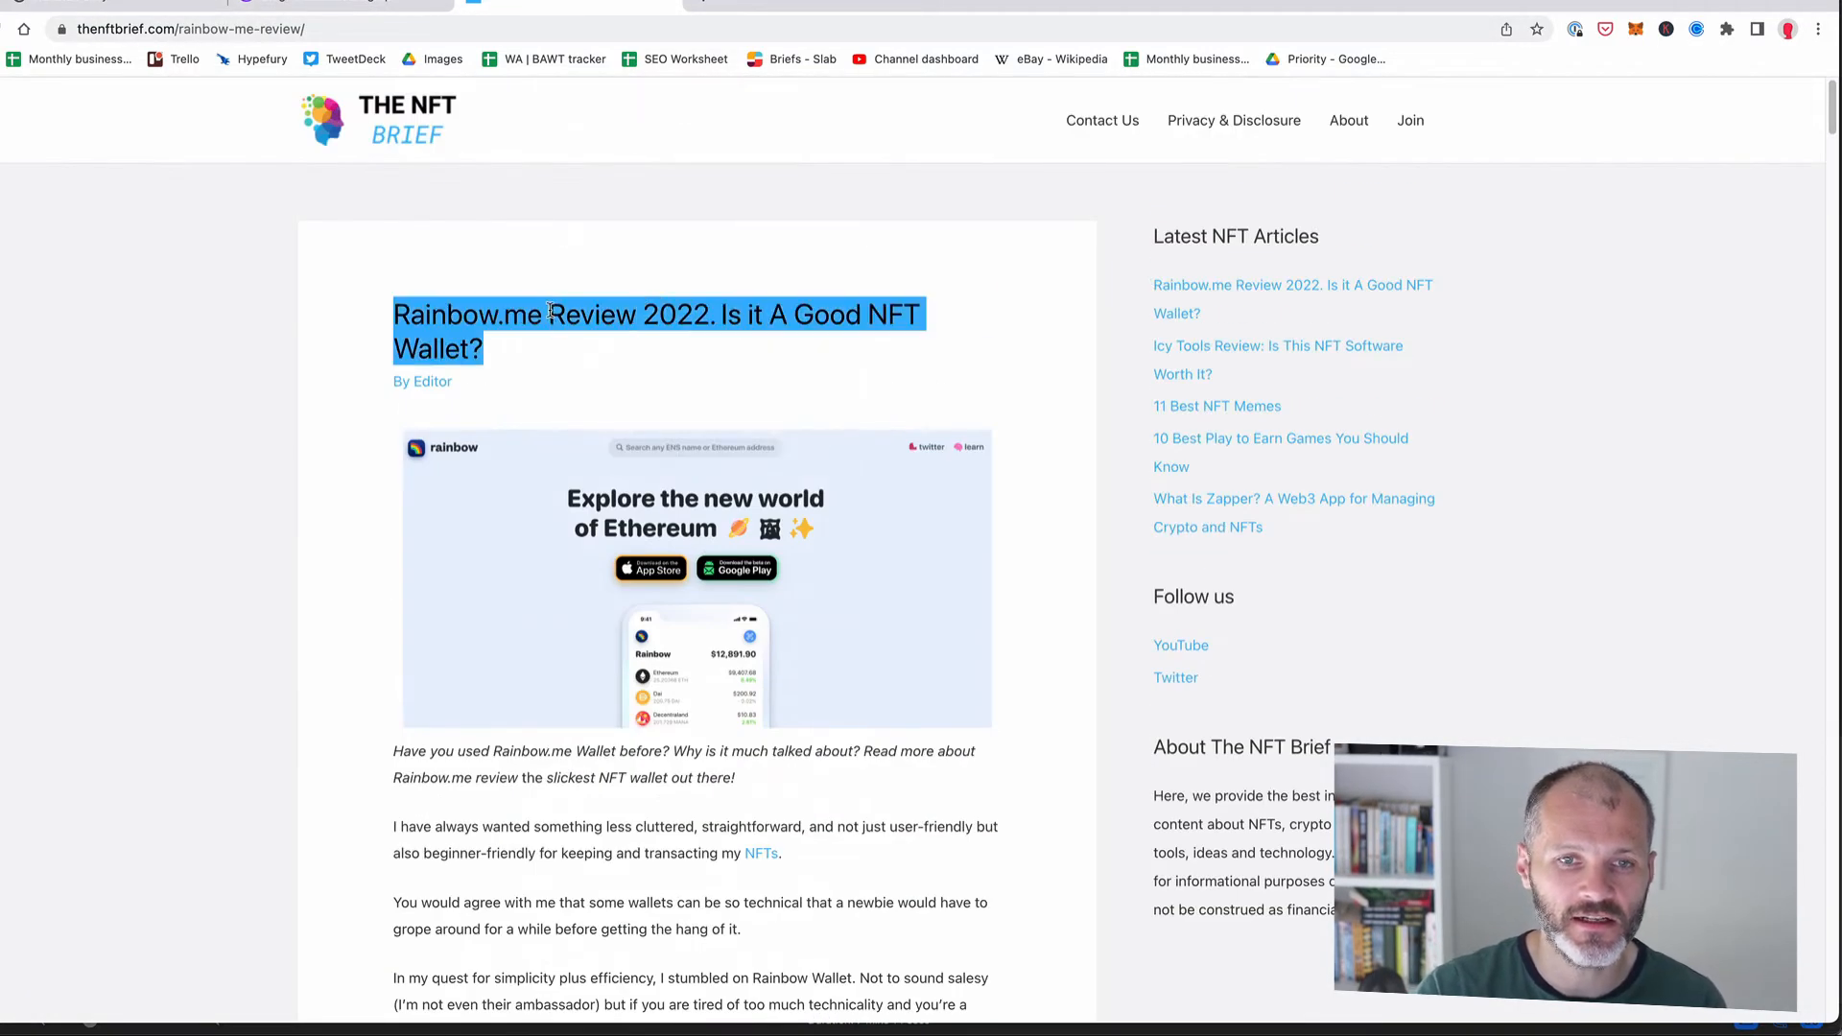
{"action": "key", "text": "super+c"}
{"action": "left_click", "coordinate": [335, 7]}
{"action": "left_click", "coordinate": [145, 316]}
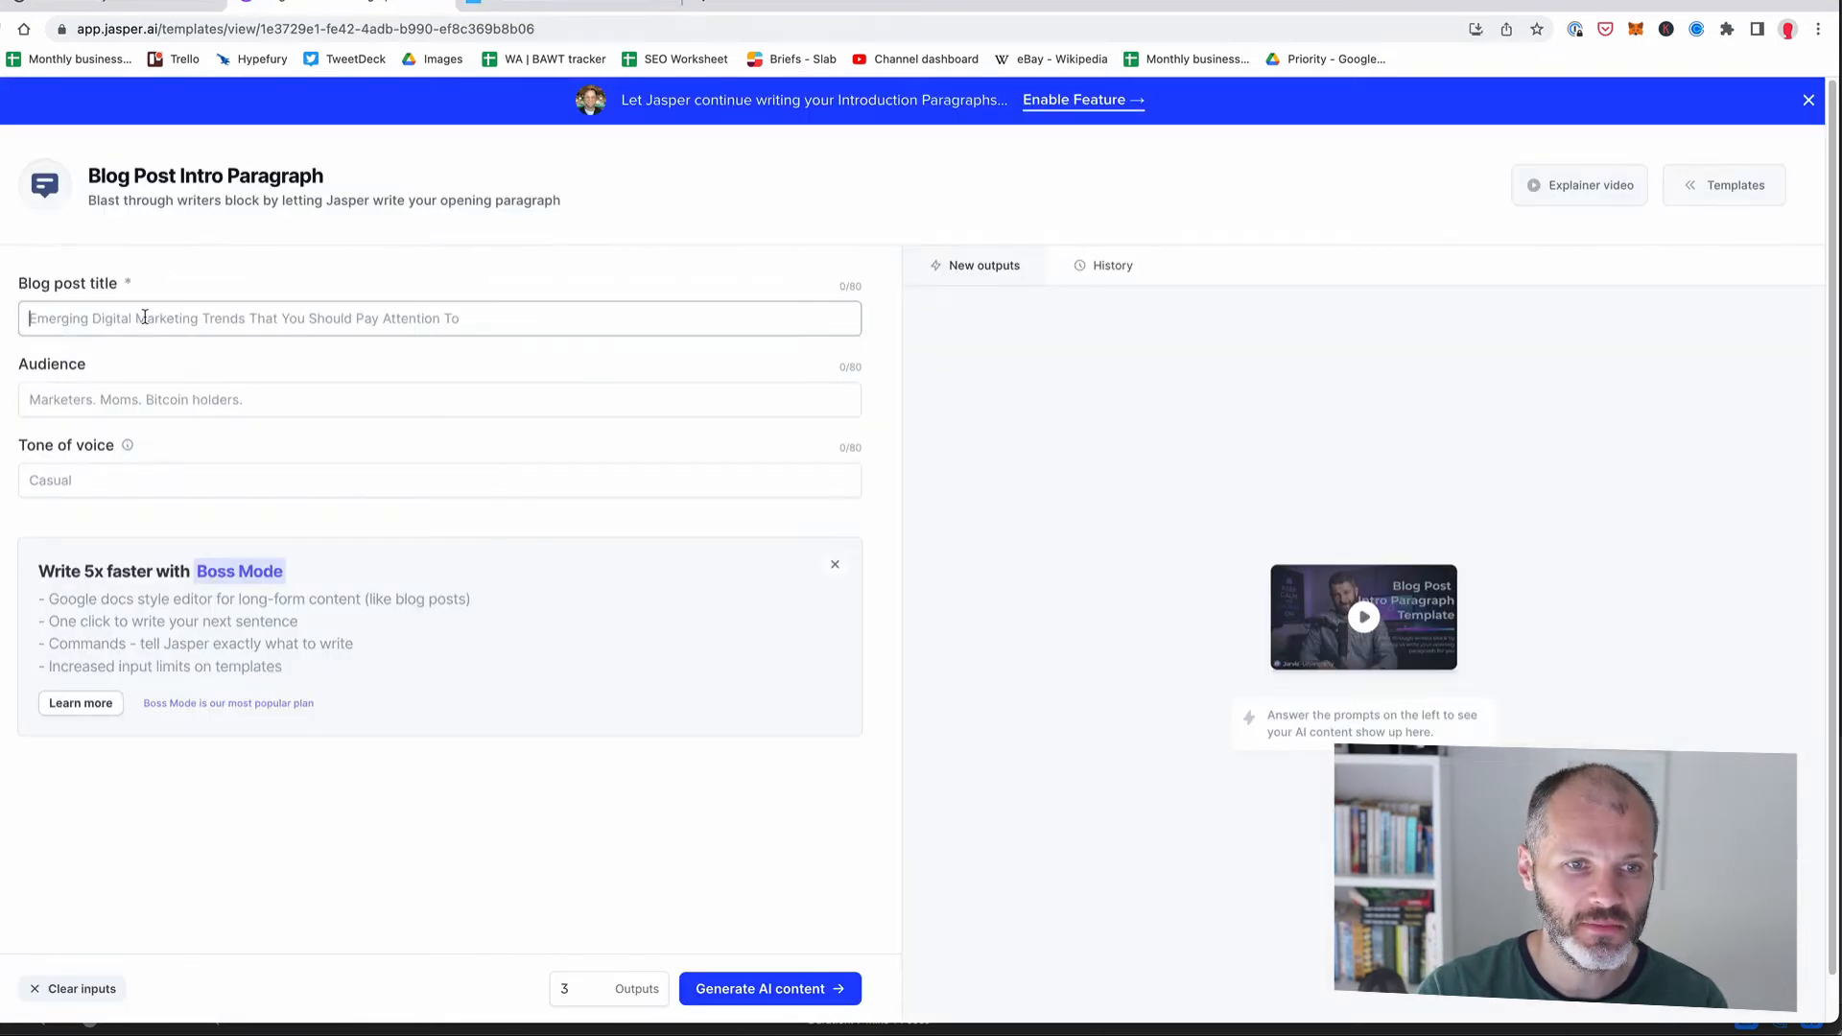
{"action": "key", "text": "super+v"}
Step: Set the intro paragraph's audience to "Bitcoin holders, NFT buyers" and its tone of voice to "casual"
{"action": "left_click", "coordinate": [179, 411]}
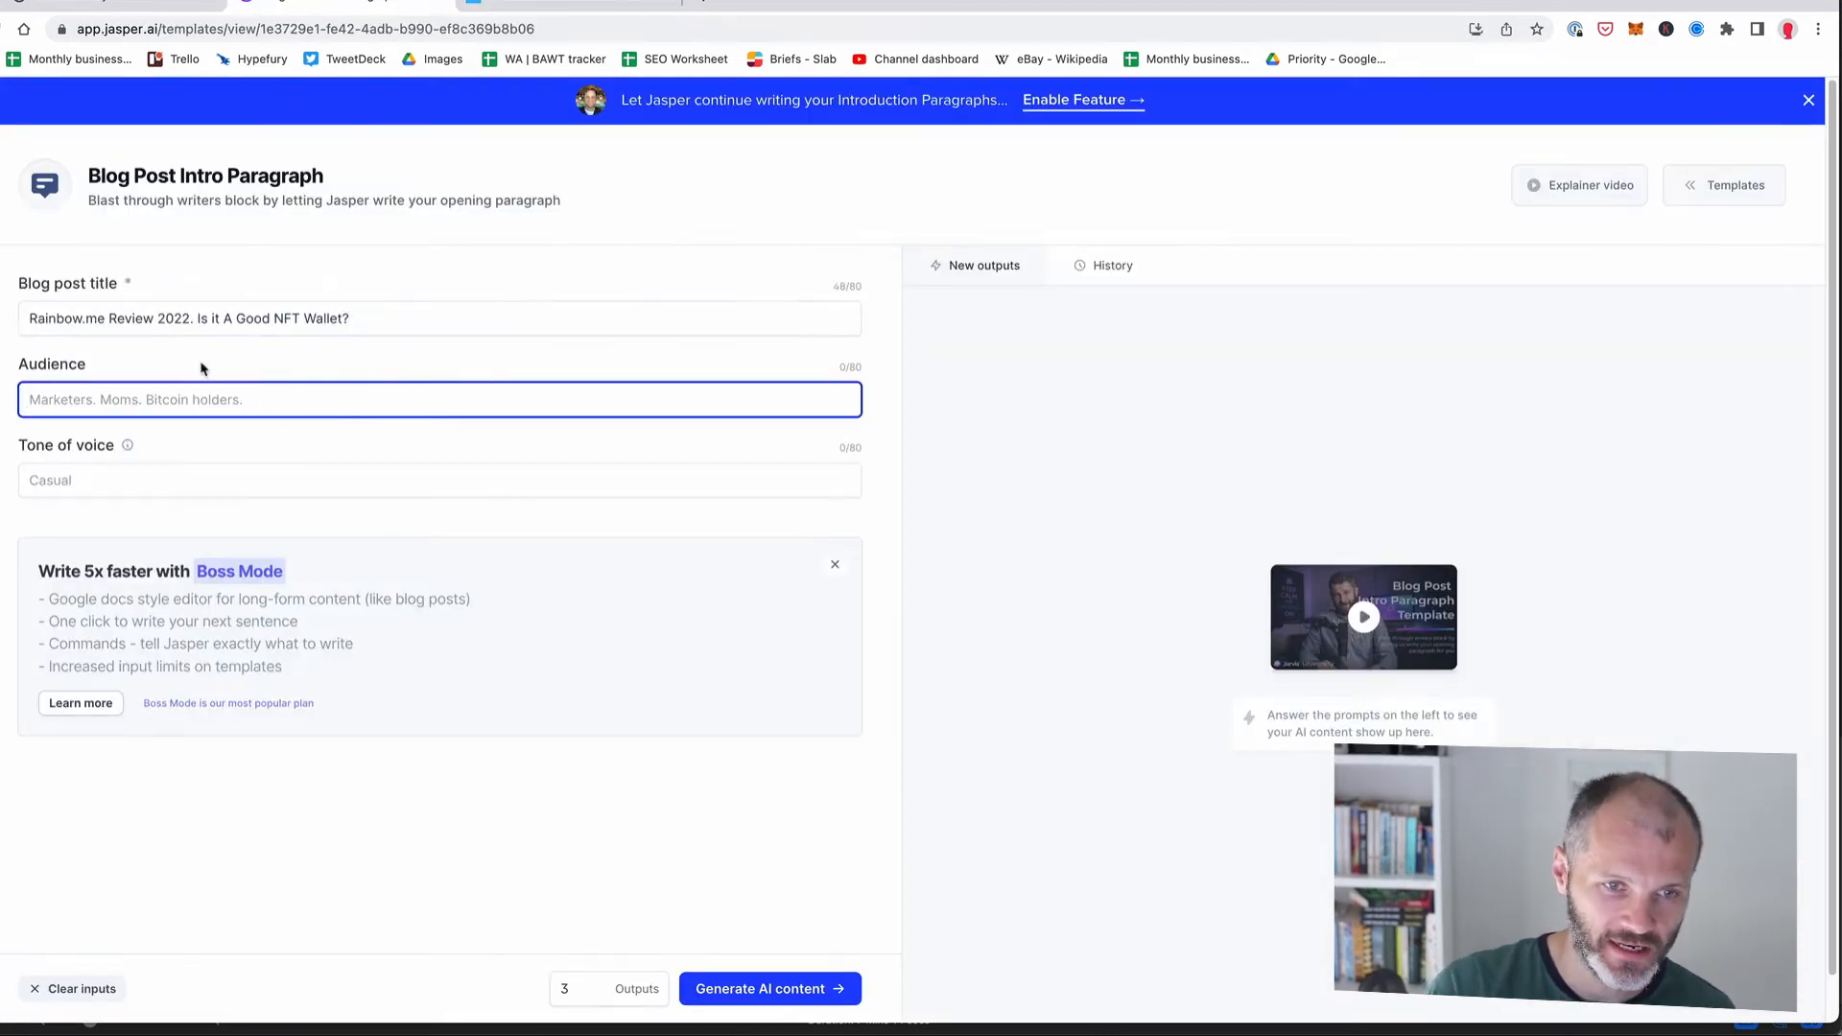
{"action": "type", "text": "Bitcoin holders"}
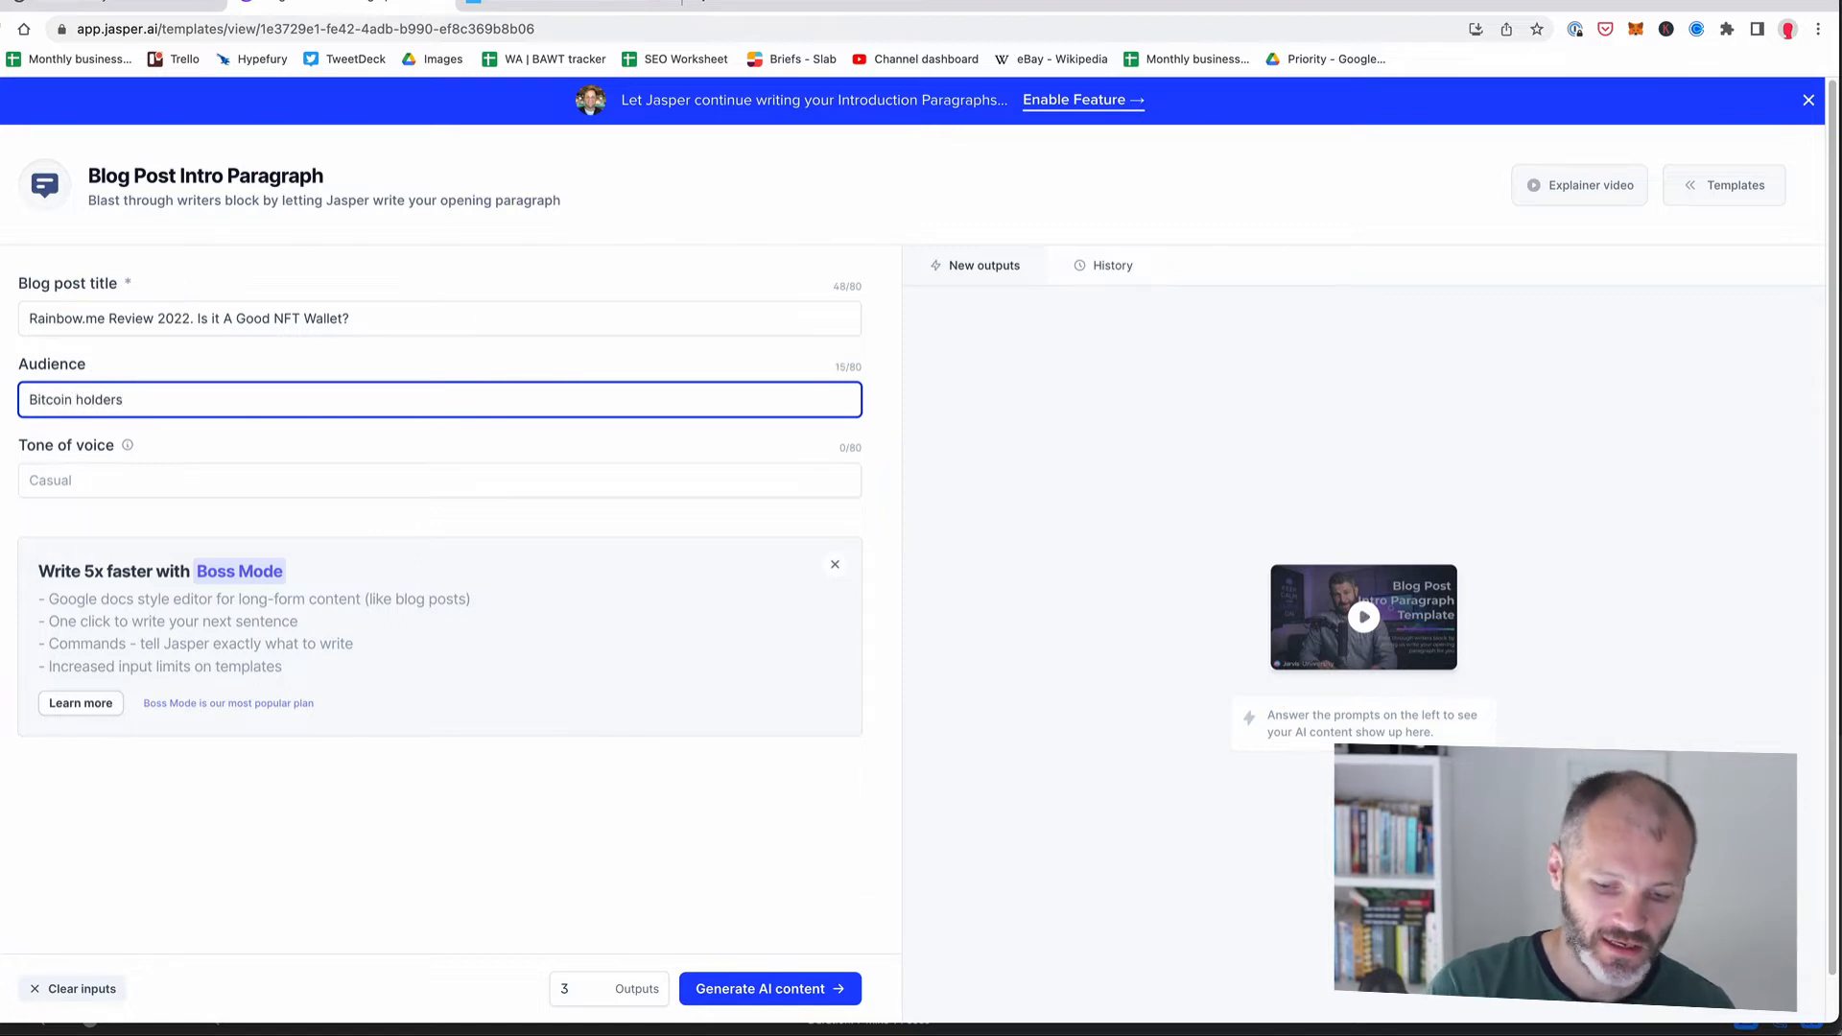
{"action": "type", "text": ", NF"}
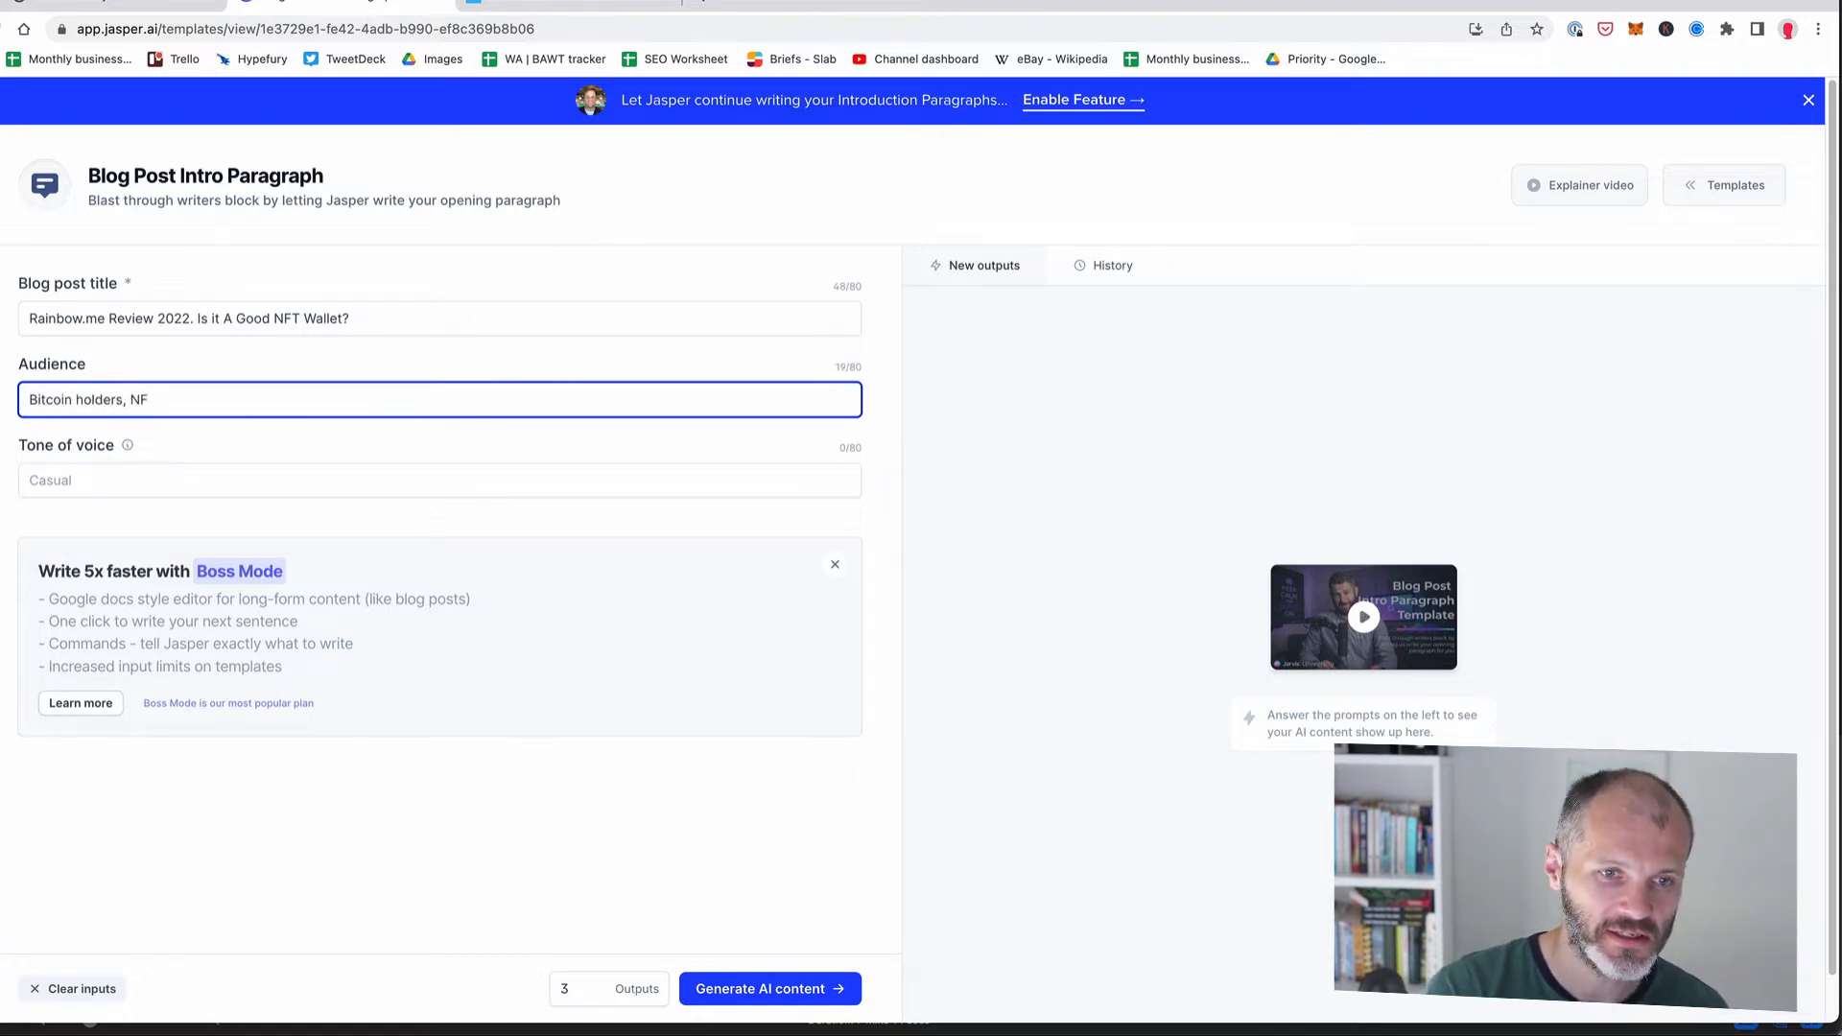
{"action": "type", "text": "T buyers"}
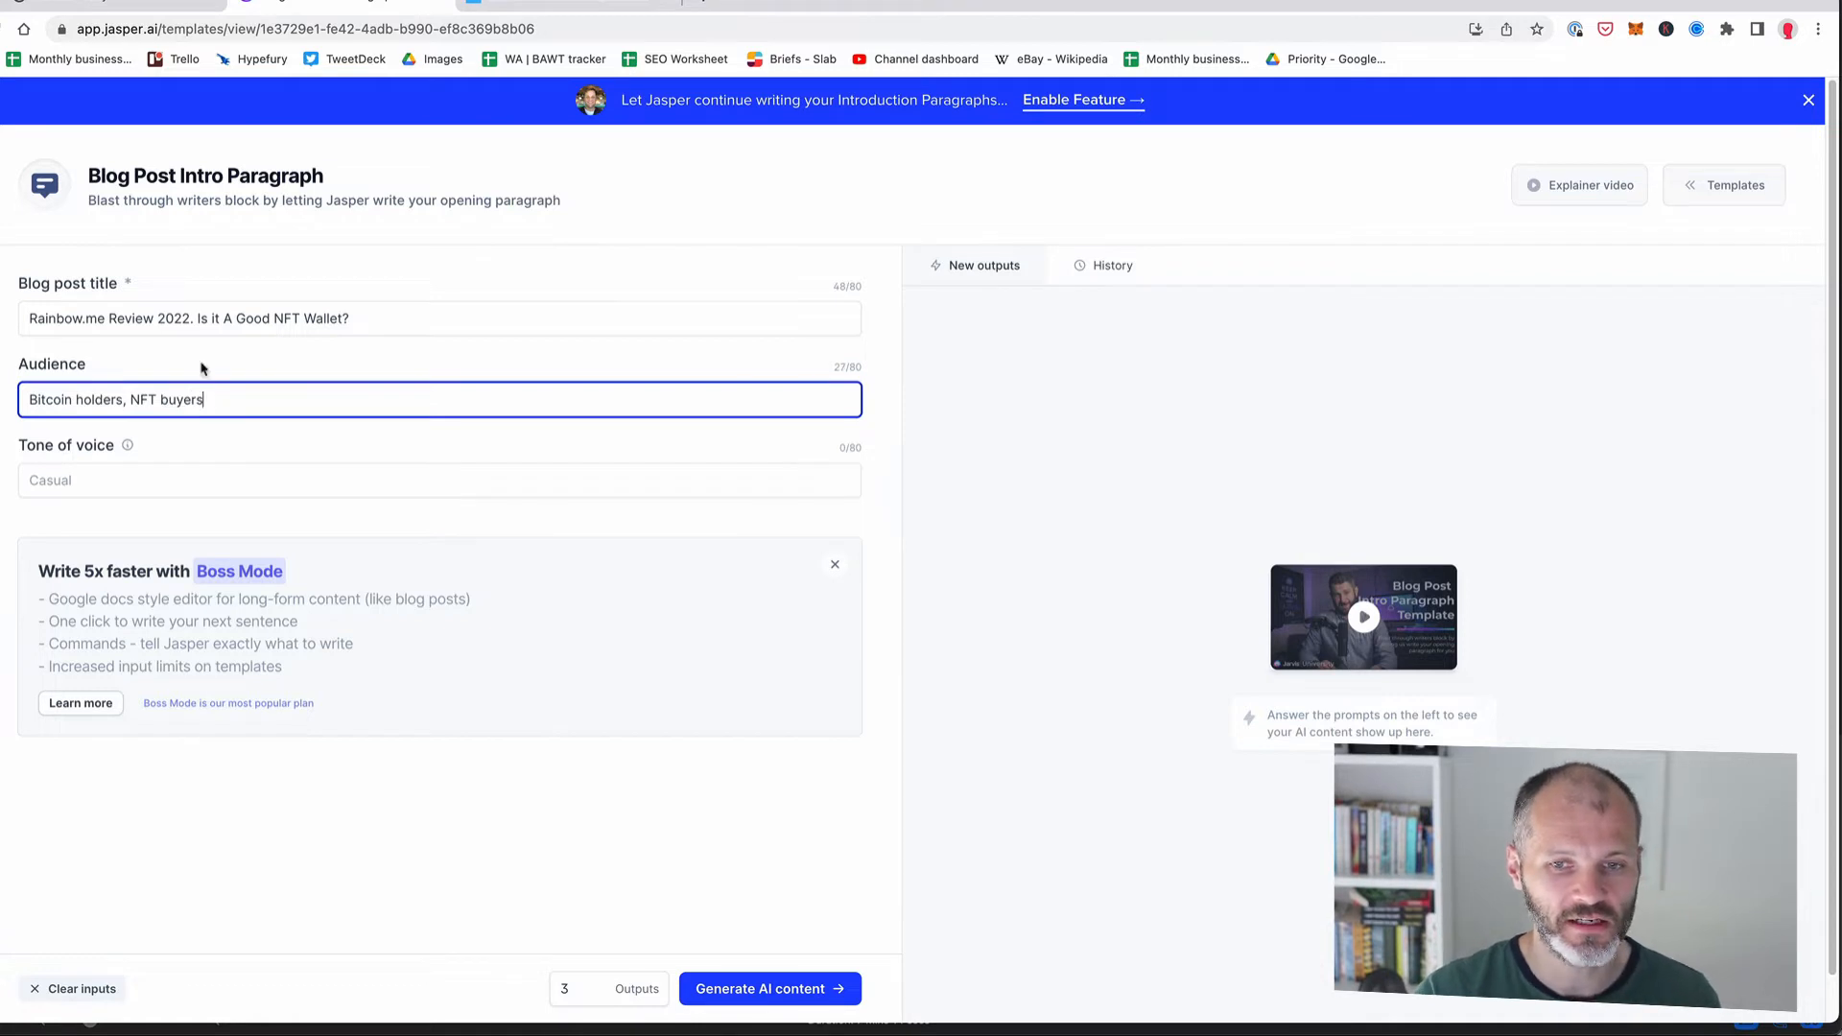
{"action": "left_click", "coordinate": [151, 470]}
{"action": "type", "text": "casual"}
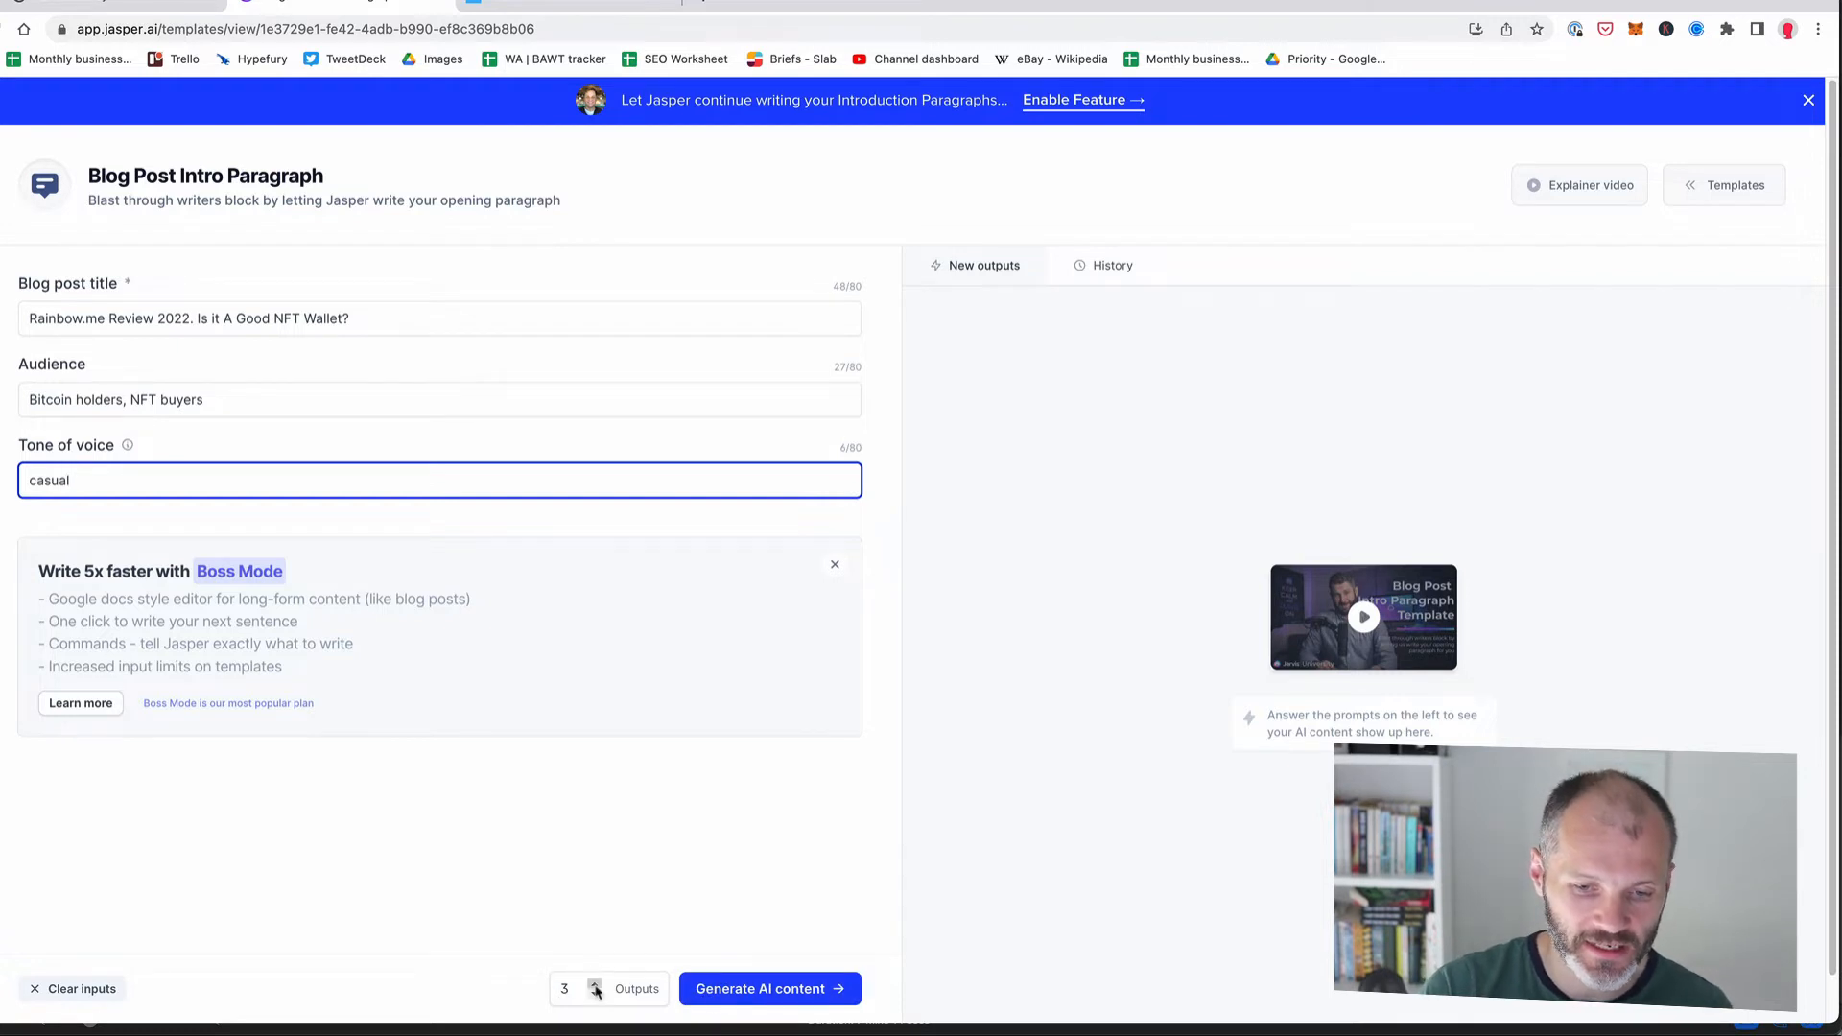
Step: Set the number of outputs to 5, generate the blog post intros and read through them
{"action": "left_click", "coordinate": [595, 984]}
{"action": "left_click", "coordinate": [595, 984]}
{"action": "left_click", "coordinate": [725, 987]}
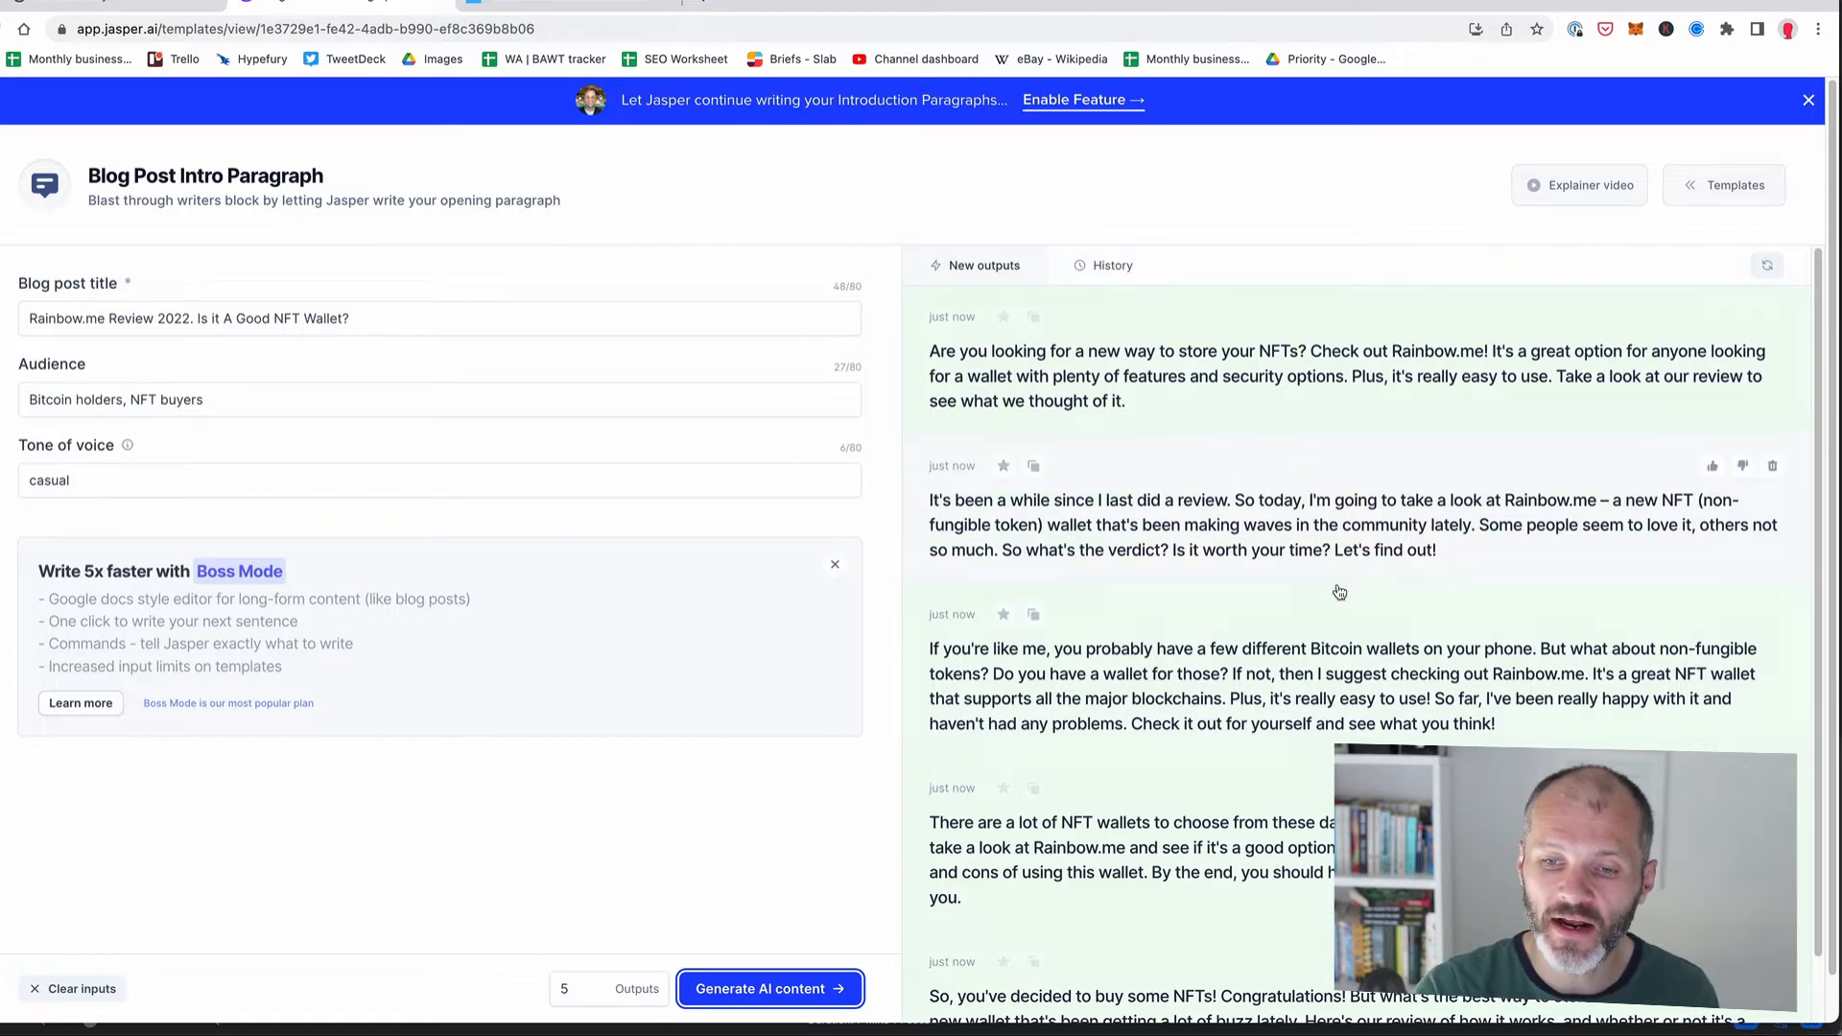
{"action": "scroll", "coordinate": [1342, 605], "scroll_direction": "down", "scroll_amount": 2}
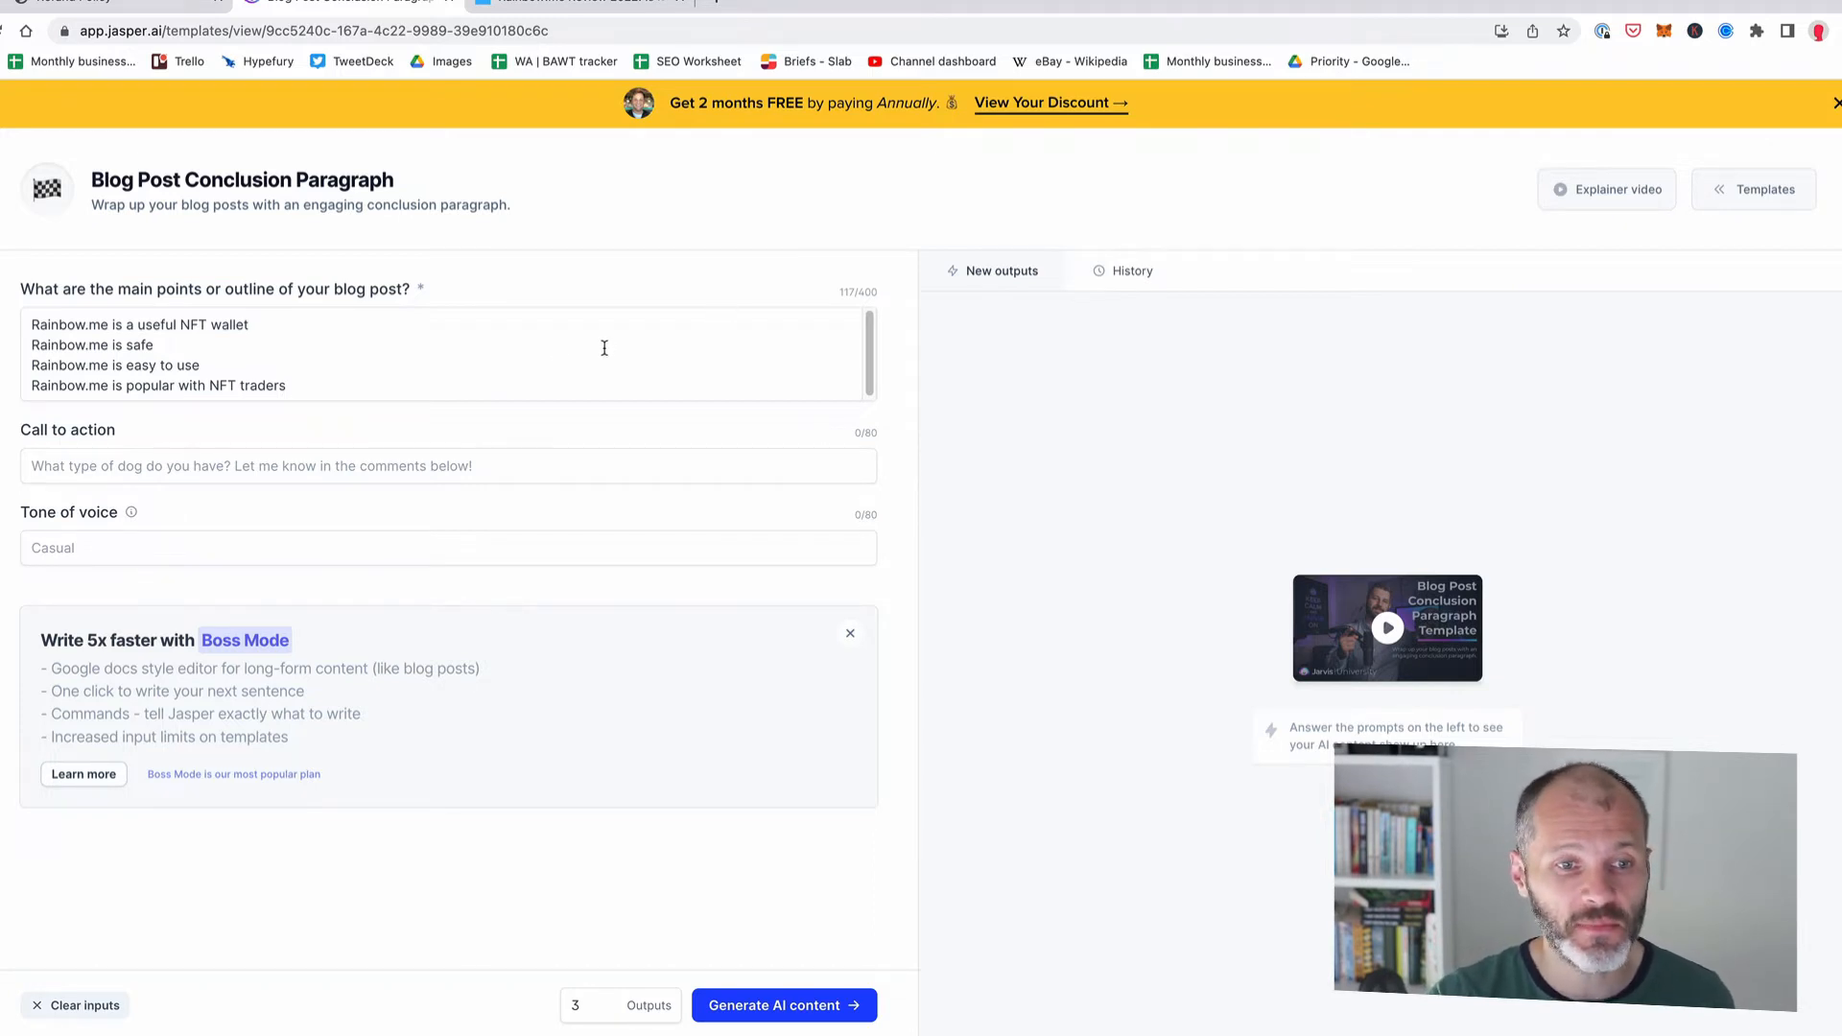
Step: Generate blog post conclusion paragraphs from the four Rainbow.me main points, with the number of outputs left at 3
{"action": "left_click", "coordinate": [141, 344]}
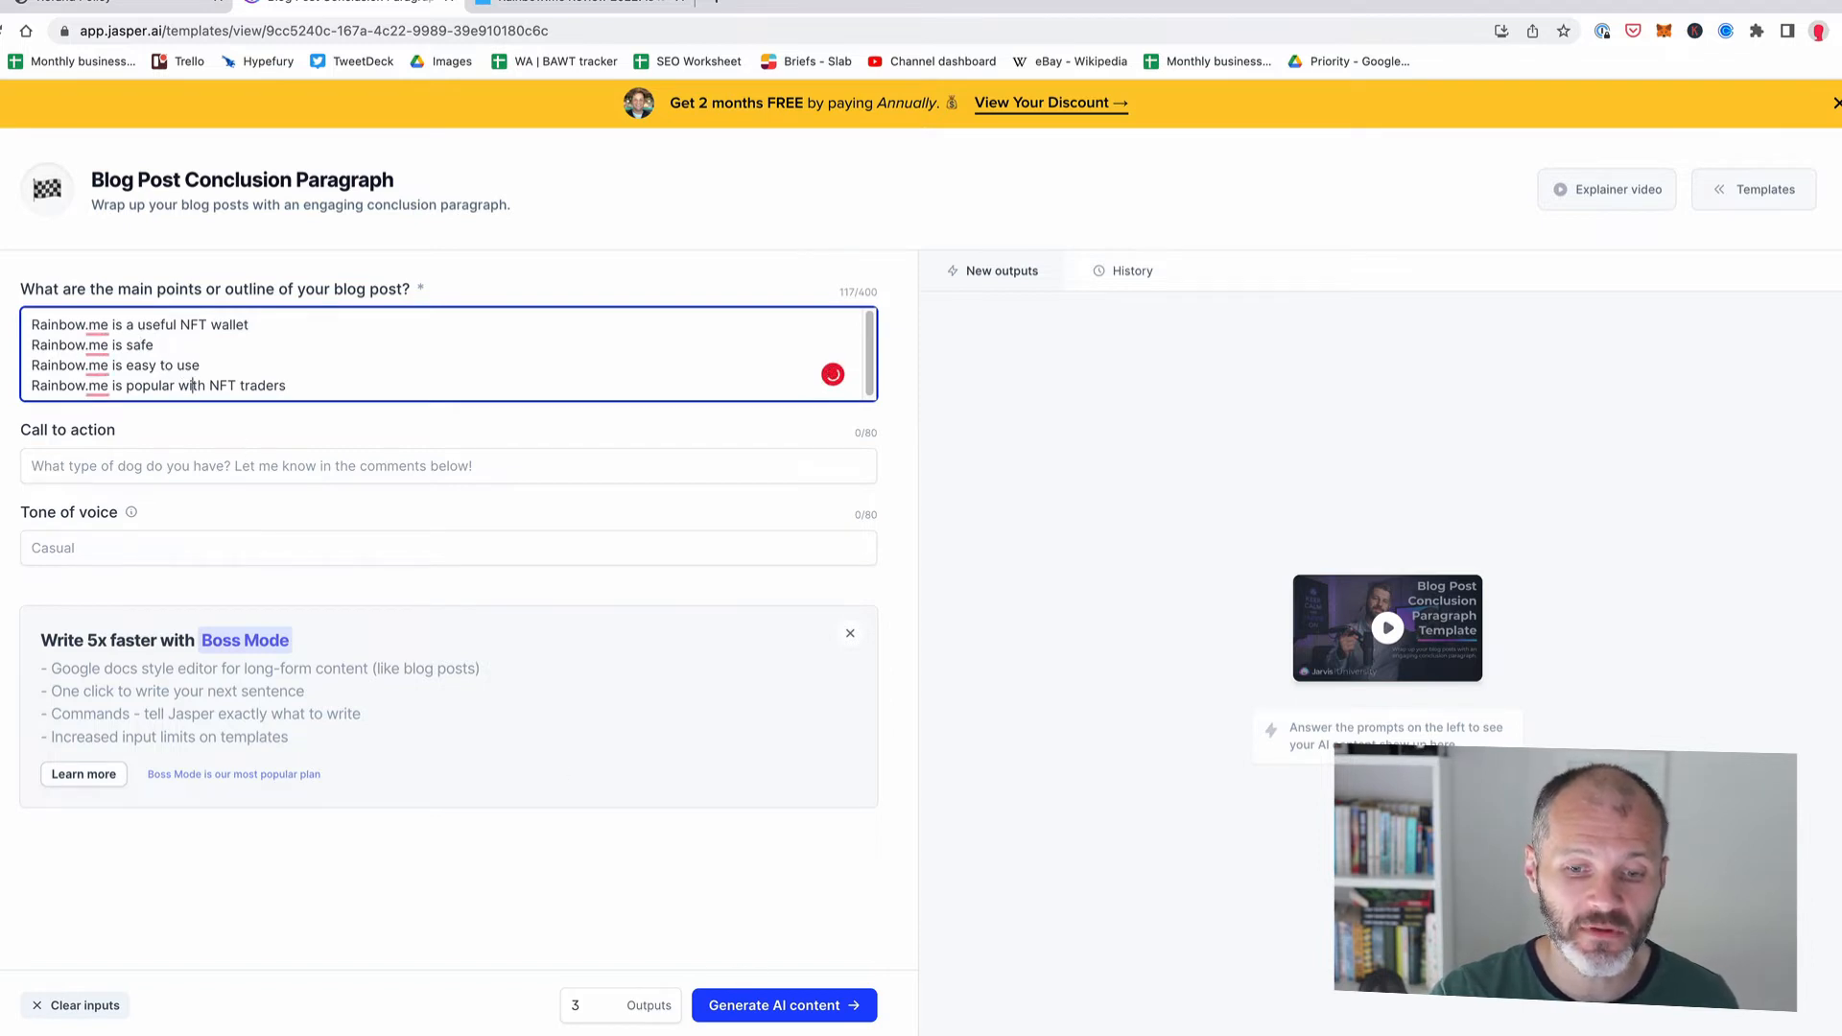
{"action": "left_click", "coordinate": [783, 1004]}
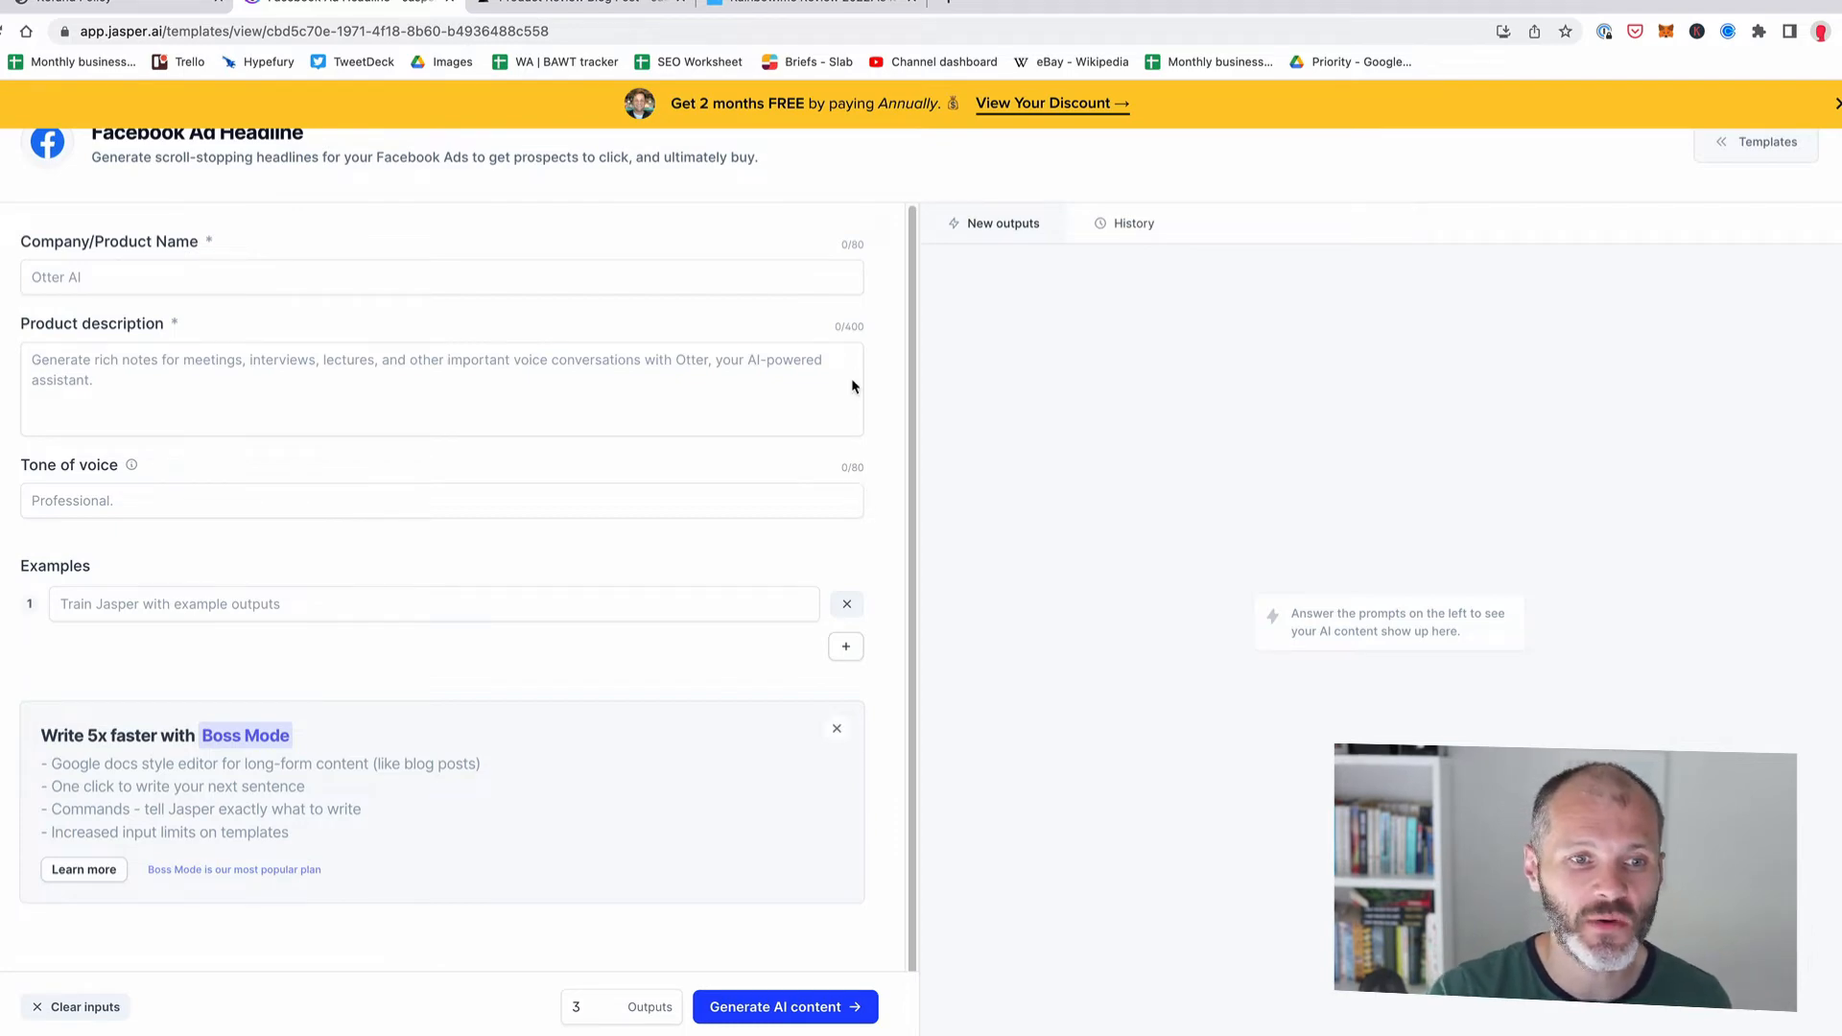
Step: Copy the "What is Rainbow.me Wallet" paragraph from the review article and paste it as the product description in the Facebook Ad Headline template
{"action": "left_click", "coordinate": [767, 7]}
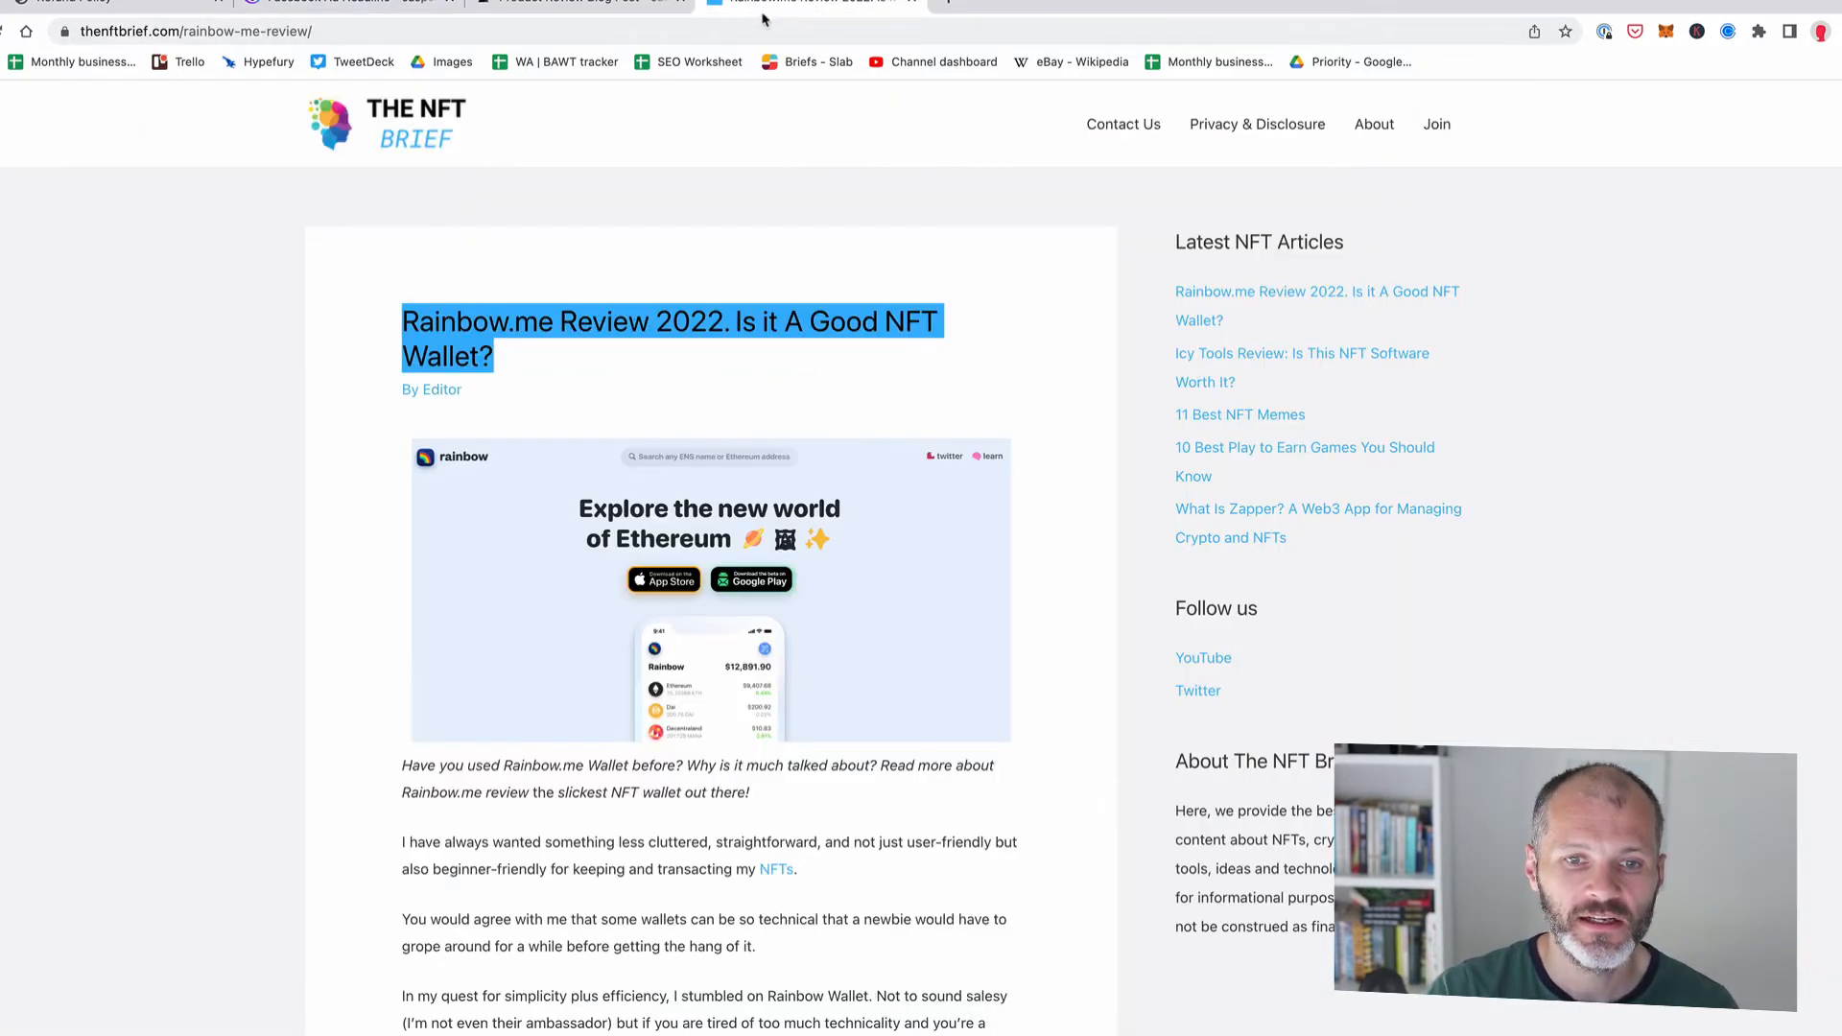
{"action": "scroll", "coordinate": [700, 470], "scroll_direction": "down", "scroll_amount": 15}
{"action": "scroll", "coordinate": [700, 480], "scroll_direction": "up", "scroll_amount": 3}
{"action": "triple_click", "coordinate": [667, 176]}
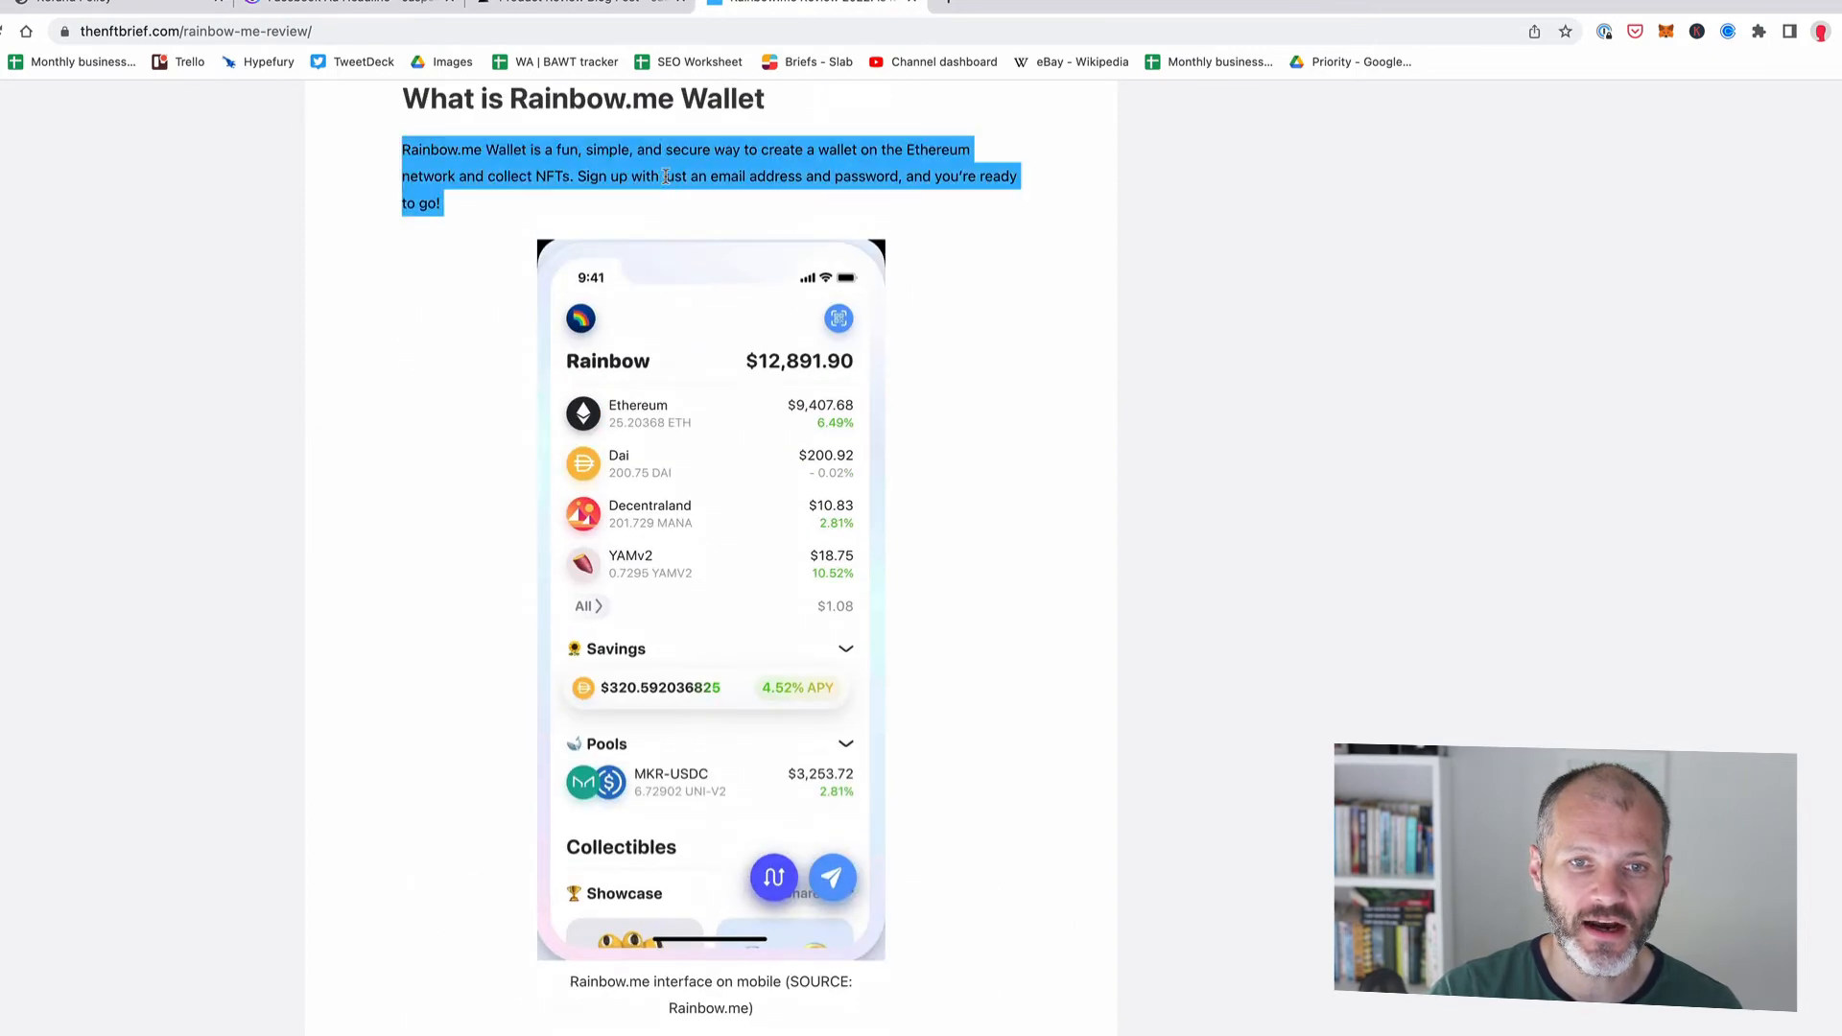
{"action": "triple_click", "coordinate": [667, 175]}
{"action": "key", "text": "super+c"}
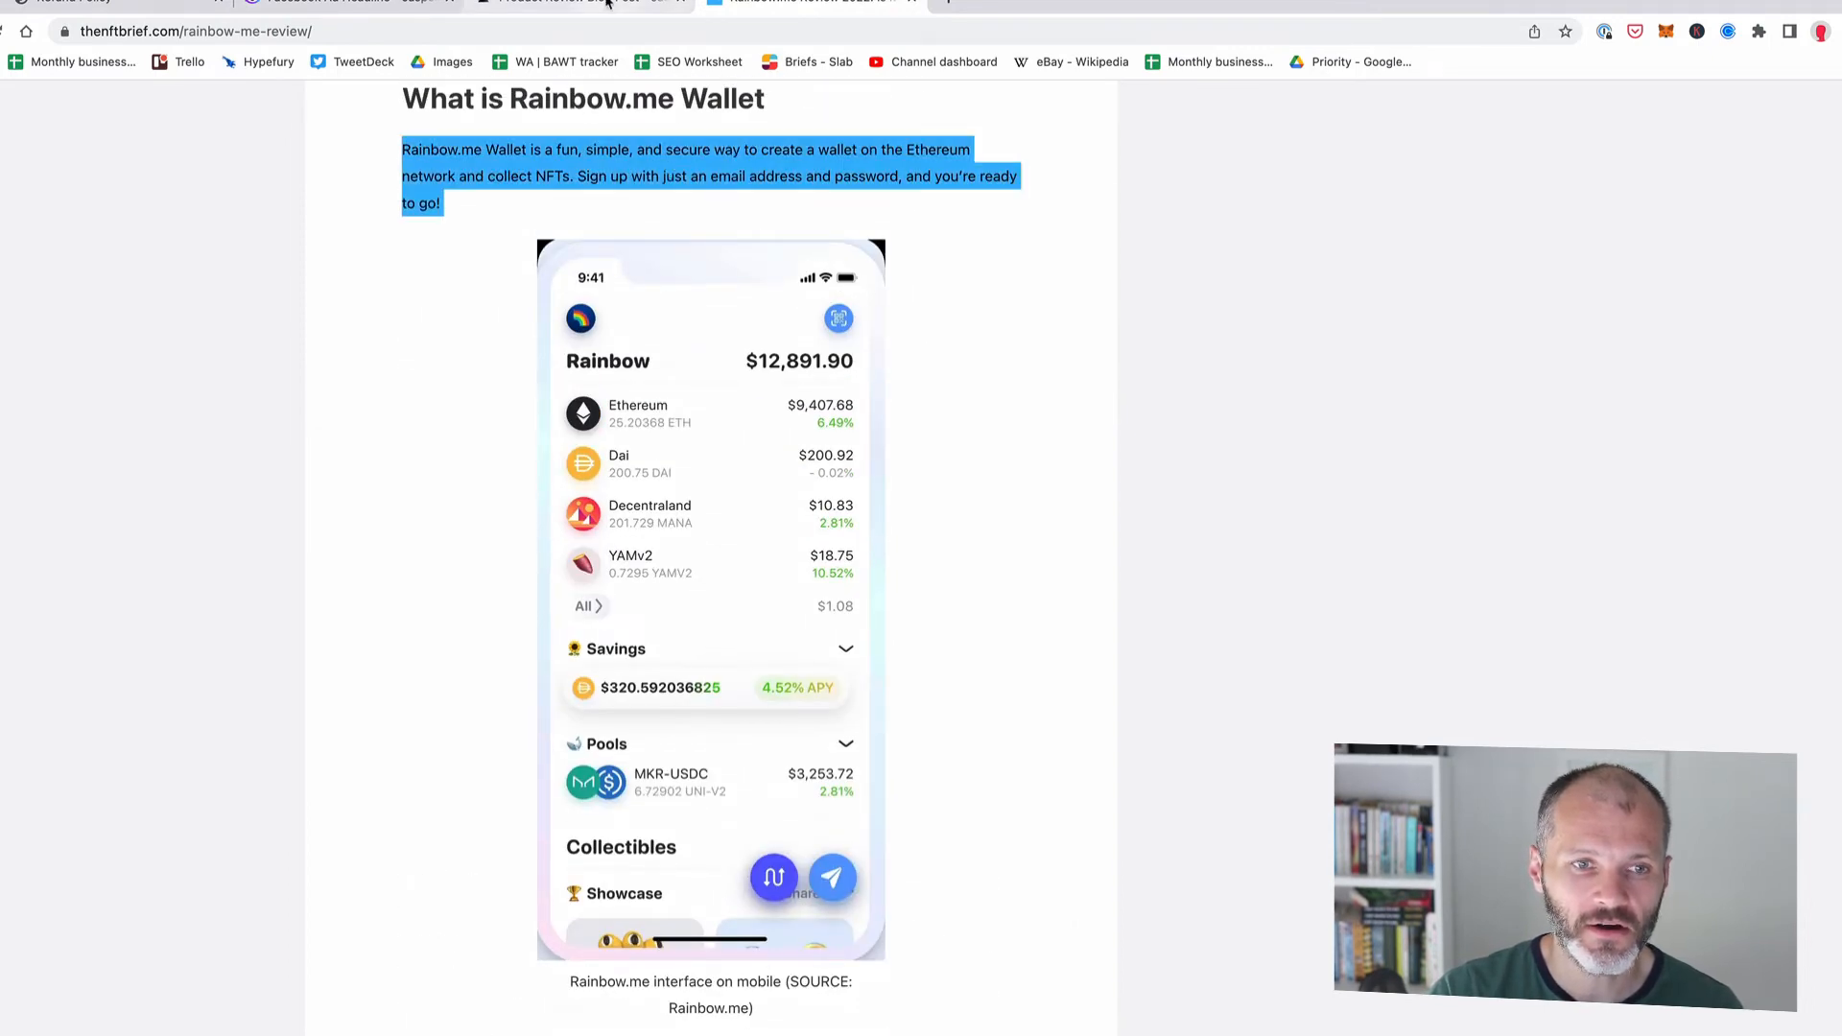
{"action": "left_click", "coordinate": [595, 7]}
{"action": "left_click", "coordinate": [388, 8]}
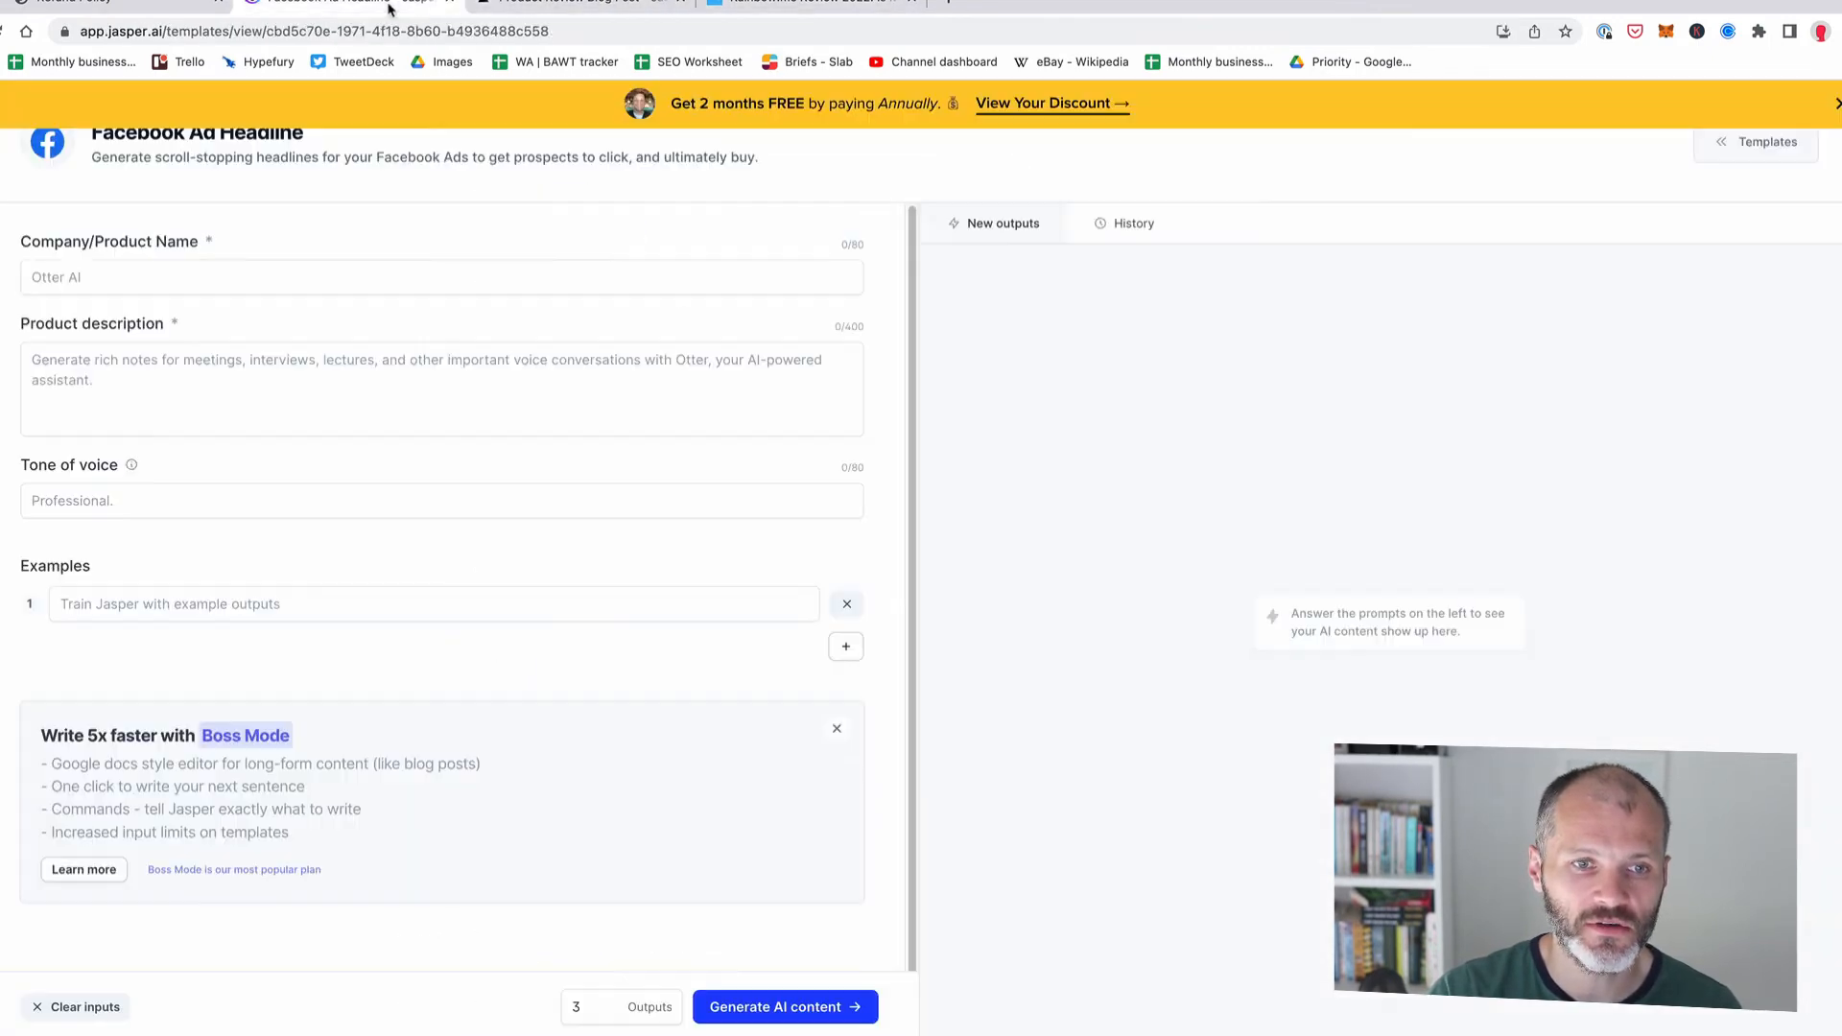
{"action": "left_click", "coordinate": [117, 423]}
{"action": "key", "text": "super+v"}
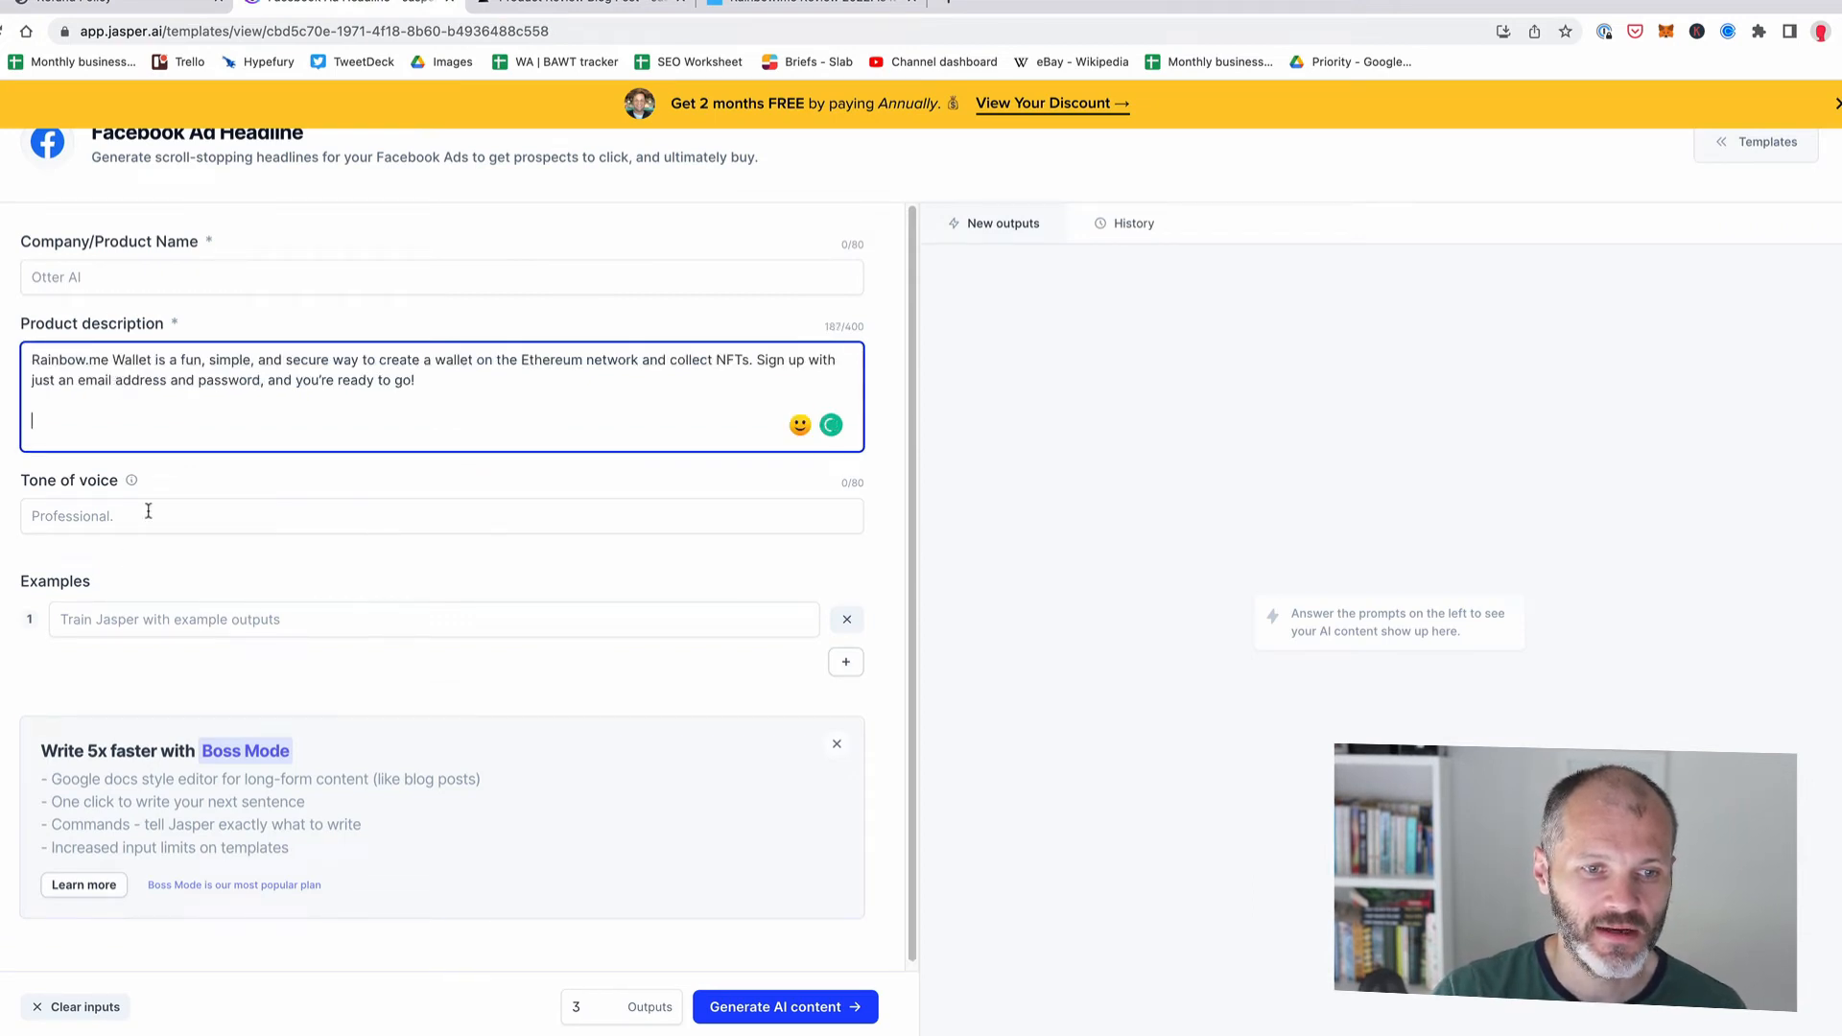
Step: Set the tone of voice to "Fun" and the company name to "Rainbow.me", then generate the Facebook ad headlines and read them
{"action": "left_click", "coordinate": [209, 516]}
{"action": "type", "text": "Fun"}
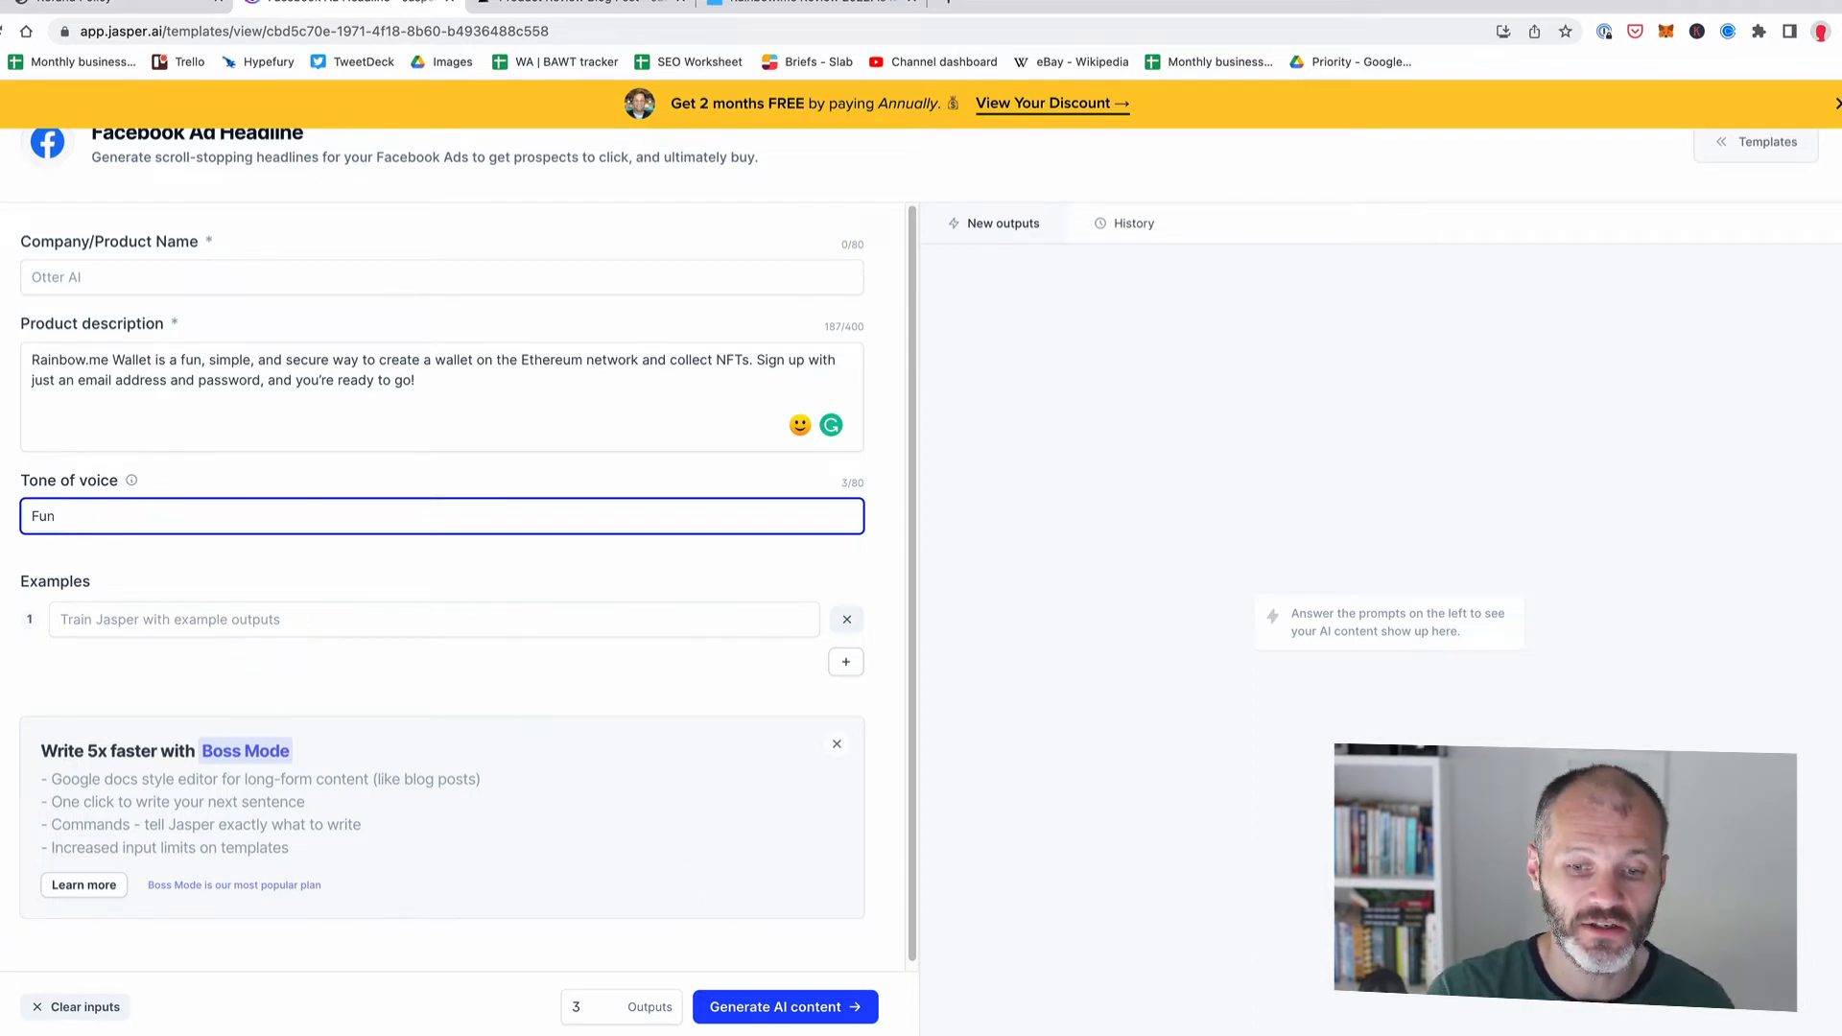
{"action": "left_click", "coordinate": [768, 1017]}
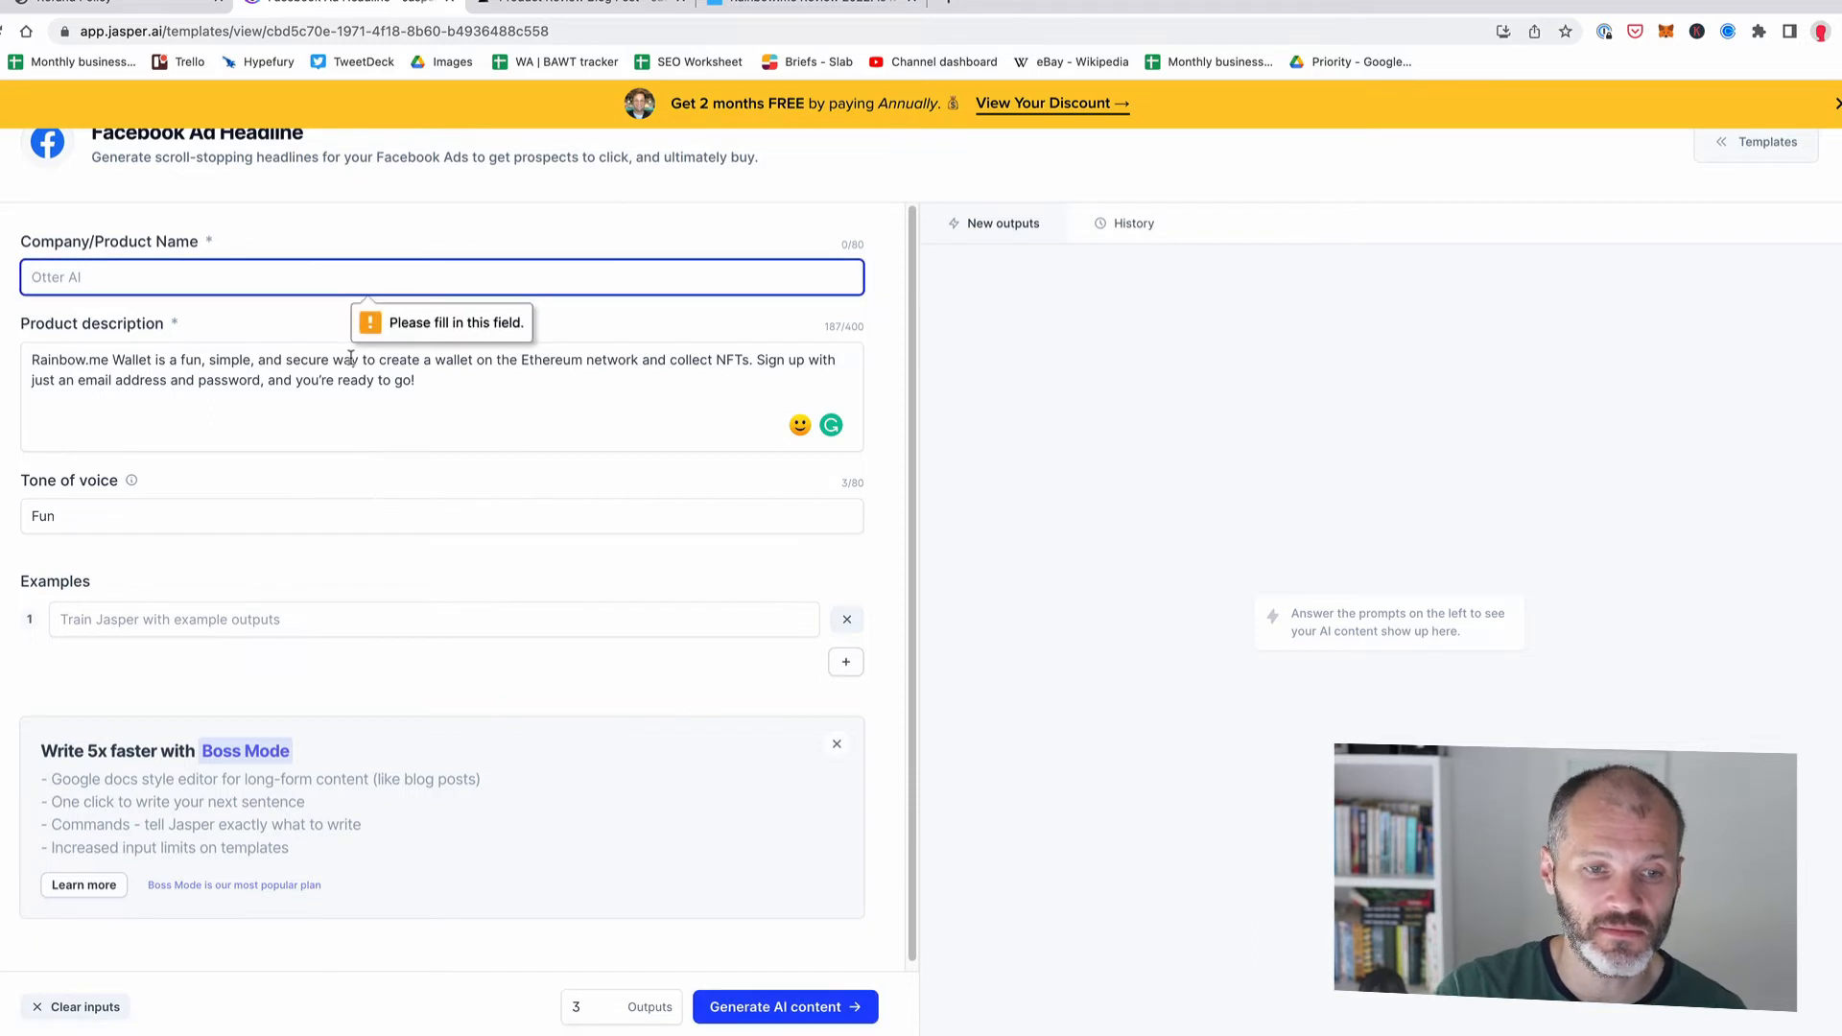
{"action": "type", "text": "Rainbow.me"}
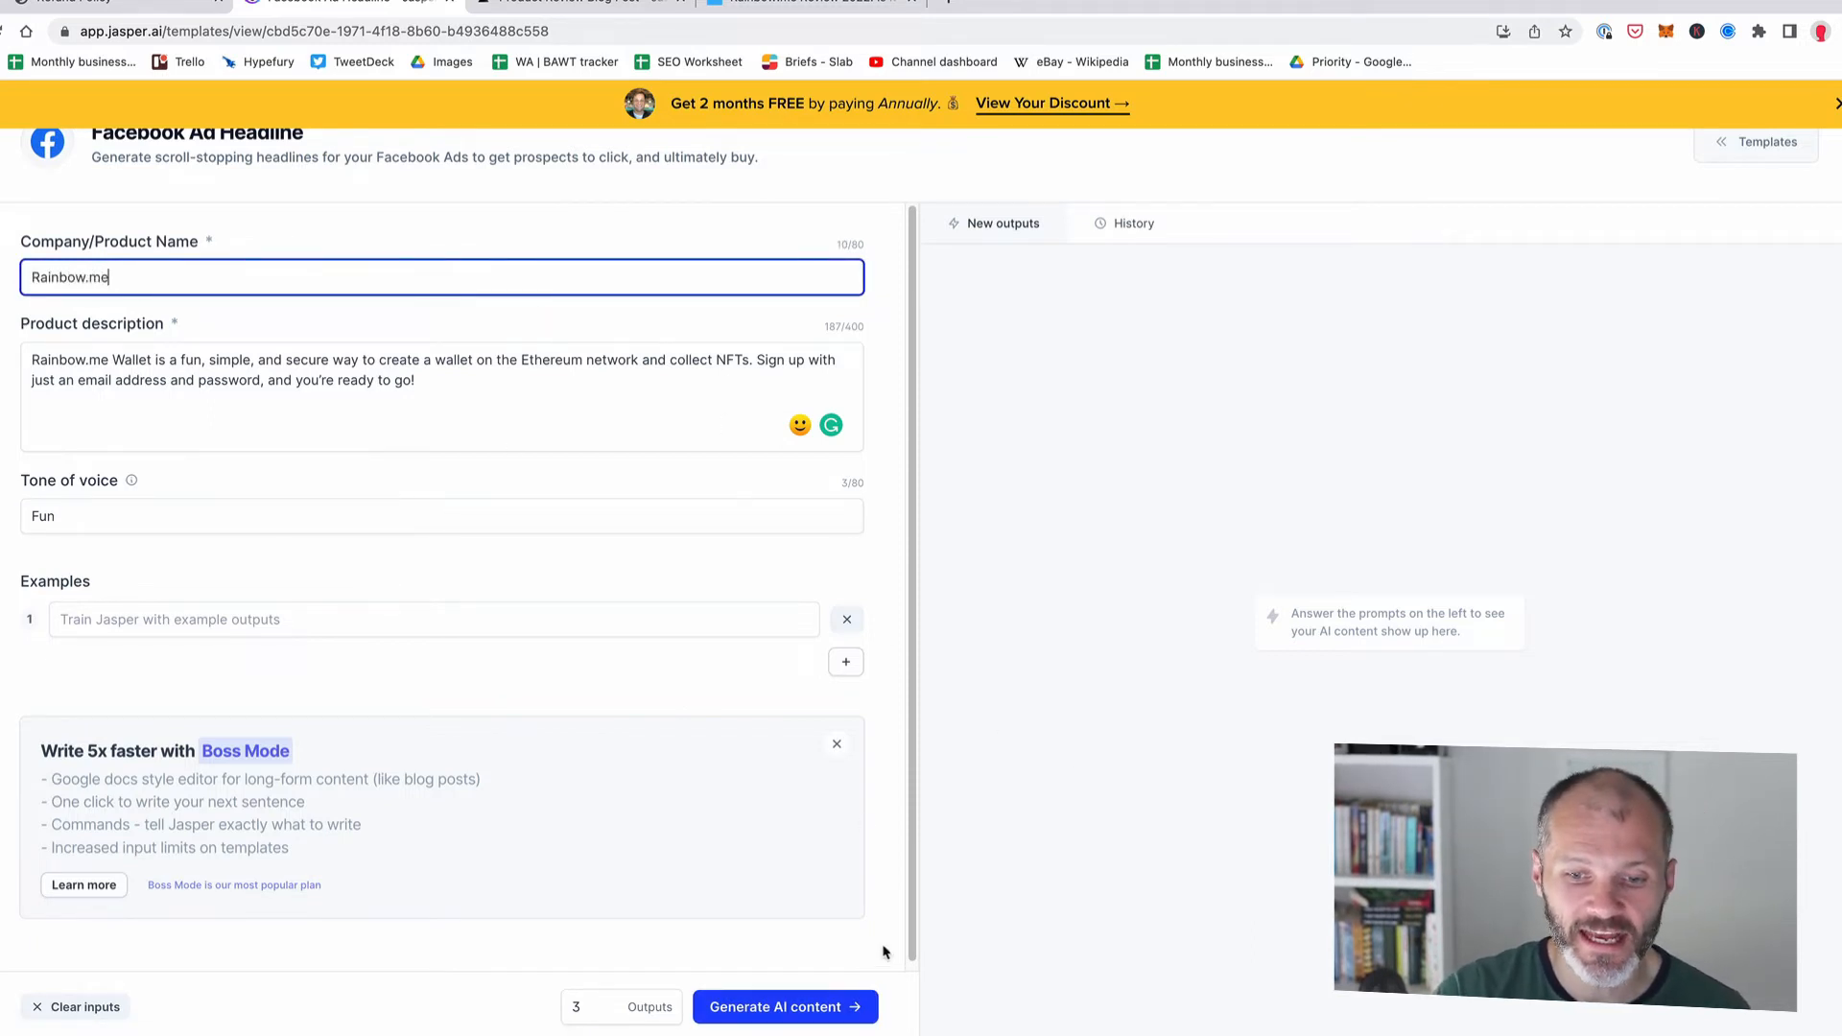
{"action": "left_click", "coordinate": [784, 1006]}
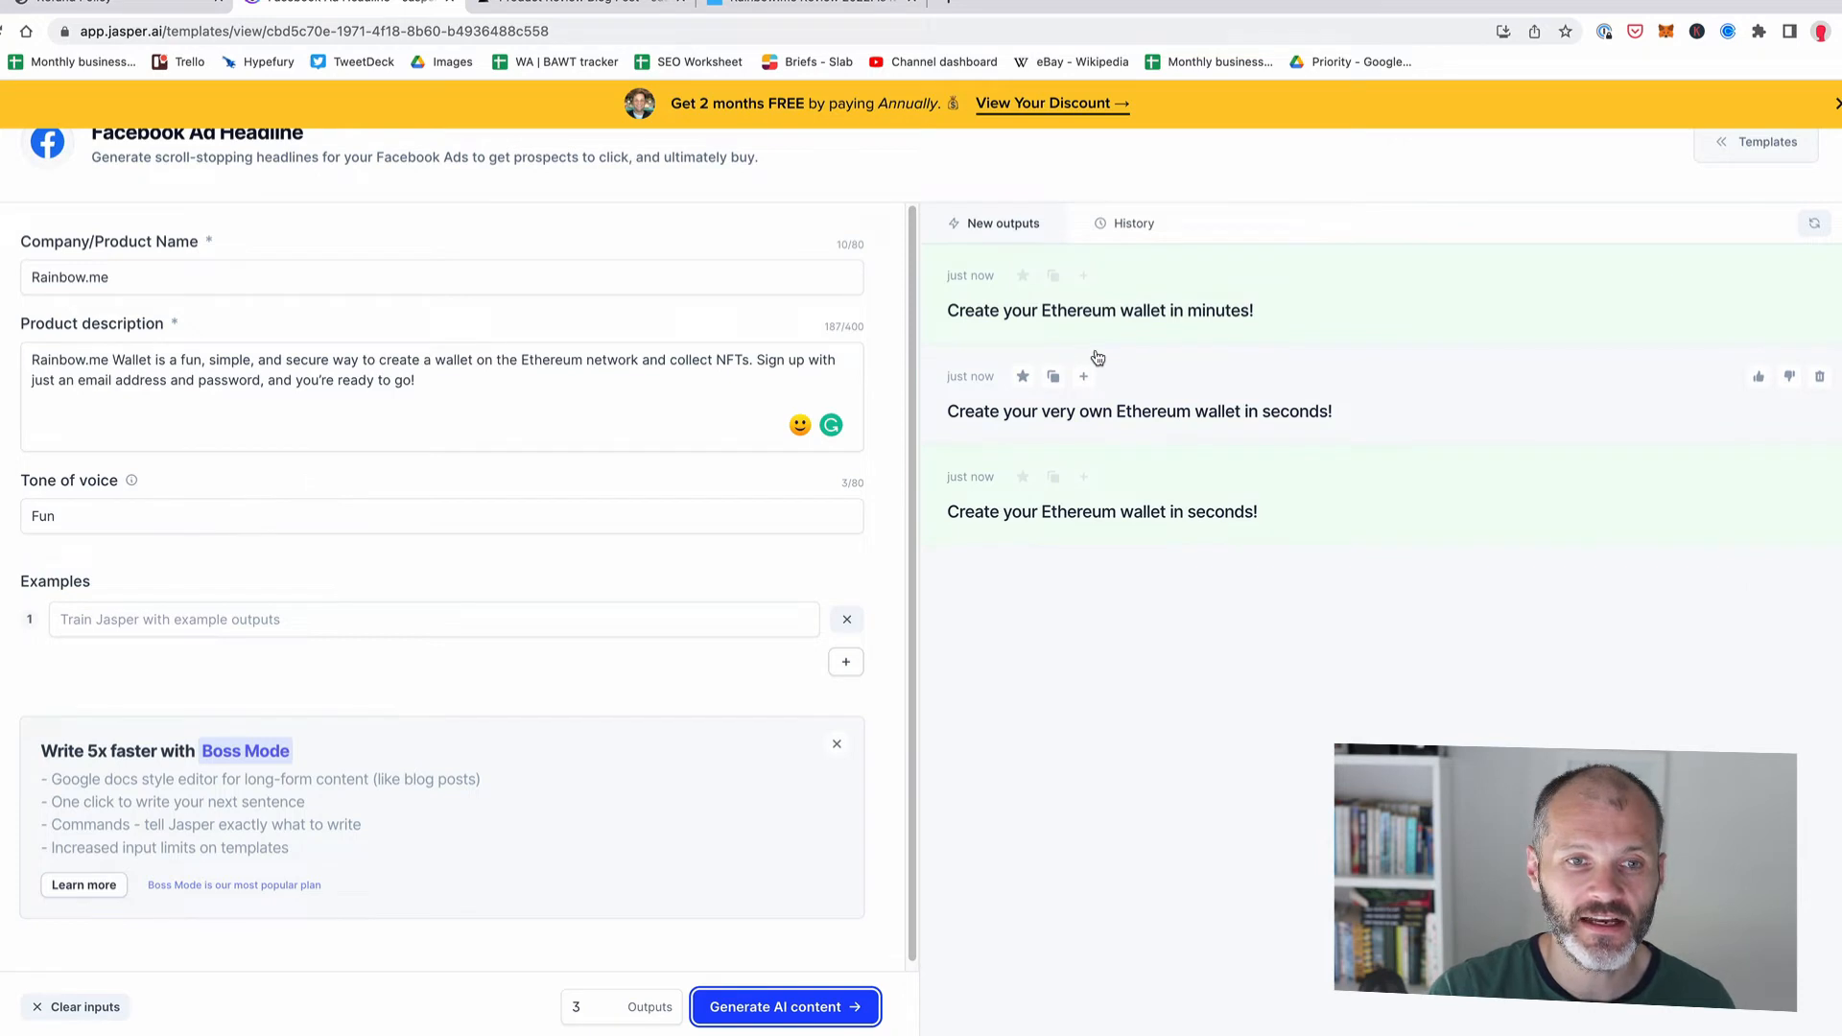
{"action": "scroll", "coordinate": [413, 259], "scroll_direction": "up", "scroll_amount": 1}
{"action": "left_click_drag", "start_coordinate": [326, 205], "coordinate": [190, 180]}
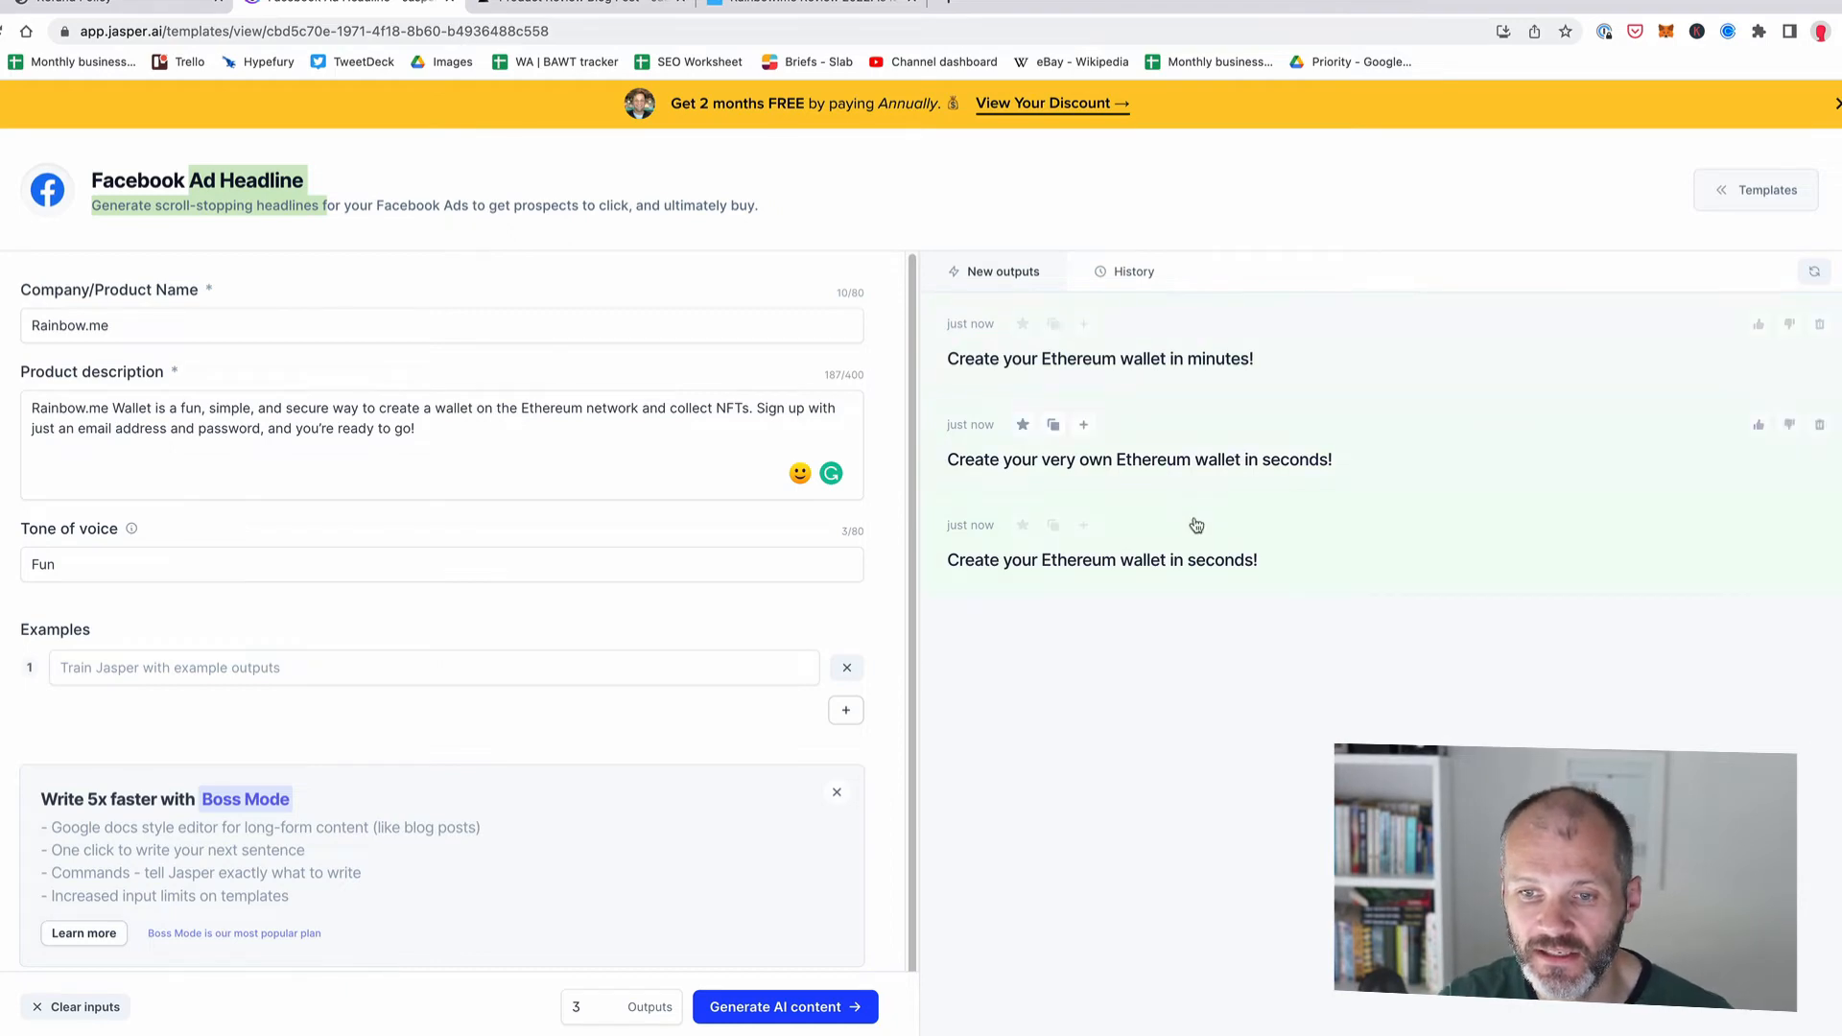
Step: Append the article's paragraph beginning "With Rainbow.me, you can easily collect NFTs" to the product description and generate new Facebook ad headlines
{"action": "left_click", "coordinate": [620, 5]}
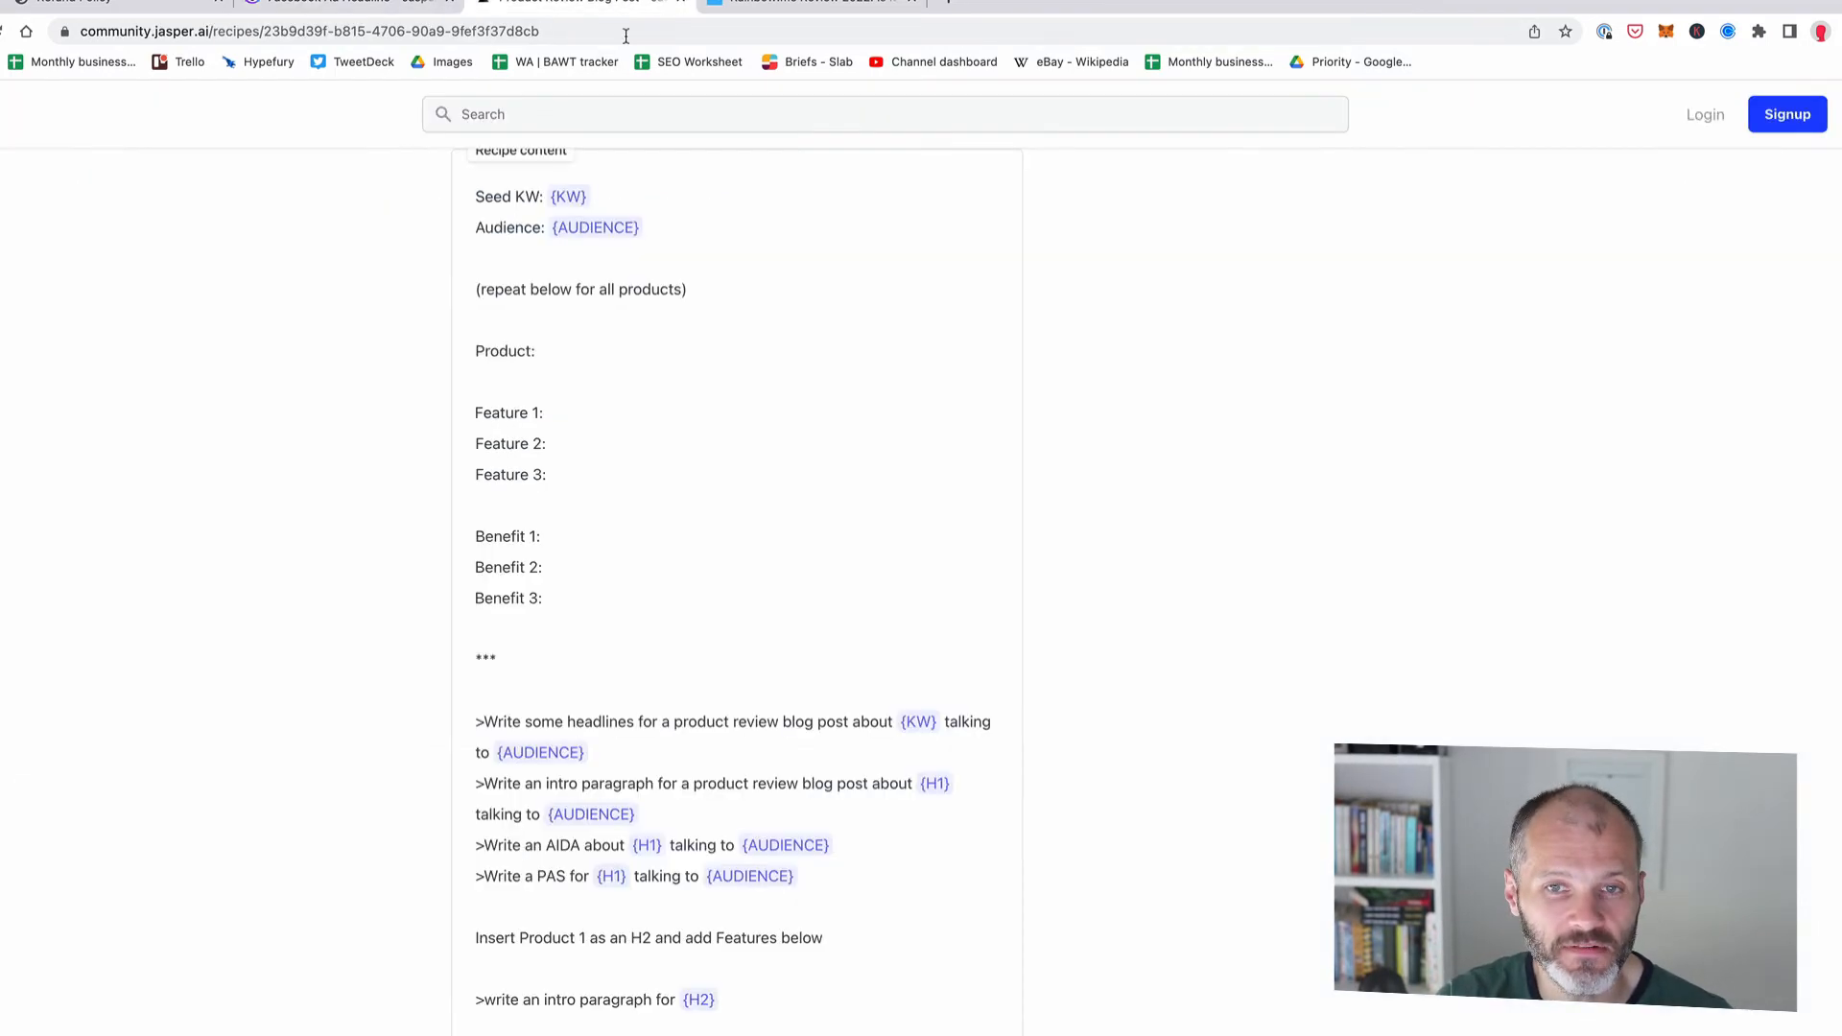
{"action": "left_click", "coordinate": [805, 5]}
{"action": "scroll", "coordinate": [841, 575], "scroll_direction": "down", "scroll_amount": 3}
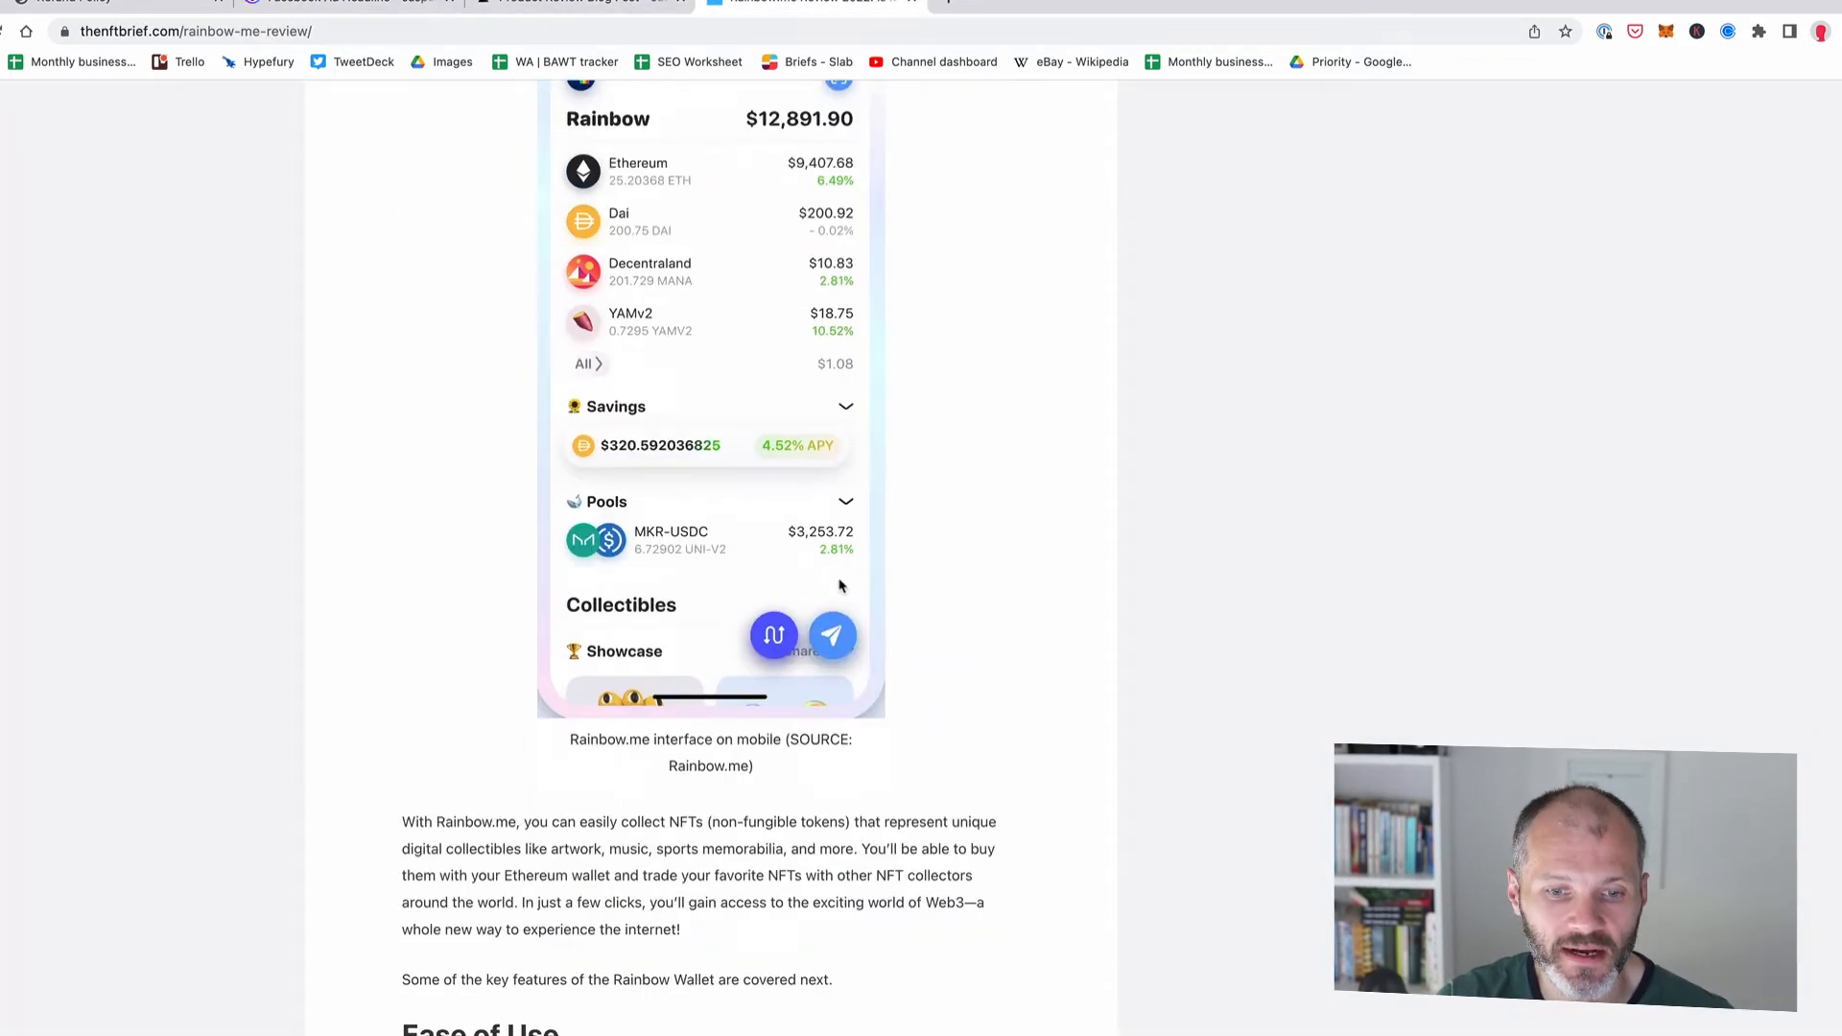
{"action": "left_click_drag", "start_coordinate": [695, 927], "coordinate": [412, 823]}
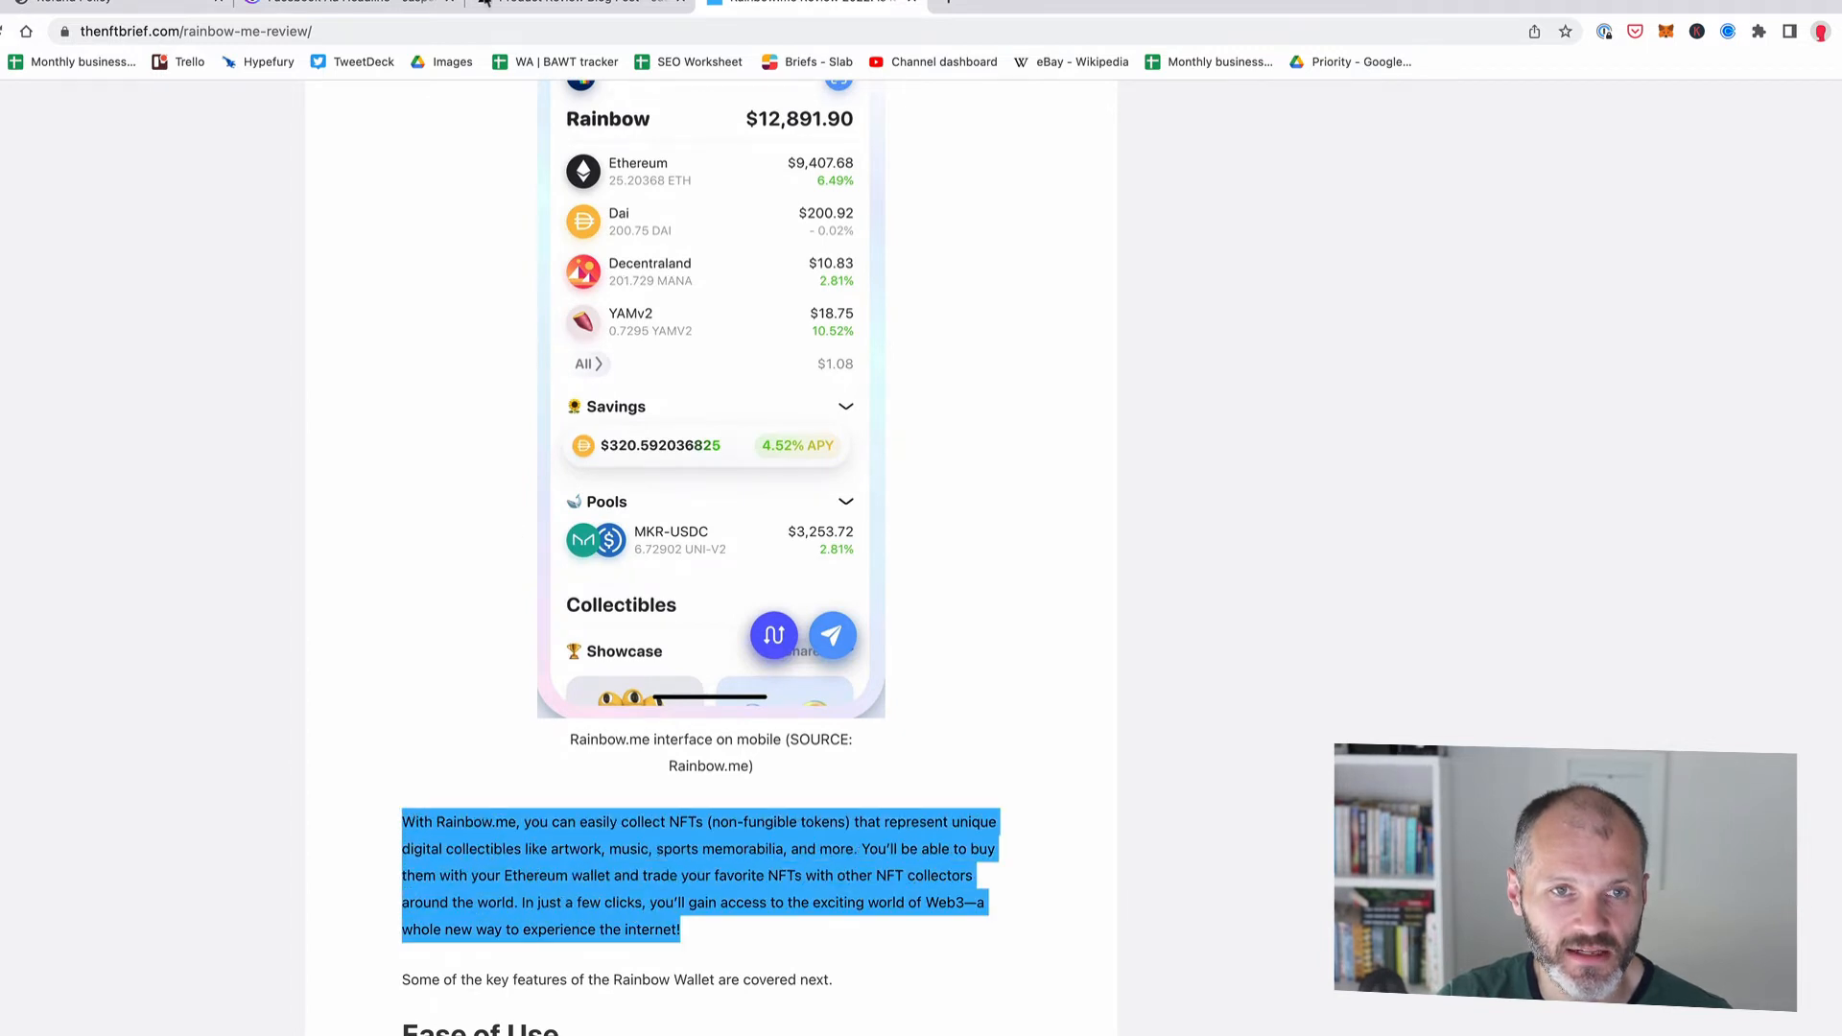
{"action": "left_click", "coordinate": [367, 17]}
{"action": "left_click", "coordinate": [428, 428]}
{"action": "type", "text": "With Rainbow.me, you can easily collect NFTs (non-fungible tokens) that represent unique digital collectibles like artwork, music, sports memorabilia, and more. You'll be able to buy them with your Ethereum wallet"}
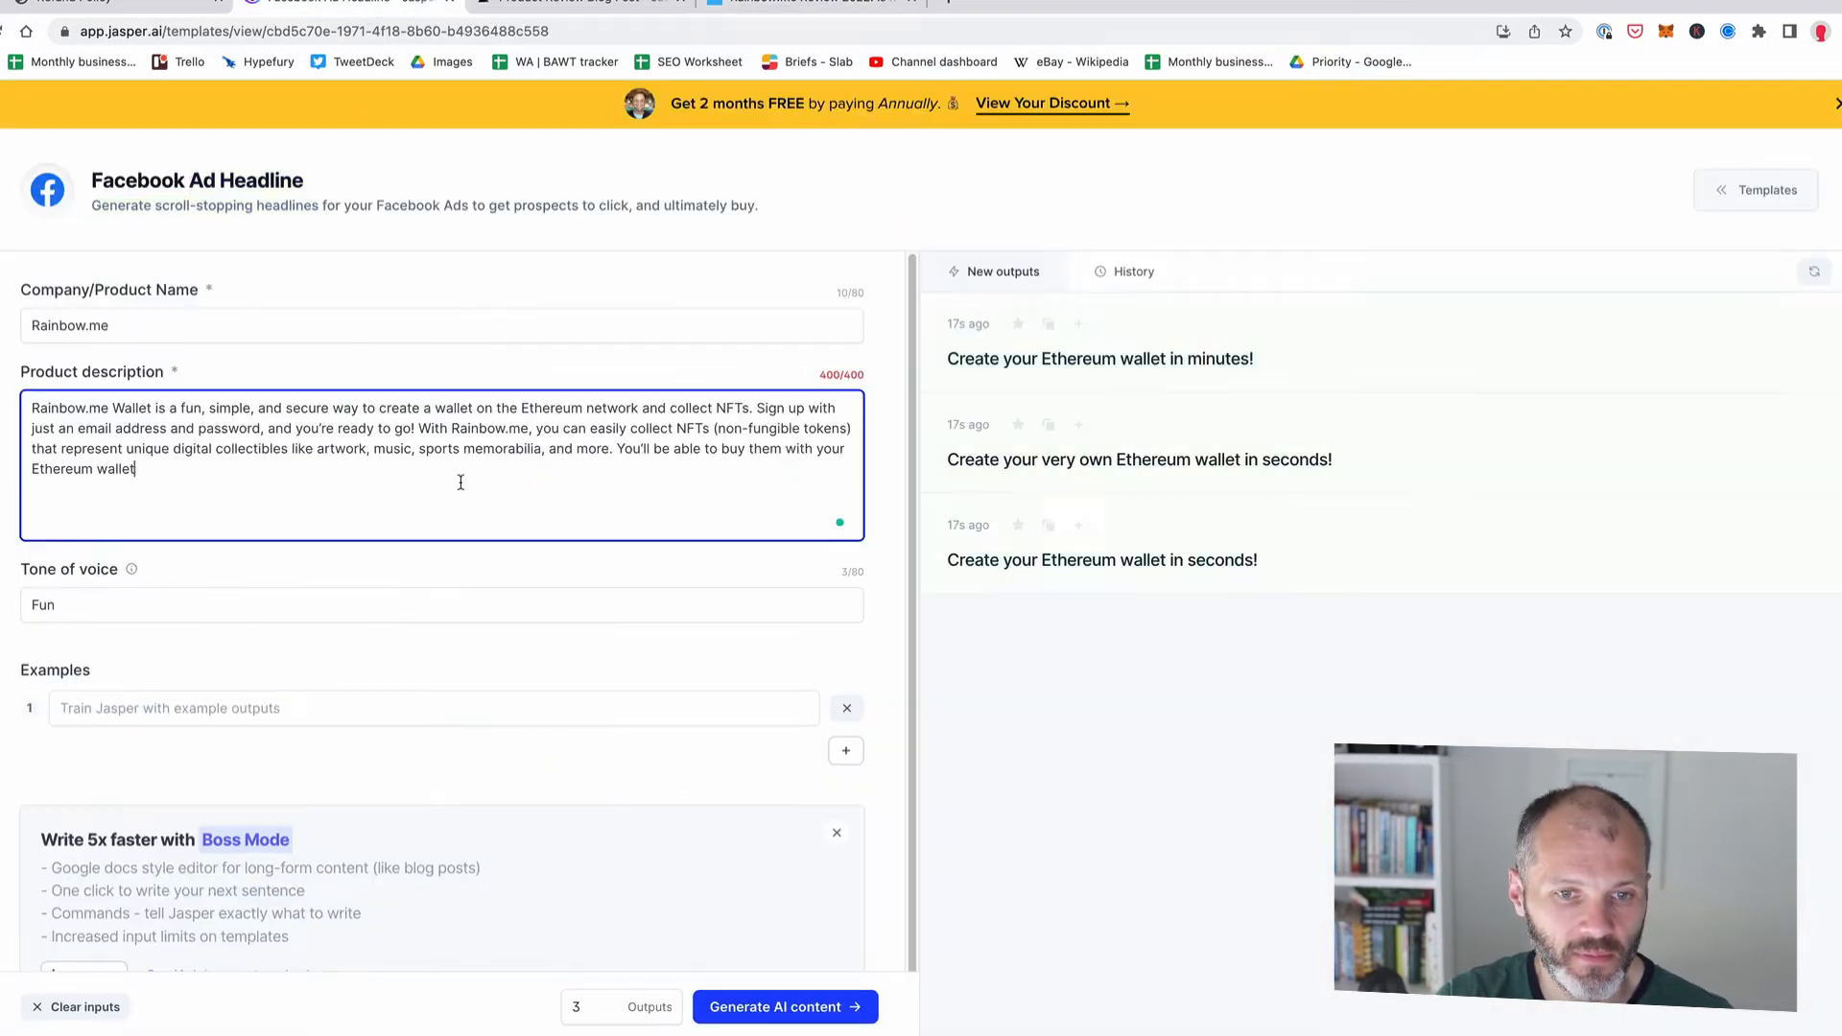
{"action": "key", "text": "ctrl+Return"}
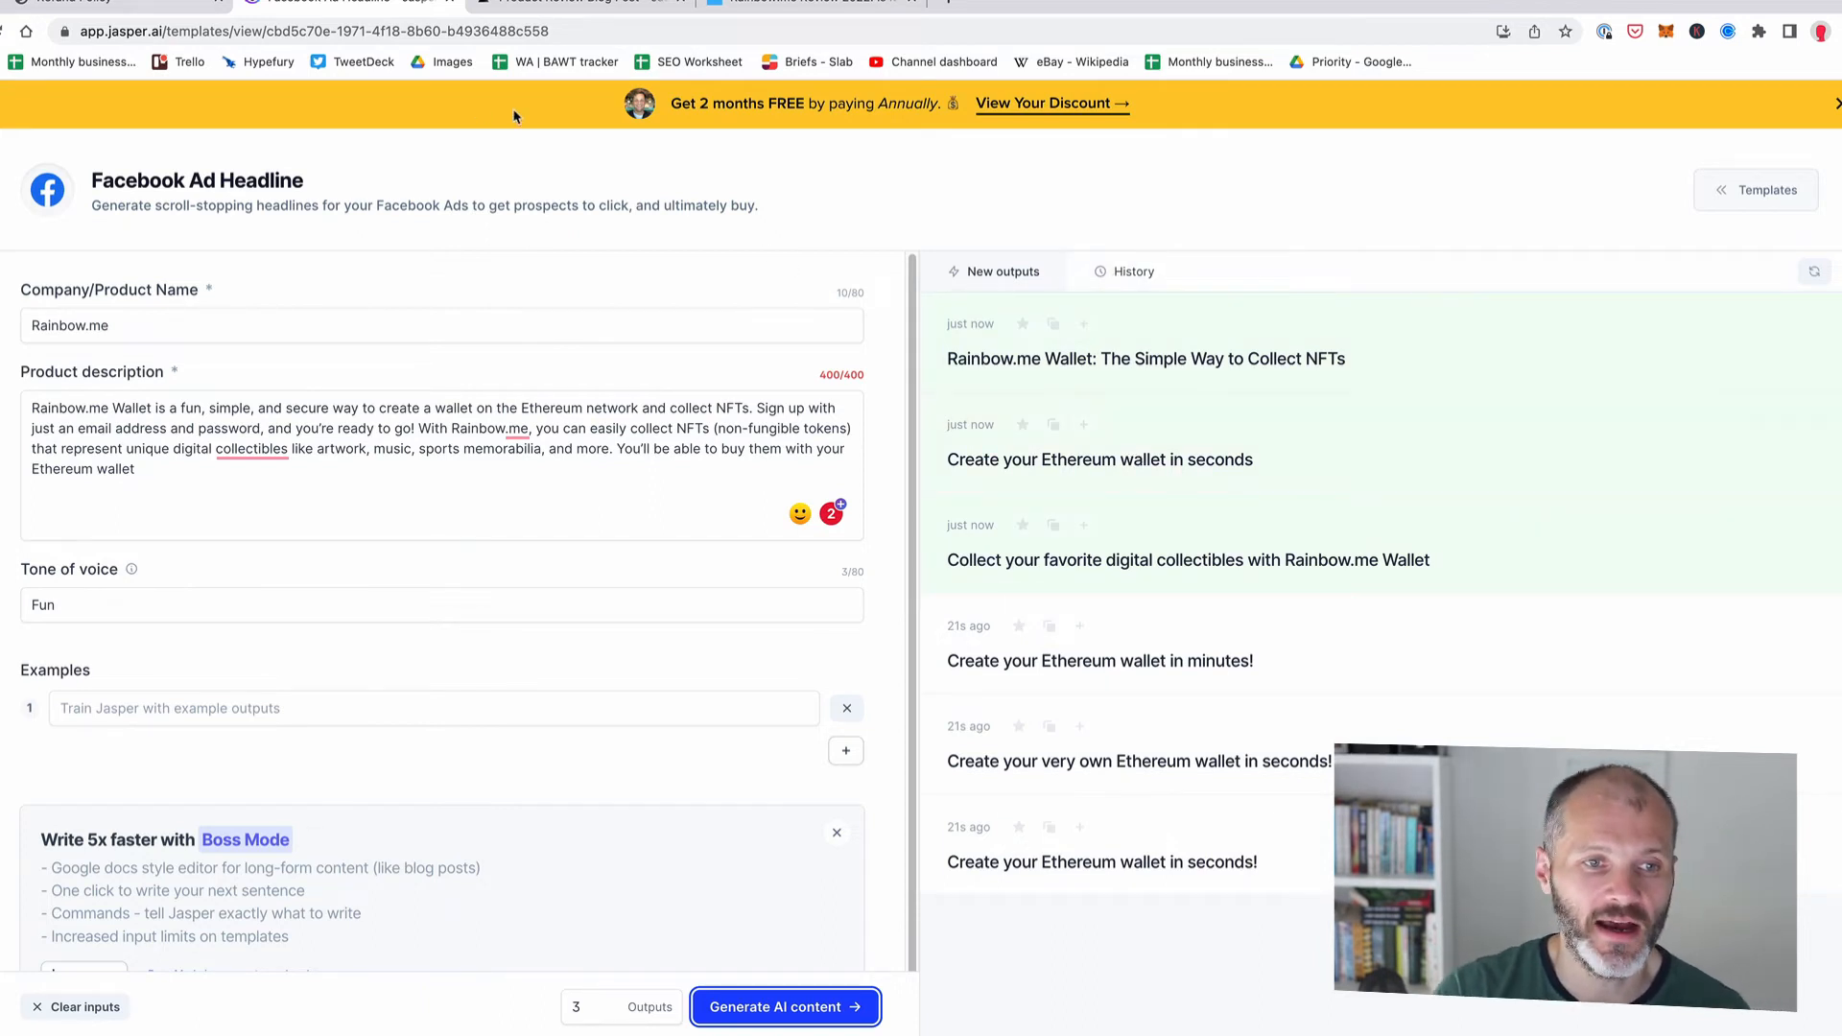
Step: Open the Facebook Ad Primary Text template and paste the "With Rainbow.me, you can easily collect NFTs" paragraph as its product description
{"action": "left_click", "coordinate": [24, 193]}
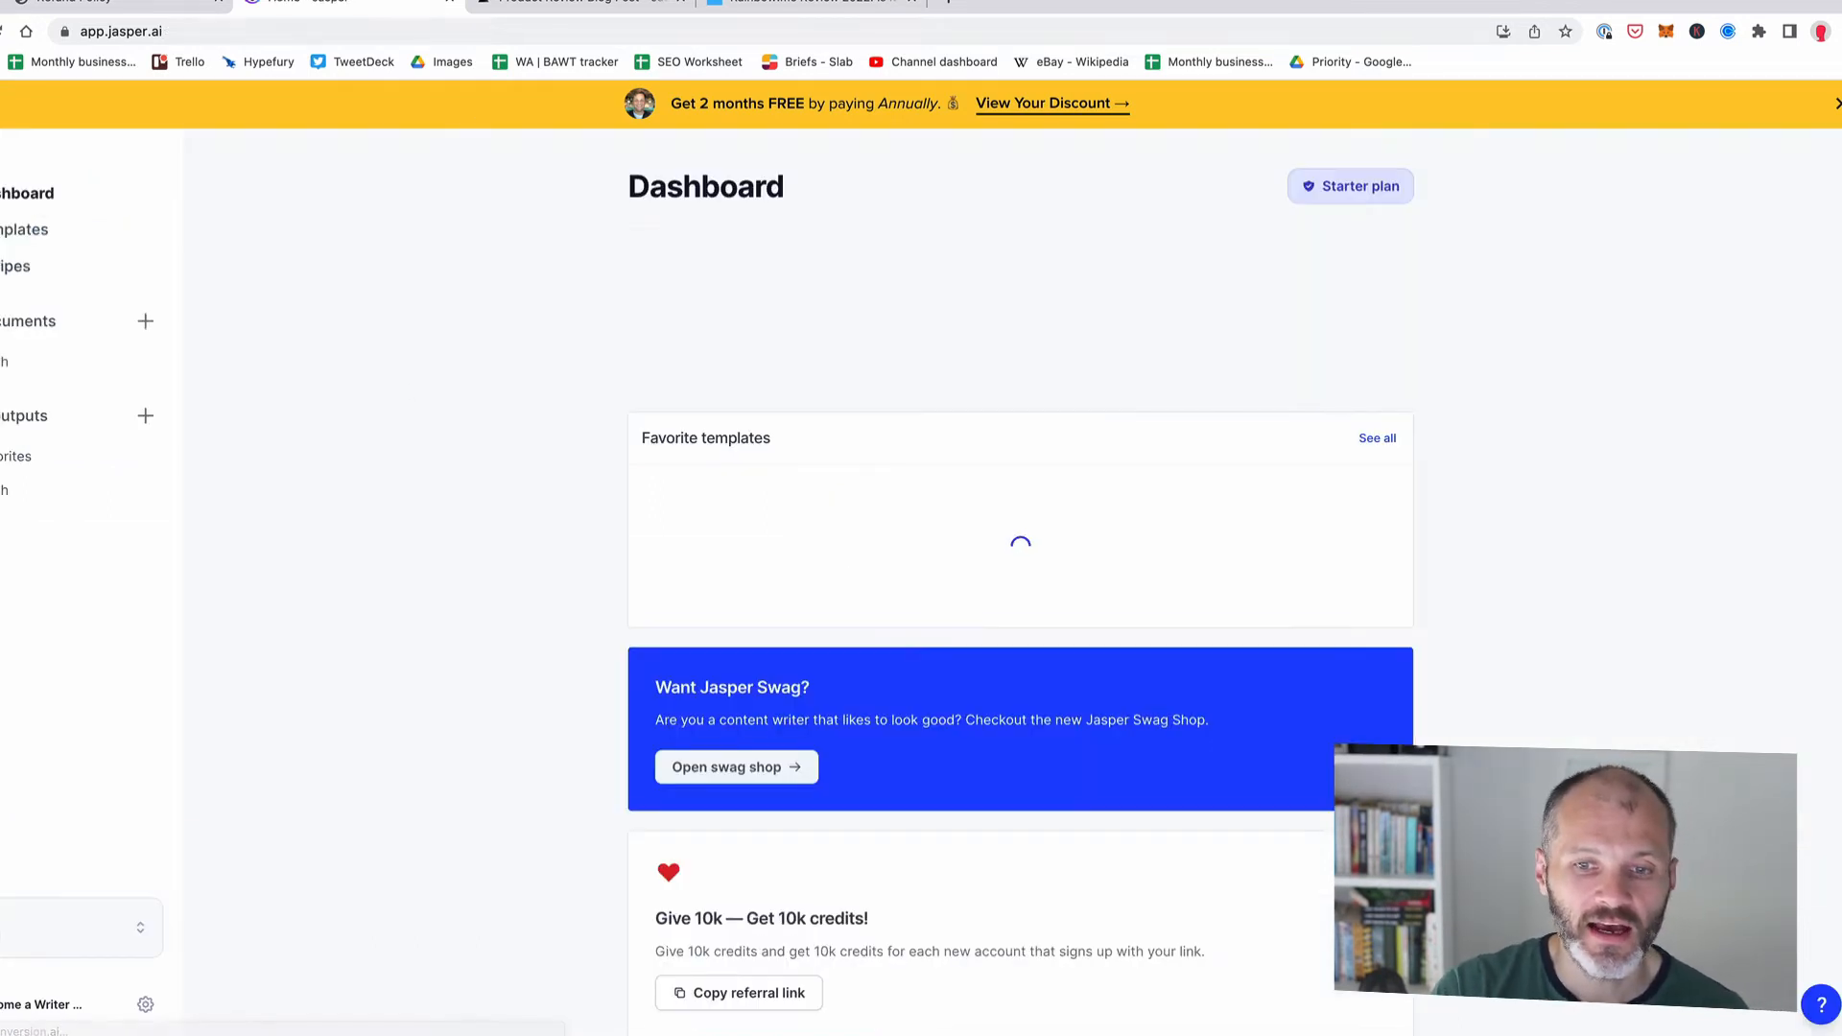
{"action": "left_click", "coordinate": [4, 222]}
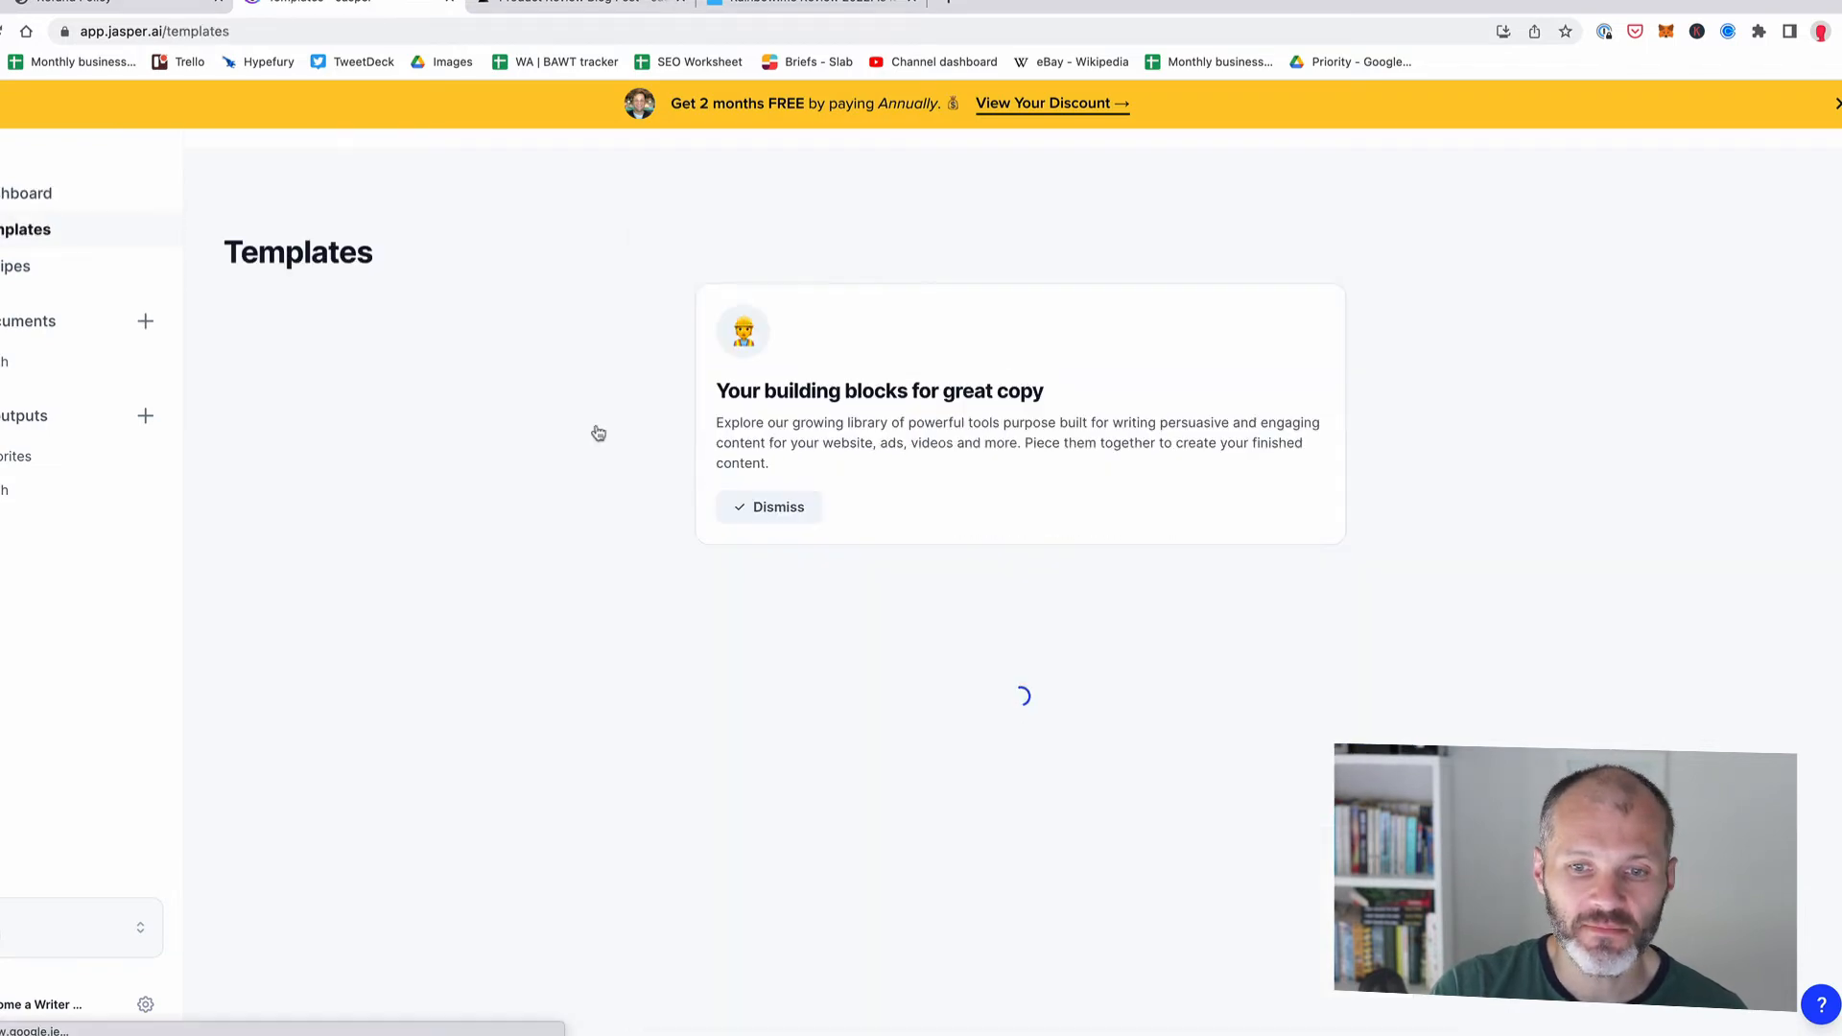
{"action": "scroll", "coordinate": [995, 530], "scroll_direction": "down", "scroll_amount": 5}
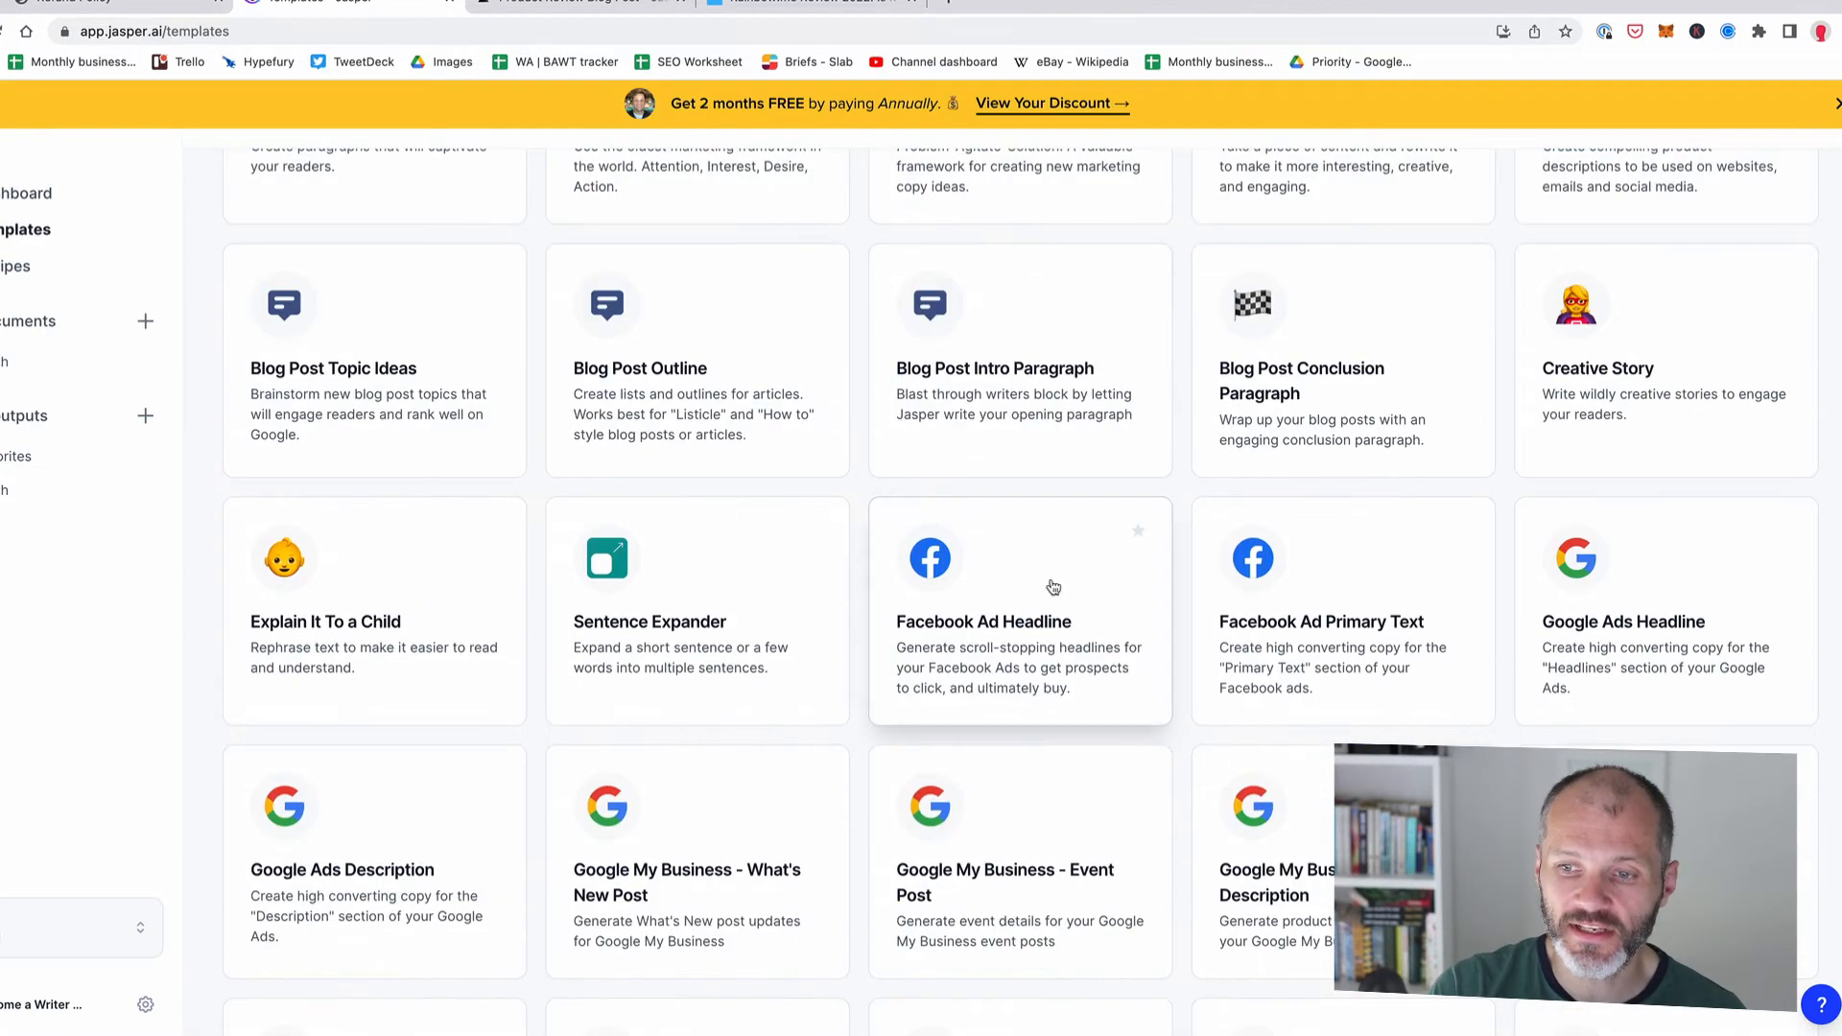
{"action": "left_click", "coordinate": [1346, 612]}
{"action": "left_click", "coordinate": [380, 396]}
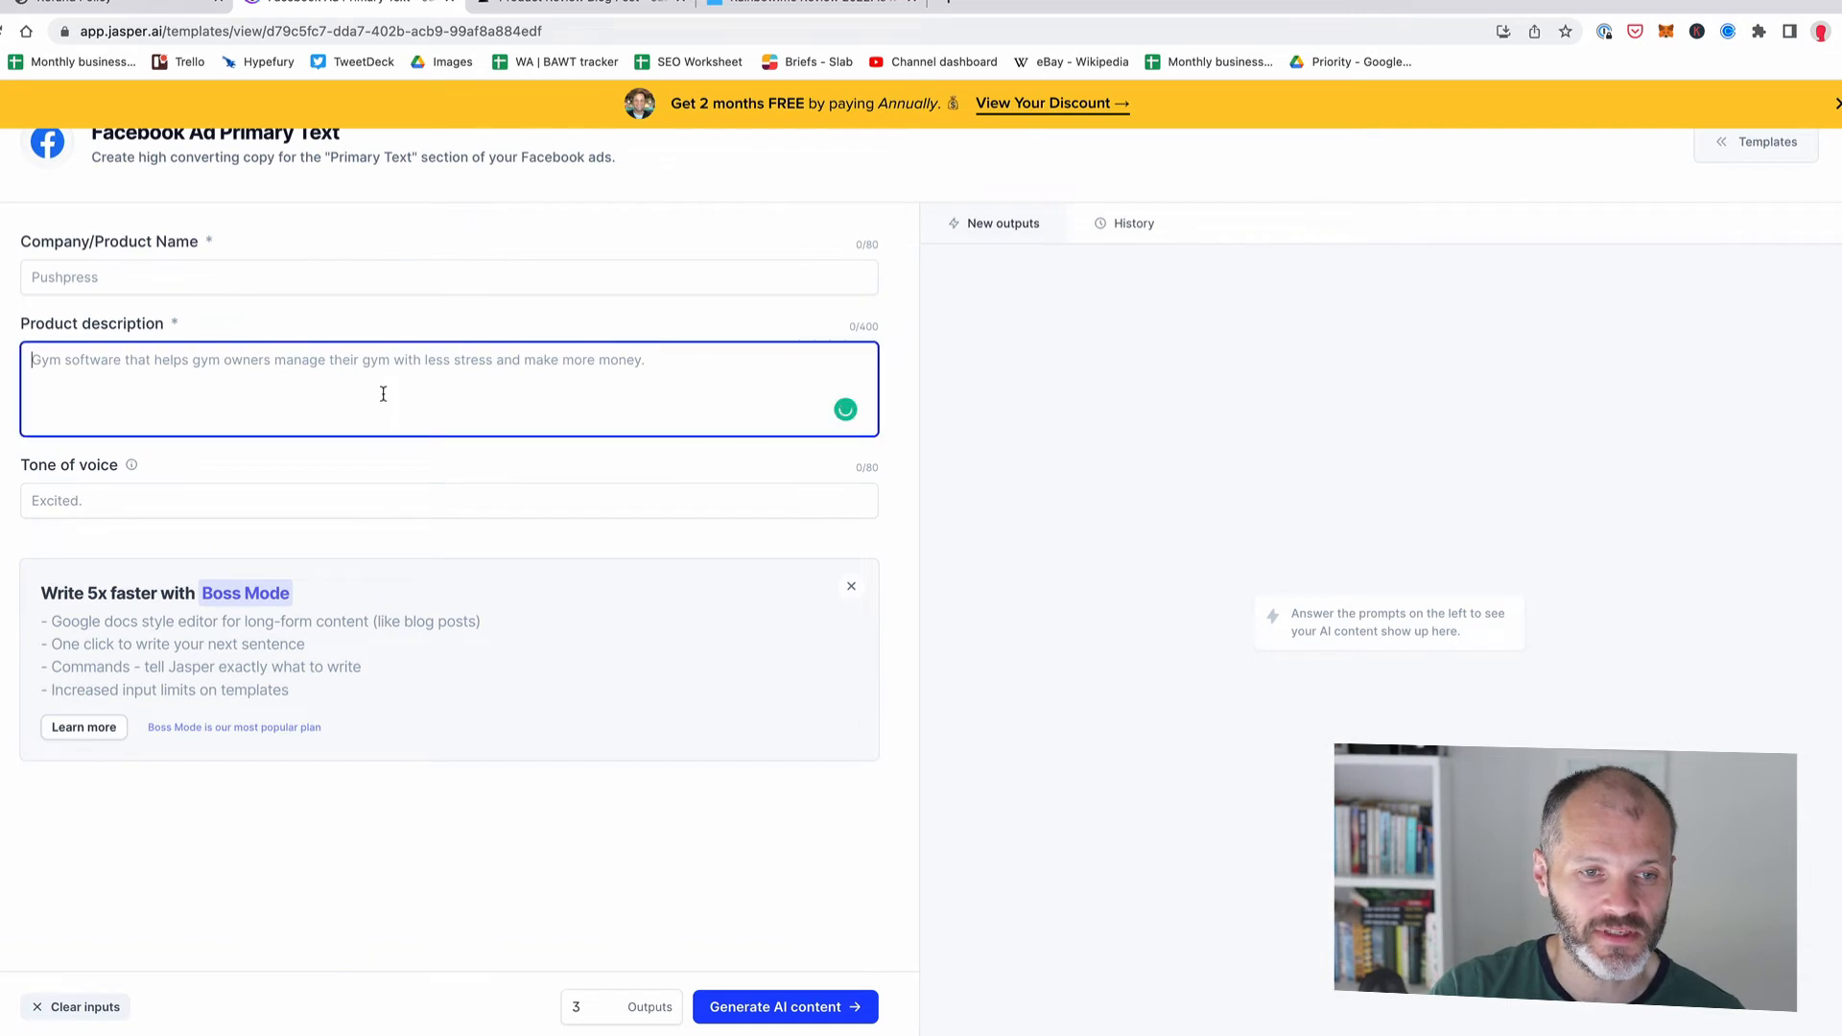
{"action": "type", "text": "With Rainbow.me, you can easily collect NFTs (non-fungible tokens) that represent unique digital collectibles like artwork, music, sports memorabilia, and more. You'll be able to buy them with your Ethereum wallet and trade your favorite NFTs with other NFT collectors around the world. In just a few clicks, you'll gain access to the exciting world of Web3—a whole new way to experience the internet"}
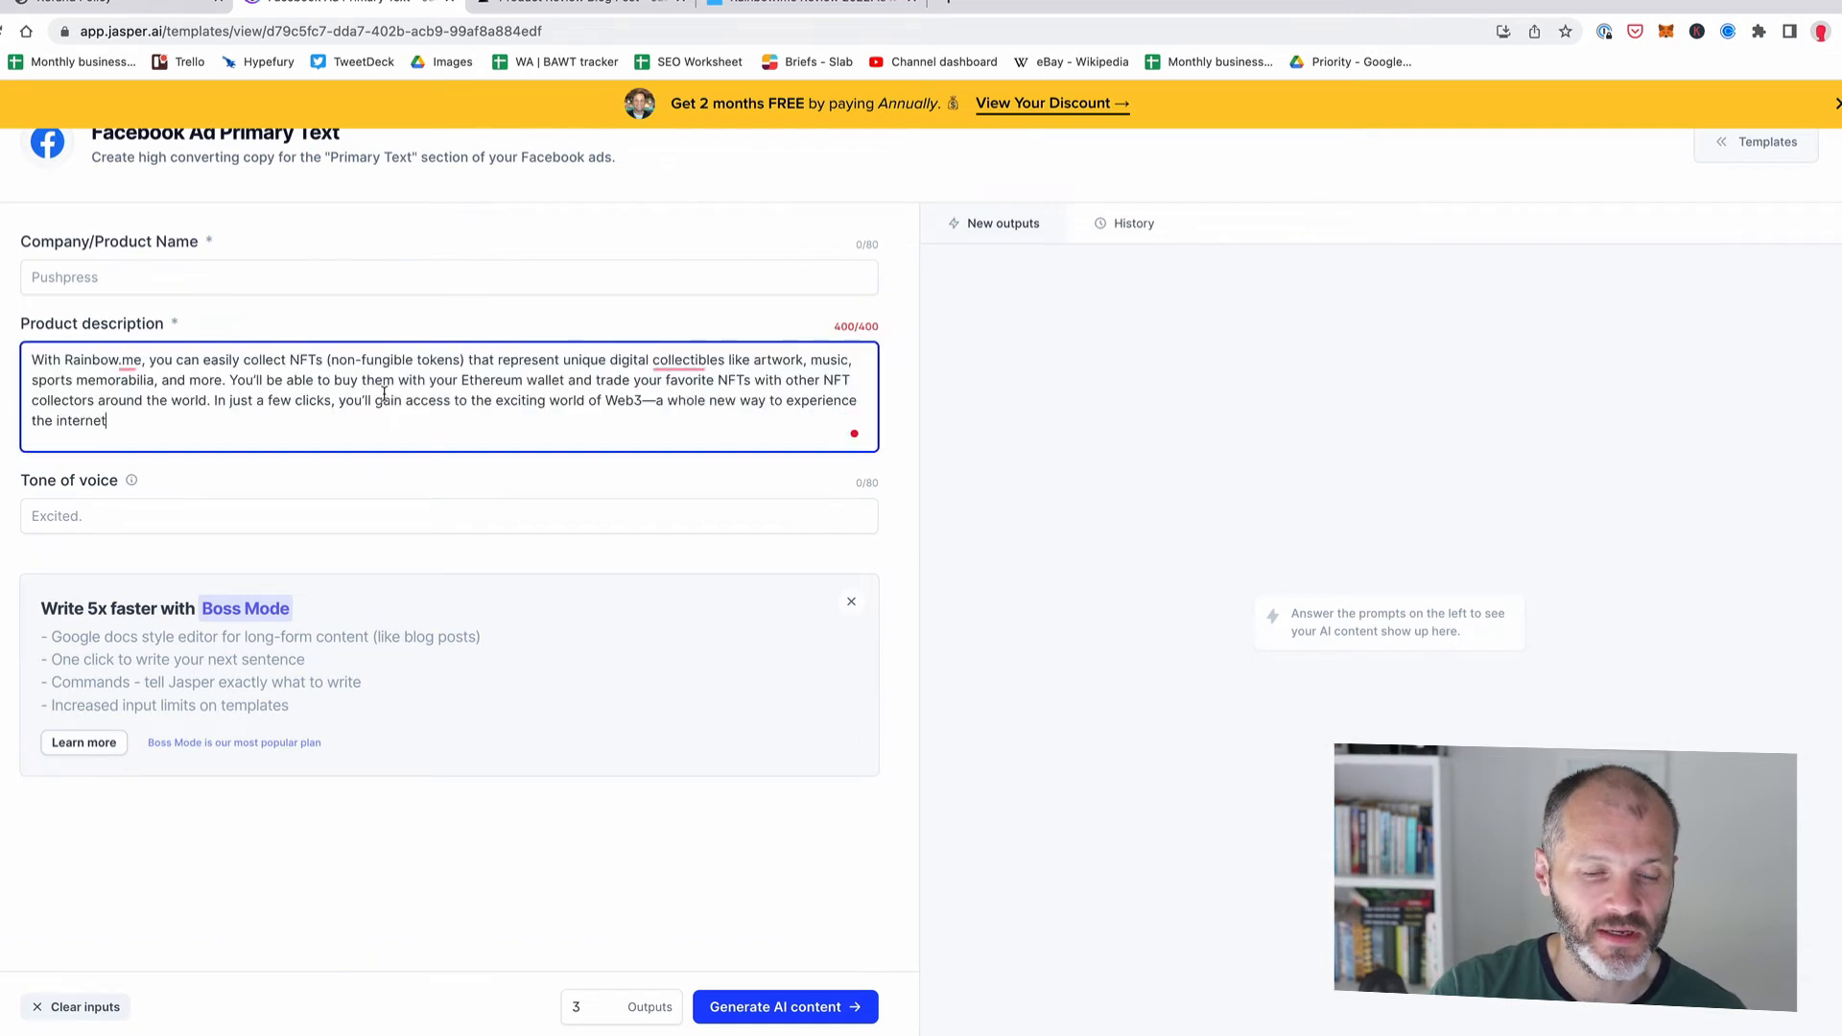
Step: Set the company name to "Rainbow.me", generate the Facebook ad primary texts and read through them
{"action": "left_click", "coordinate": [777, 1006]}
{"action": "left_click", "coordinate": [779, 1006]}
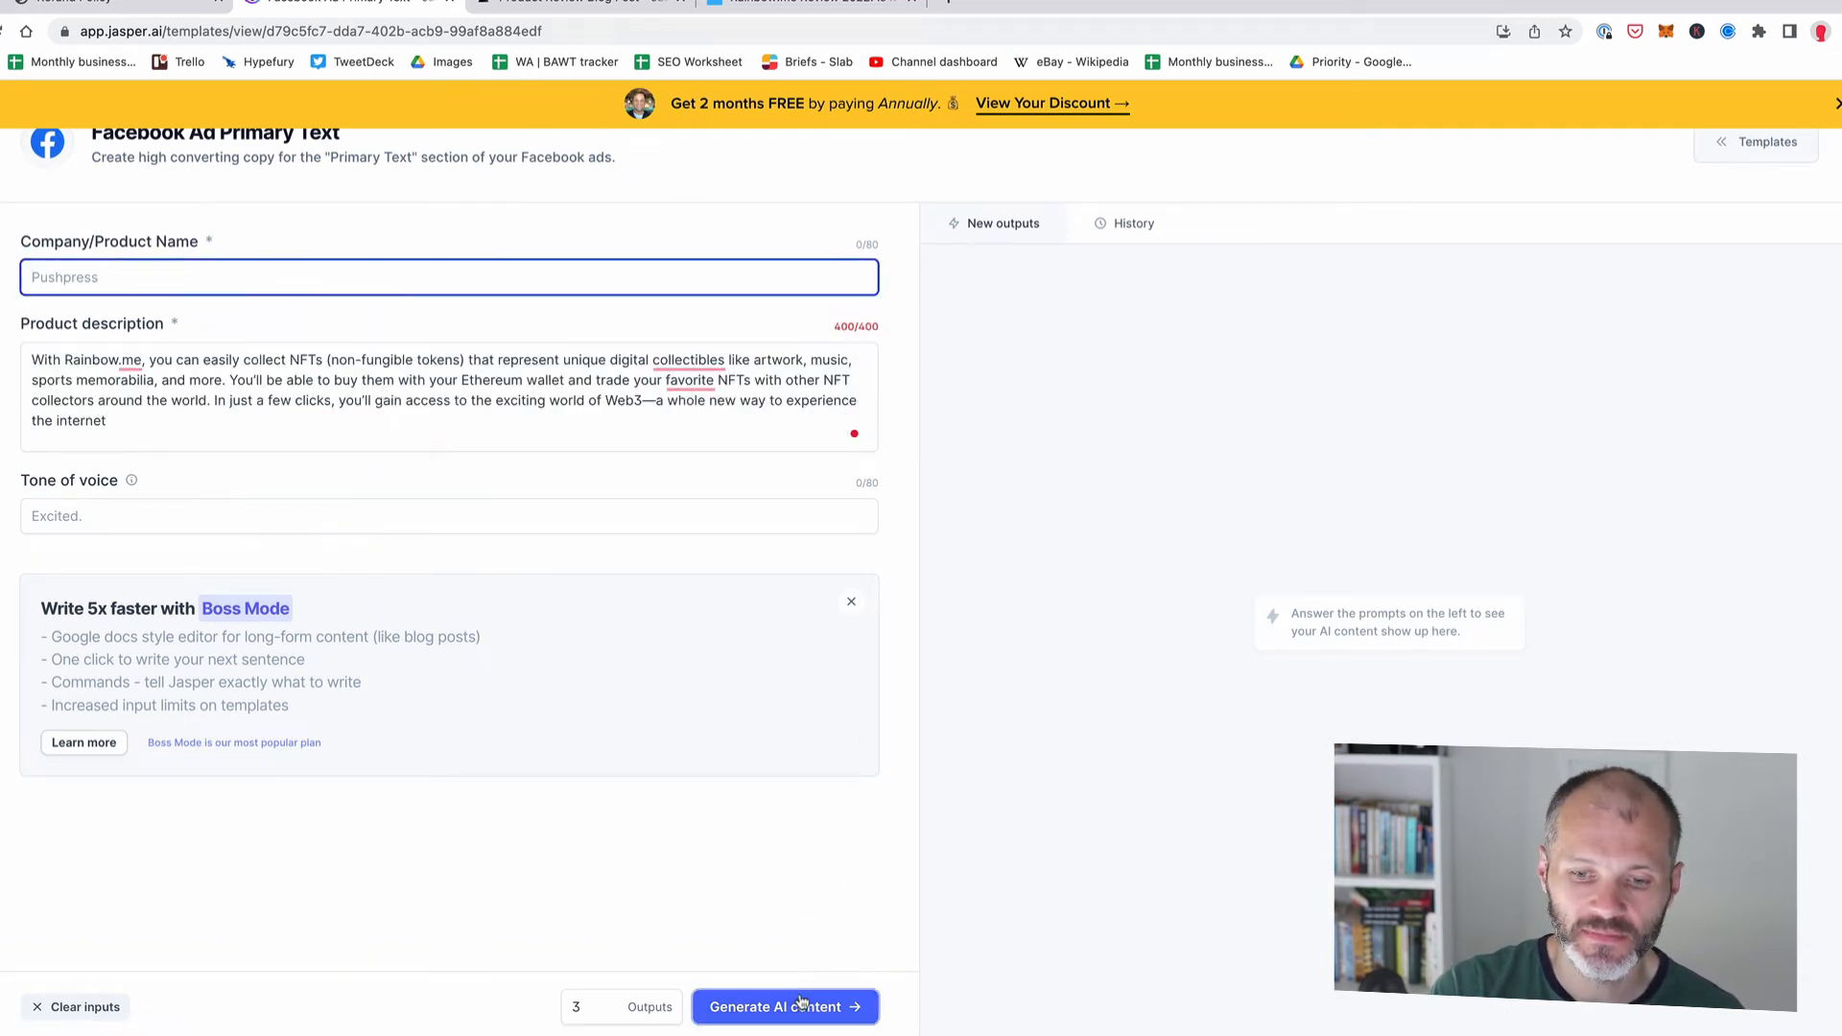
{"action": "left_click", "coordinate": [208, 267]}
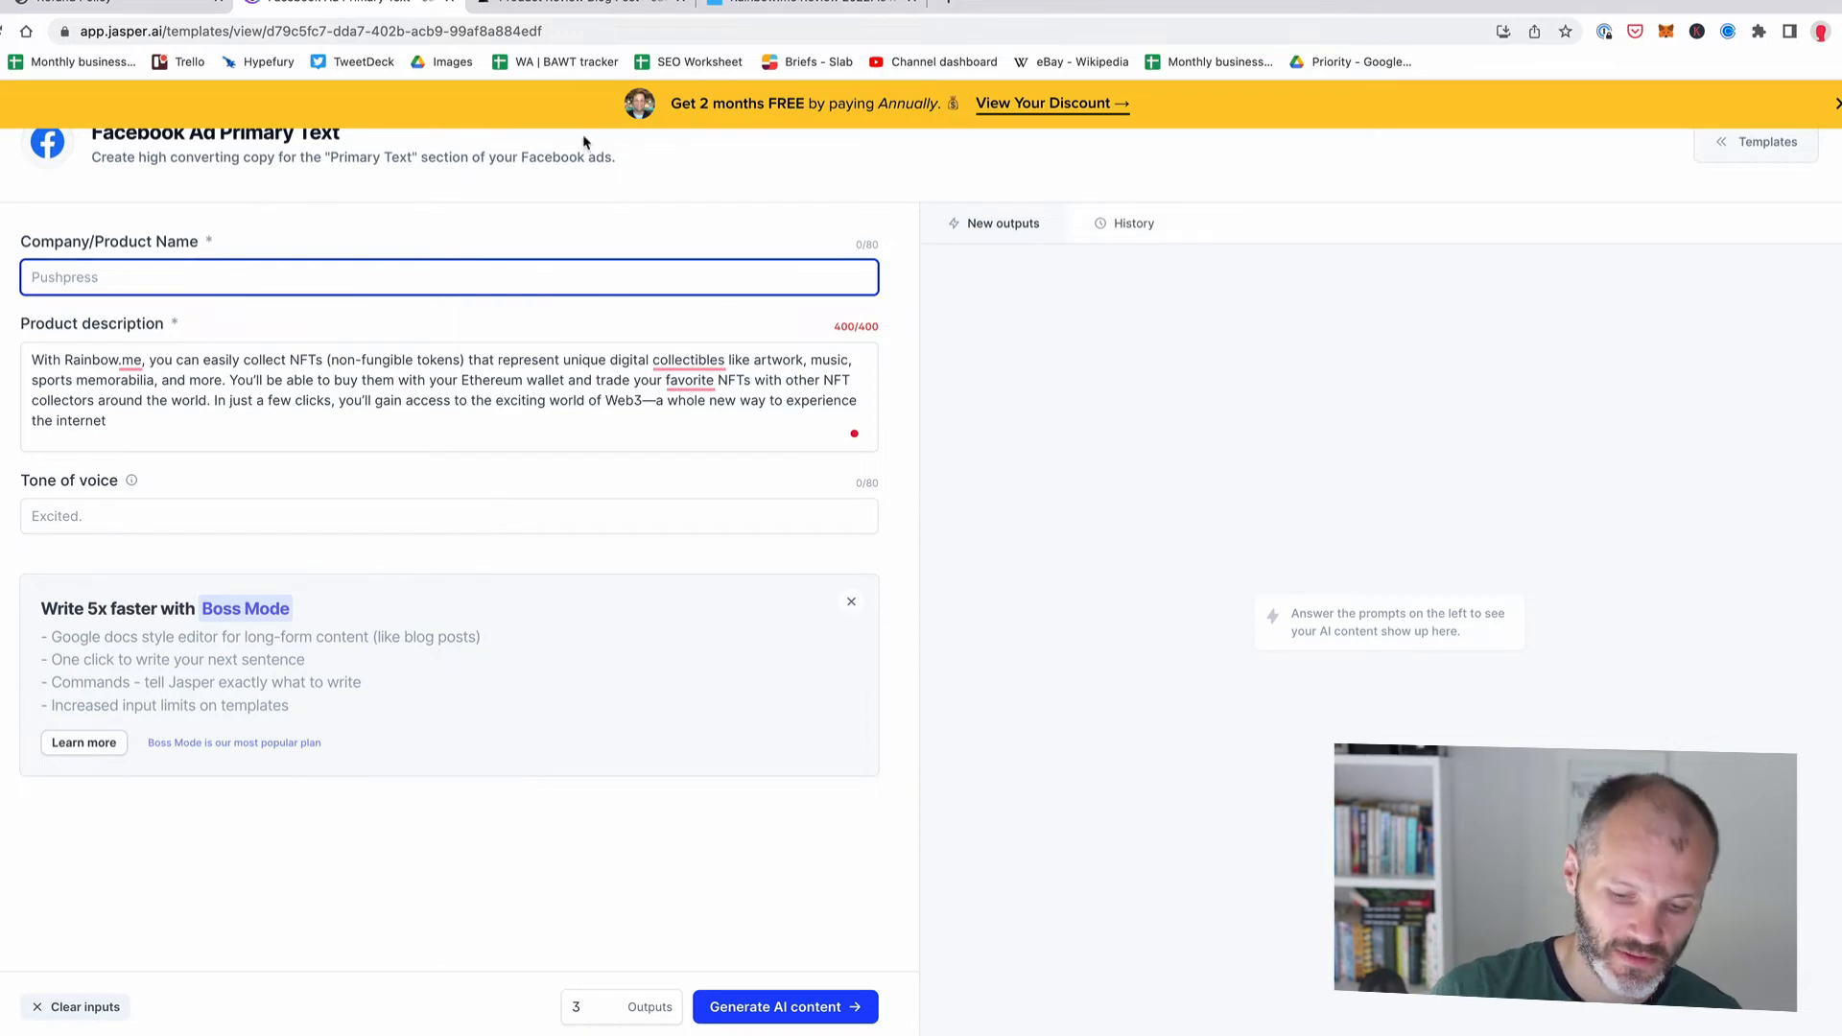
{"action": "type", "text": "Rainbow.me"}
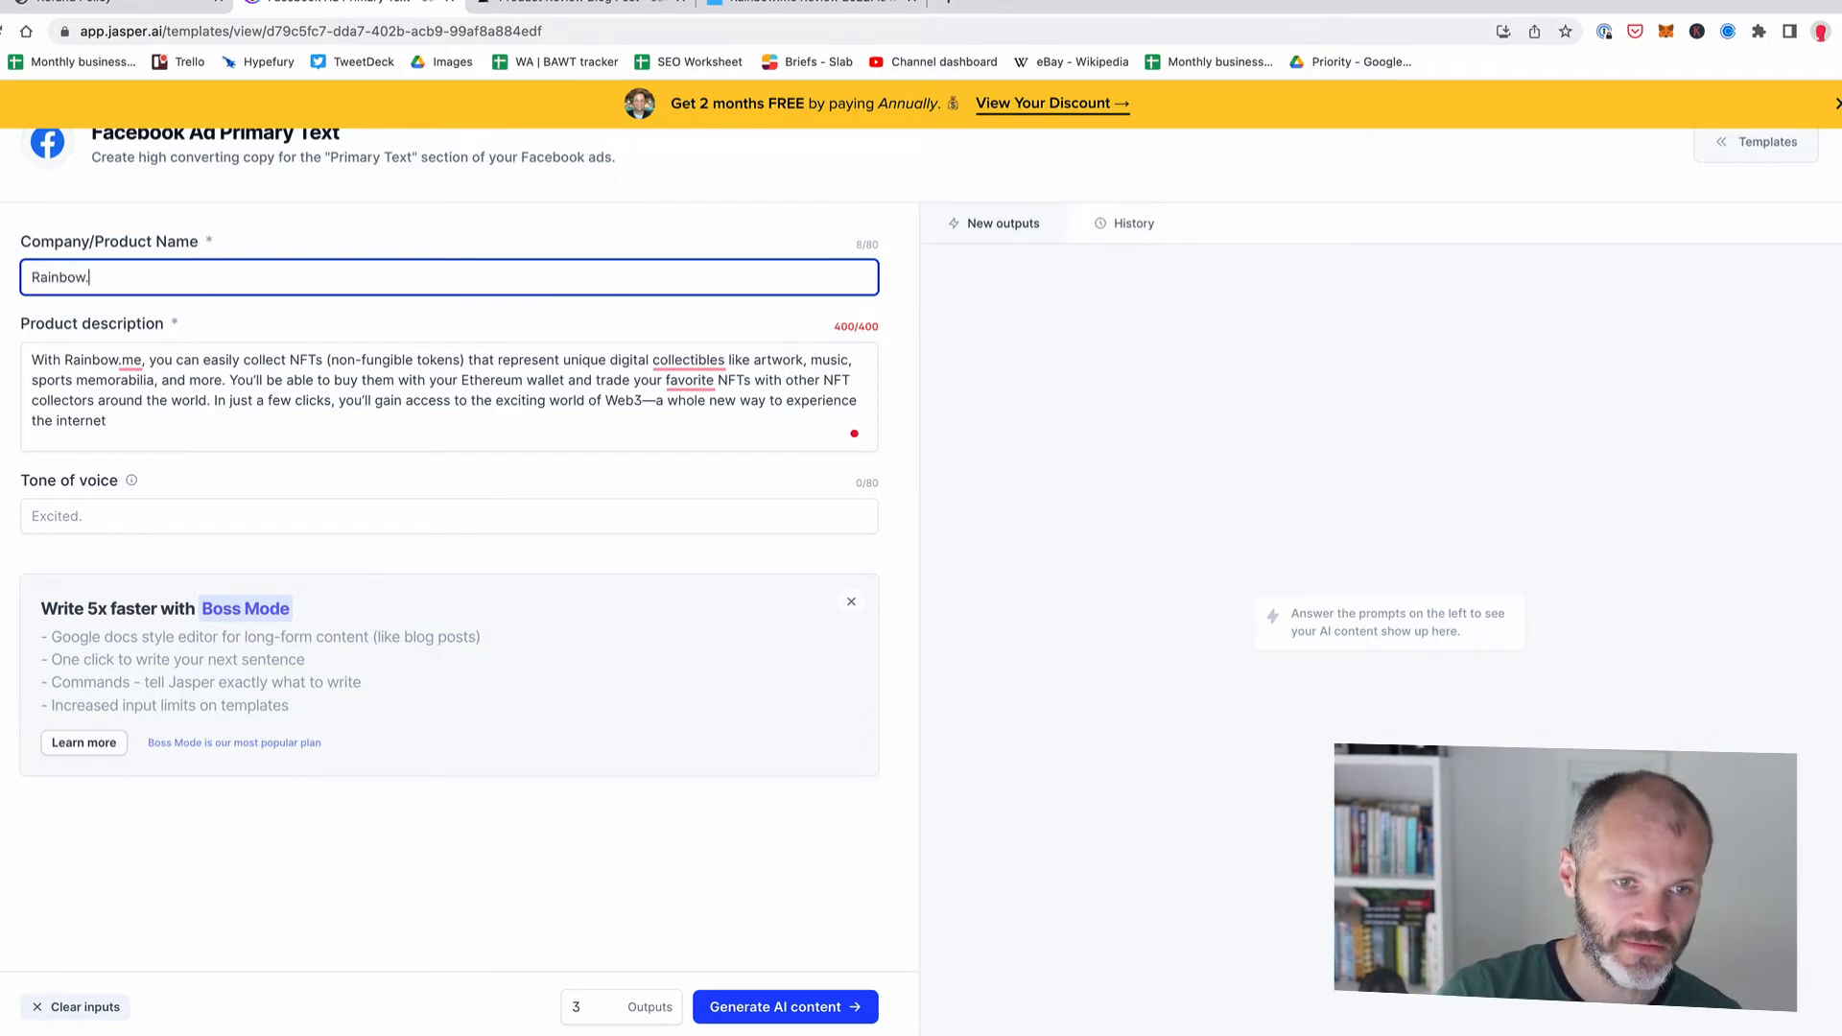
{"action": "left_click", "coordinate": [857, 1009]}
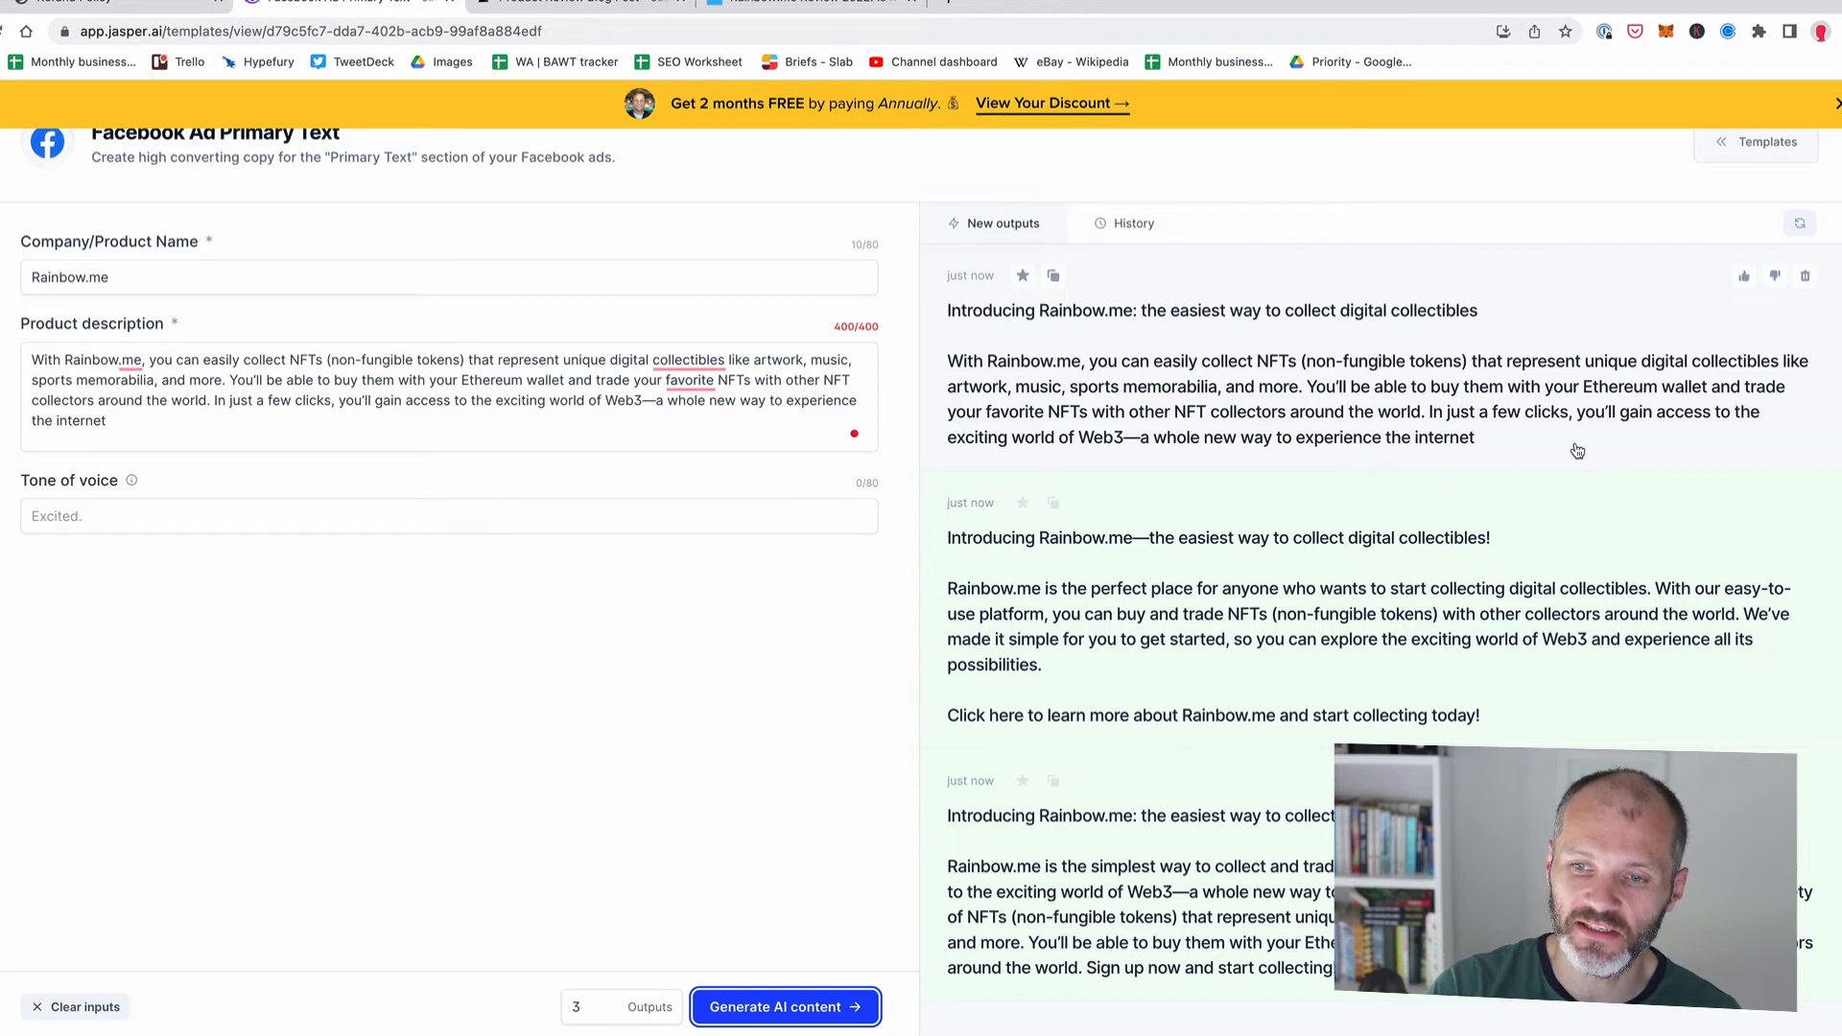
{"action": "scroll", "coordinate": [1542, 453], "scroll_direction": "down", "scroll_amount": 1}
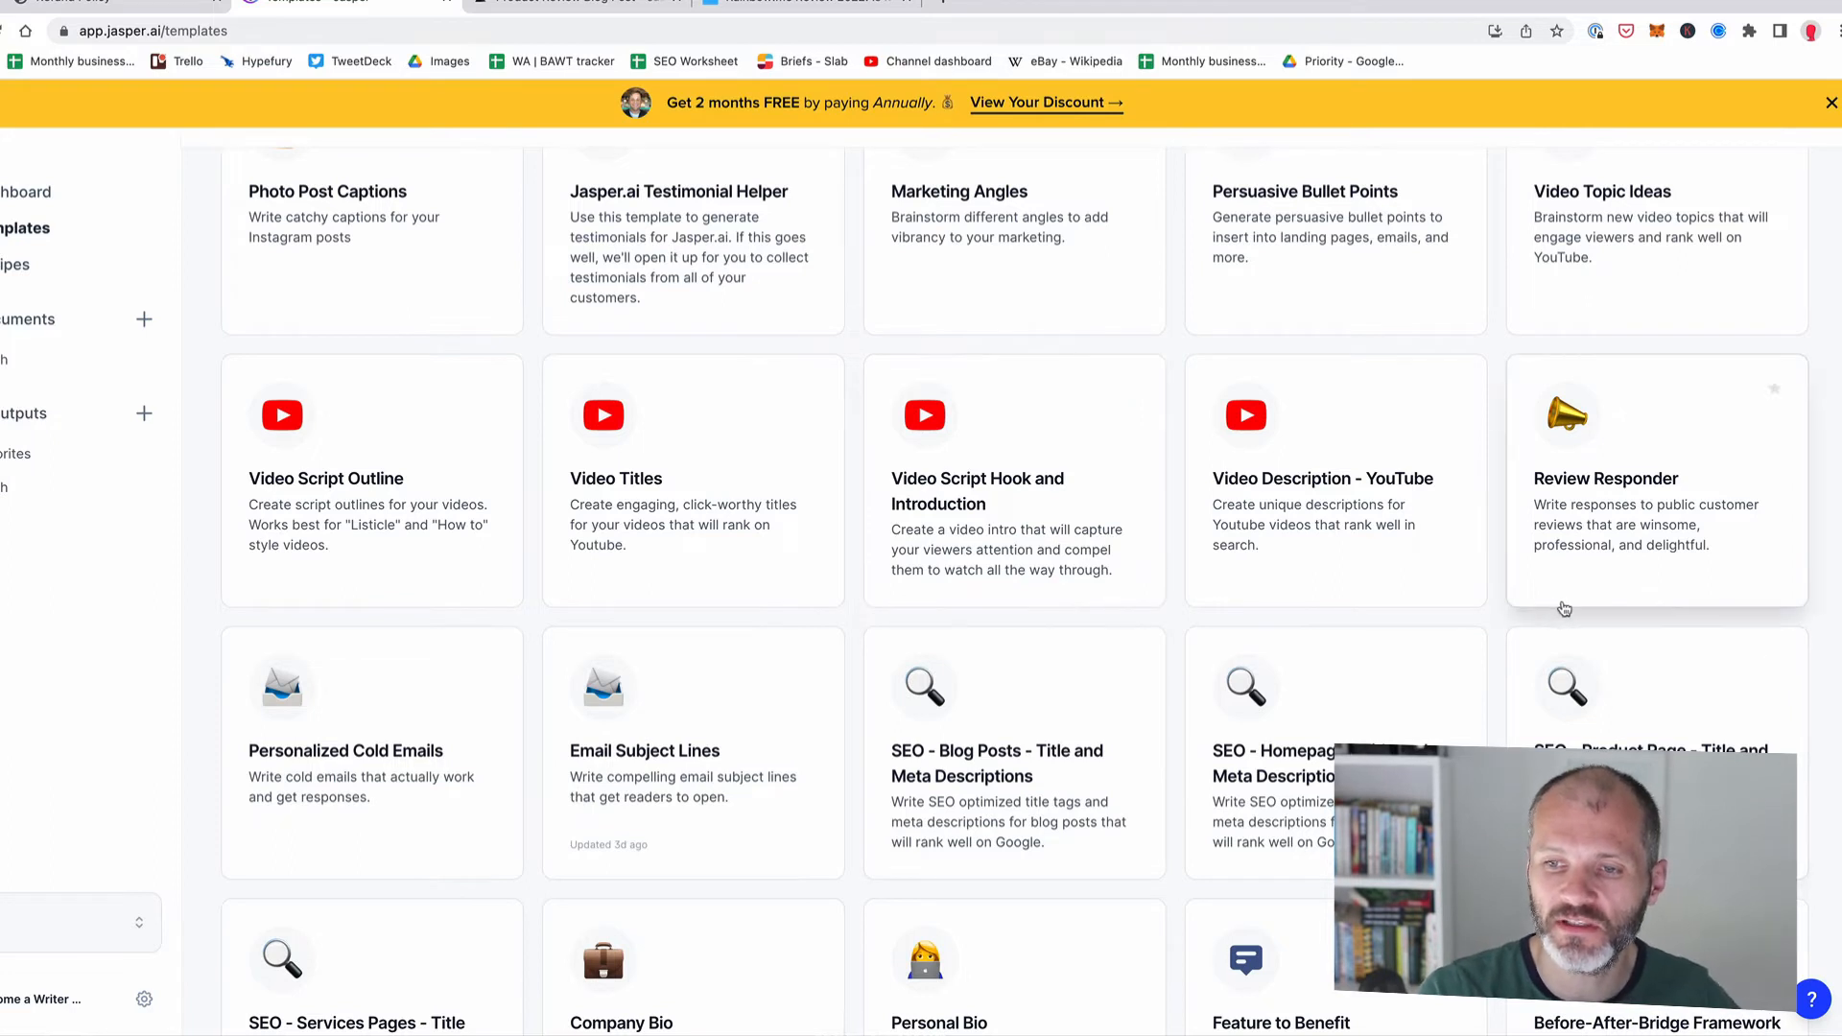
Step: Open the Video Description - YouTube template and set its keyword to rank for to "Rainbow.me wallet review"
{"action": "left_click", "coordinate": [1396, 527]}
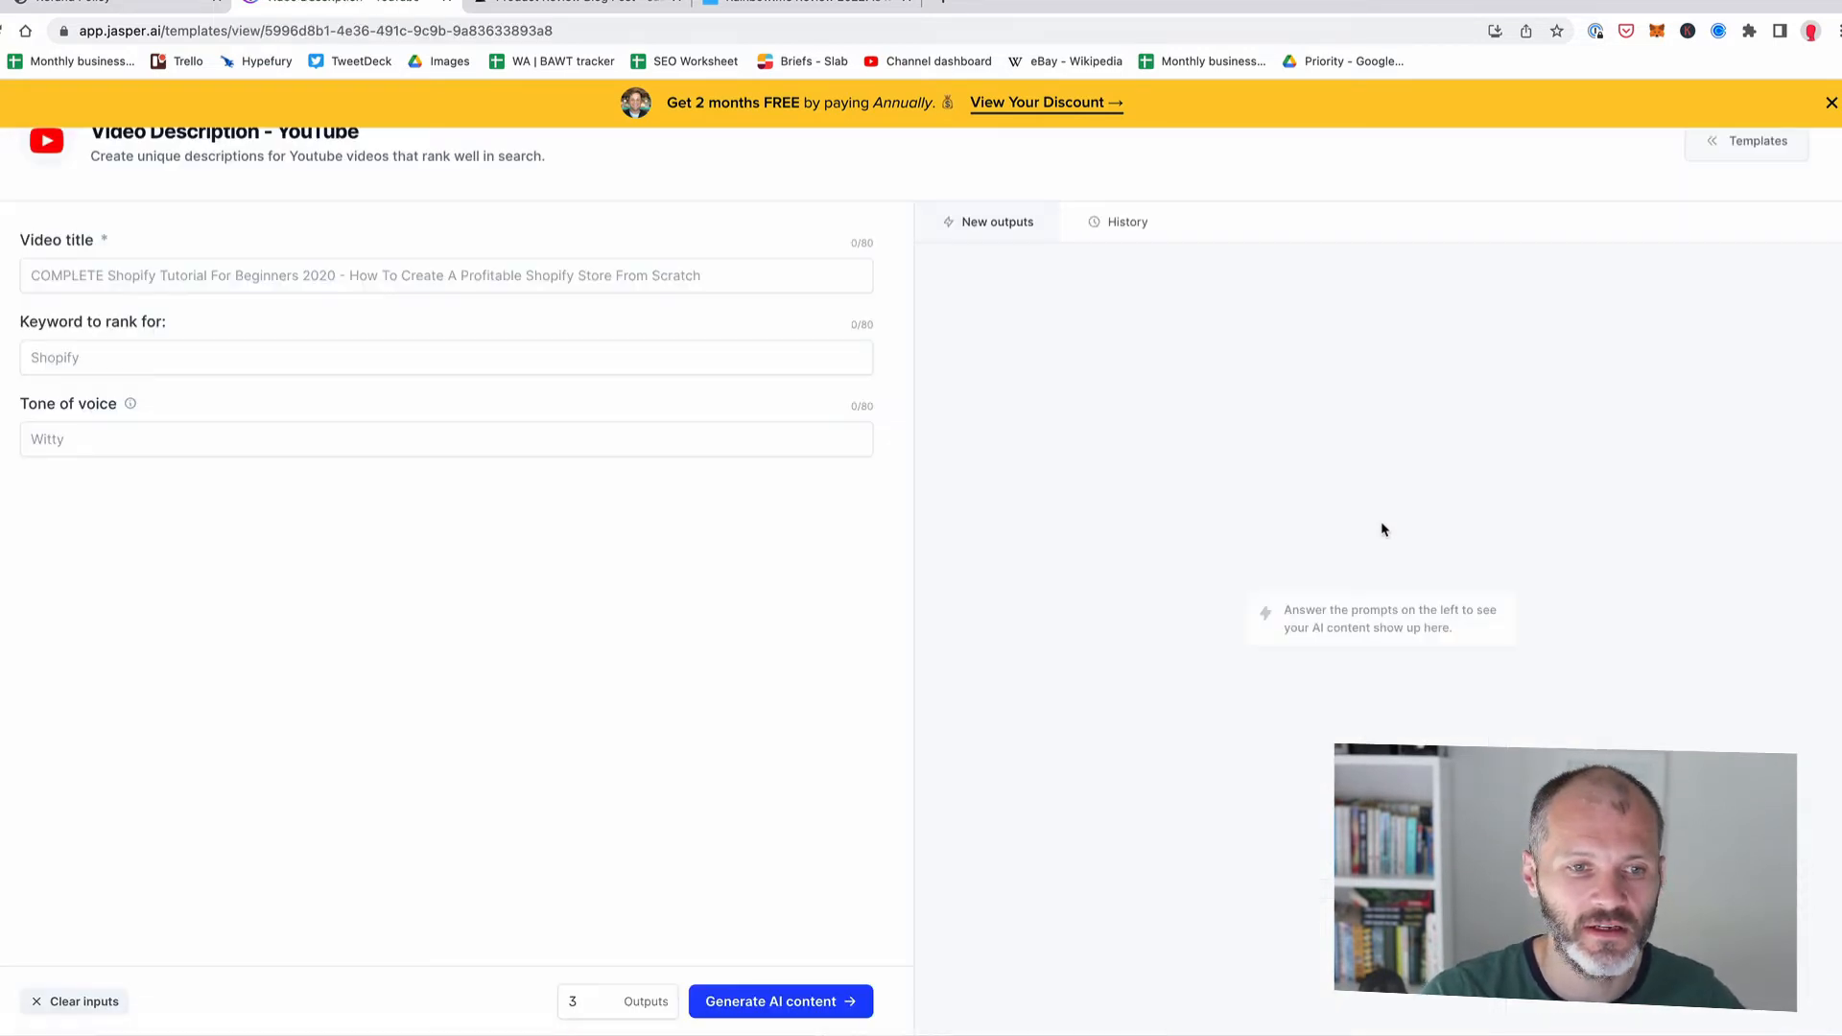
{"action": "left_click", "coordinate": [349, 371]}
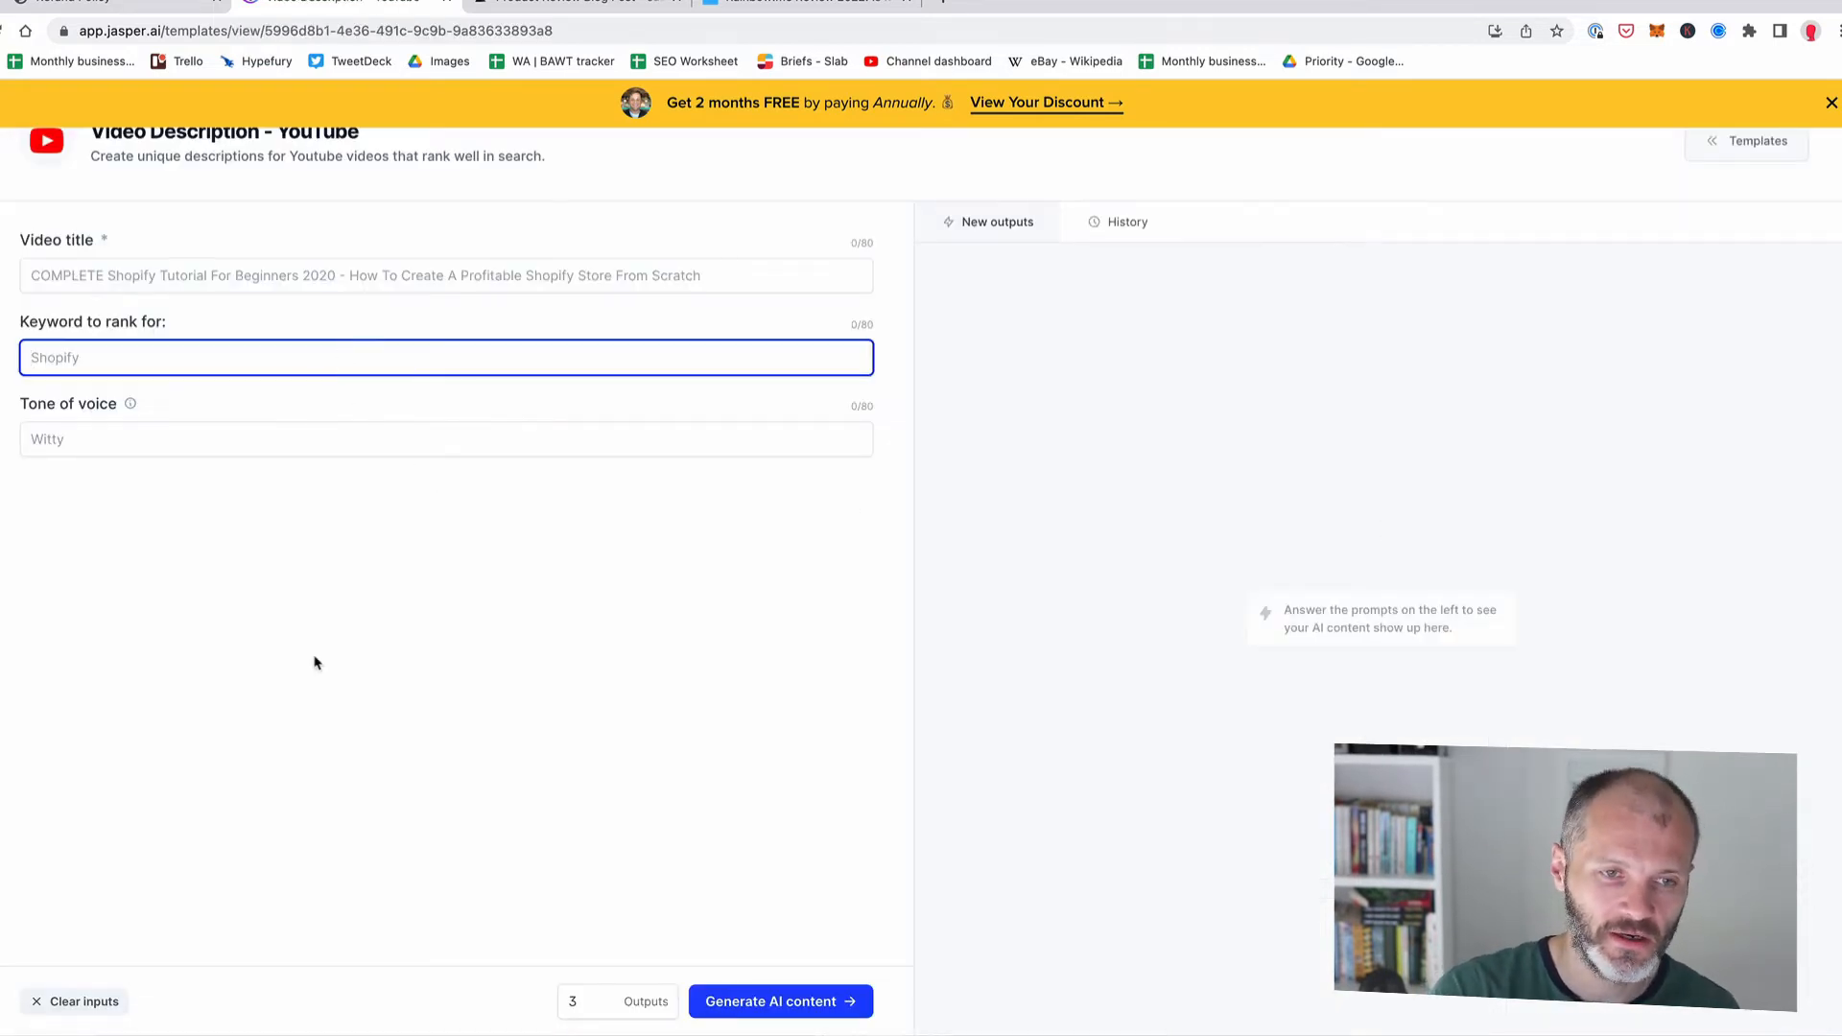
{"action": "type", "text": "Rainb"}
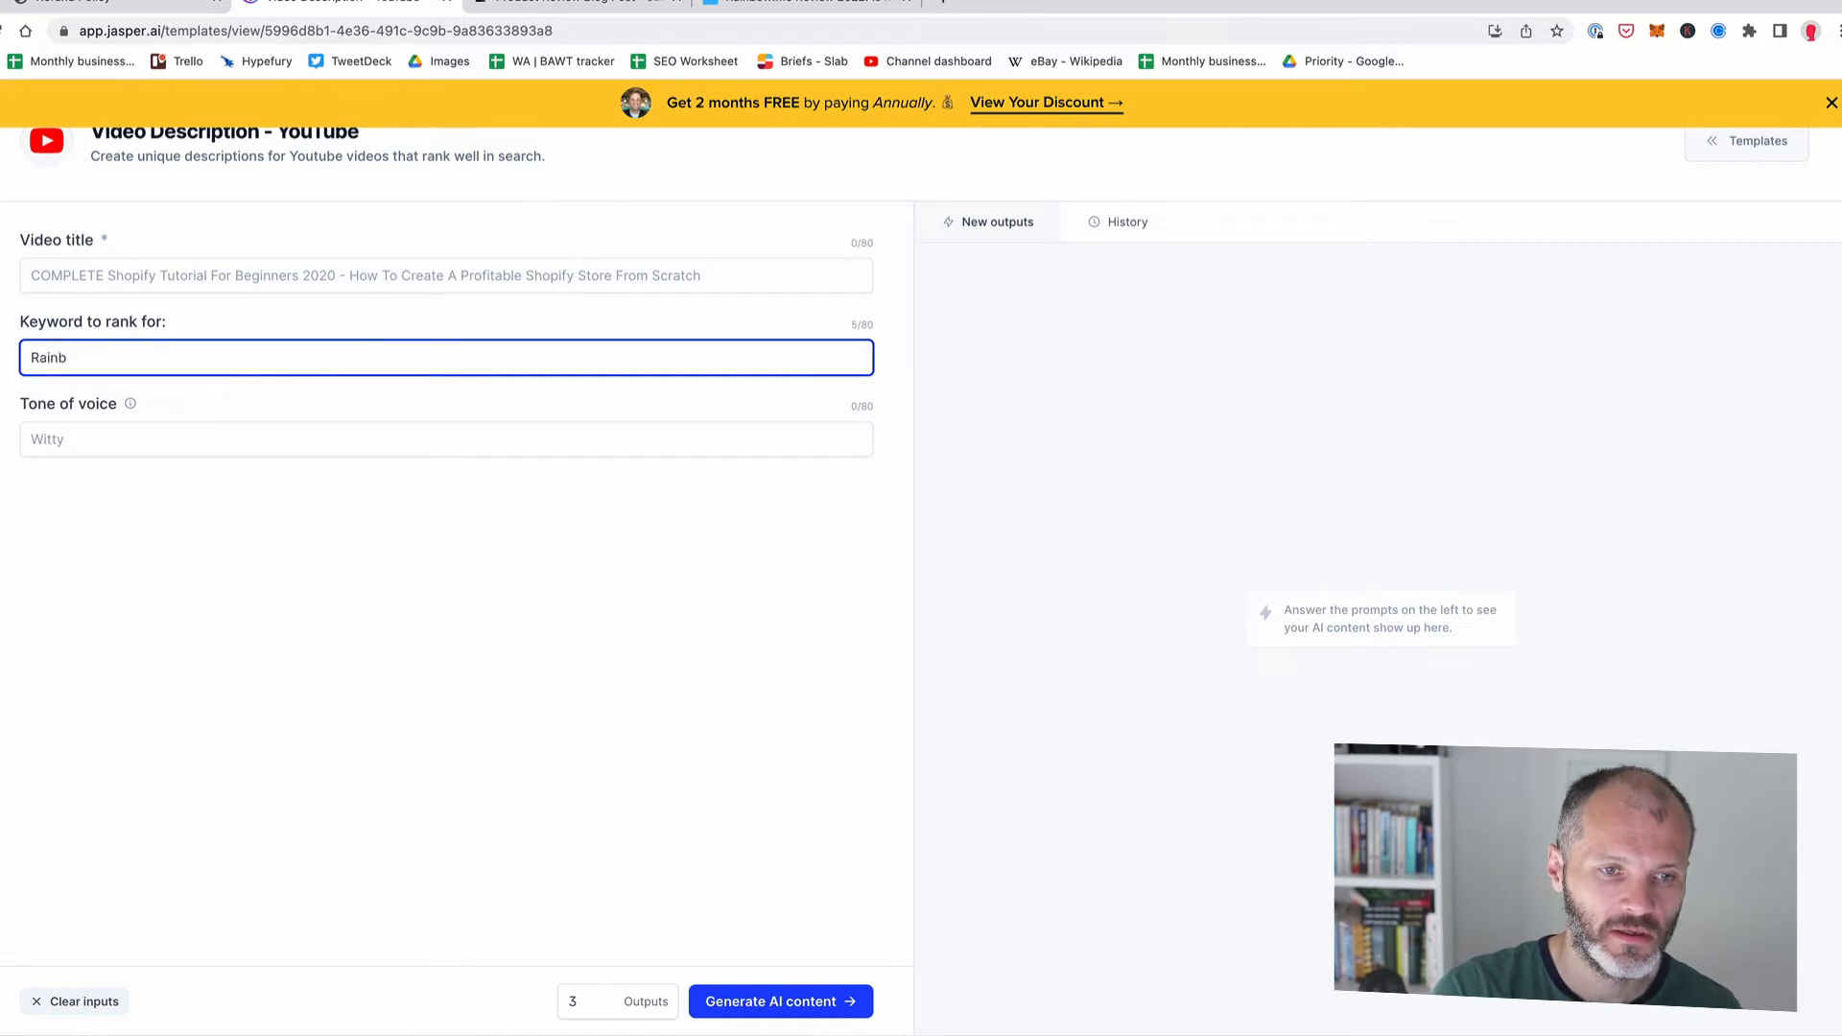
{"action": "type", "text": "ow.m"}
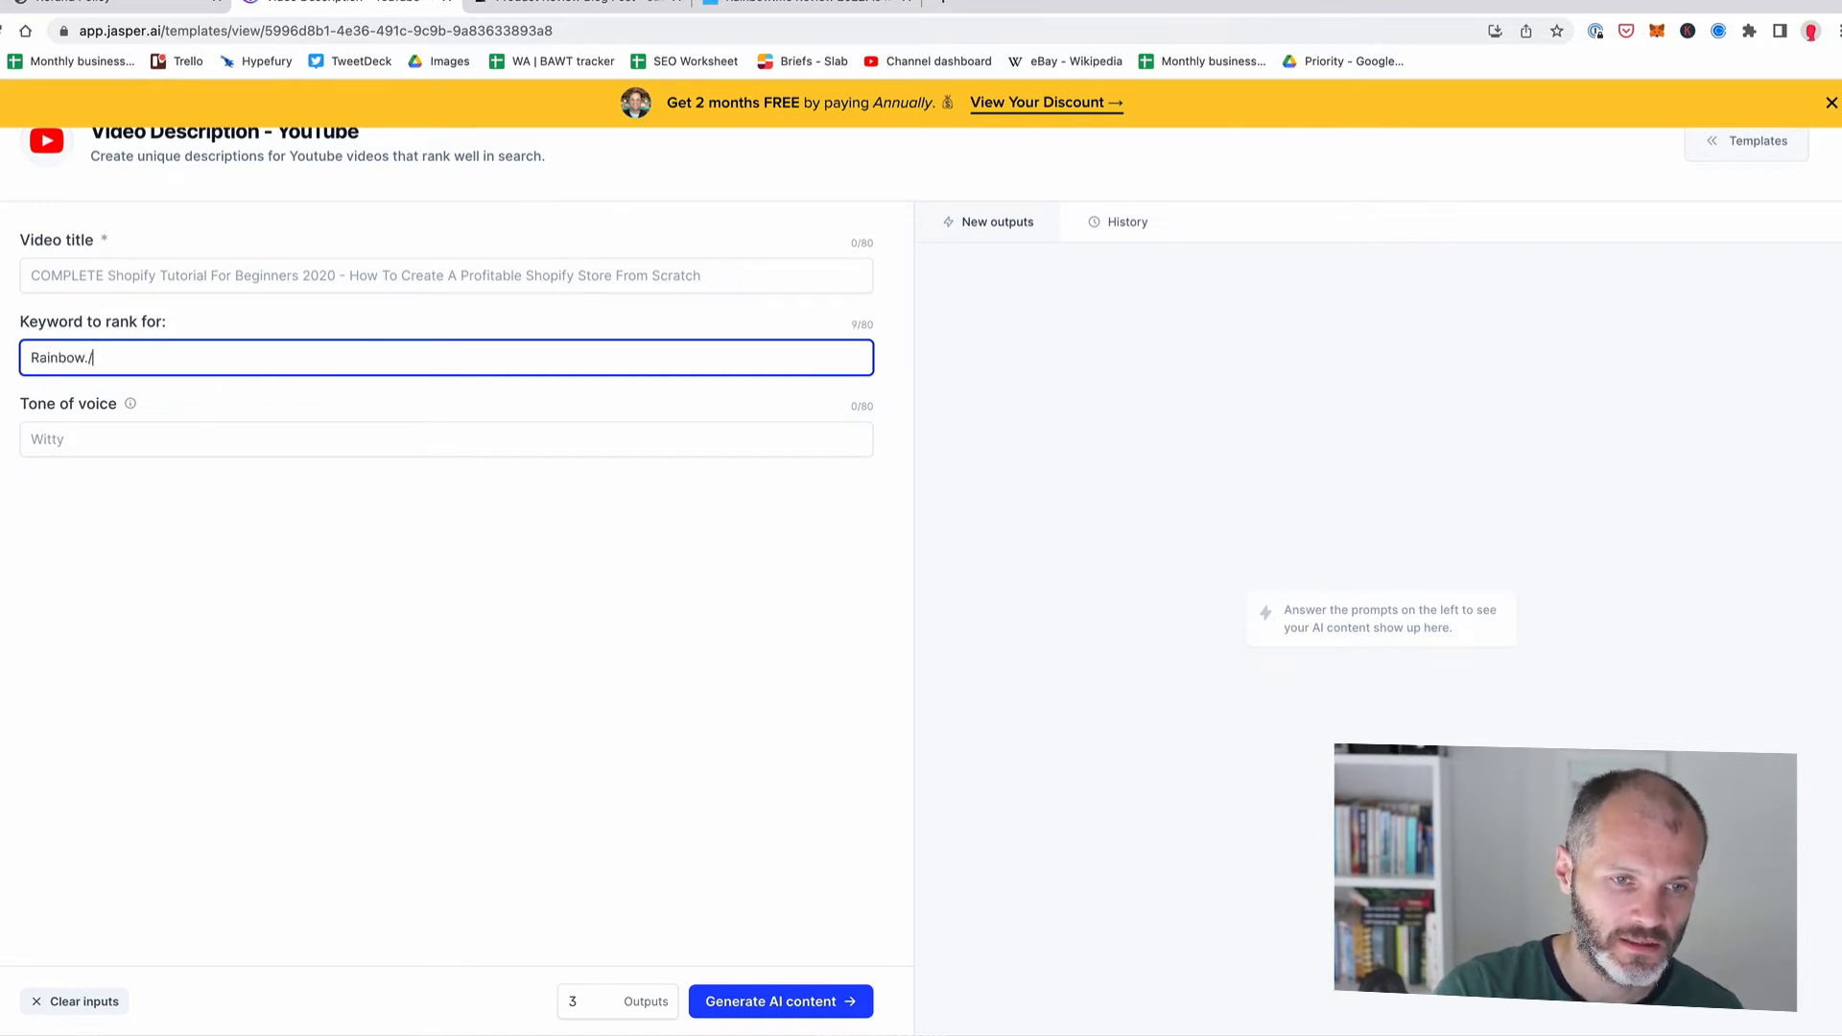
{"action": "type", "text": "e wall"}
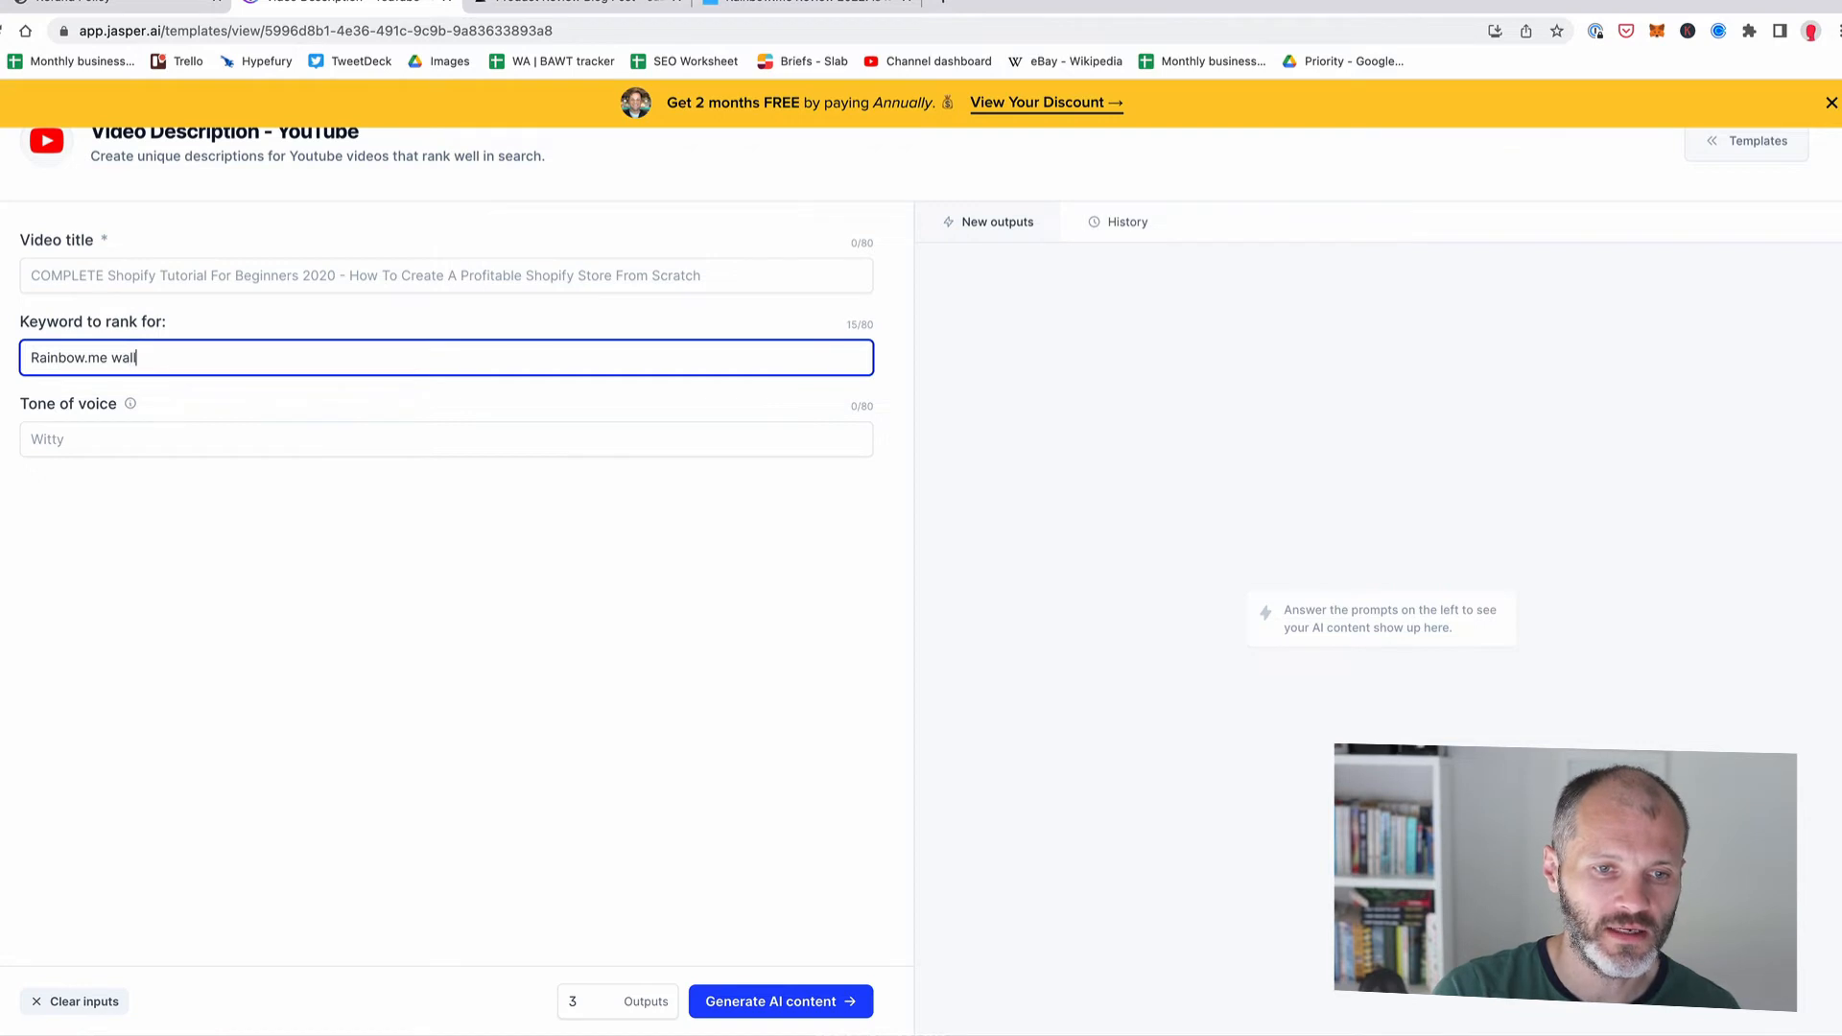
{"action": "type", "text": " review"}
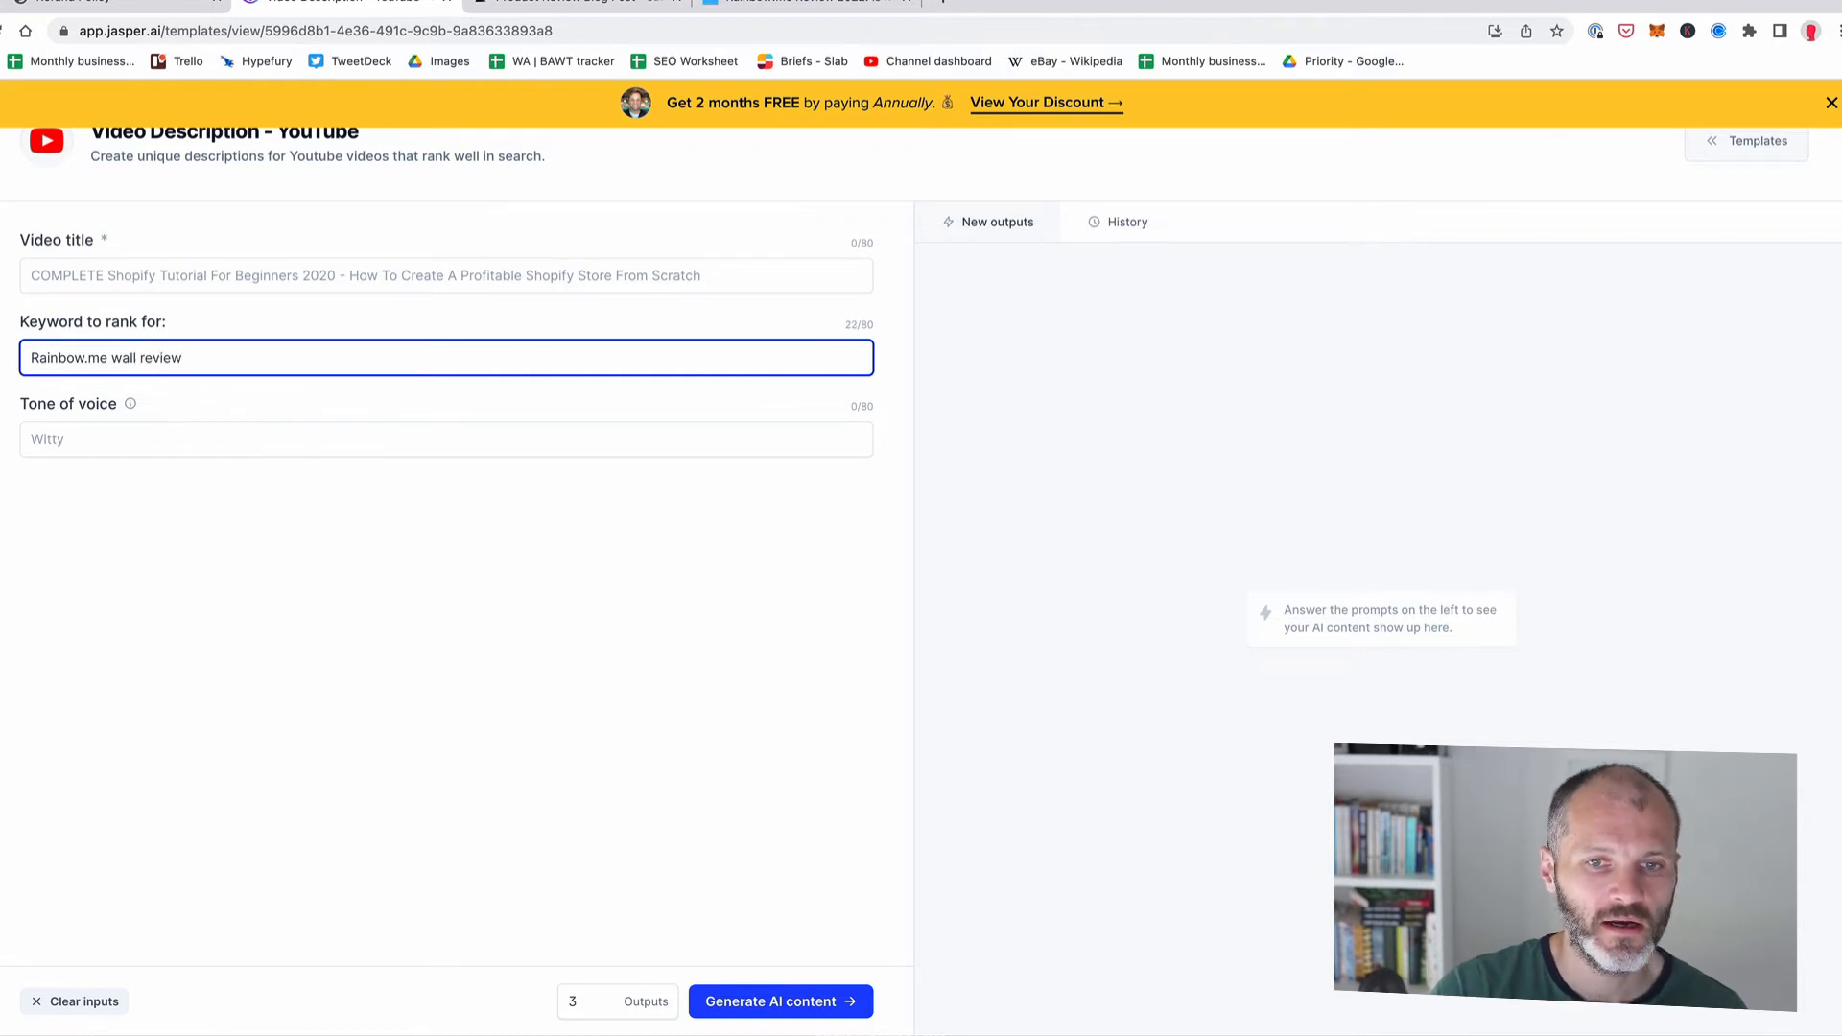
{"action": "triple_click", "coordinate": [174, 357]}
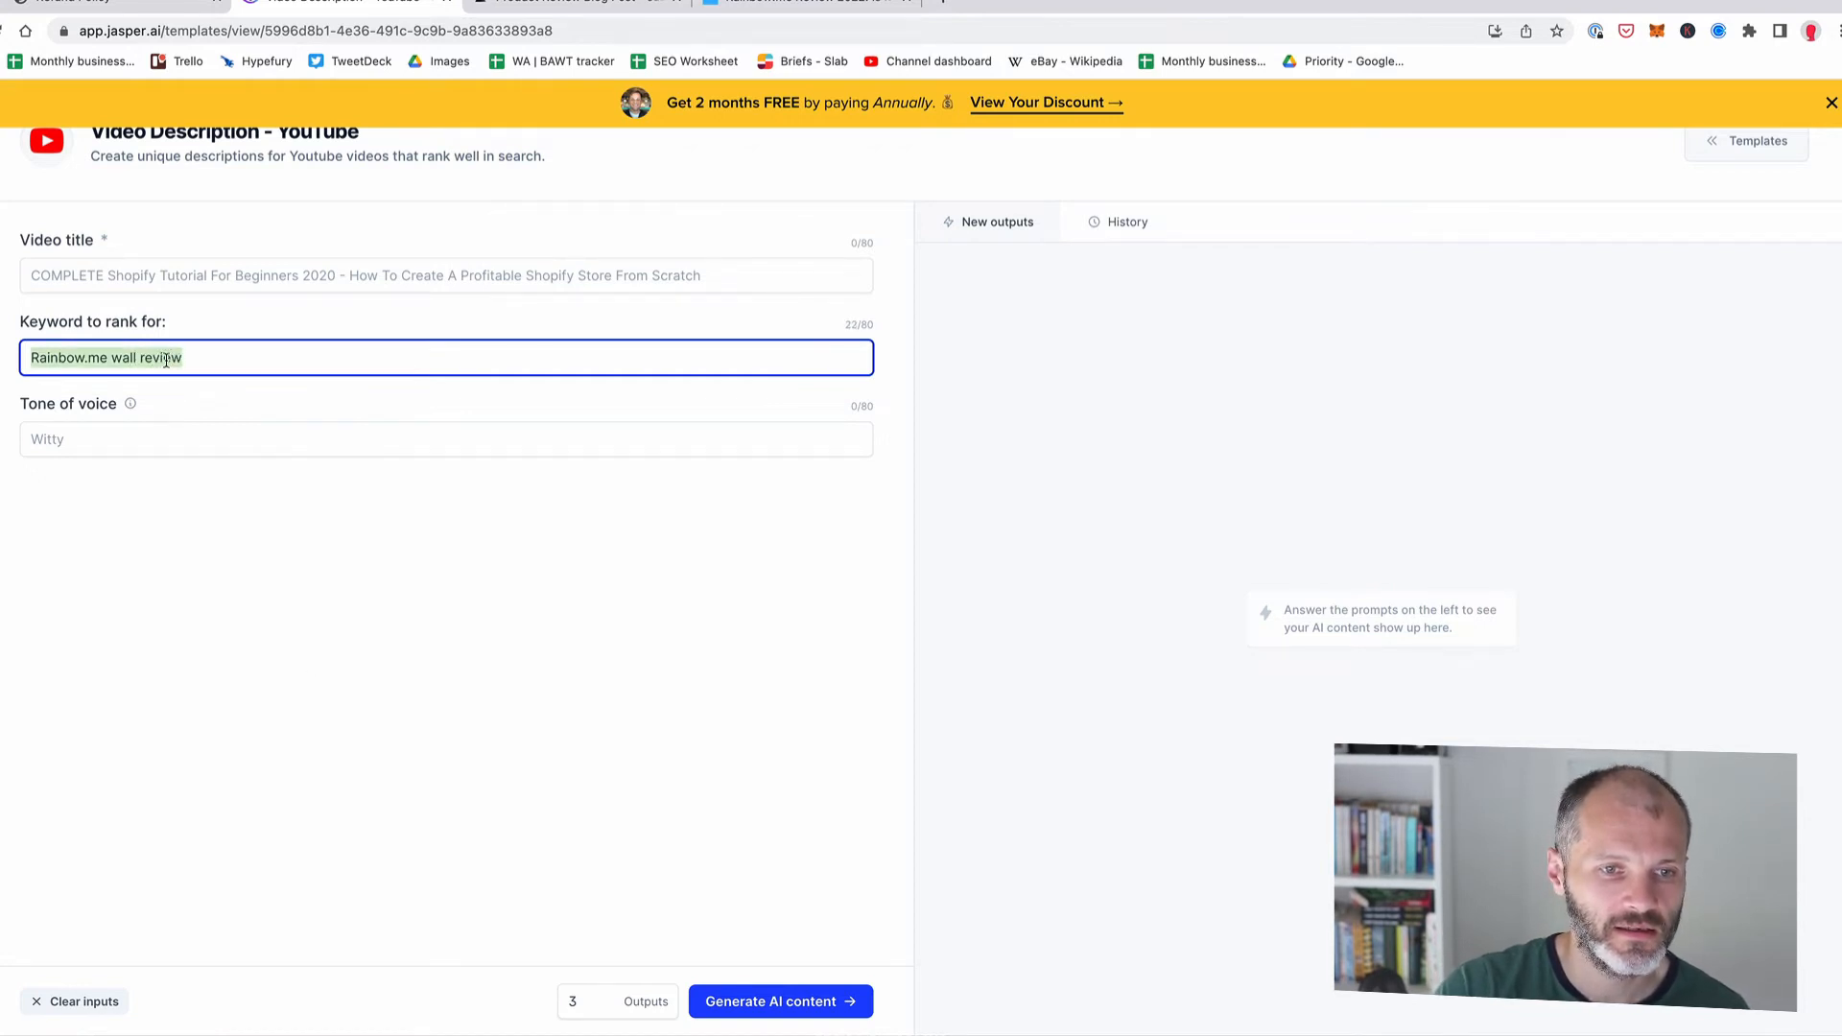
{"action": "left_click", "coordinate": [128, 355]}
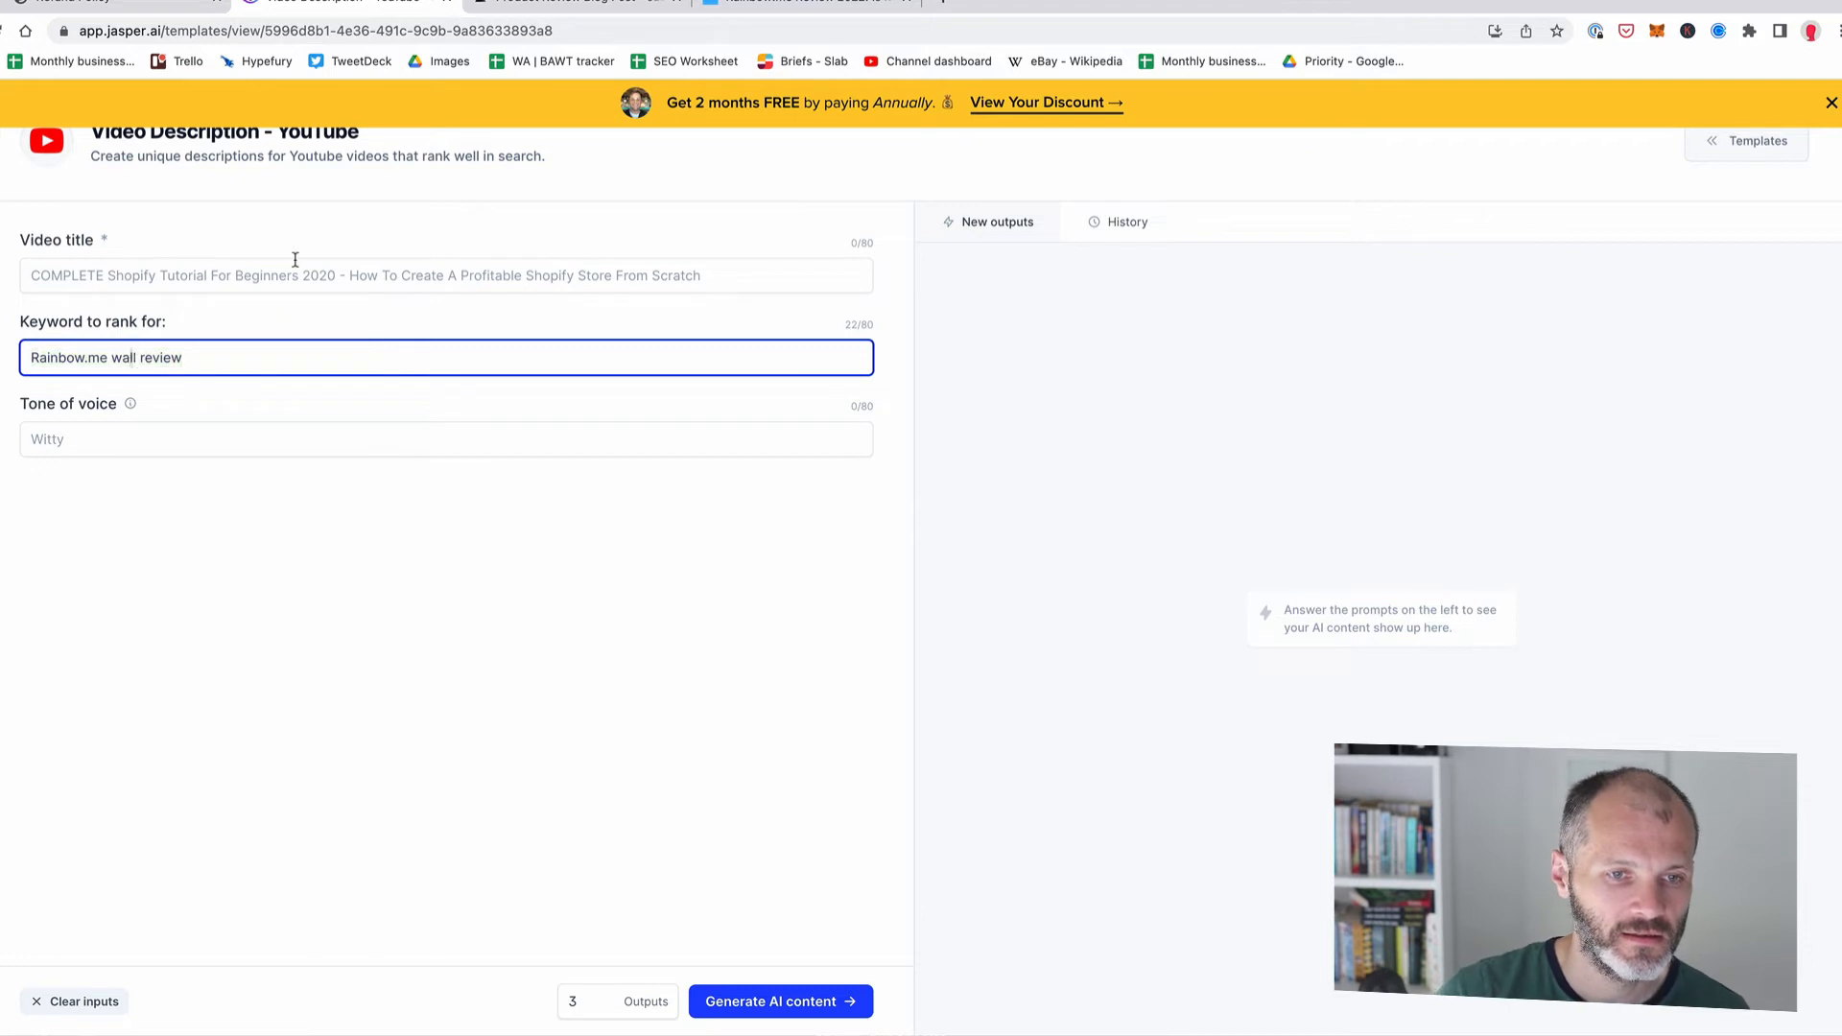
{"action": "type", "text": "et"}
Step: Copy the keyword "Rainbow.me wallet review" into the video title and generate the YouTube video descriptions
{"action": "key", "text": "super+a"}
{"action": "key", "text": "super+c"}
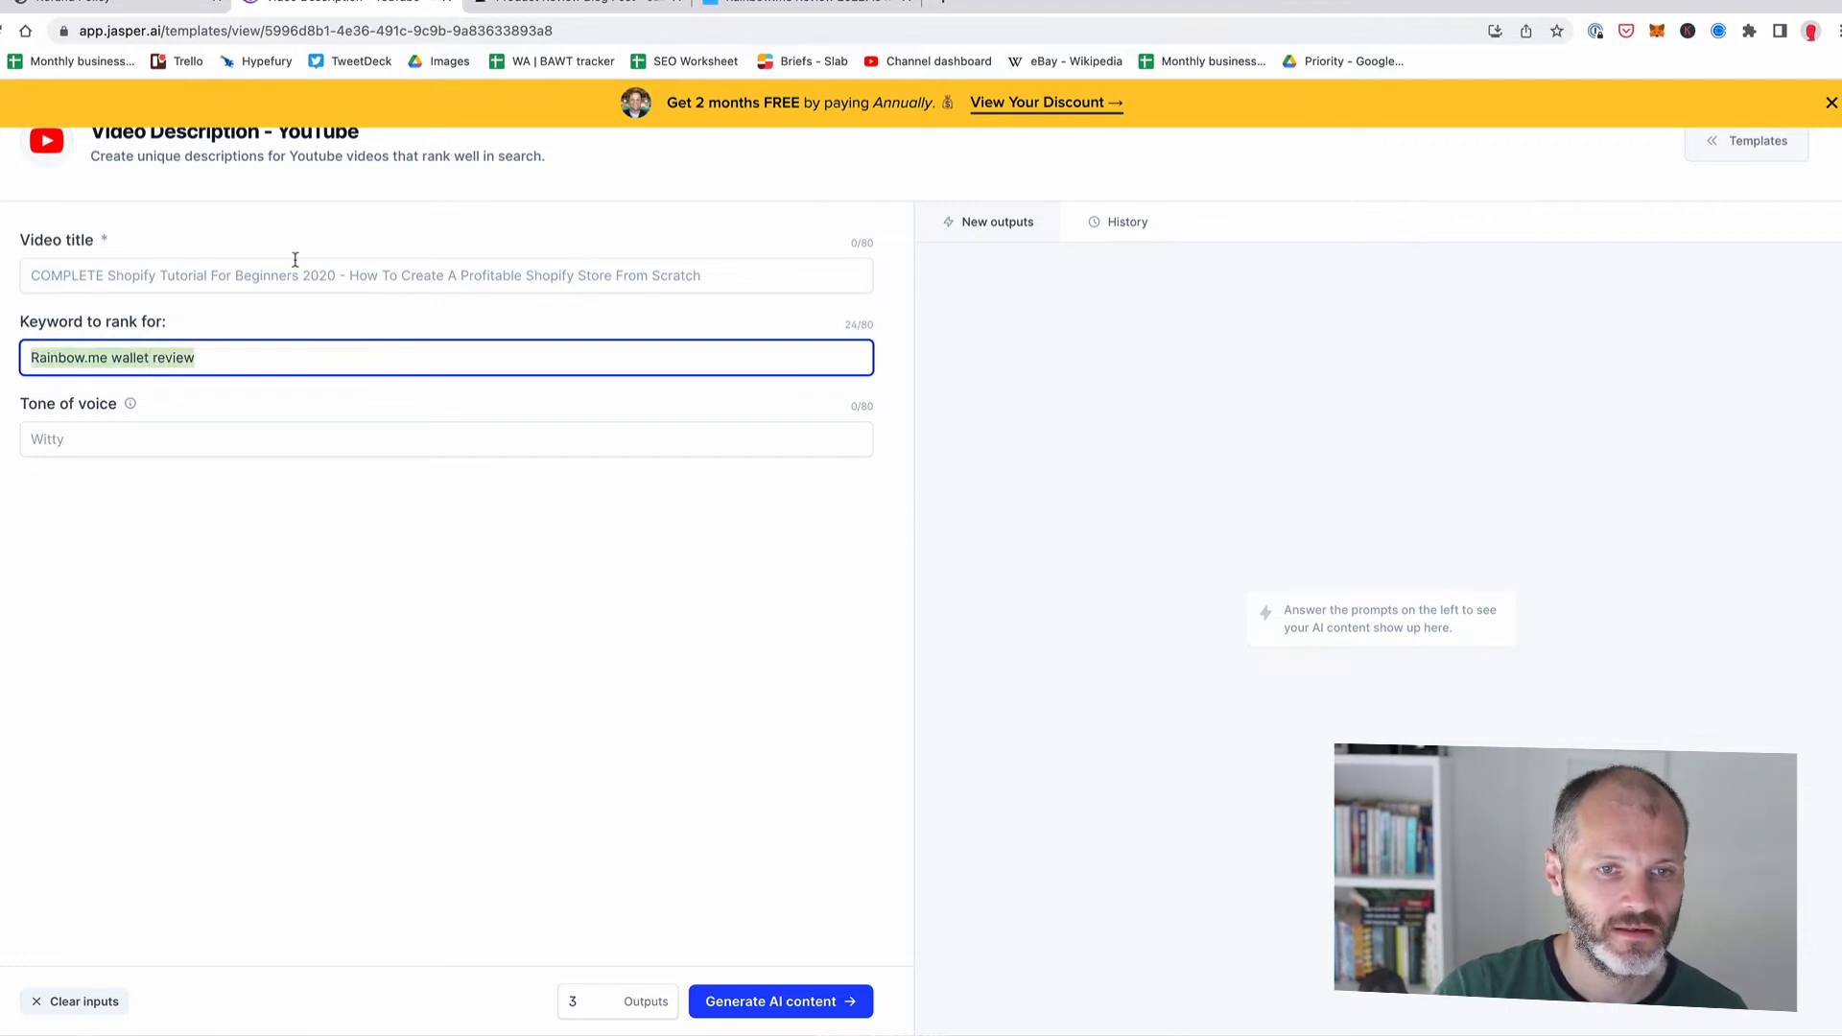
{"action": "left_click", "coordinate": [297, 271]}
{"action": "key", "text": "super+v"}
{"action": "left_click", "coordinate": [820, 990]}
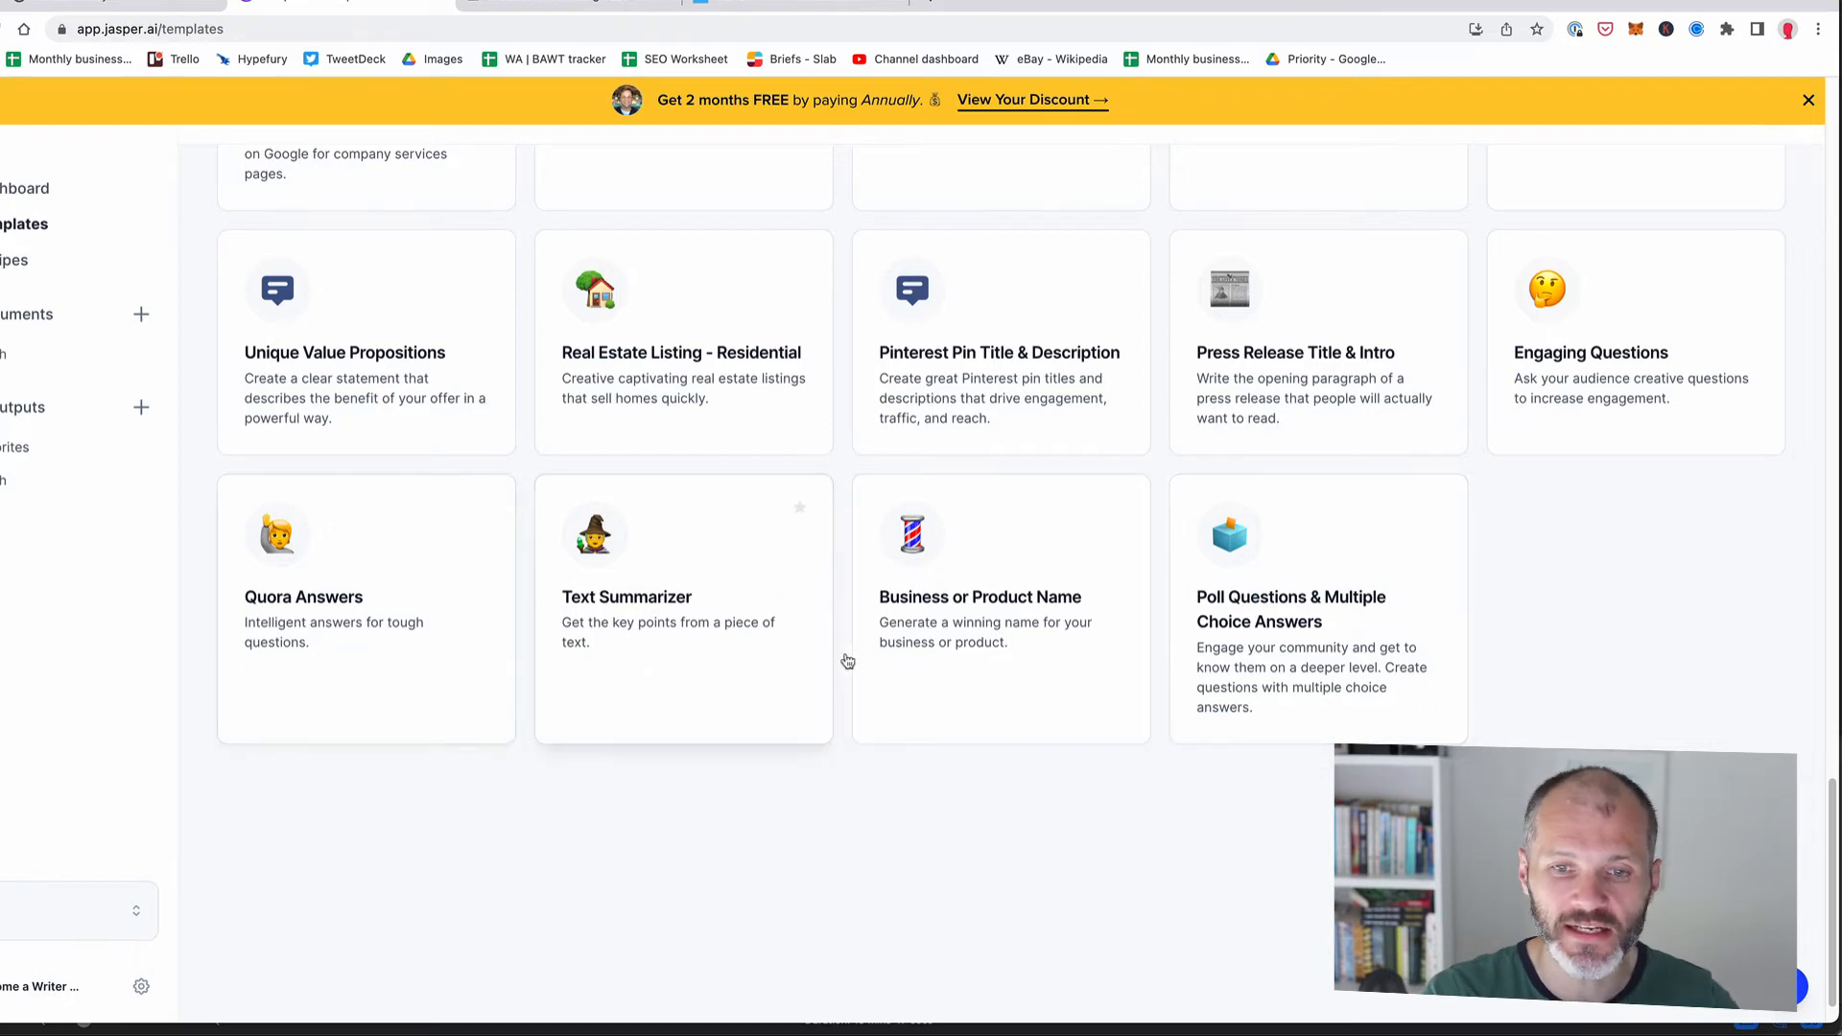
Step: Open the SEO - Blog Posts - Title and Meta Descriptions template and copy the title of the Rainbow.me review article
{"action": "scroll", "coordinate": [948, 600], "scroll_direction": "up", "scroll_amount": 4}
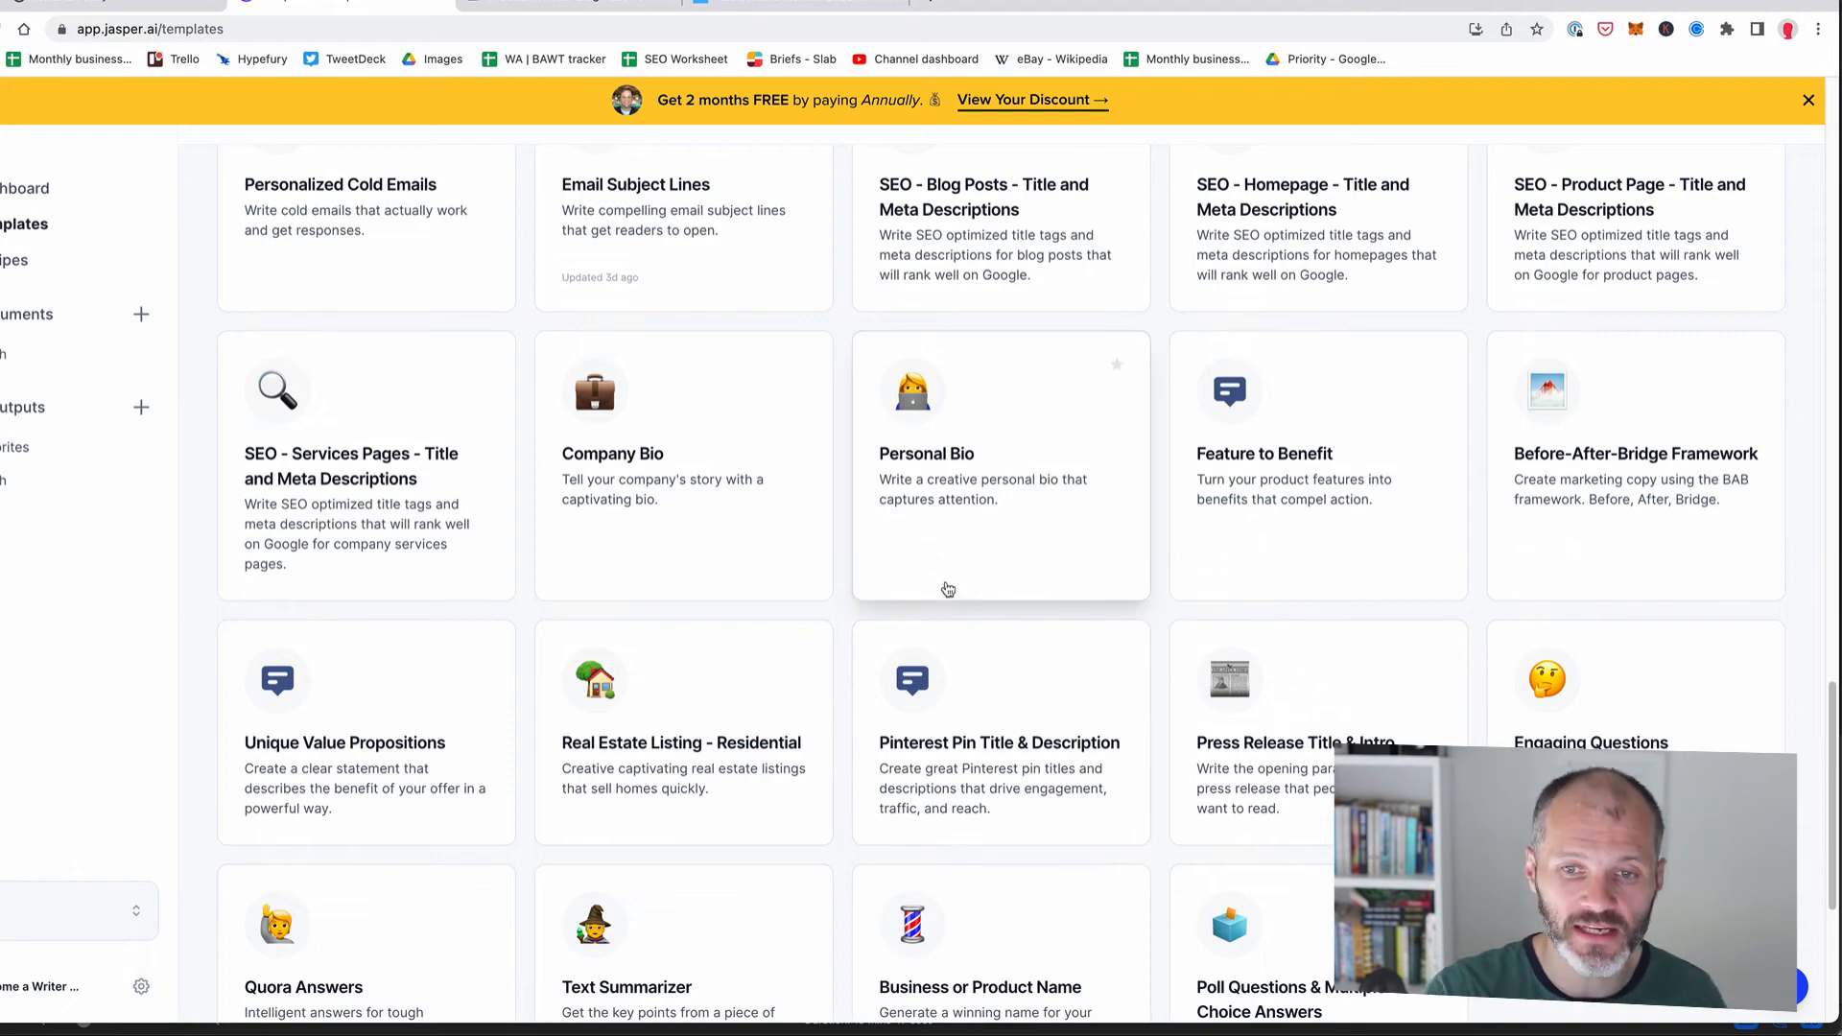
{"action": "scroll", "coordinate": [1009, 531], "scroll_direction": "up", "scroll_amount": 2}
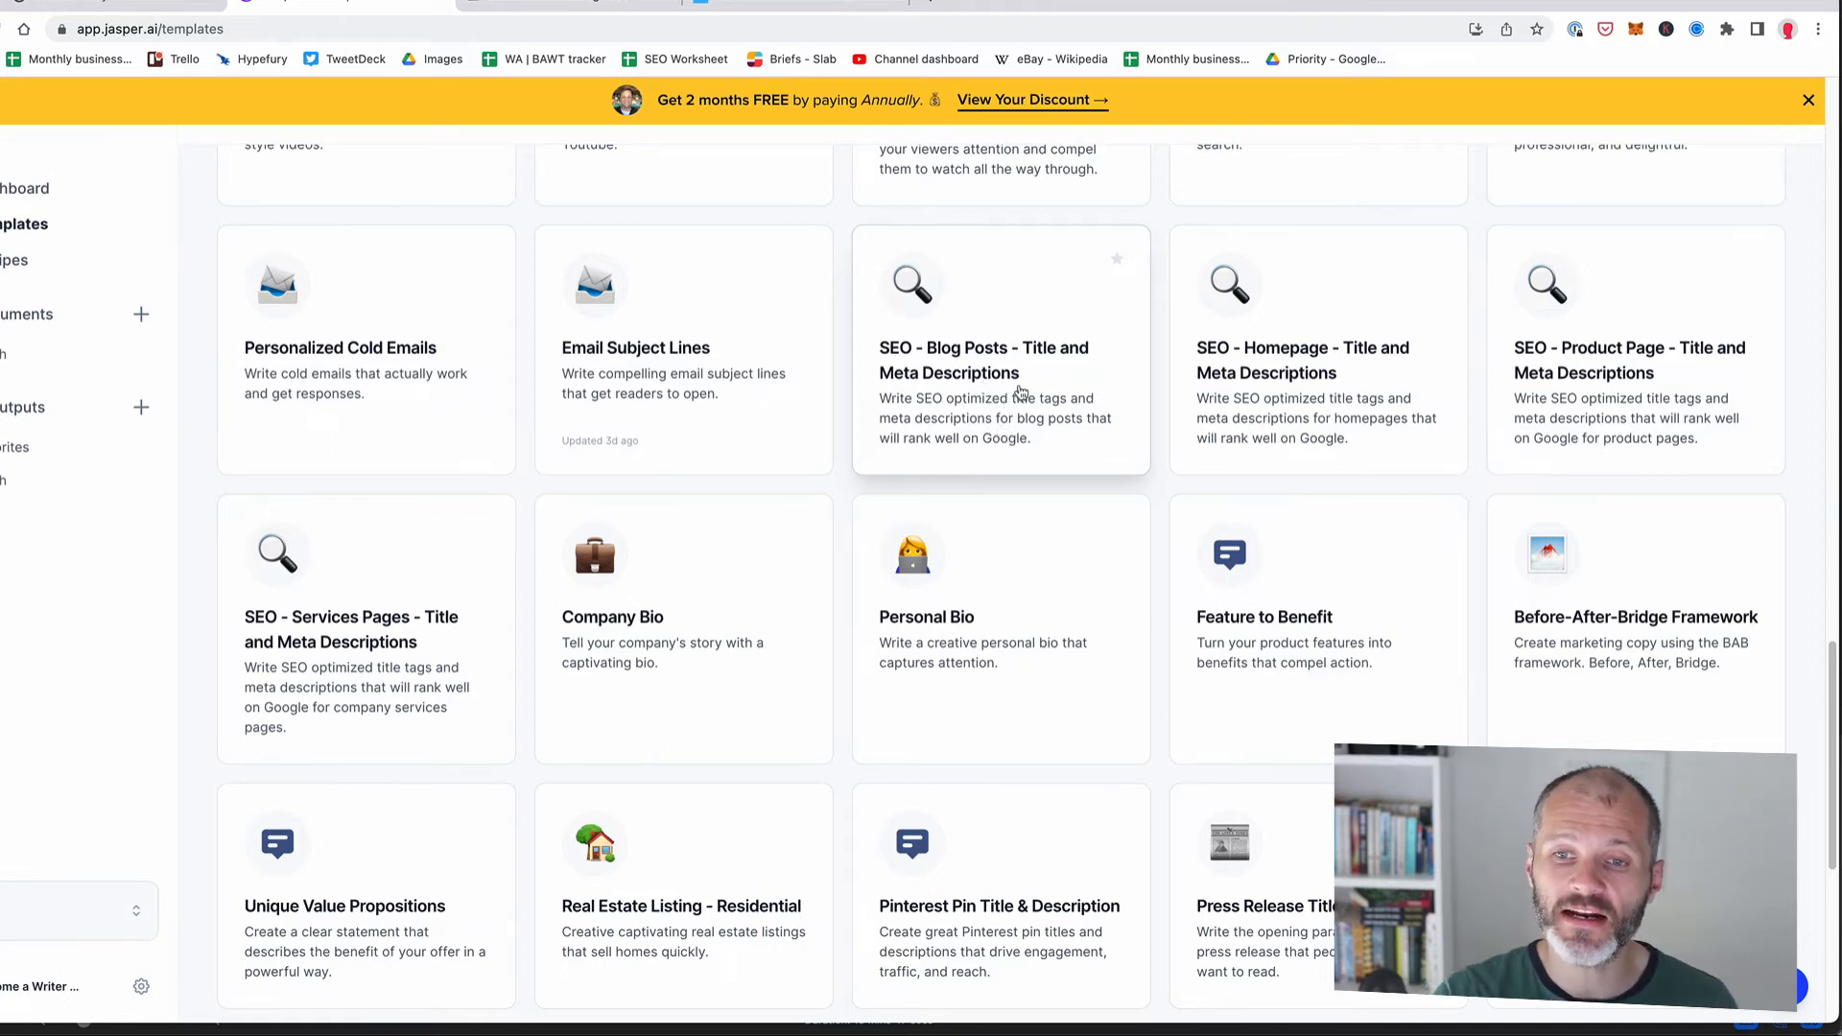
{"action": "left_click", "coordinate": [1020, 391]}
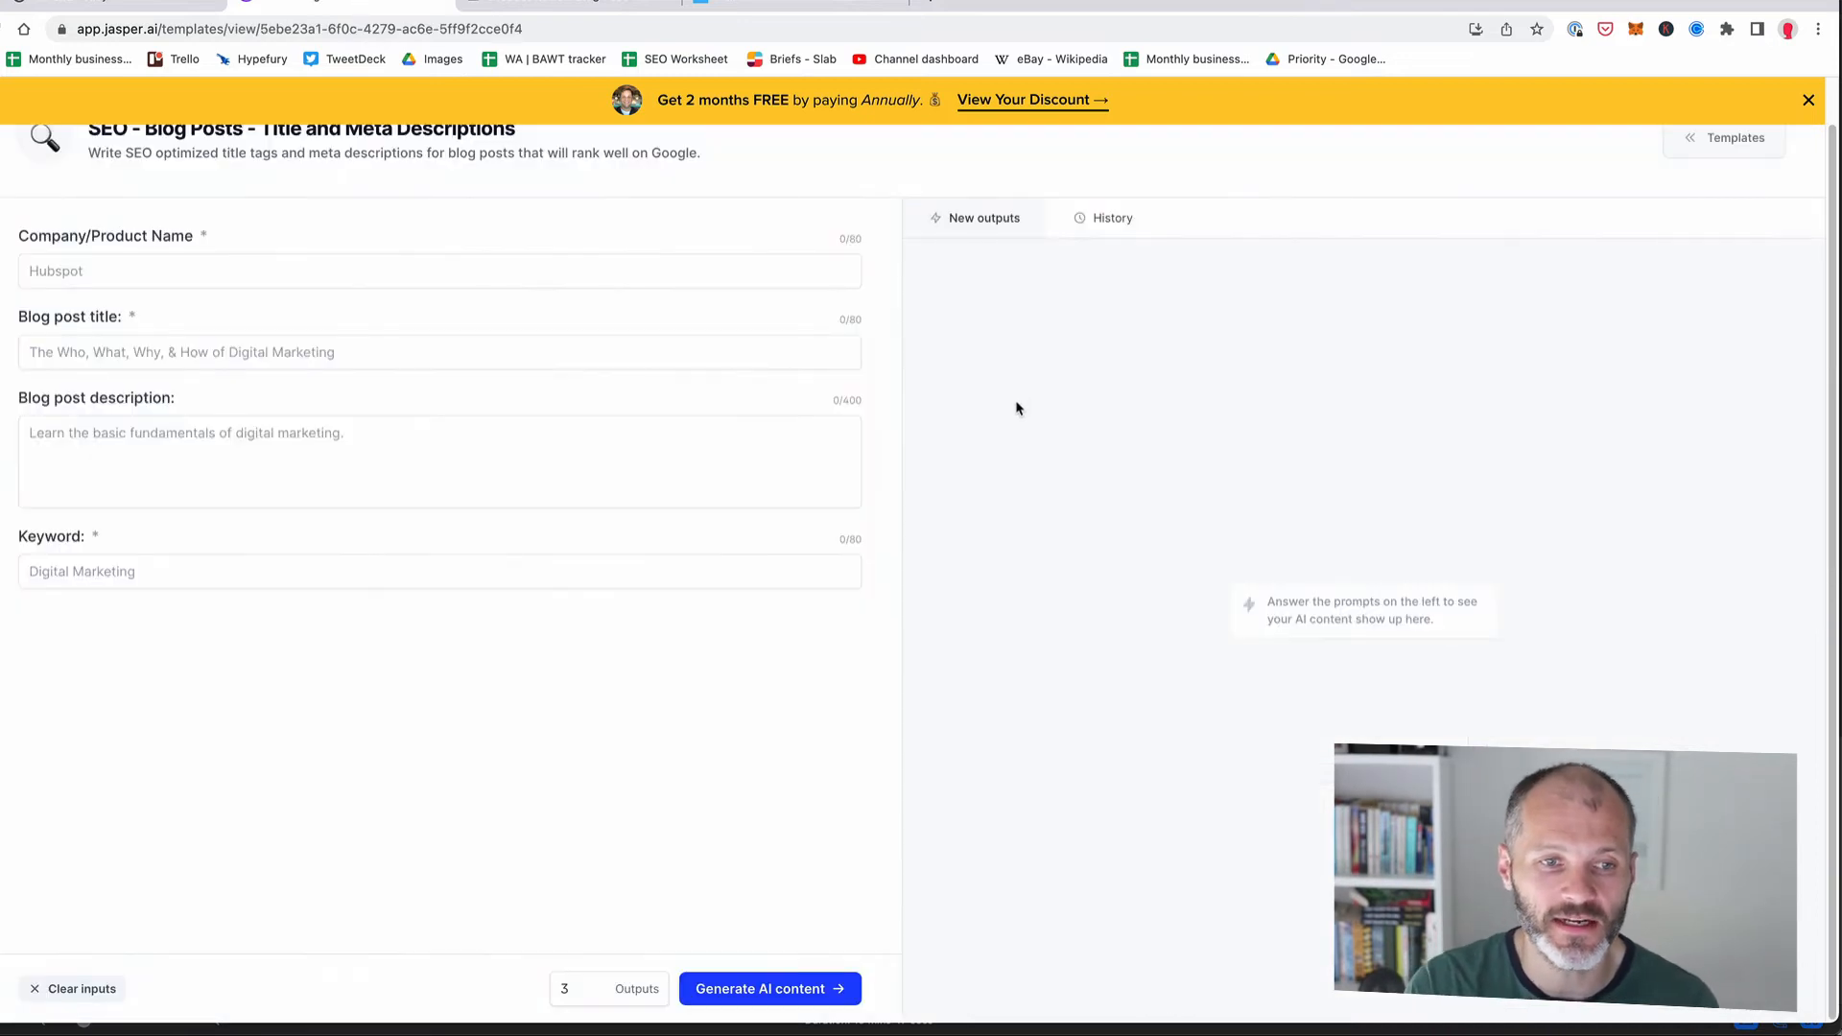
{"action": "left_click", "coordinate": [753, 4]}
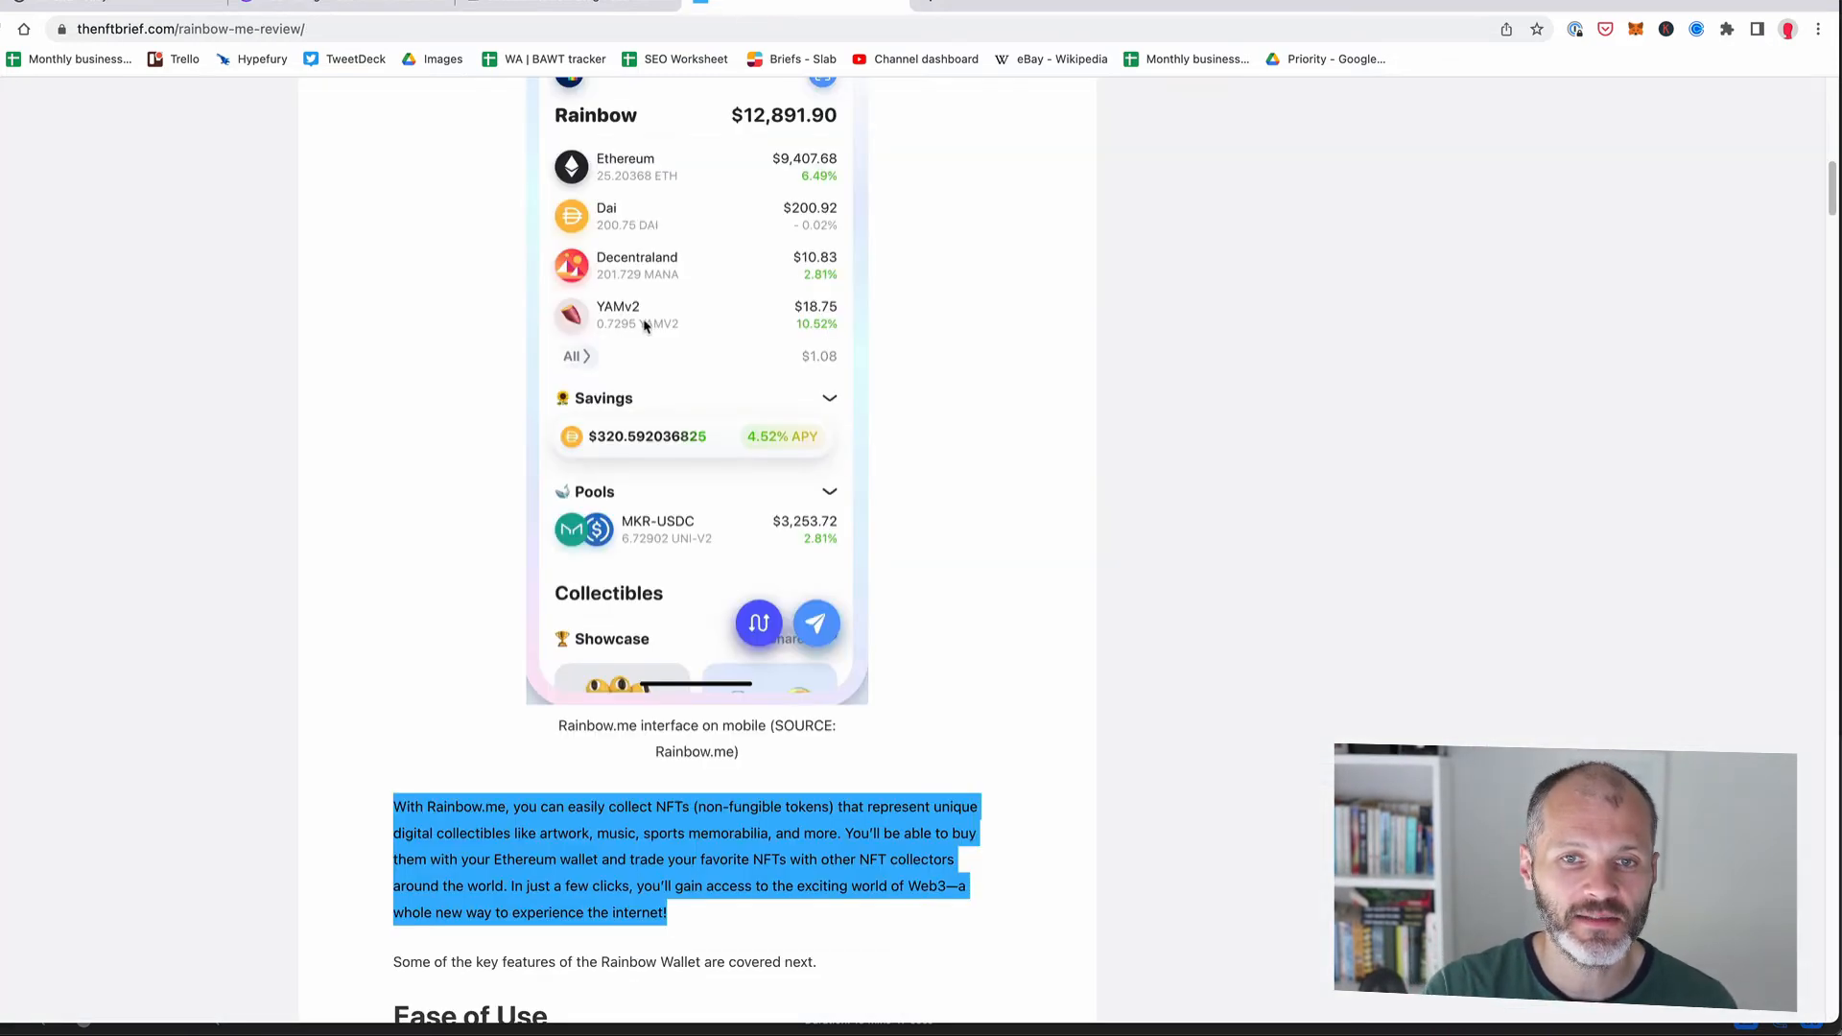
{"action": "scroll", "coordinate": [644, 322], "scroll_direction": "up", "scroll_amount": 15}
{"action": "triple_click", "coordinate": [619, 307]}
{"action": "key", "text": "super+c"}
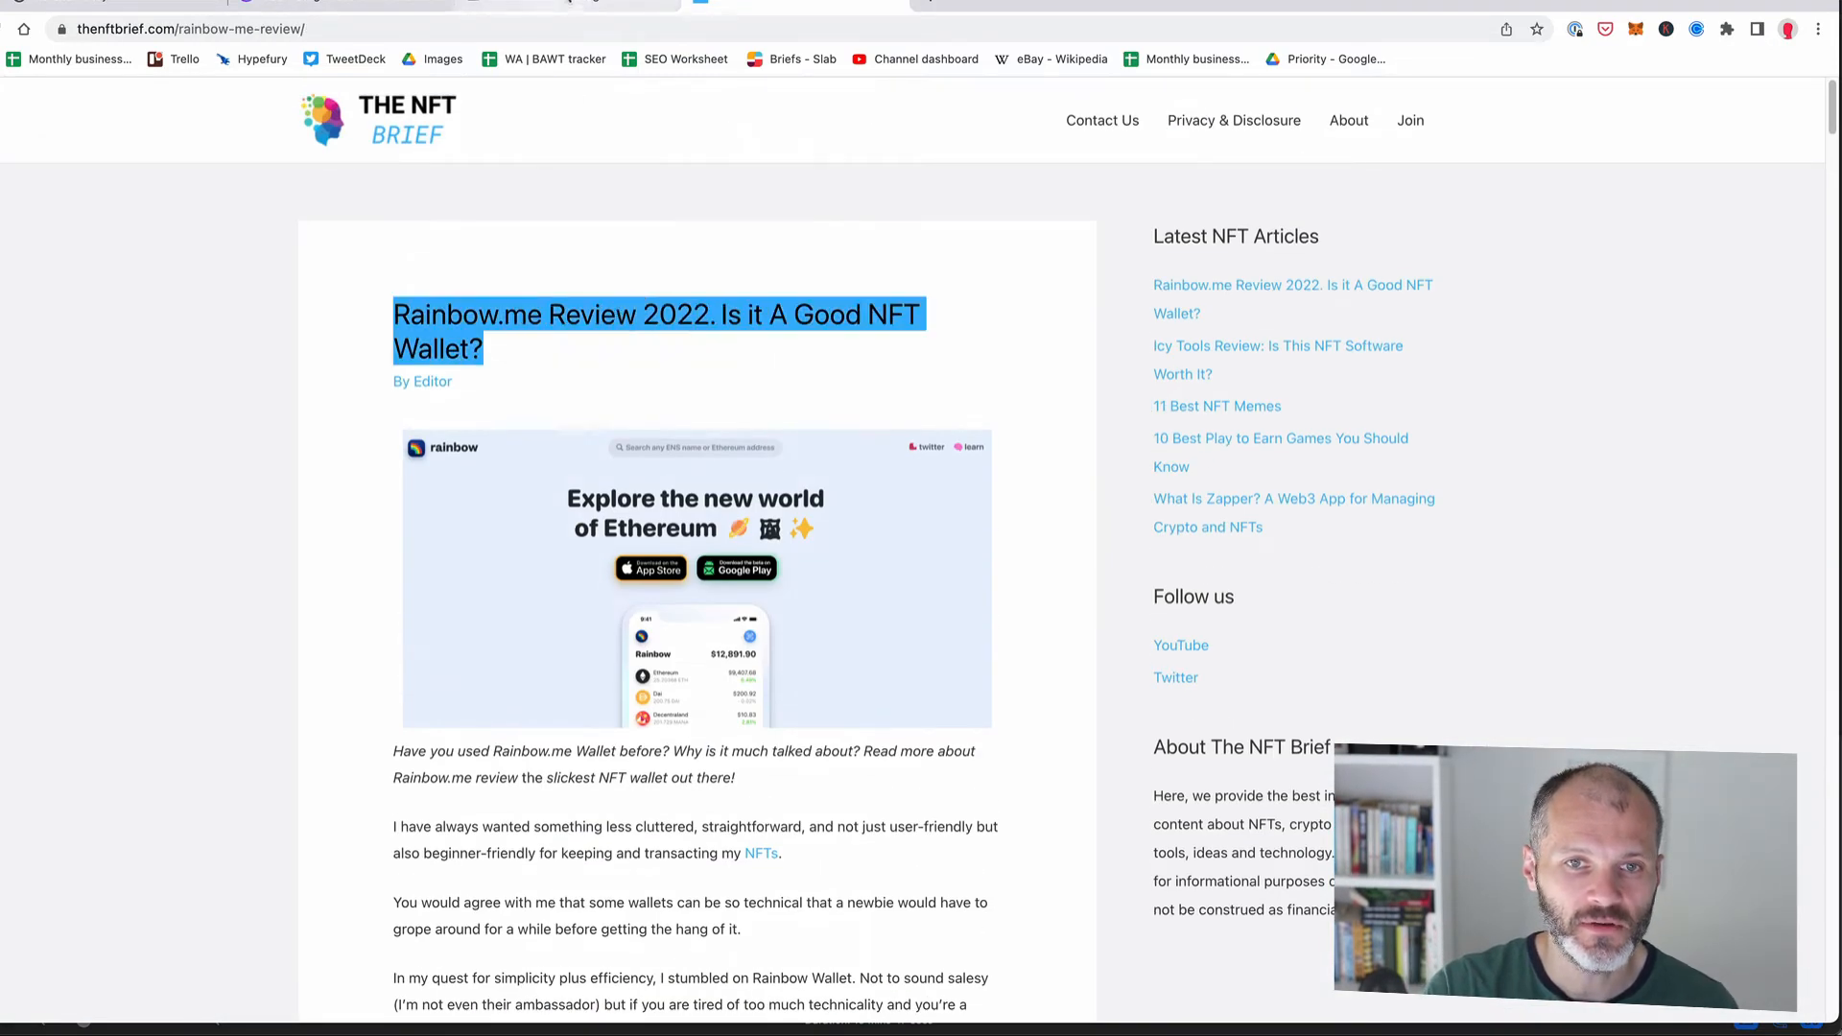
Step: Paste the article title as both company name and blog post title, shortening the company name to "Rainbow.me Review"
{"action": "left_click", "coordinate": [504, 3]}
{"action": "left_click", "coordinate": [431, 5]}
{"action": "left_click", "coordinate": [351, 271]}
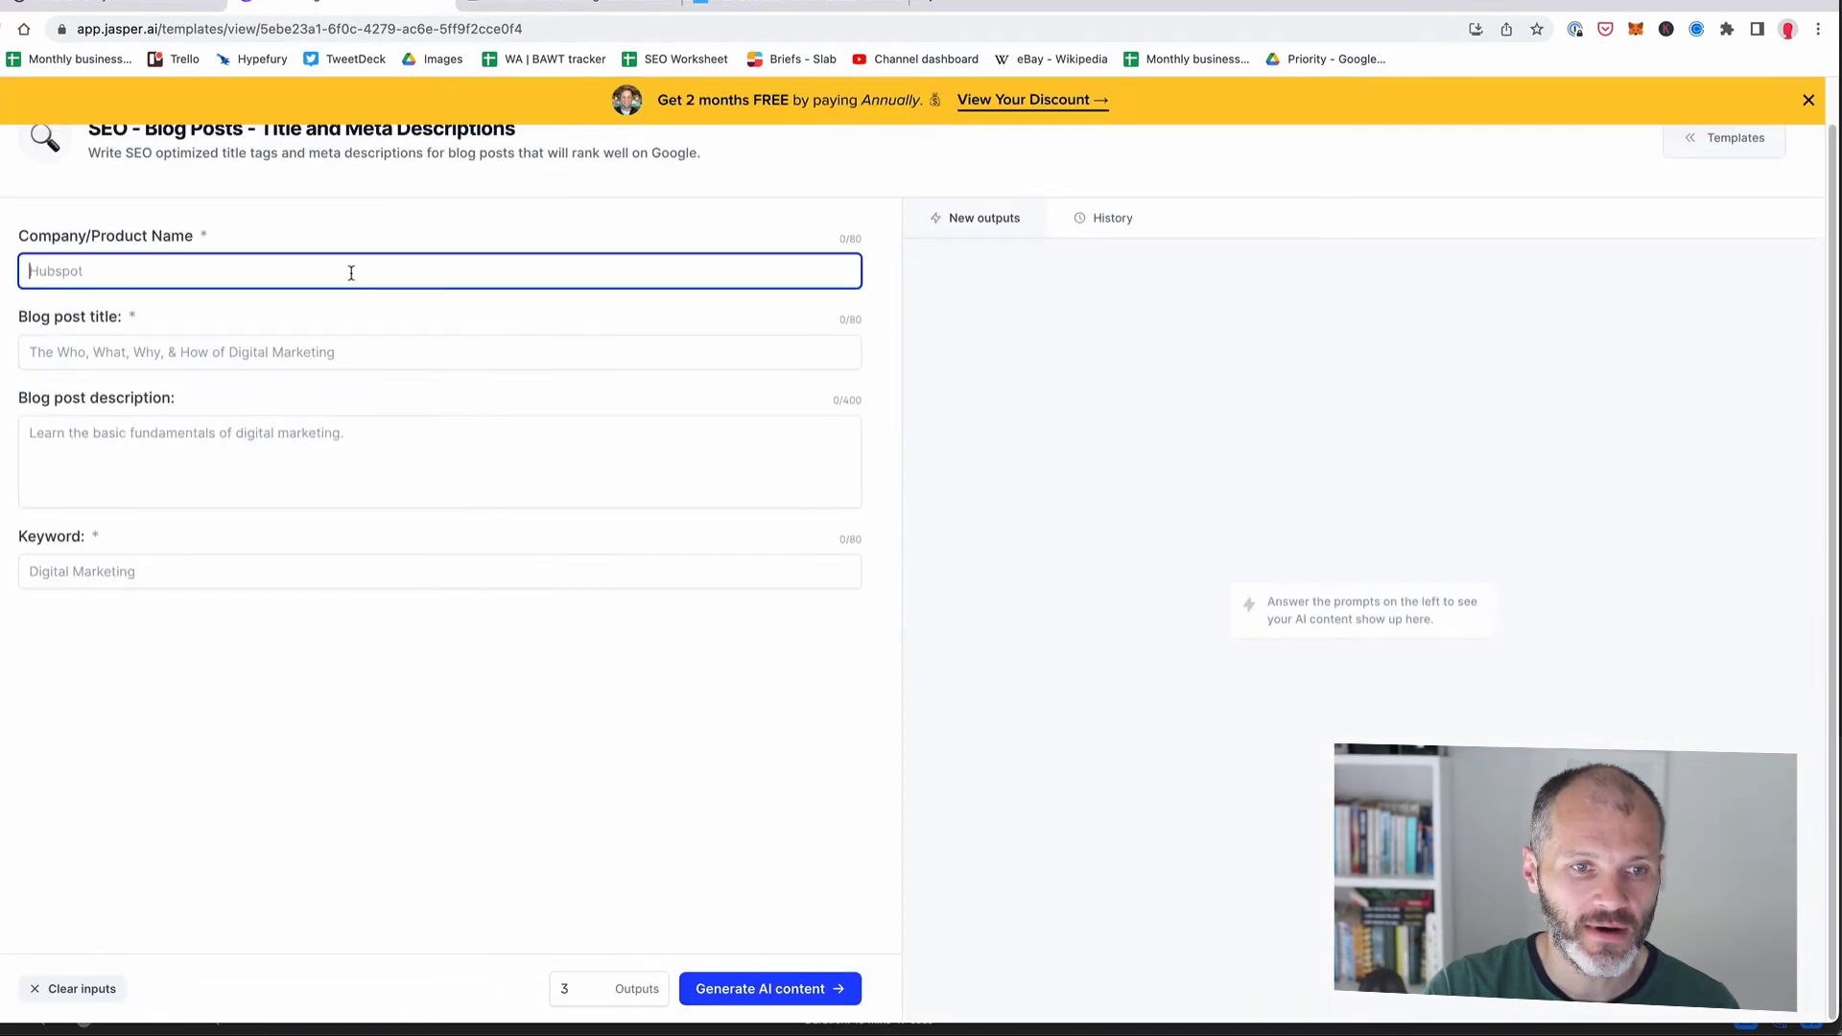
{"action": "key", "text": "super+v"}
{"action": "left_click", "coordinate": [198, 351]}
{"action": "key", "text": "super+v"}
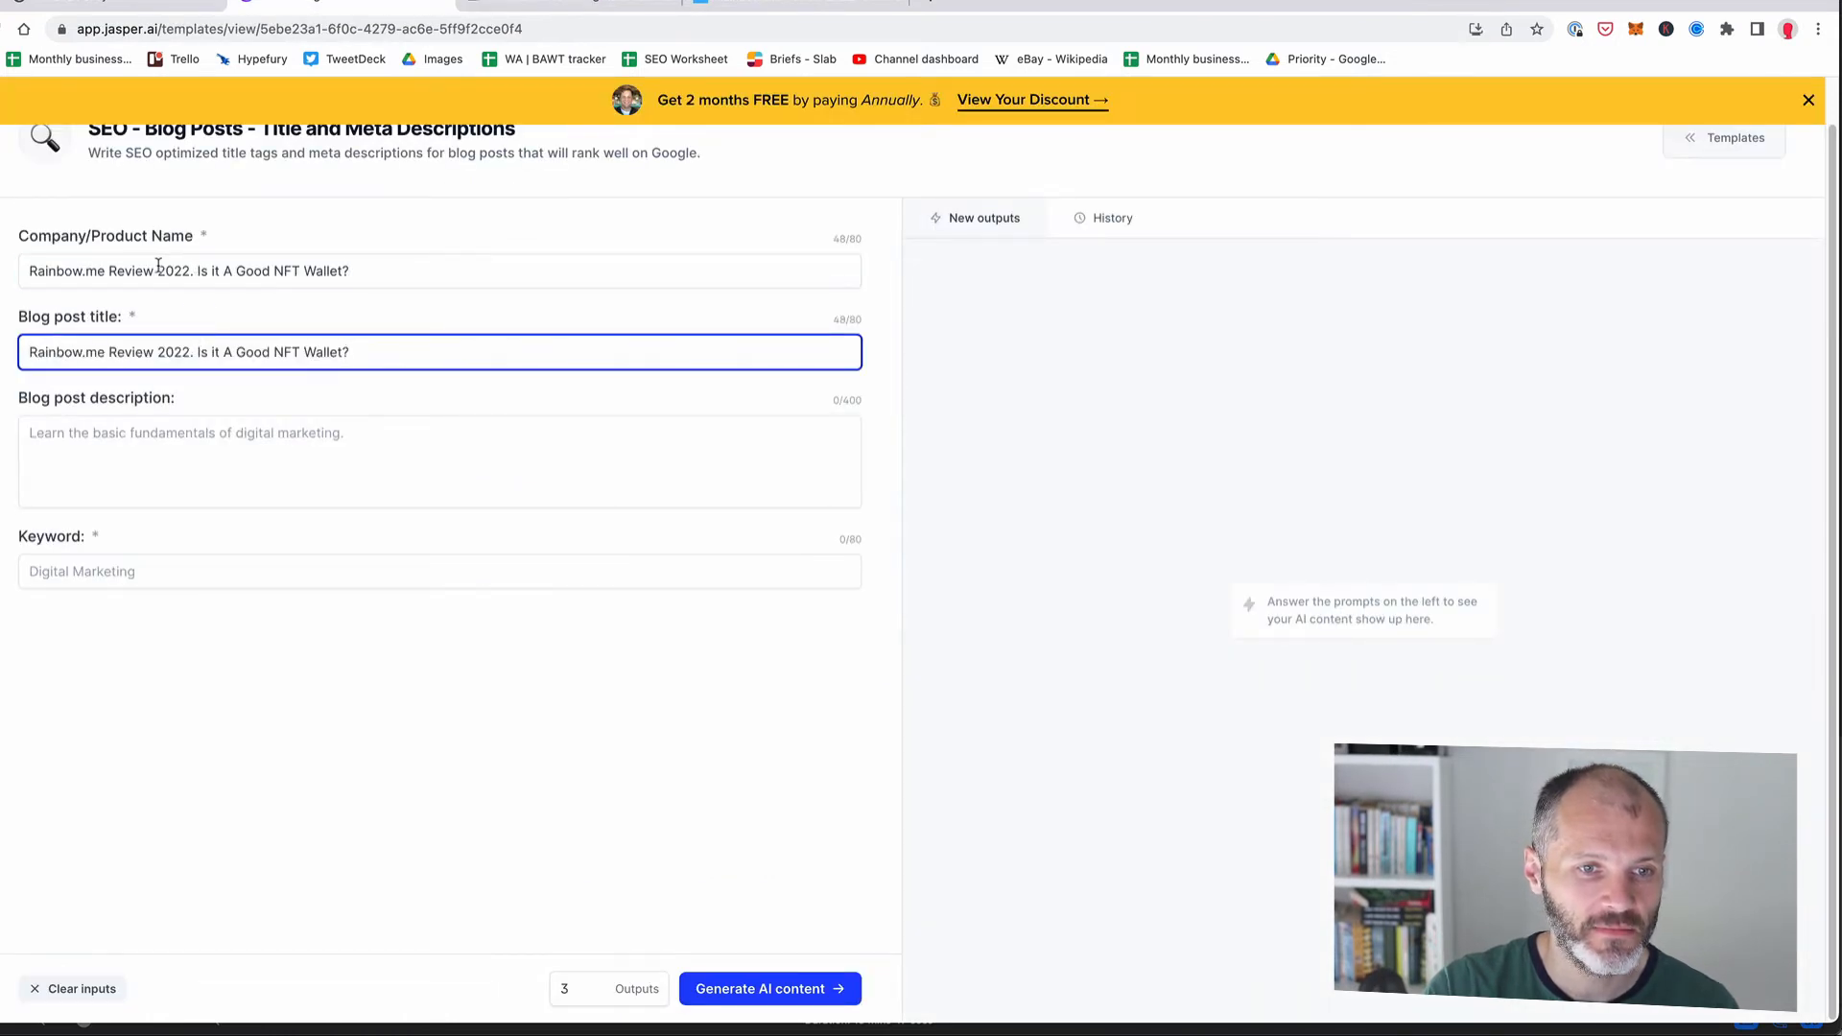
{"action": "left_click_drag", "start_coordinate": [158, 265], "coordinate": [456, 271]}
{"action": "key", "text": "BackSpace"}
Step: Copy the article's "What is Rainbow.me Wallet" section text into the blog post description and delete its "Rainbow.me Review: Wallet" line
{"action": "left_click", "coordinate": [755, 3]}
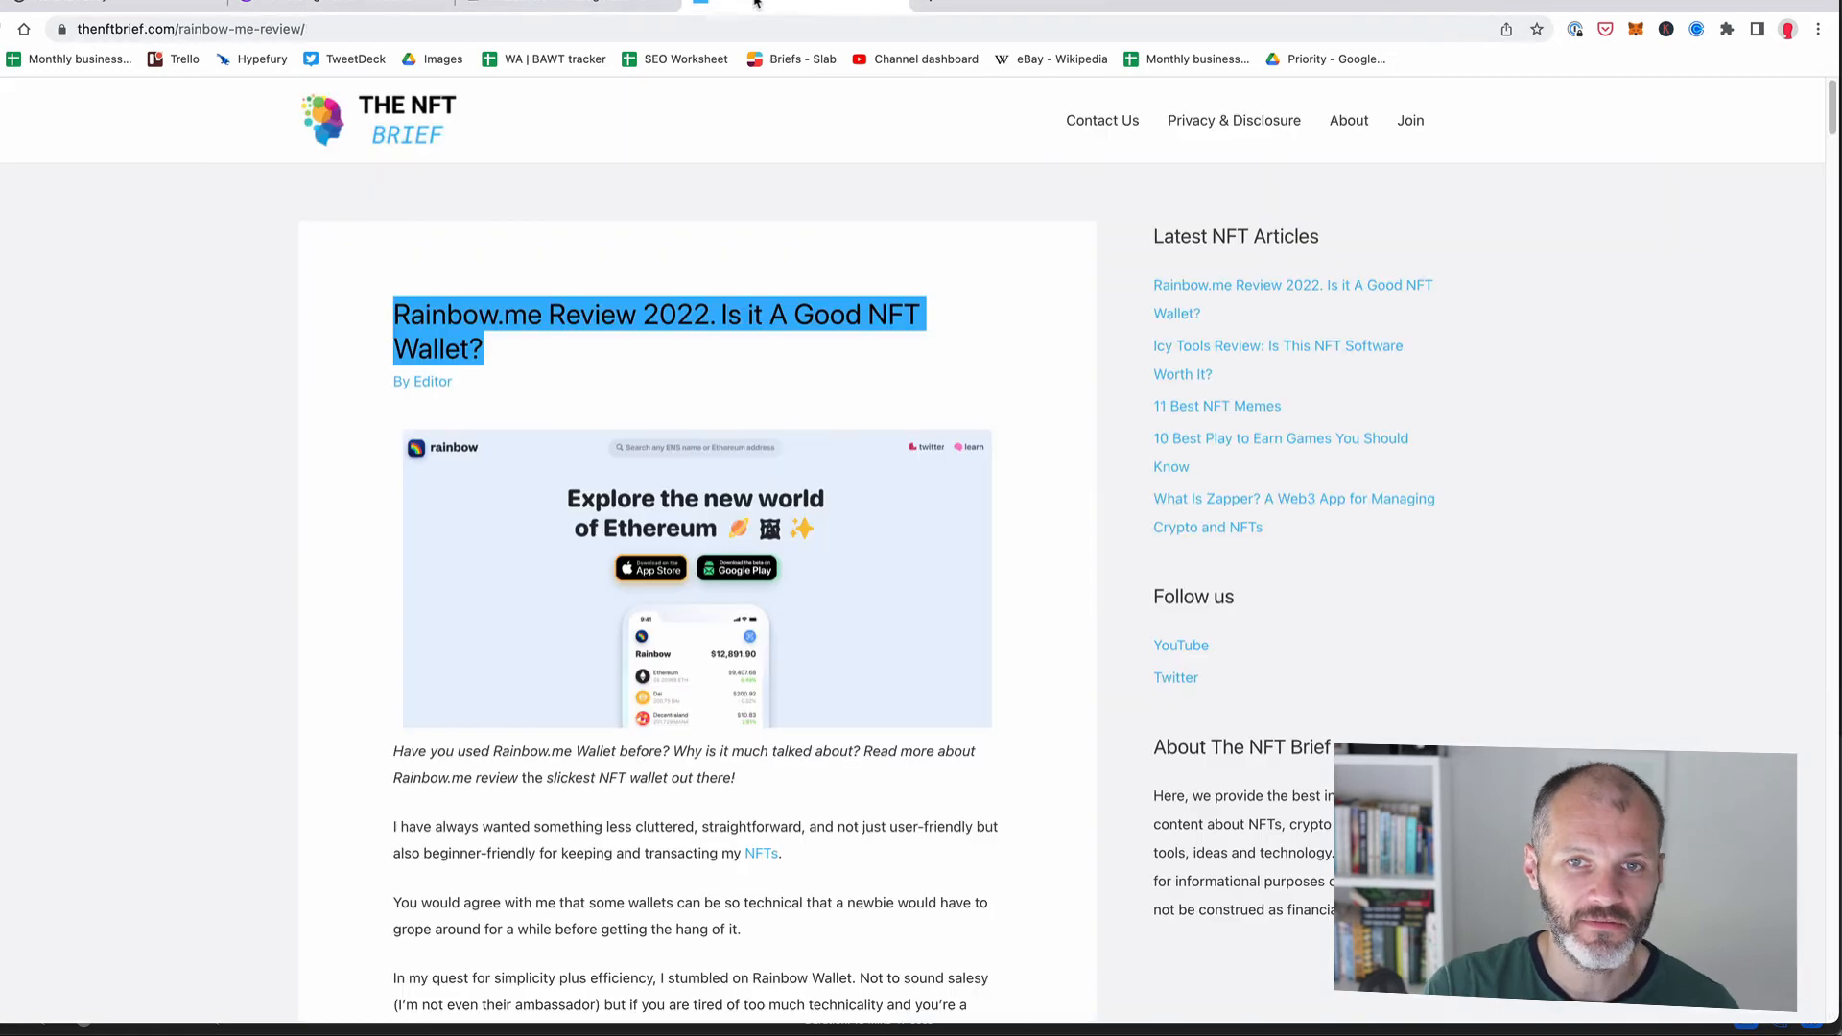
{"action": "scroll", "coordinate": [574, 608], "scroll_direction": "down", "scroll_amount": 10}
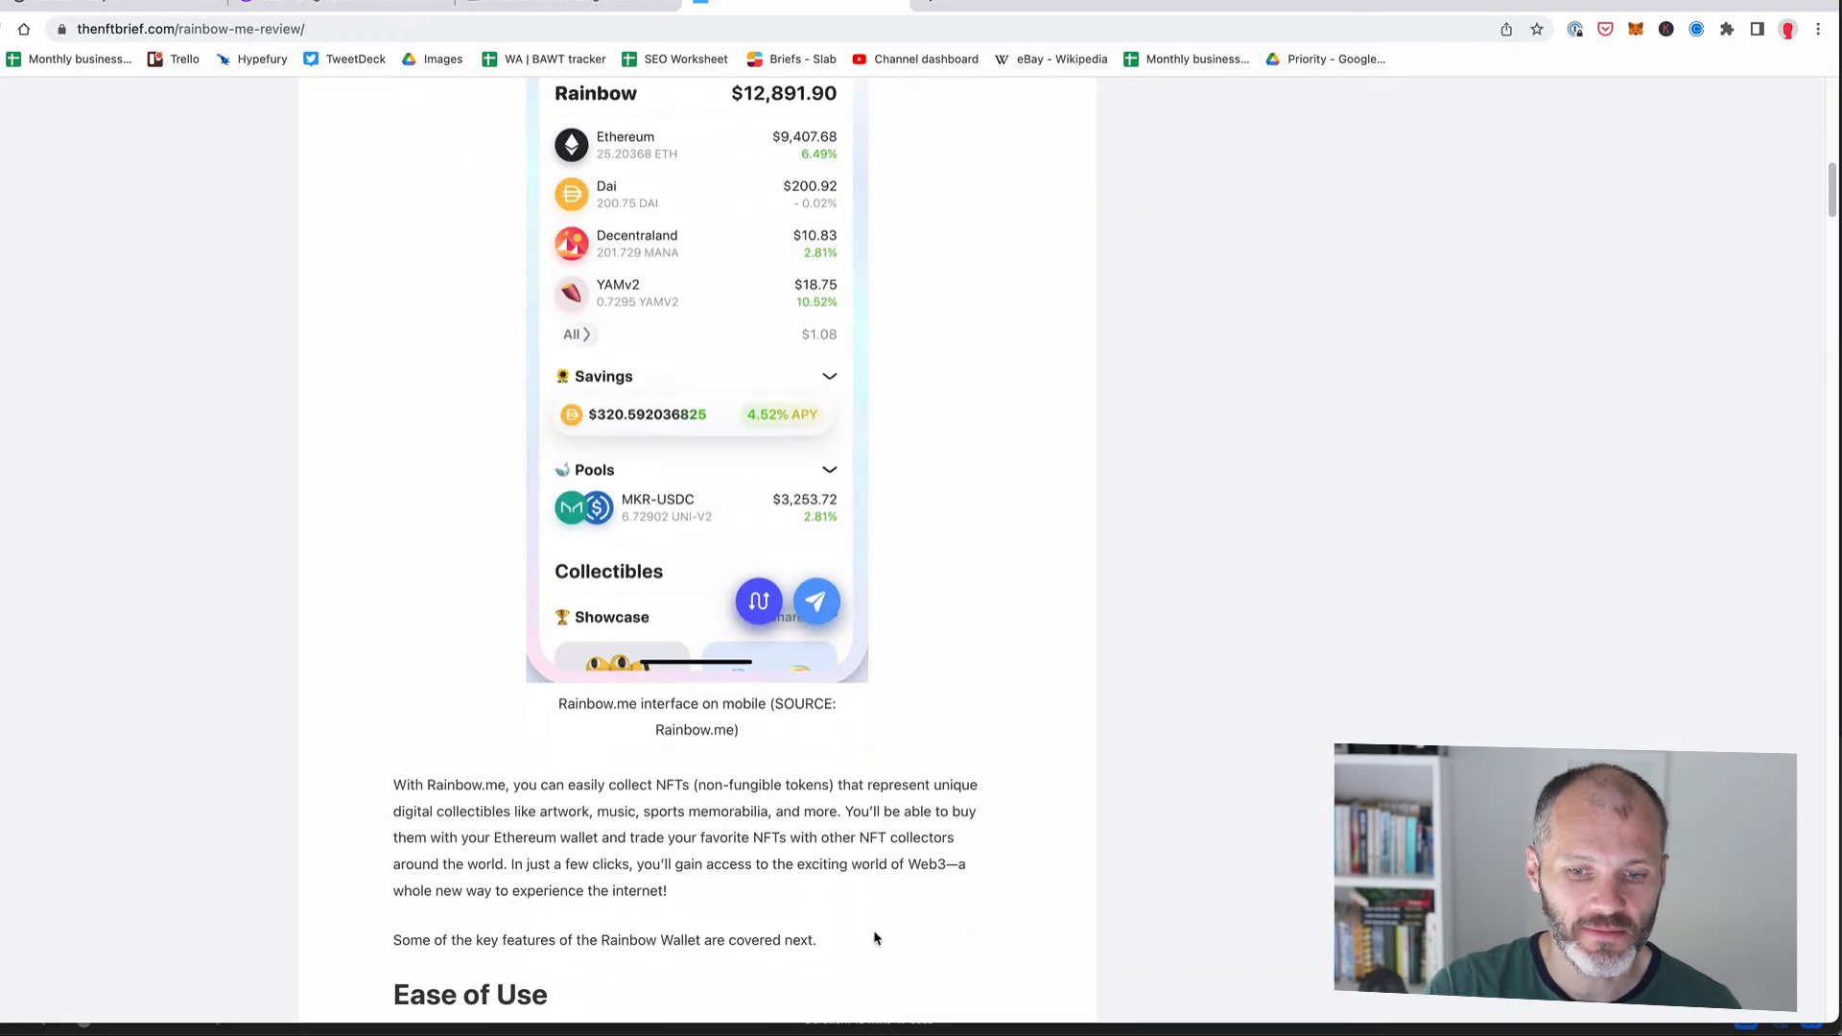
{"action": "left_click_drag", "start_coordinate": [875, 939], "coordinate": [683, 779]}
{"action": "scroll", "coordinate": [317, 143], "scroll_direction": "up", "scroll_amount": 5}
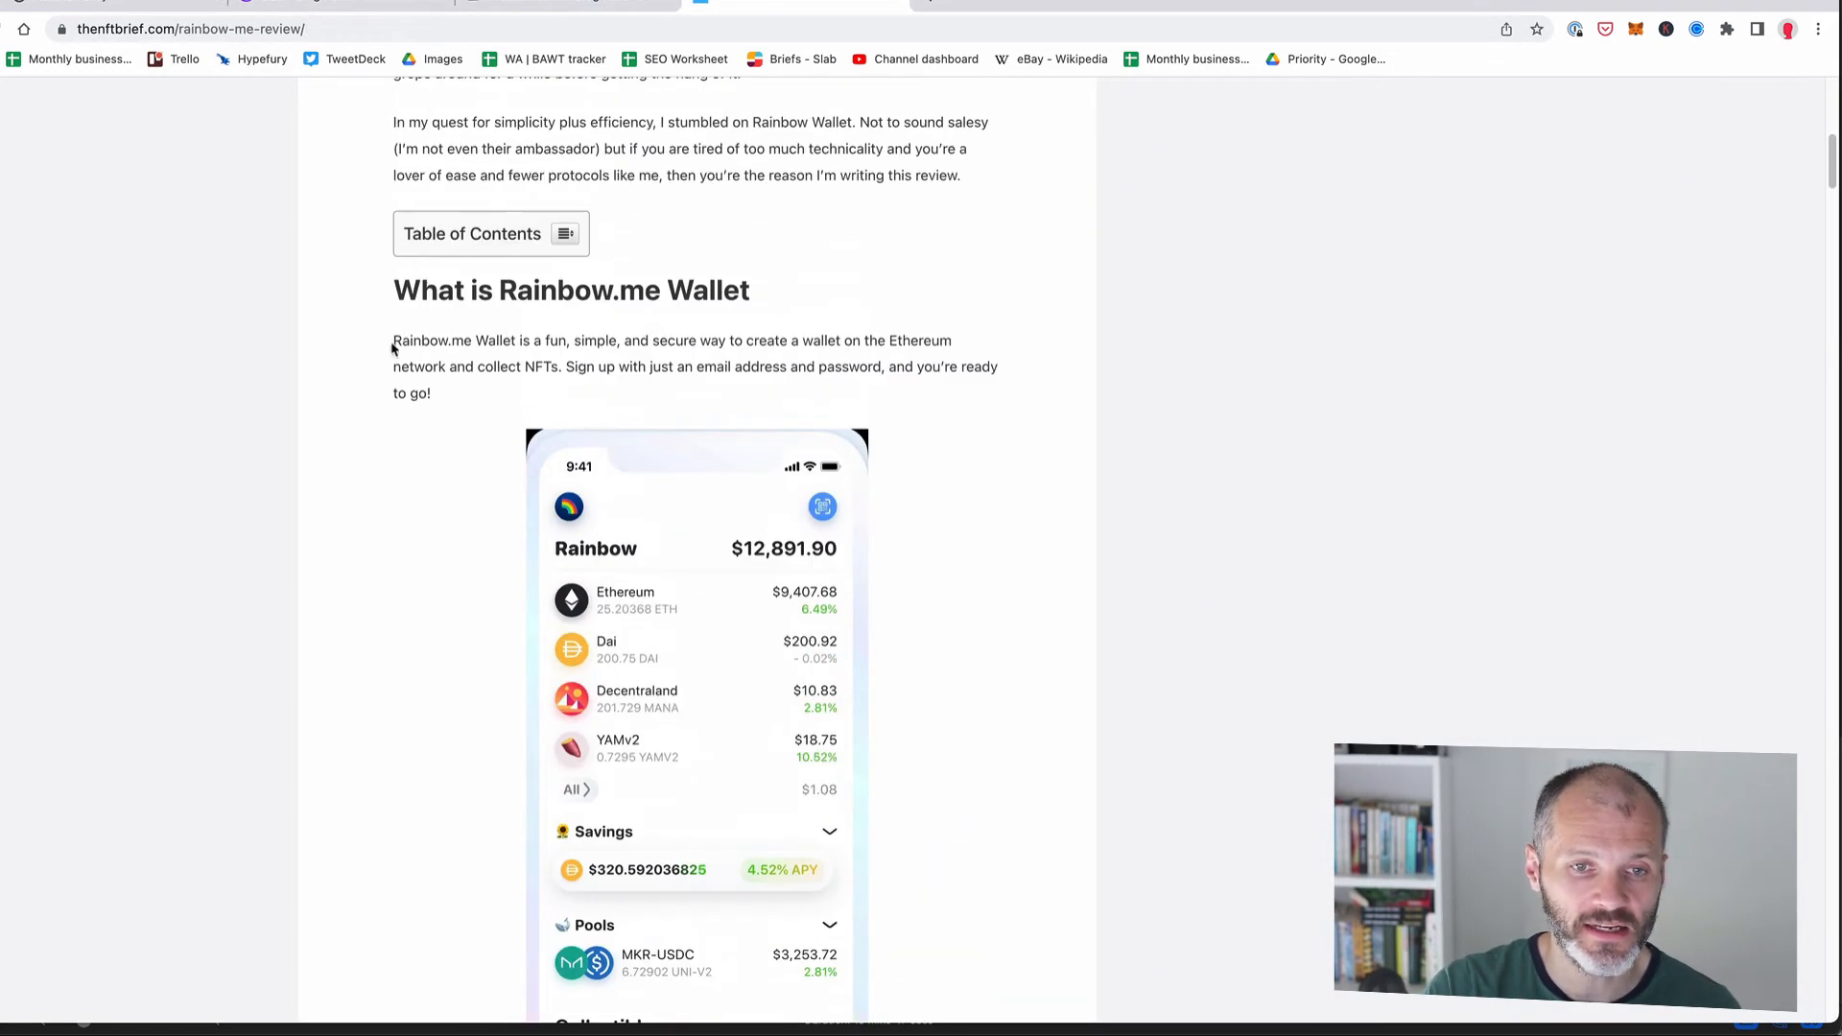
{"action": "triple_click", "coordinate": [391, 345]}
{"action": "left_click", "coordinate": [286, 2]}
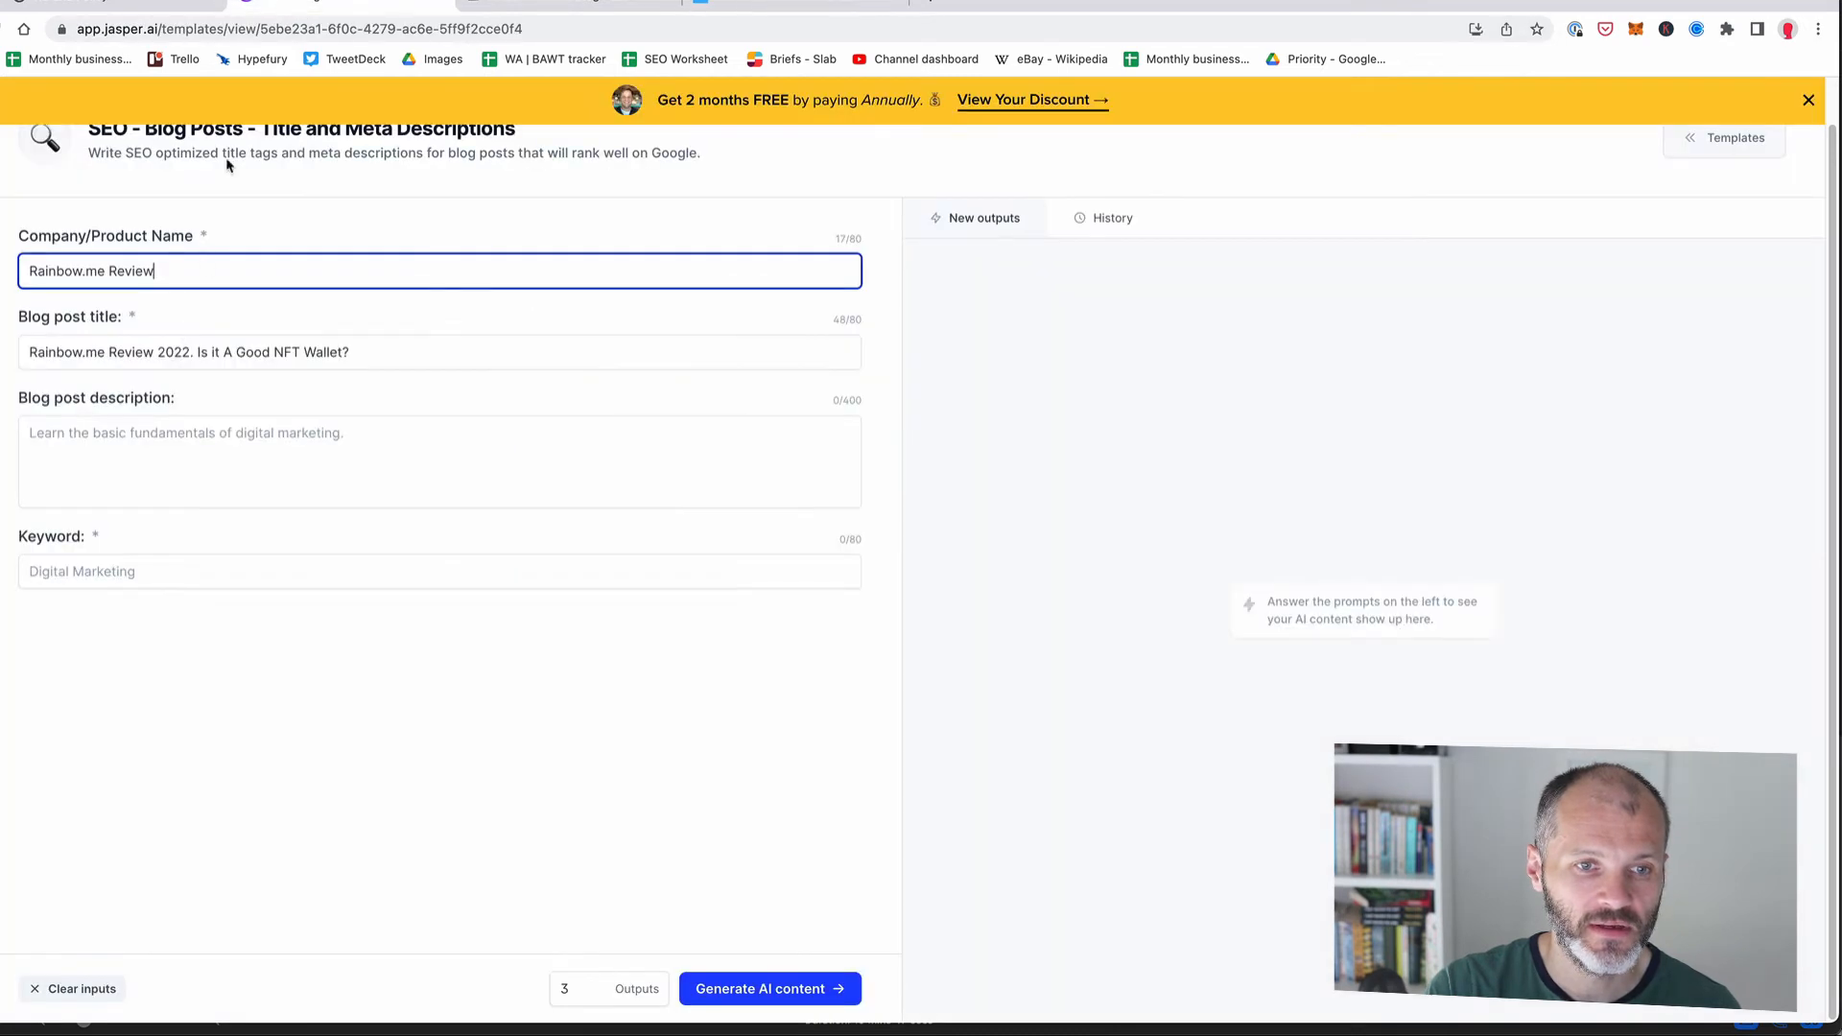
{"action": "left_click", "coordinate": [172, 449]}
{"action": "key", "text": "super+v"}
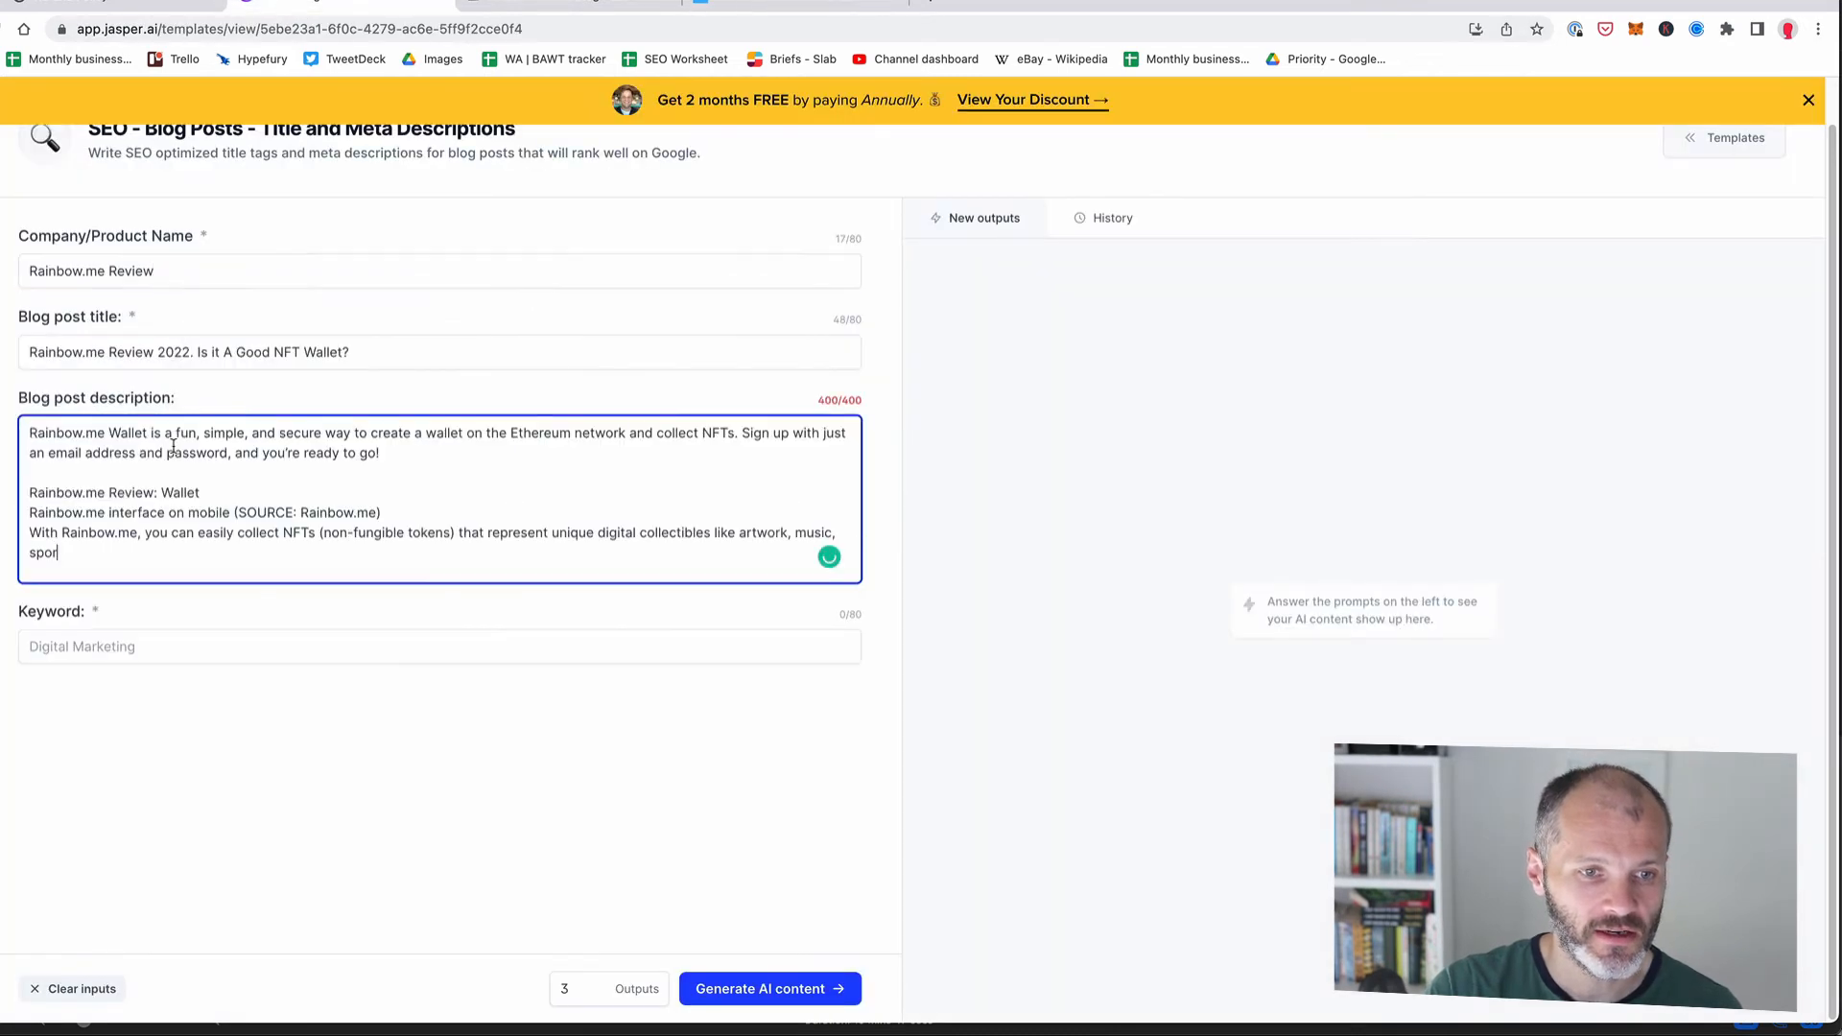
{"action": "triple_click", "coordinate": [127, 491]}
{"action": "key", "text": "BackSpace"}
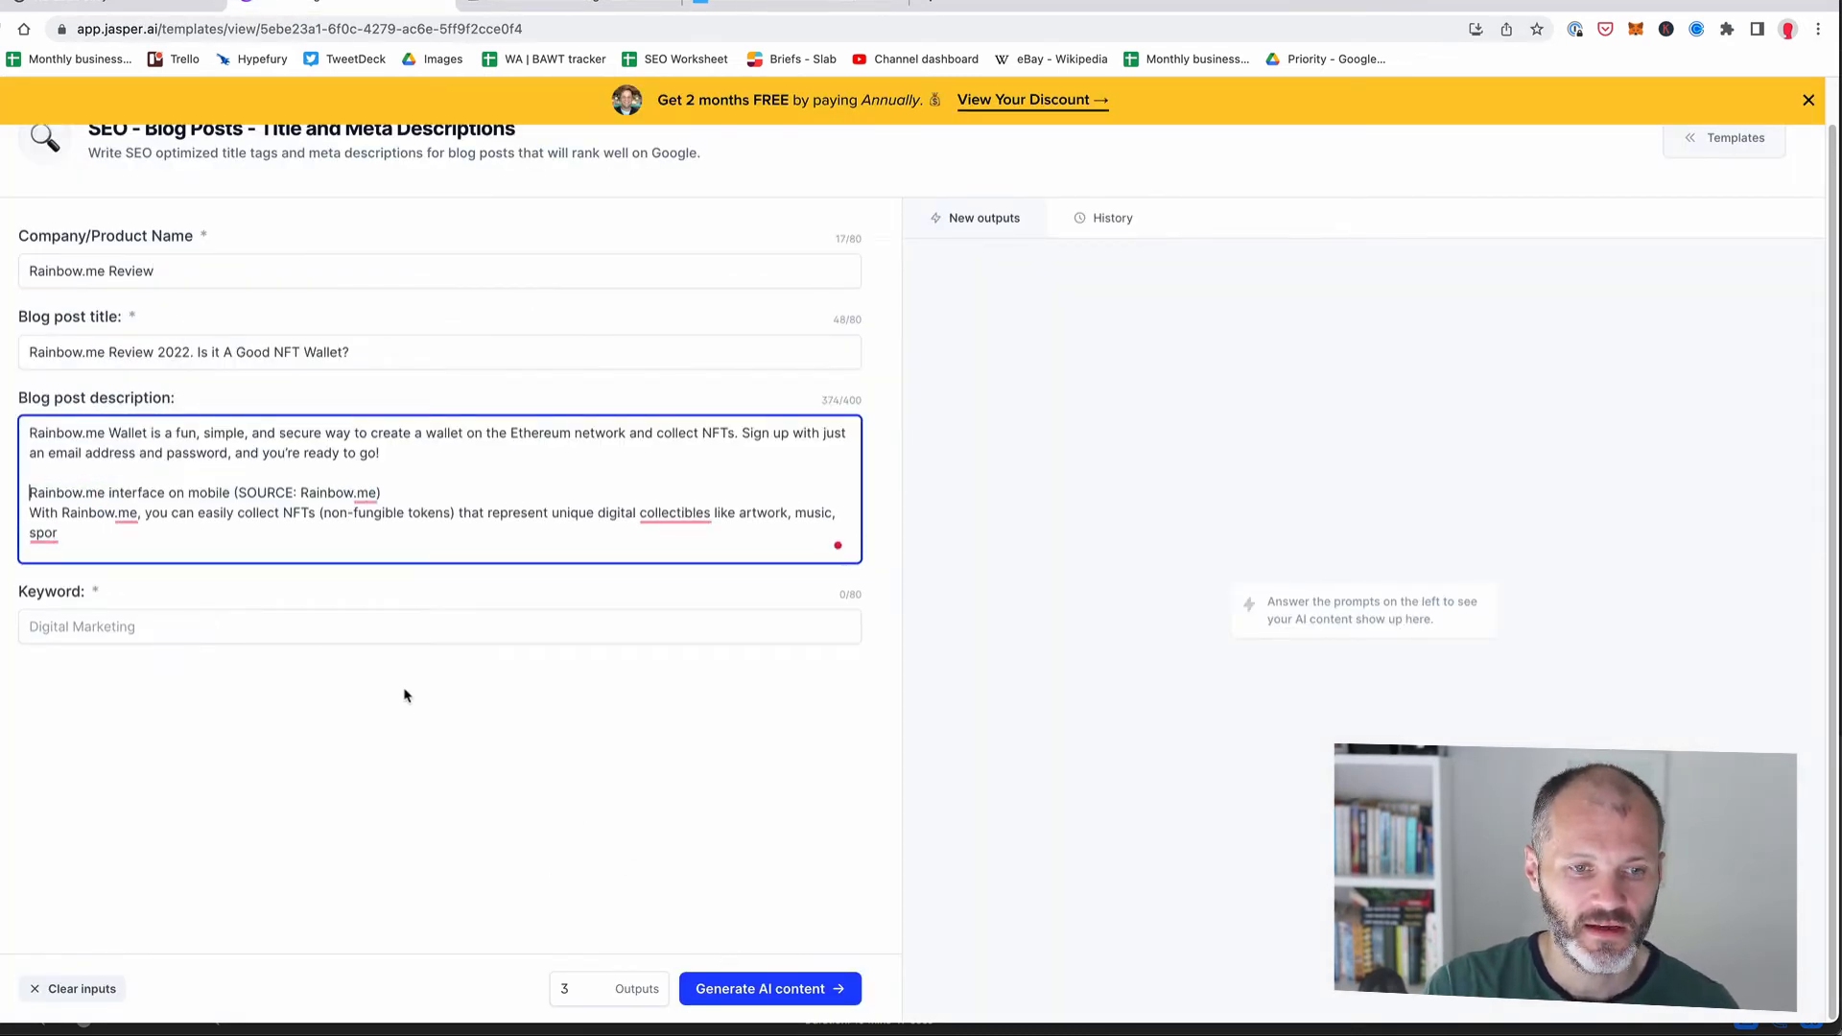
Step: Copy "Rainbow.me Review" from the blog post title into the keyword and generate the SEO titles and meta descriptions
{"action": "left_click", "coordinate": [227, 619]}
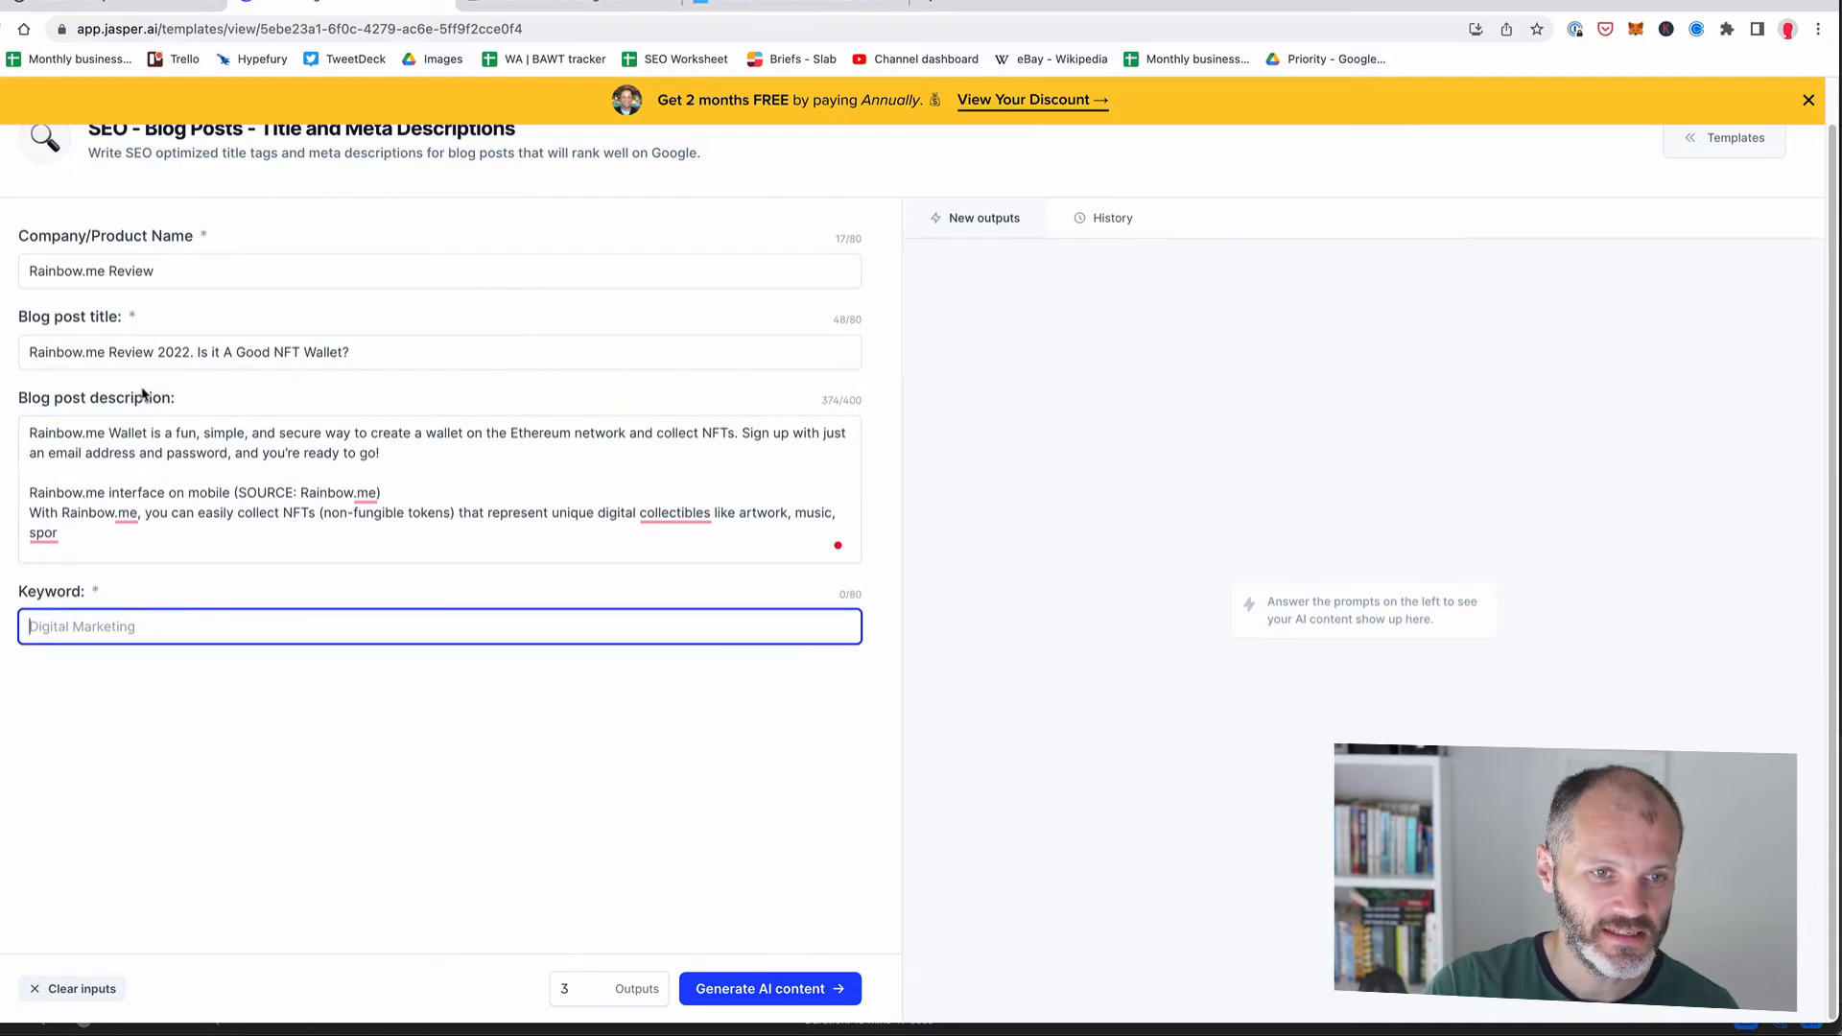
{"action": "left_click_drag", "start_coordinate": [156, 352], "coordinate": [2, 335]}
{"action": "key", "text": "super+c"}
{"action": "left_click", "coordinate": [178, 628]}
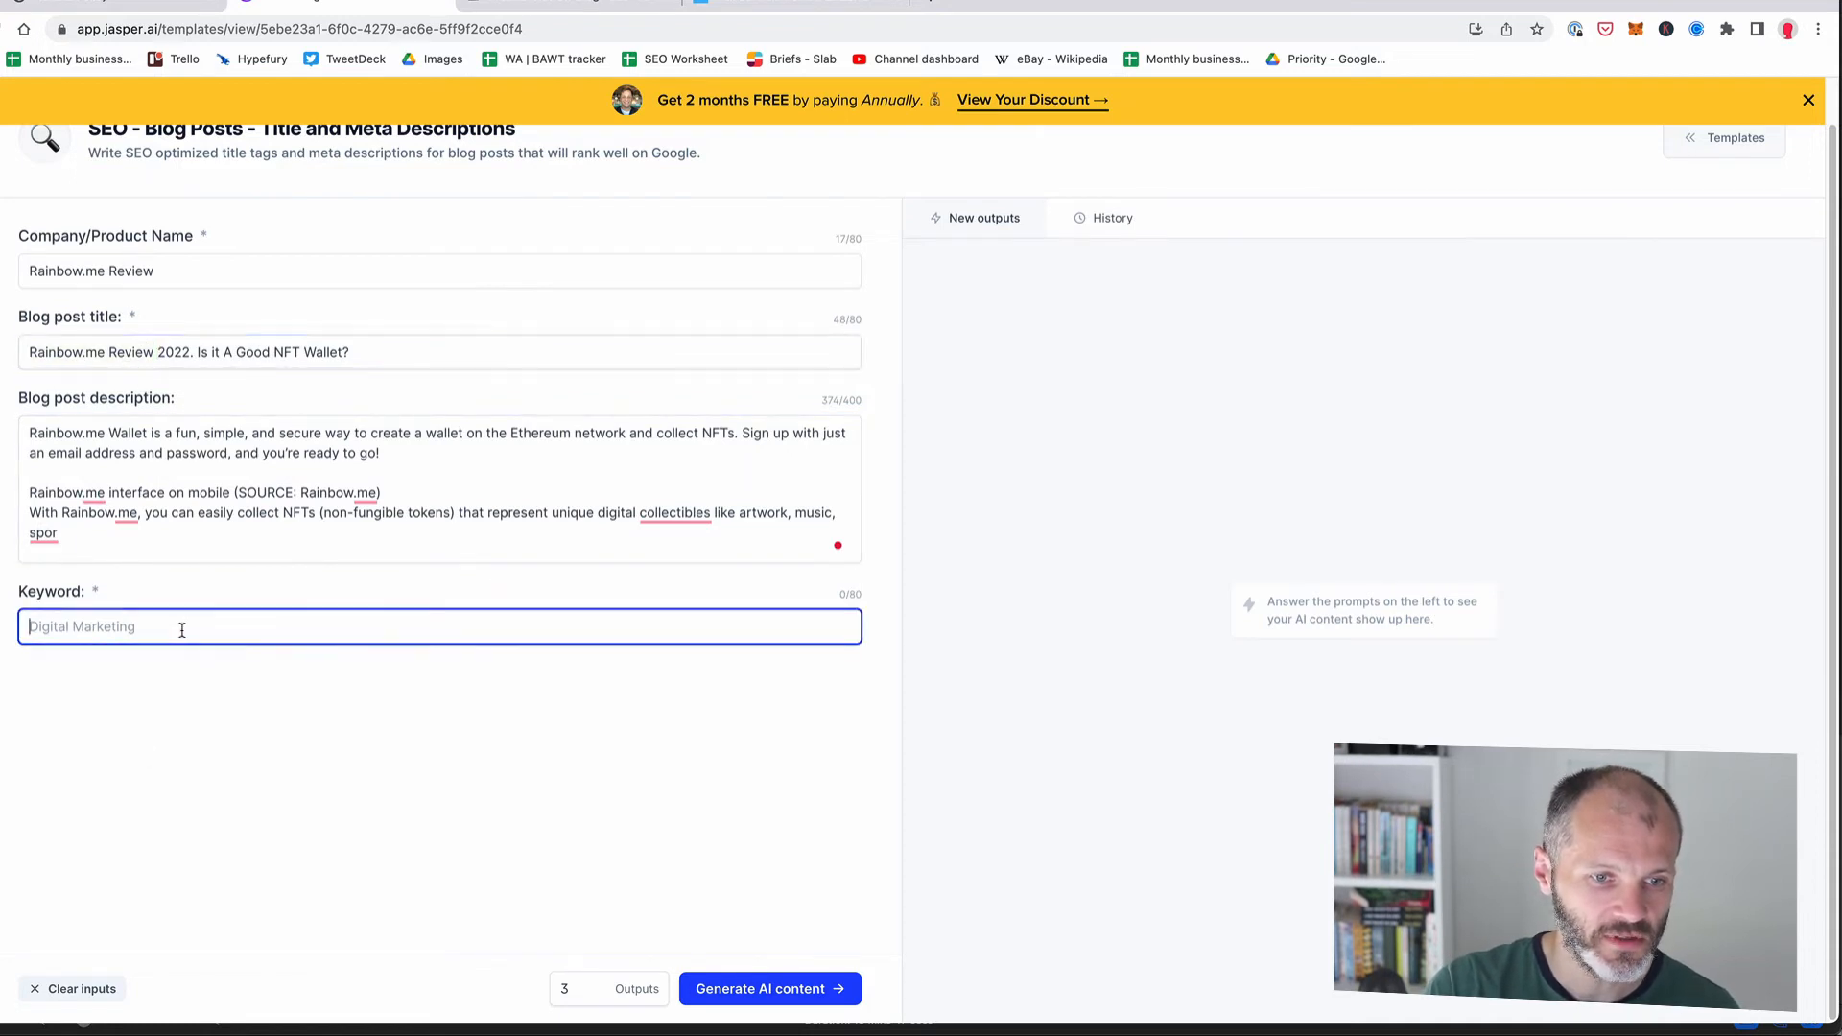
{"action": "key", "text": "super+v"}
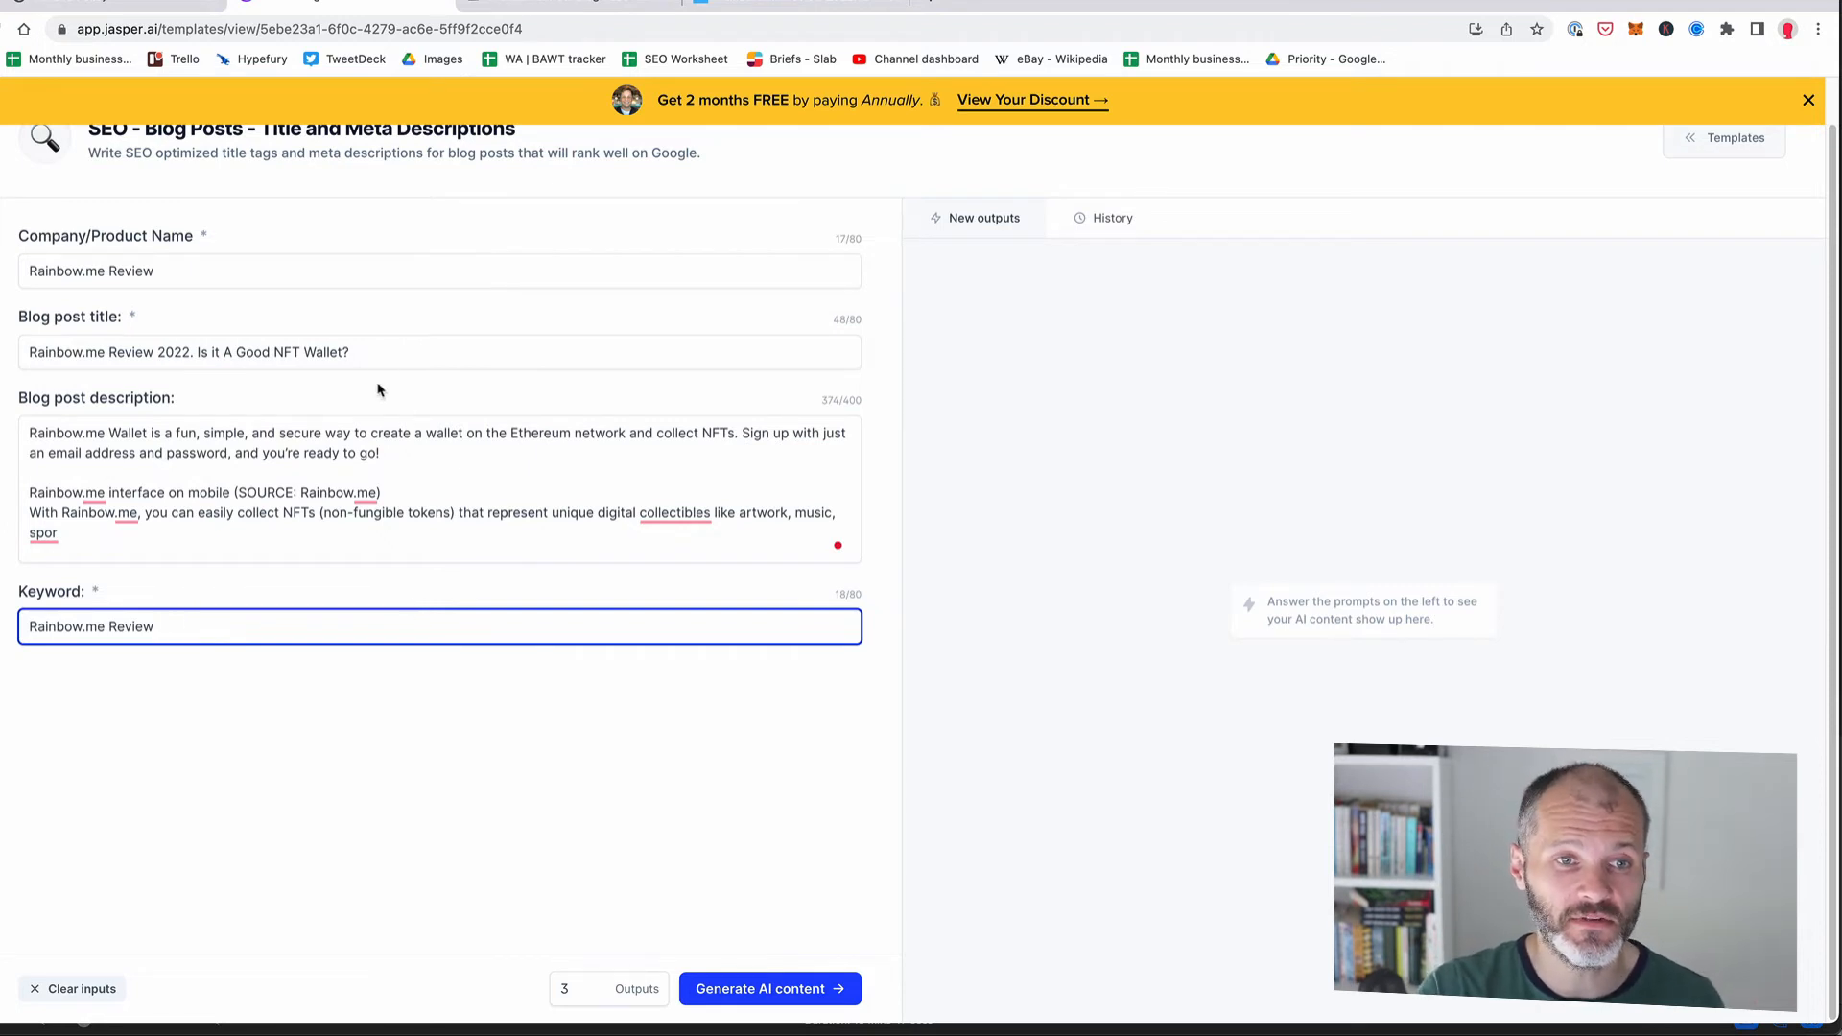
{"action": "left_click", "coordinate": [782, 980]}
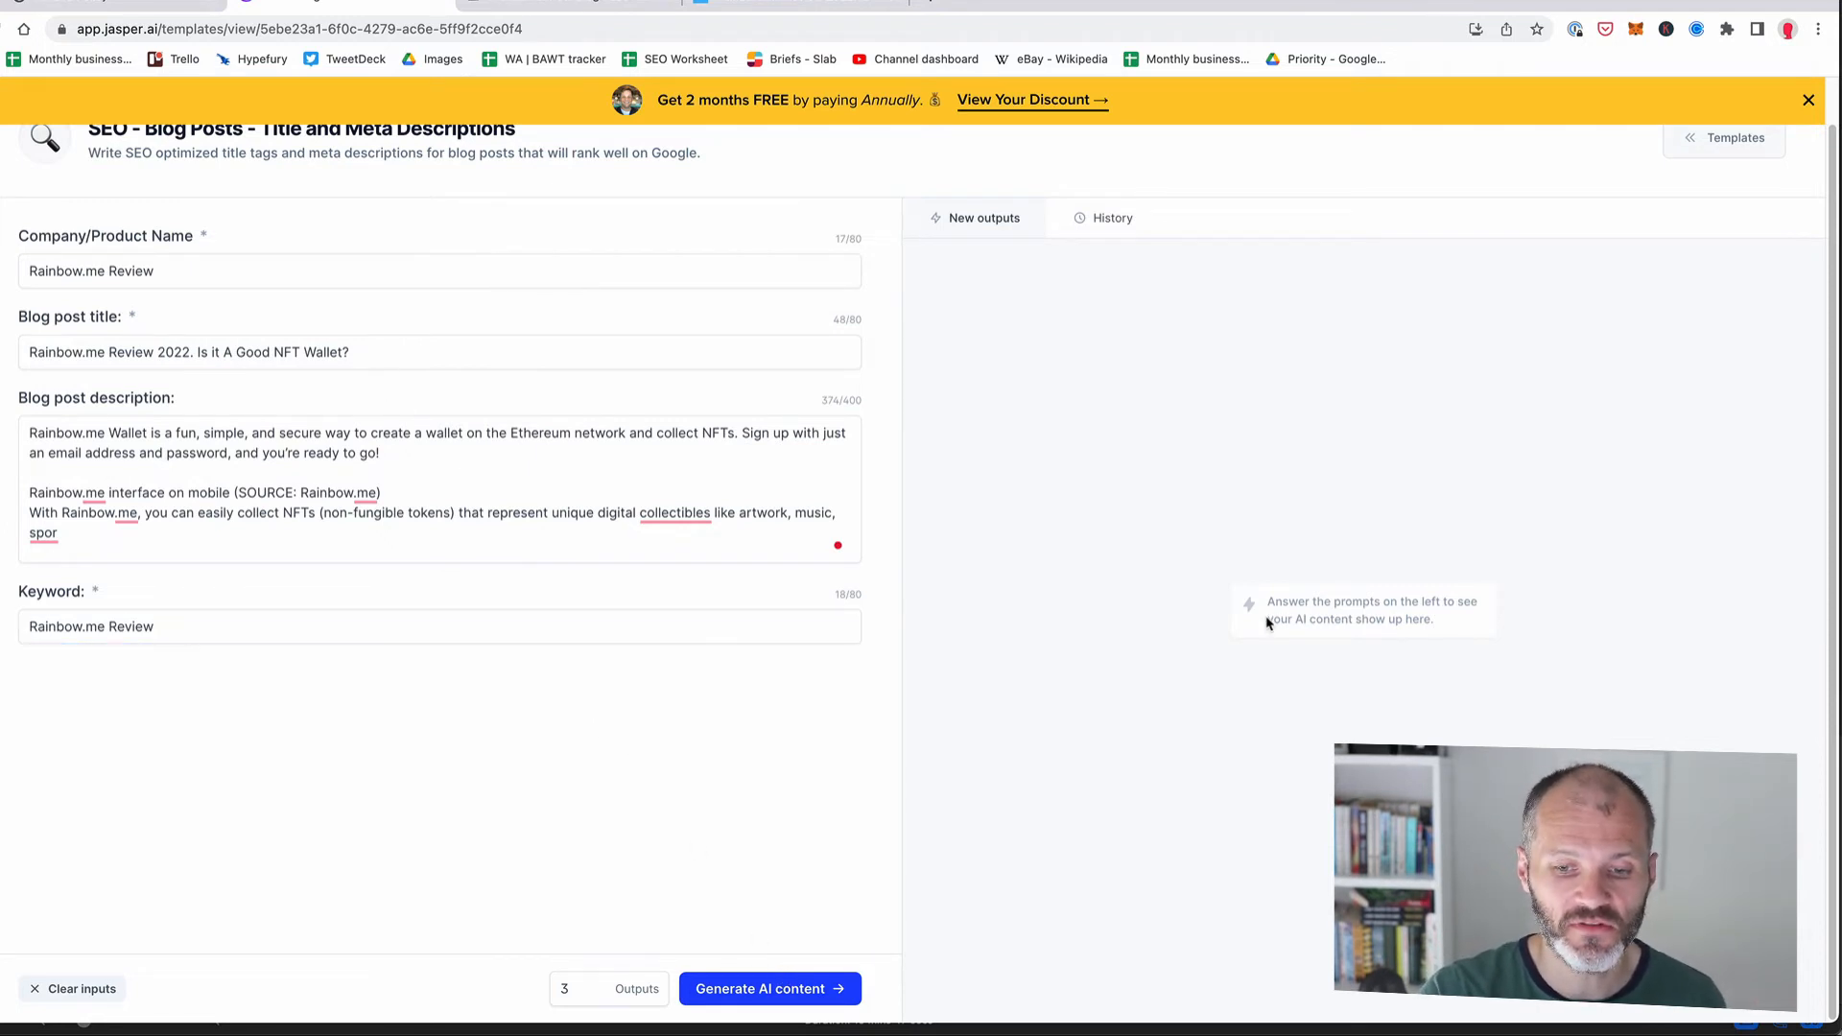
{"action": "left_click", "coordinate": [800, 989]}
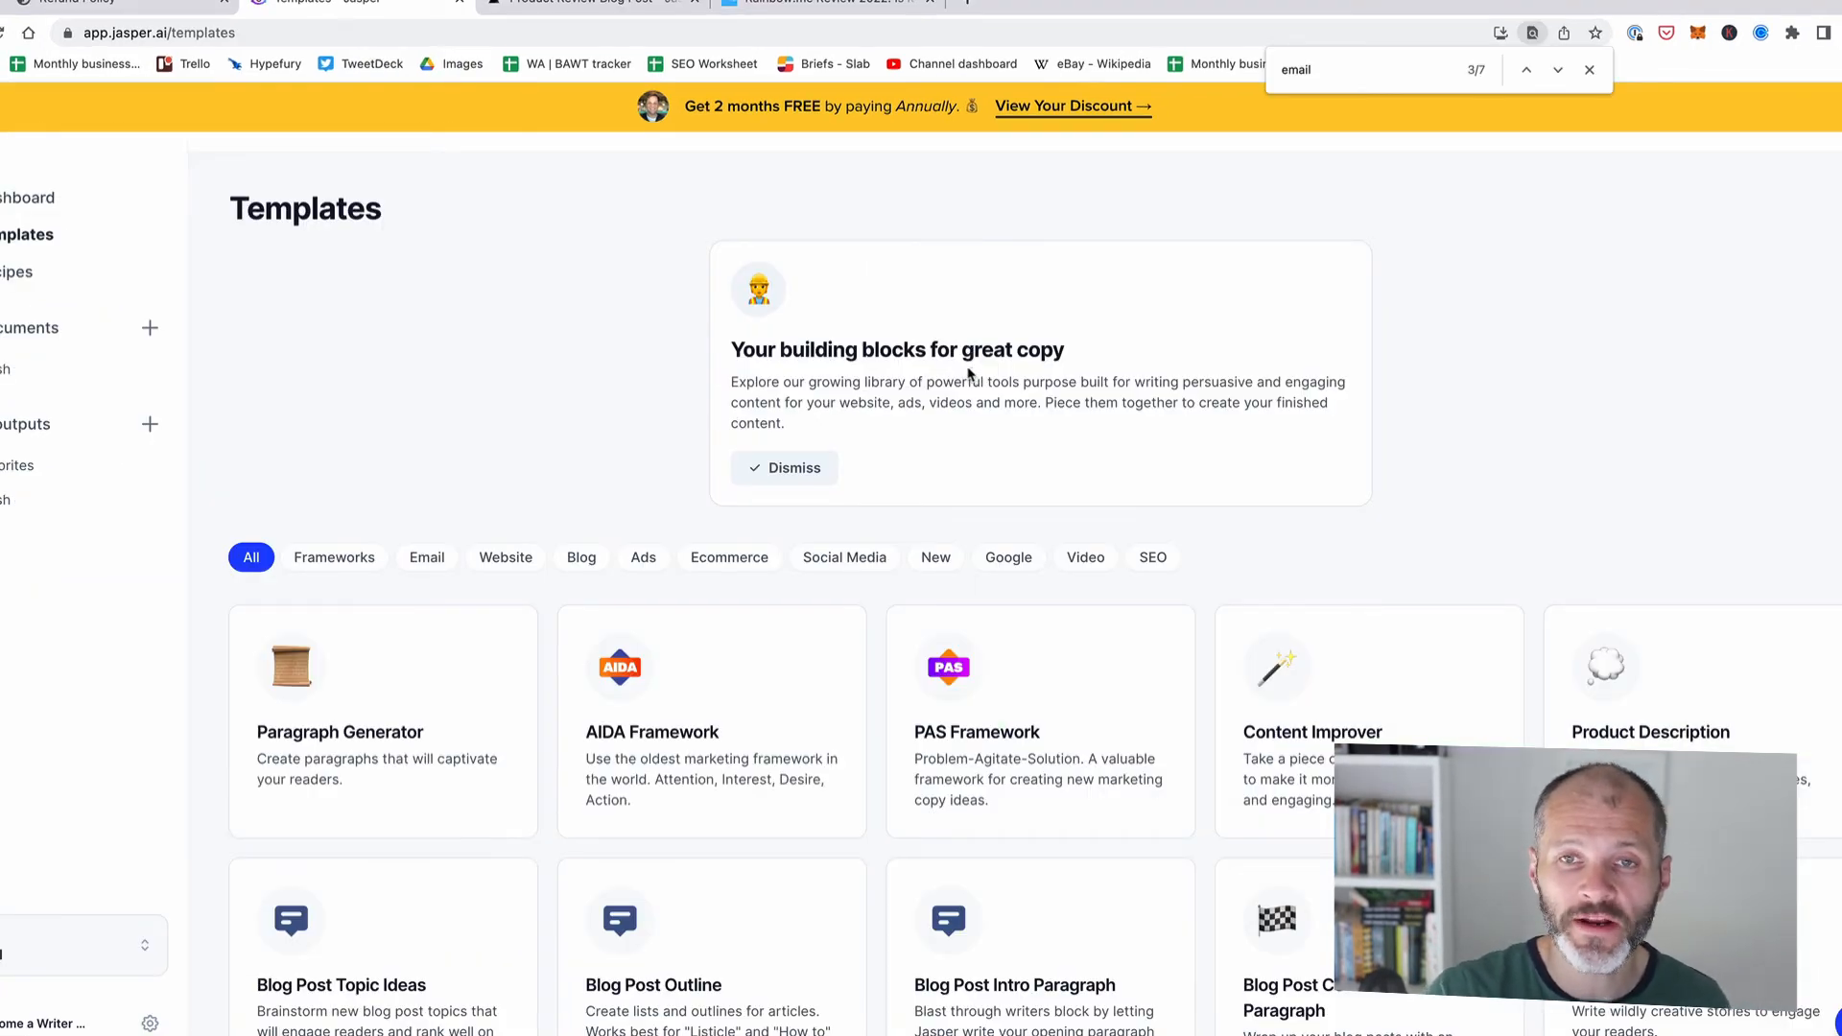
Step: Search the templates page for "bullet" and open the Persuasive Bullet Points template
{"action": "scroll", "coordinate": [967, 374], "scroll_direction": "down", "scroll_amount": 6}
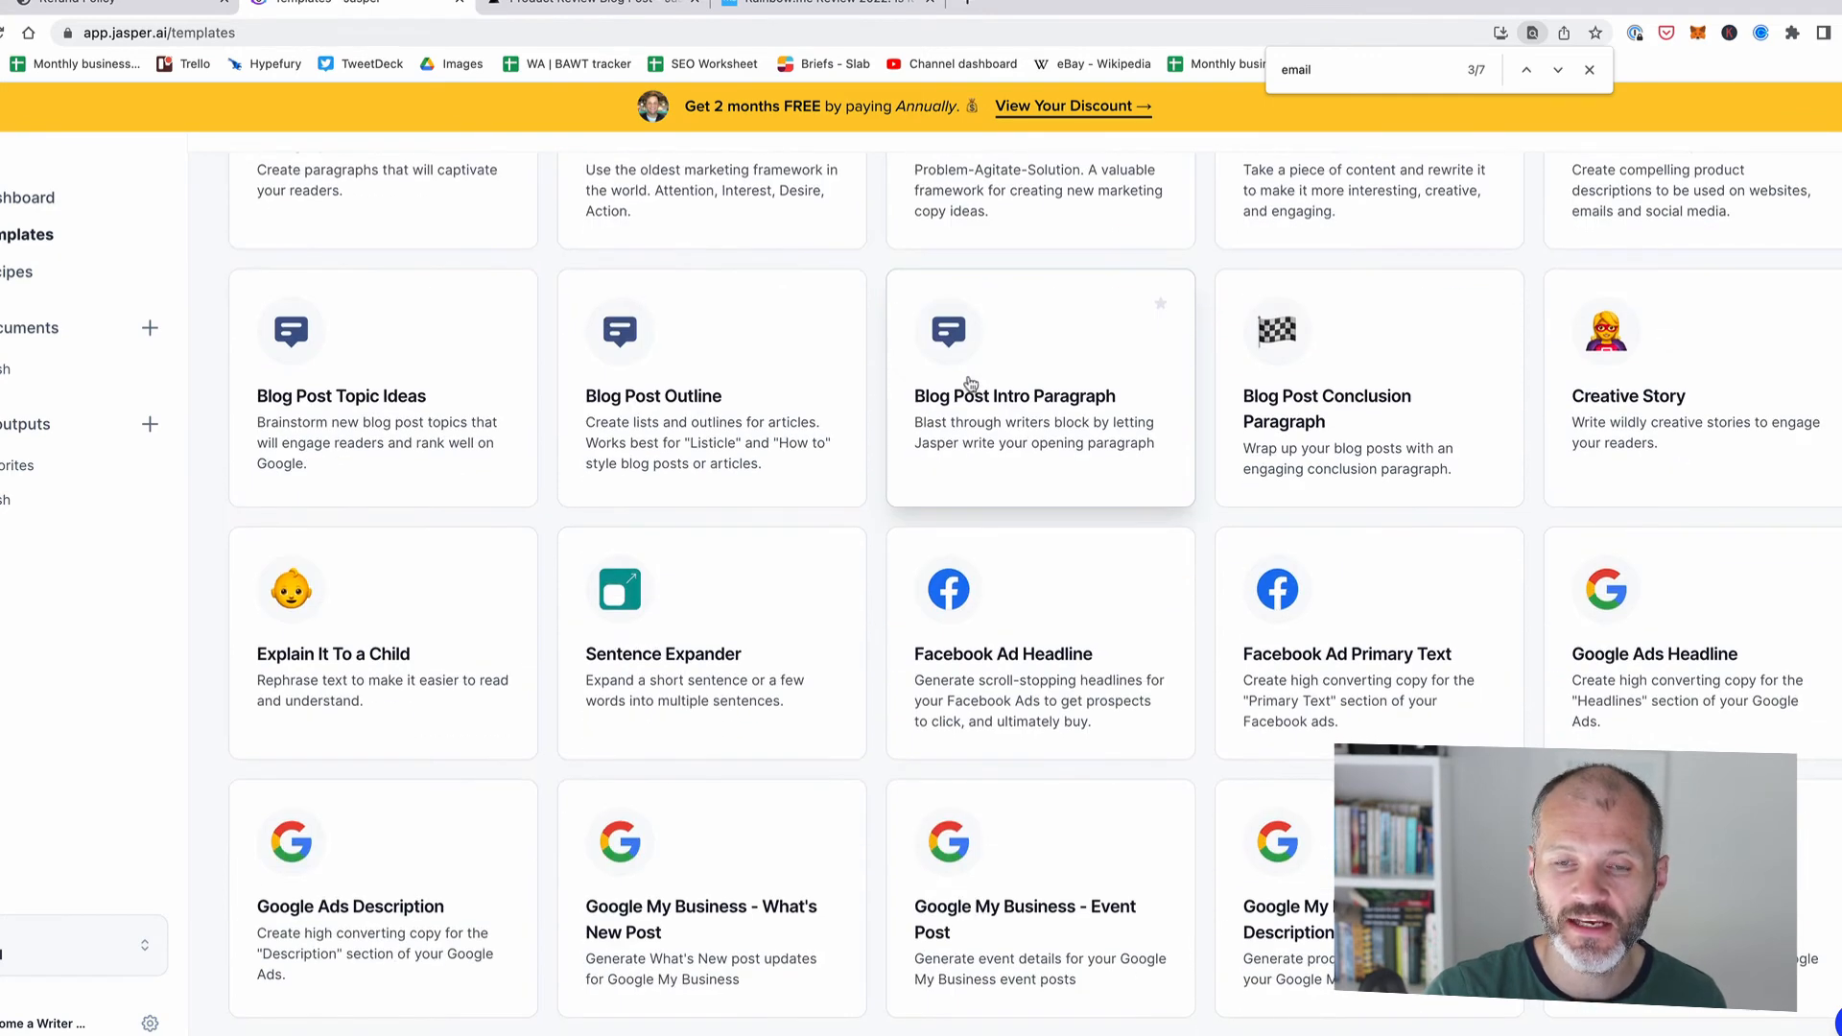
{"action": "scroll", "coordinate": [971, 384], "scroll_direction": "down", "scroll_amount": 2}
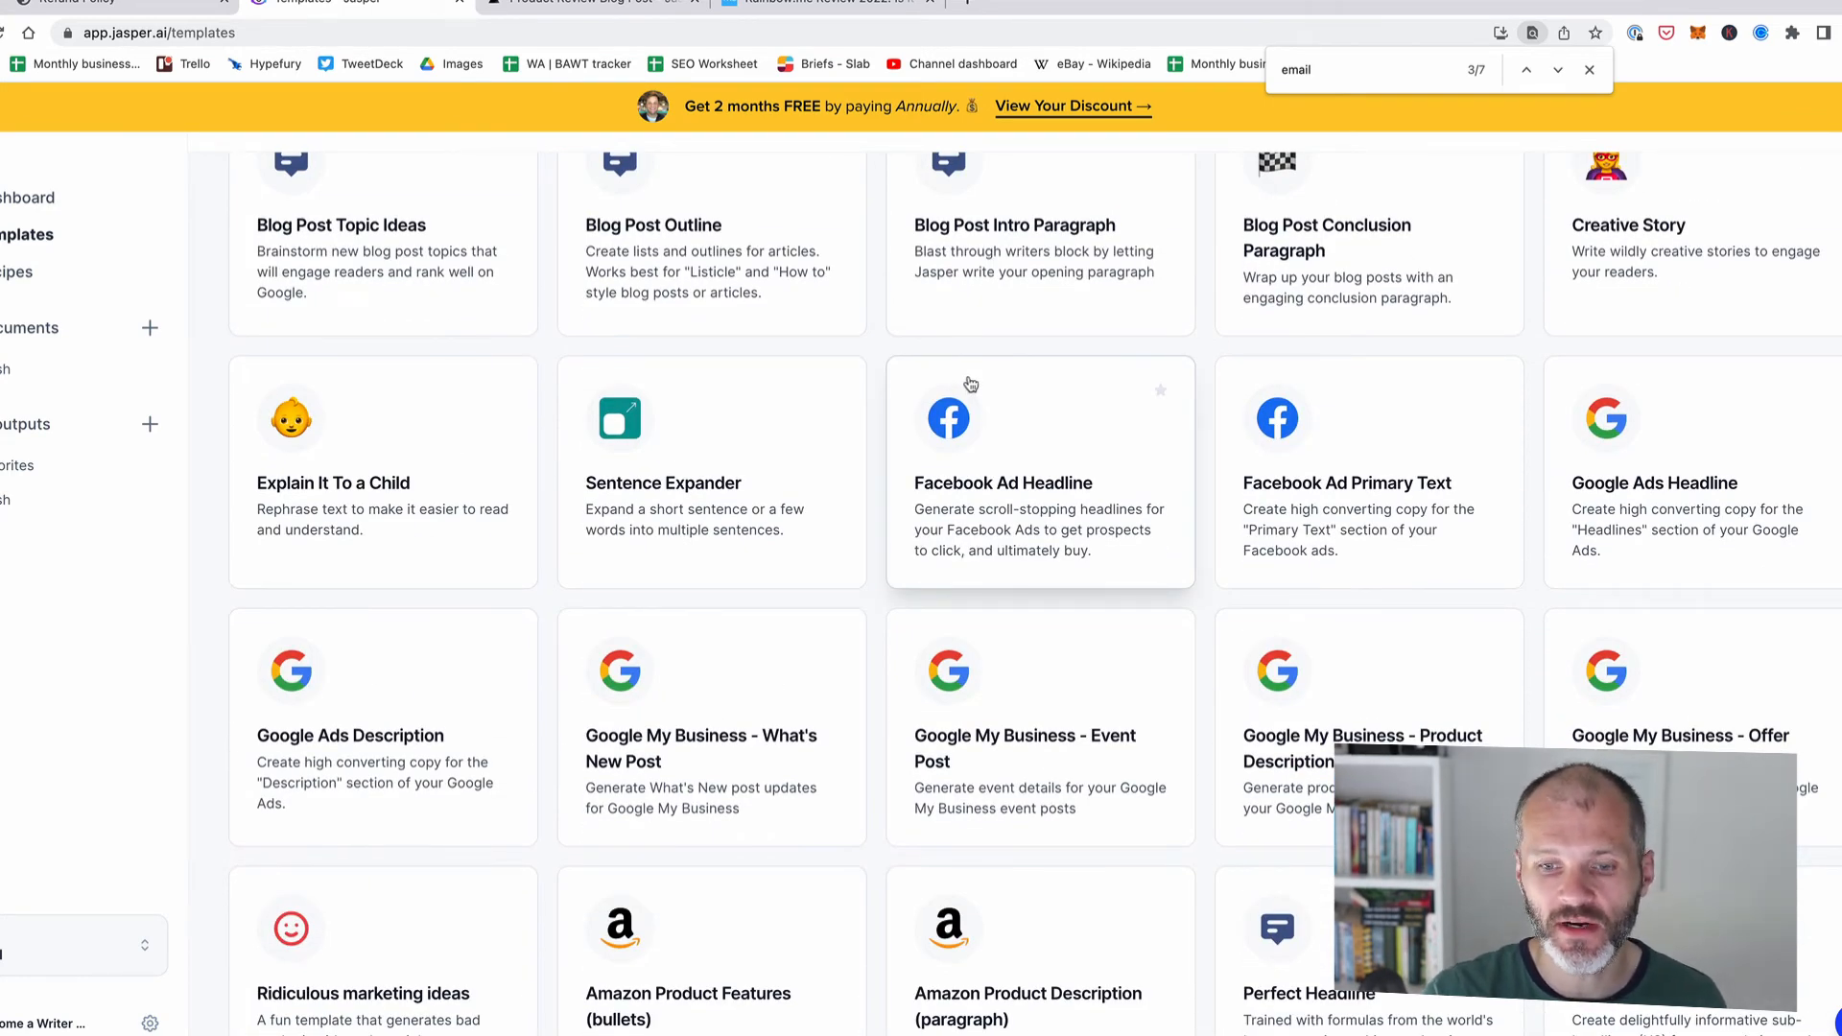
{"action": "key", "text": "ctrl+f"}
{"action": "type", "text": "b"}
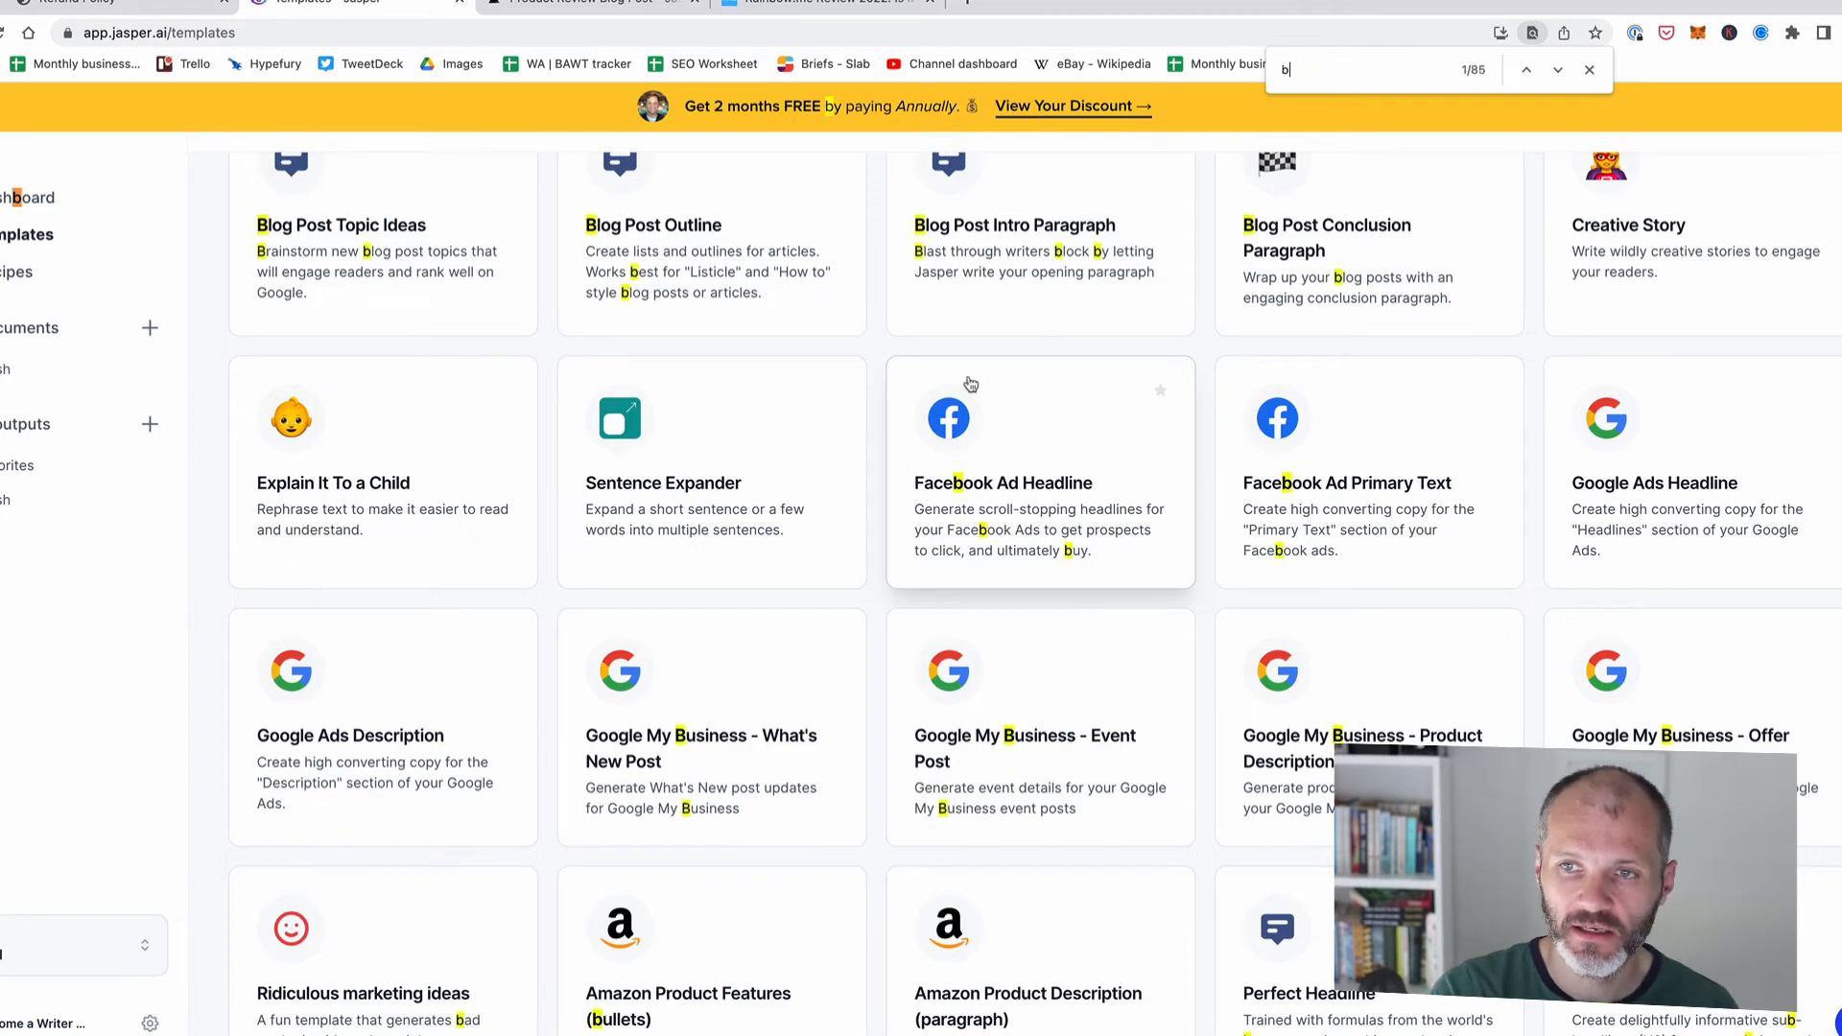
{"action": "type", "text": "ullet"}
{"action": "key", "text": "Return"}
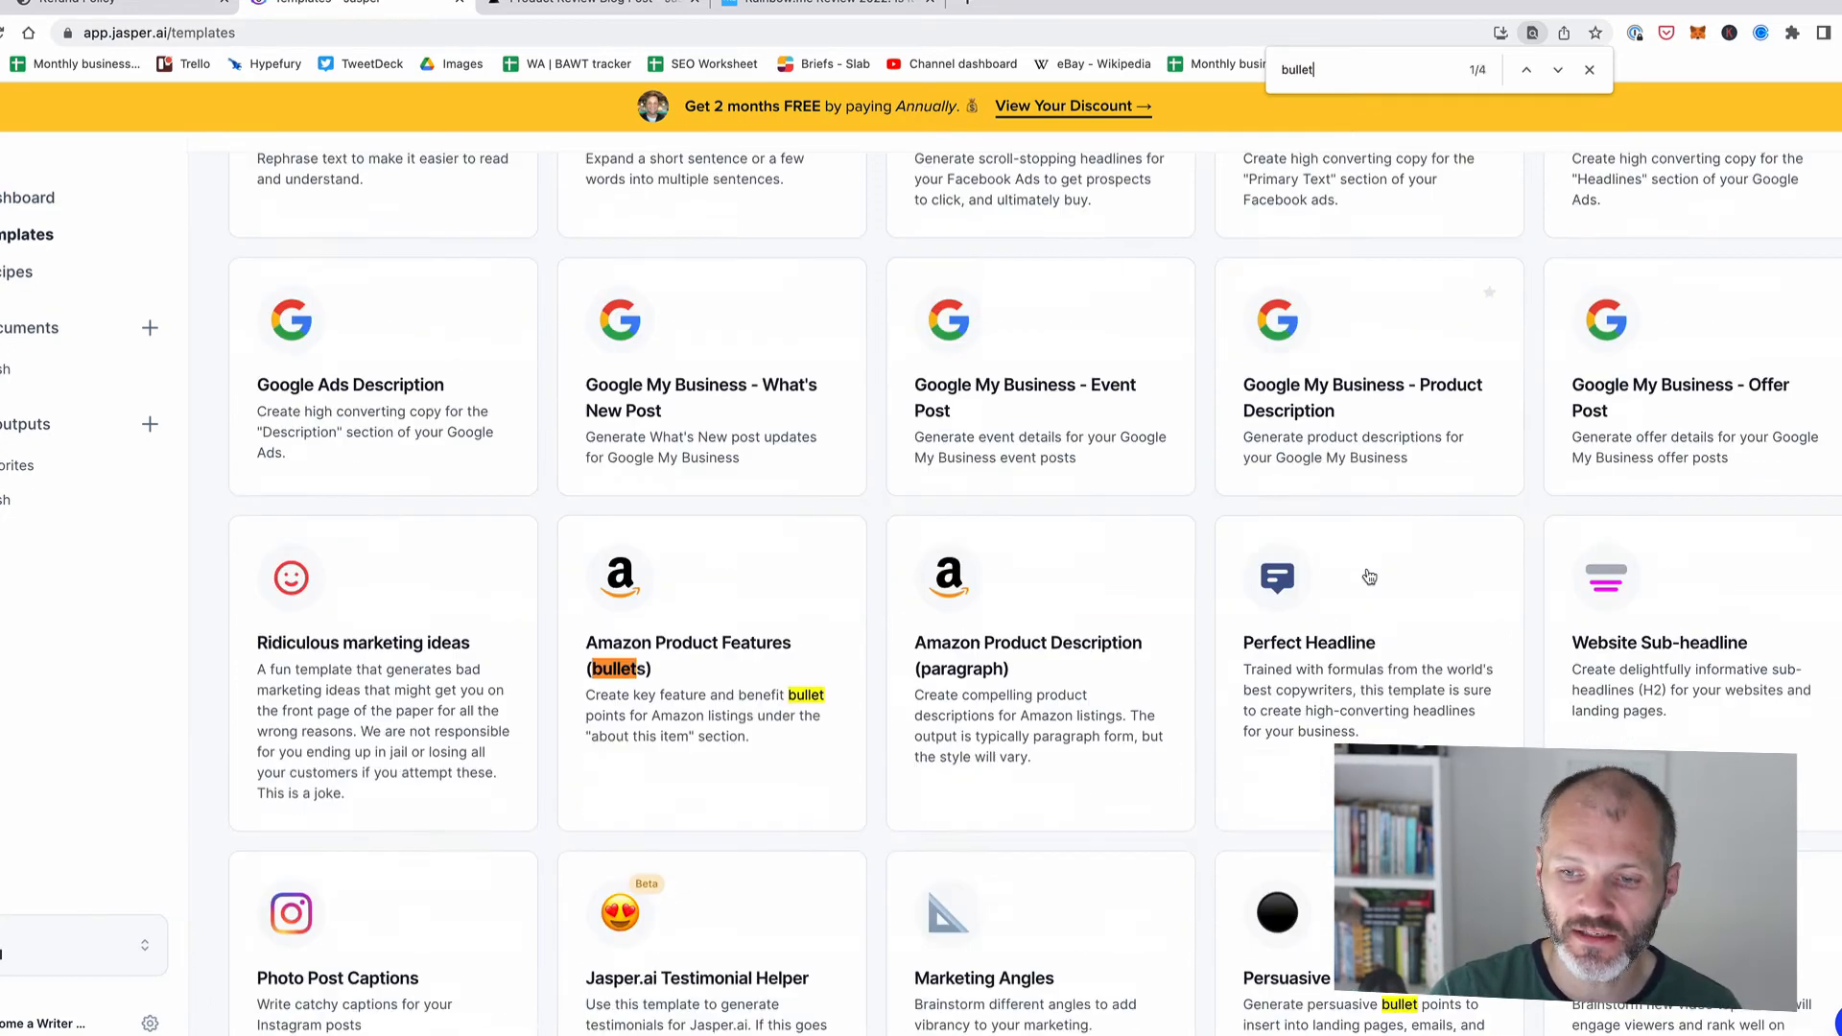
{"action": "left_click", "coordinate": [1285, 863]}
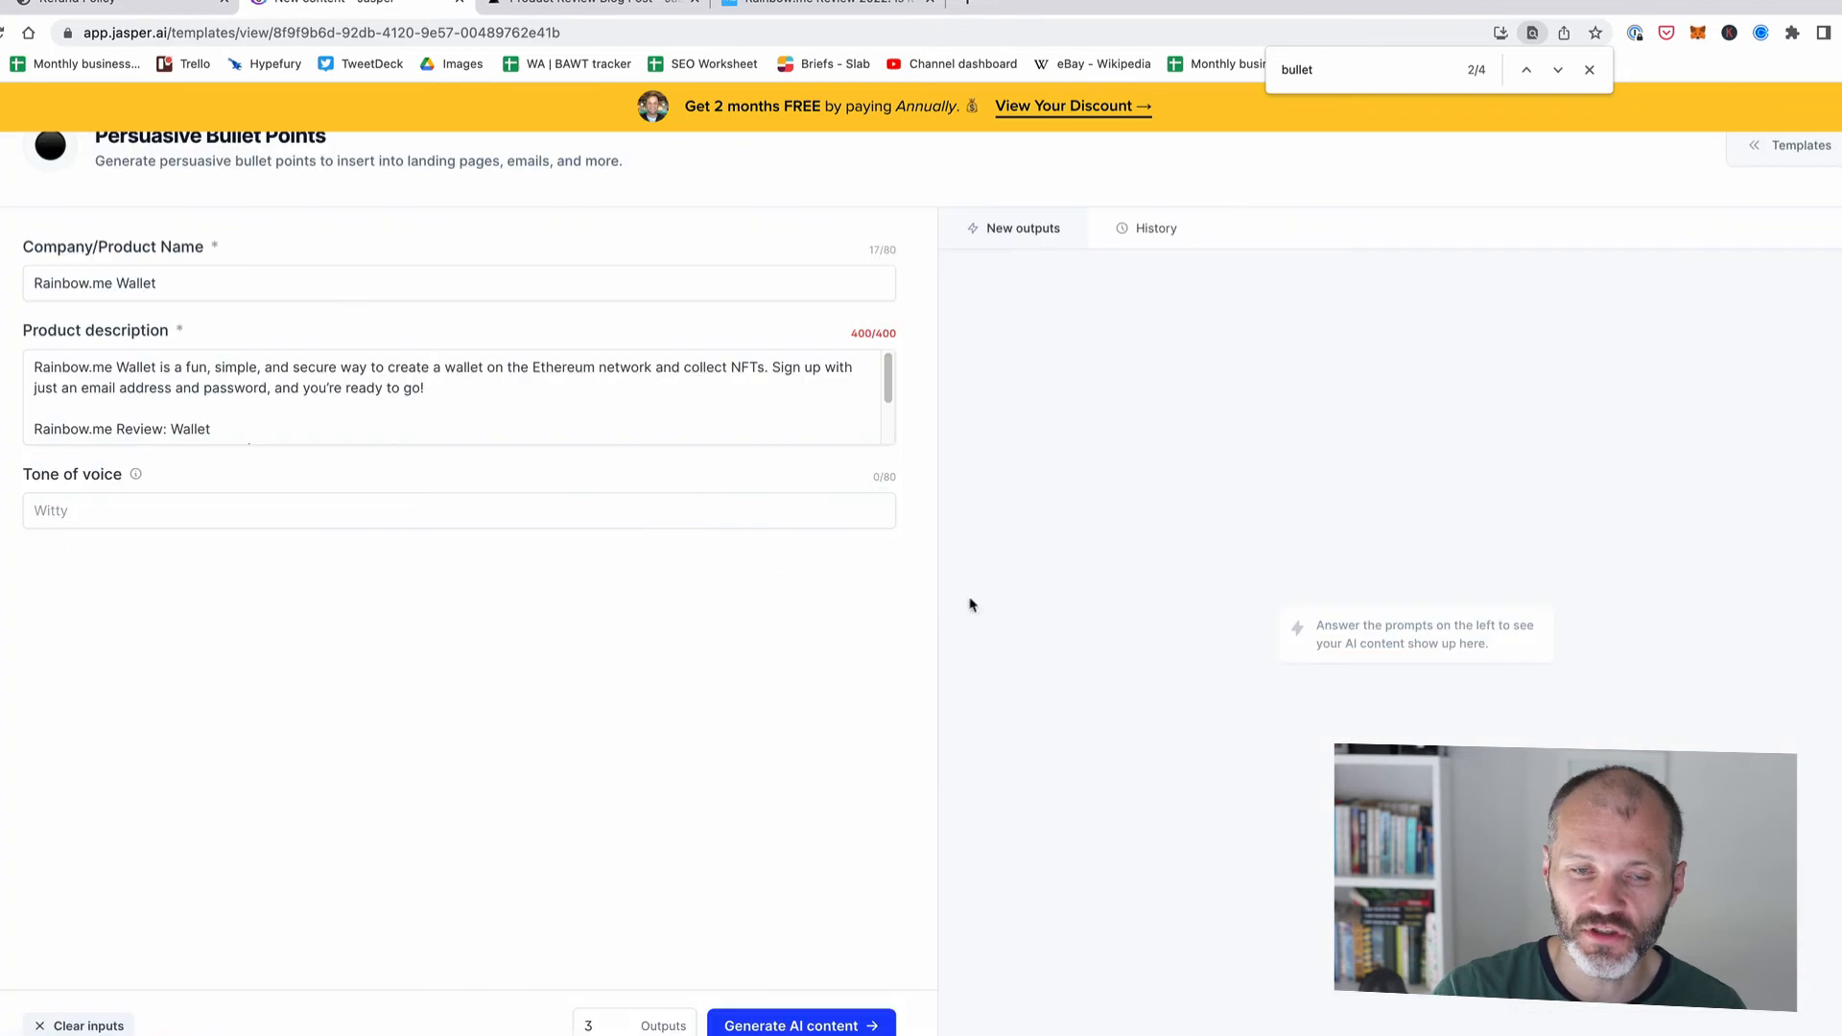
Step: Generate three persuasive bullet point outputs from the Rainbow.me Wallet name and product description, leaving the tone of voice empty
{"action": "left_click", "coordinate": [343, 379]}
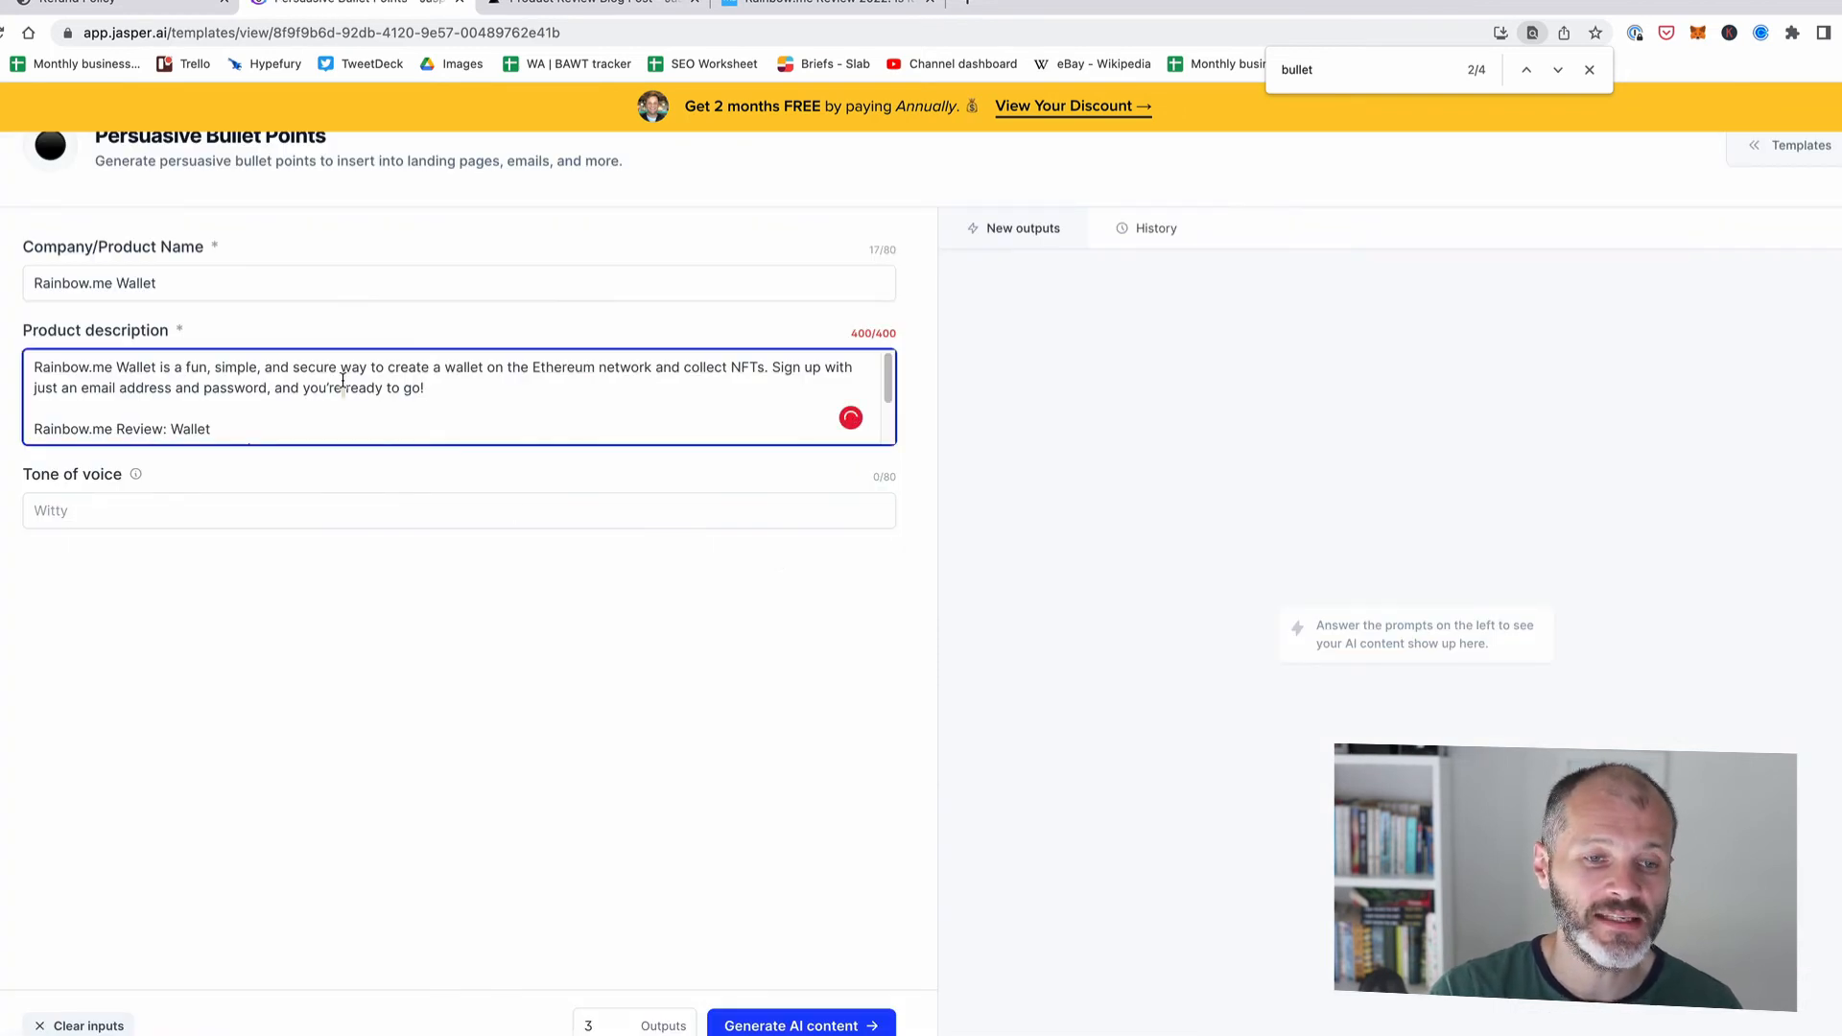
{"action": "left_click", "coordinate": [291, 513]}
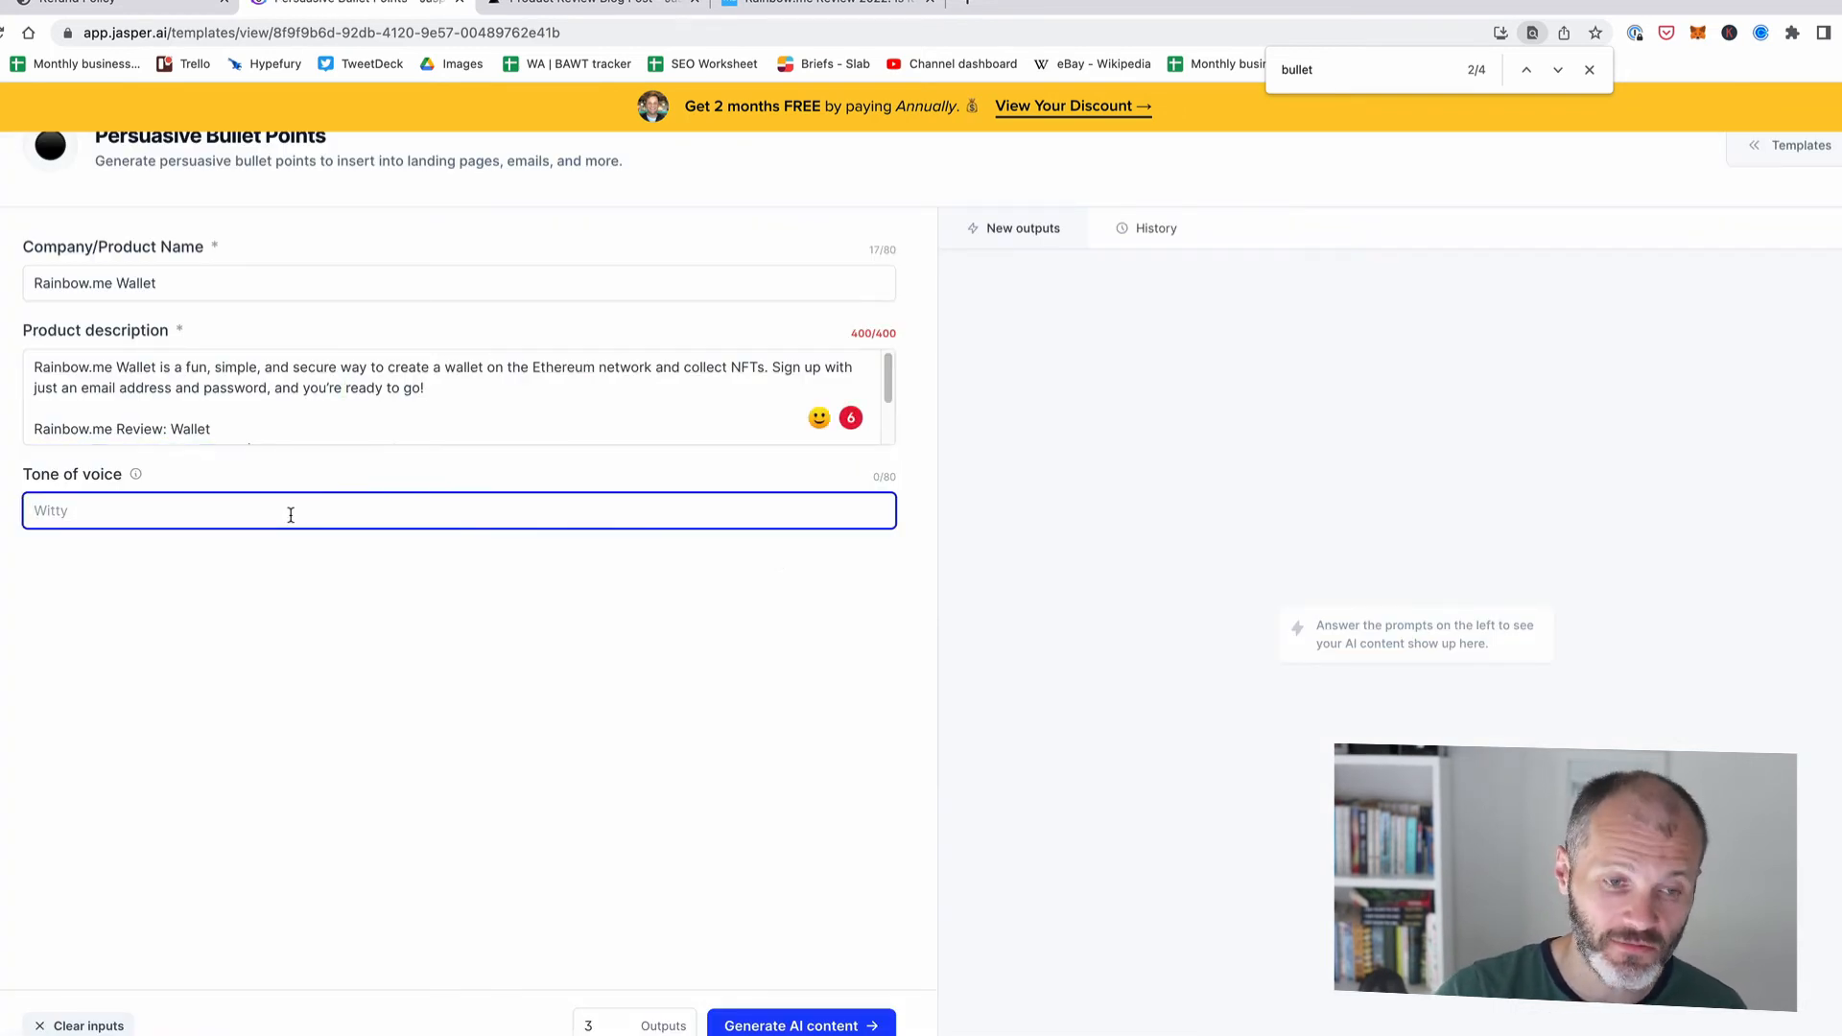
{"action": "mouse_move", "coordinate": [139, 483]}
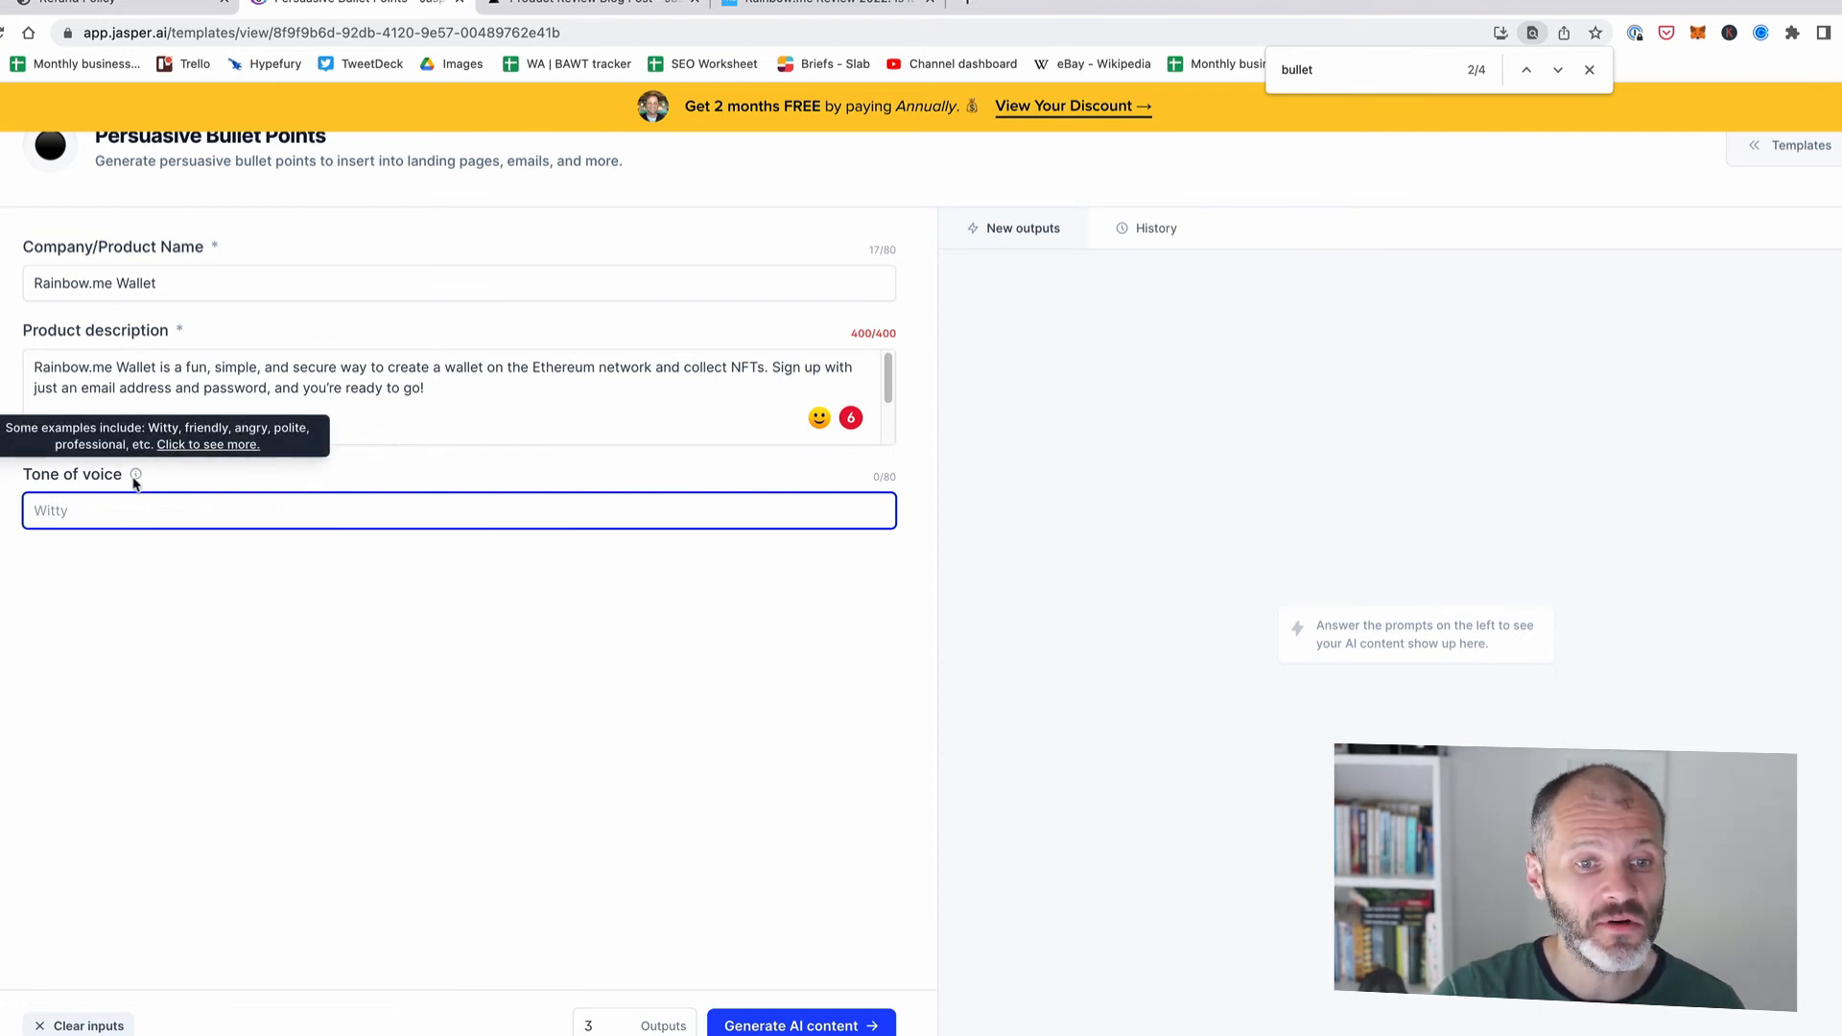
{"action": "left_click", "coordinate": [767, 1027]}
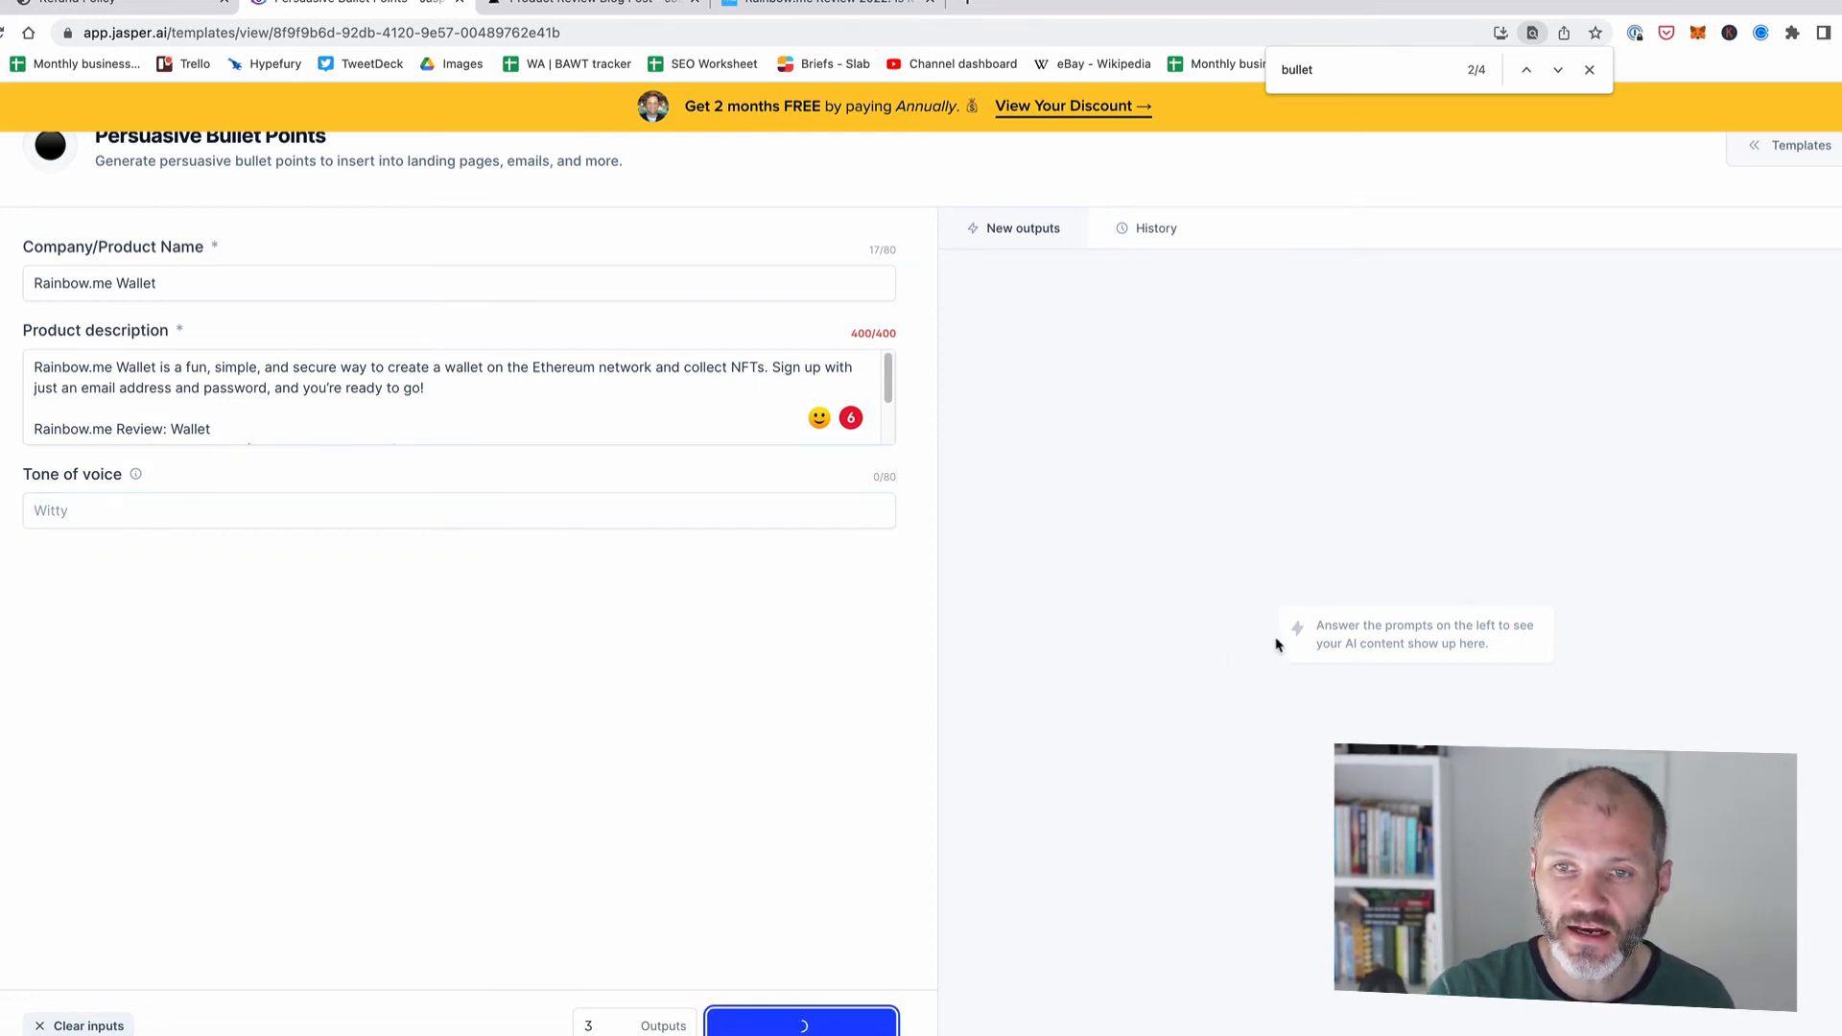
Step: Revisit the product description, the source Rainbow.me review article and the Product Review Blog Post recipe page
{"action": "left_click", "coordinate": [364, 369]}
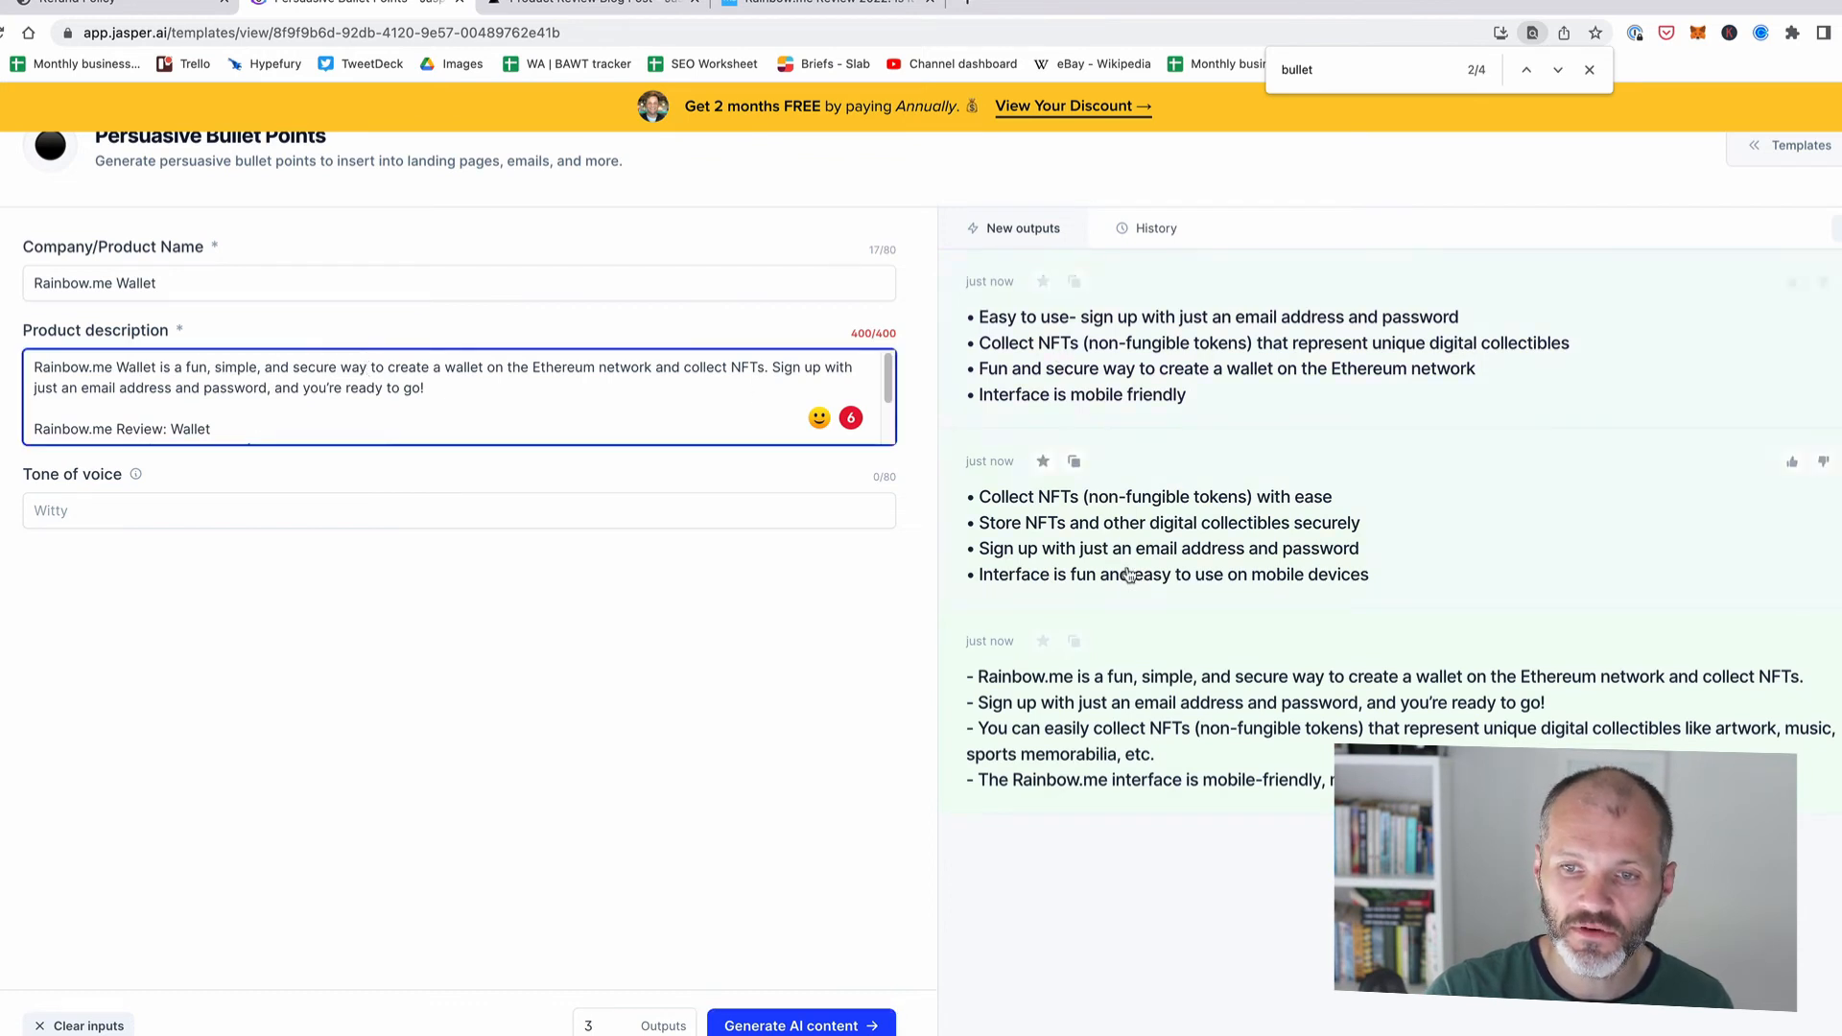
{"action": "left_click", "coordinate": [909, 21]}
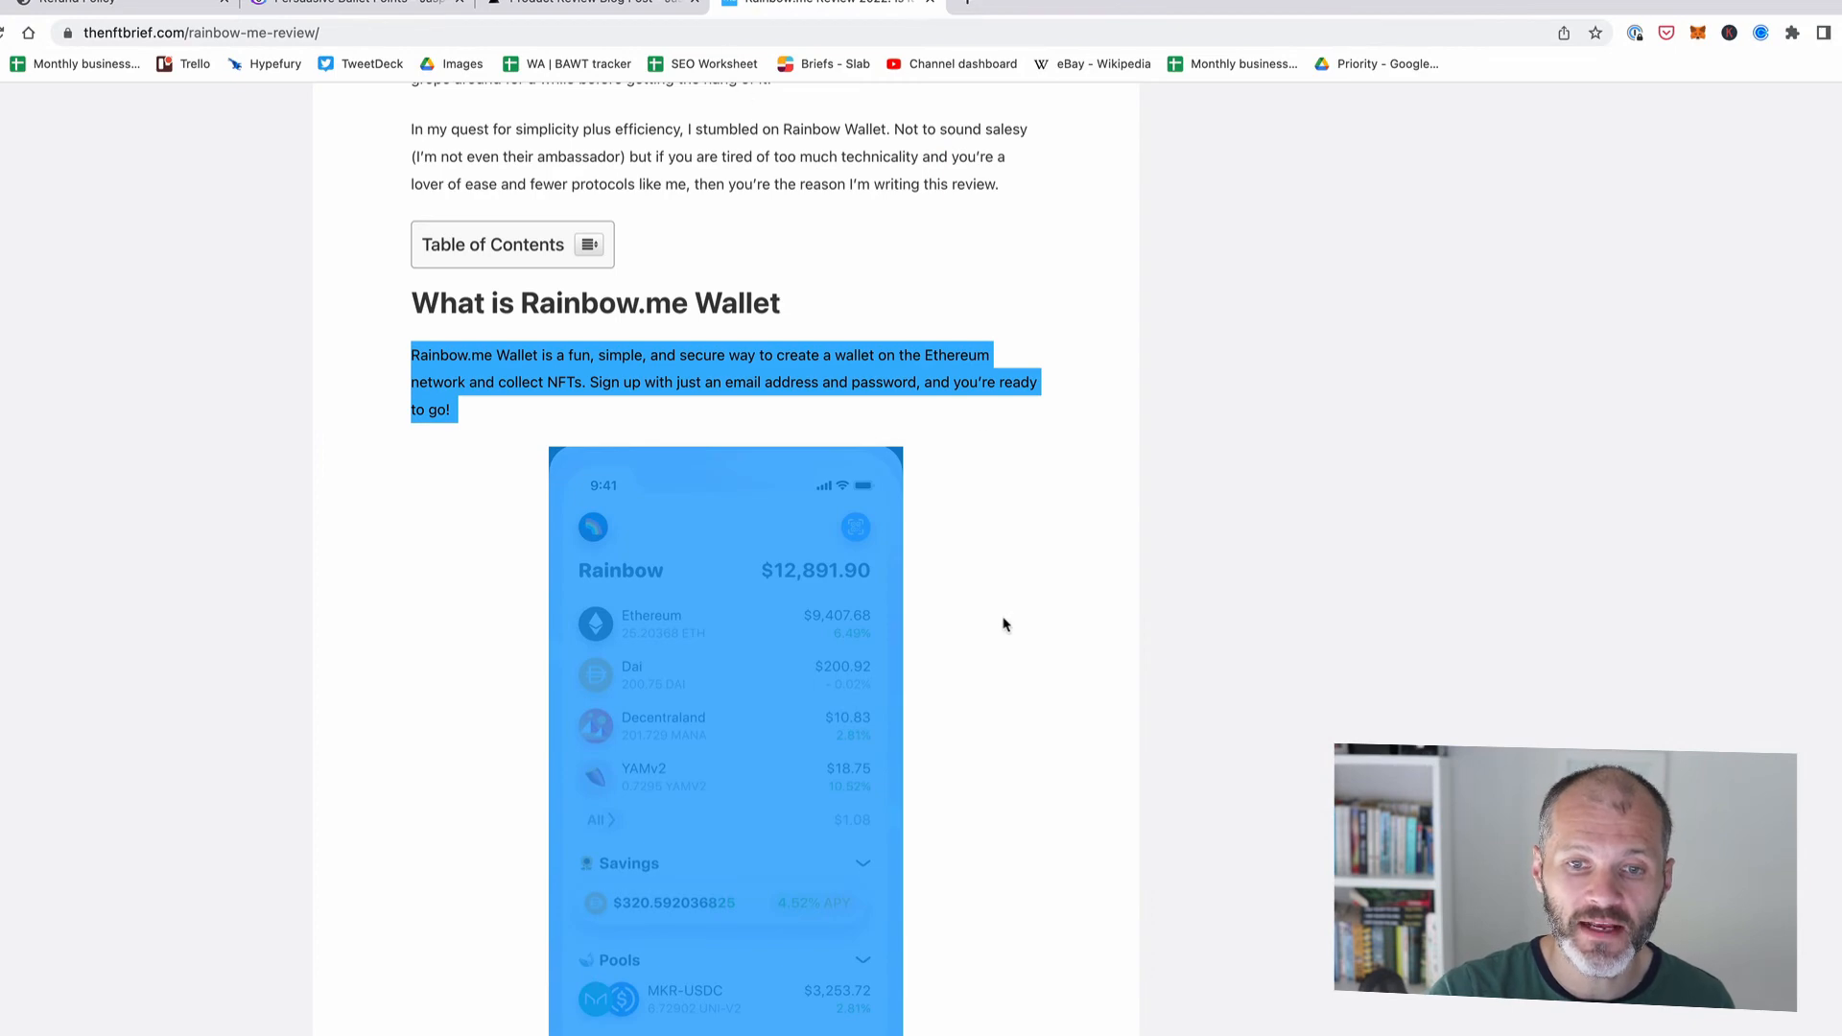
{"action": "left_click", "coordinate": [579, 14]}
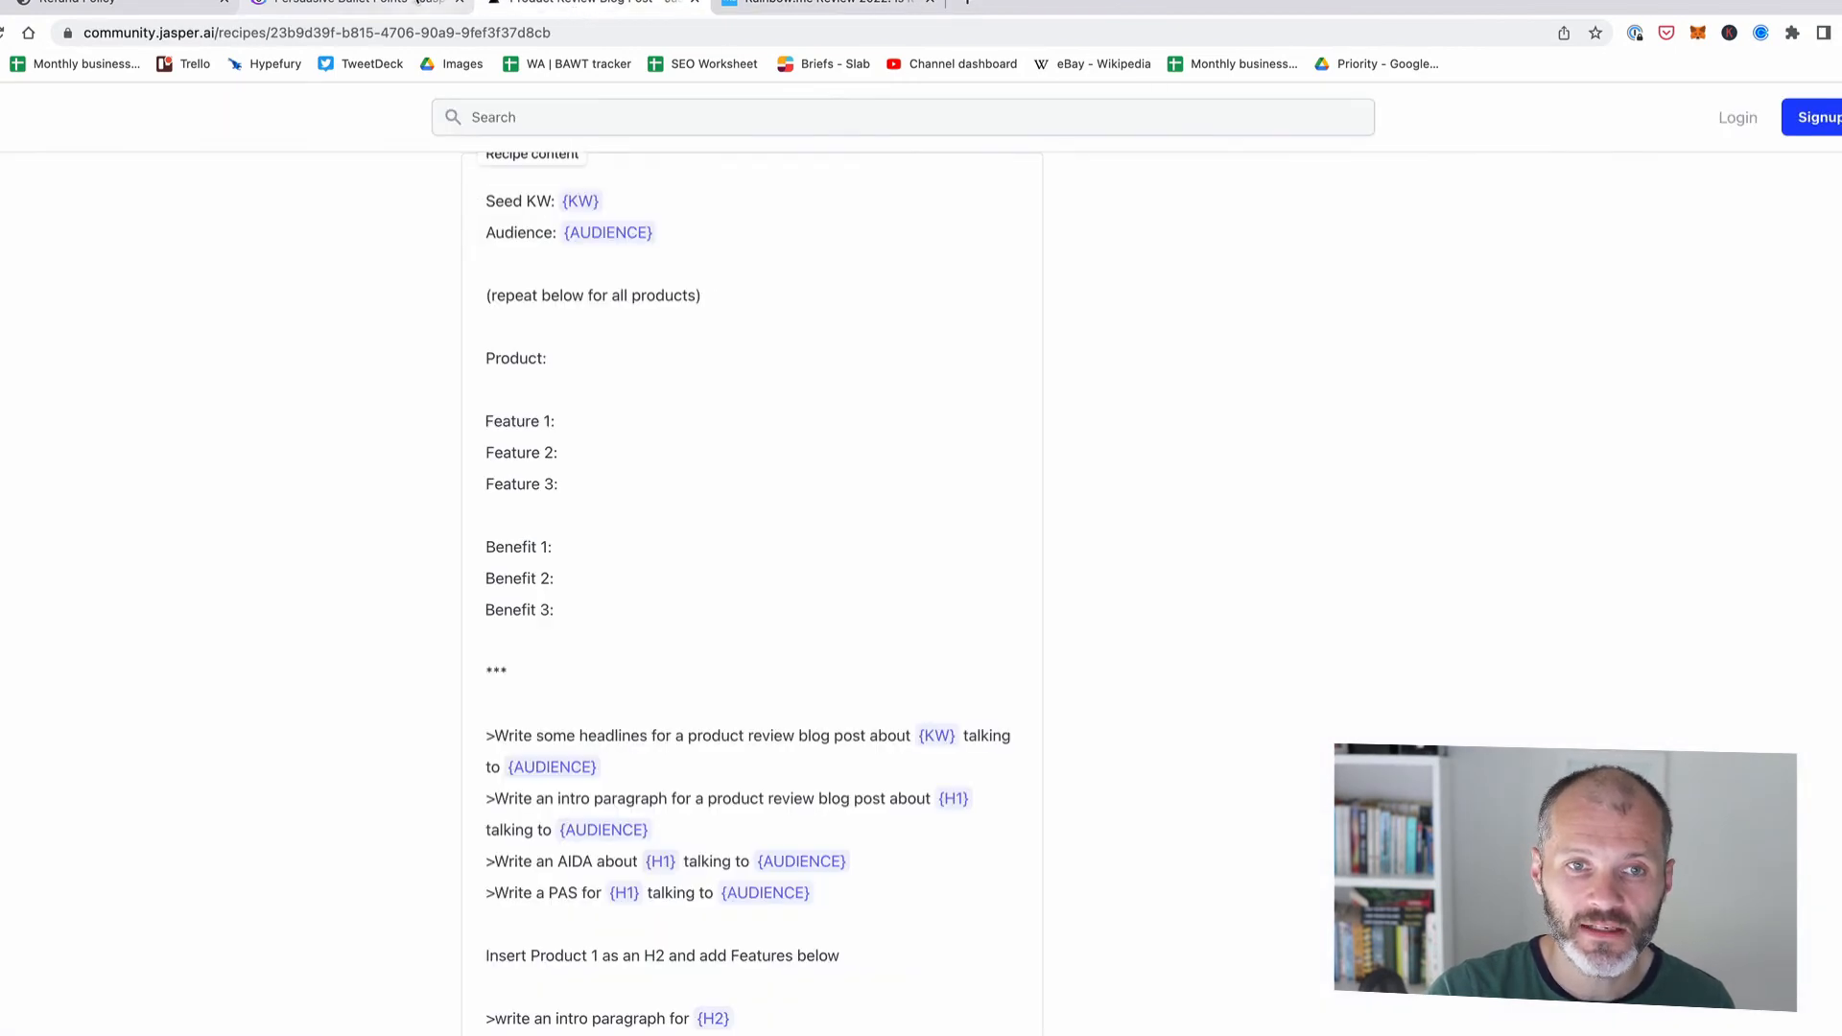
Step: Return to Jasper and browse its full template library from Paragraph Generator down to Text Summarizer and Poll Questions
{"action": "left_click", "coordinate": [360, 5]}
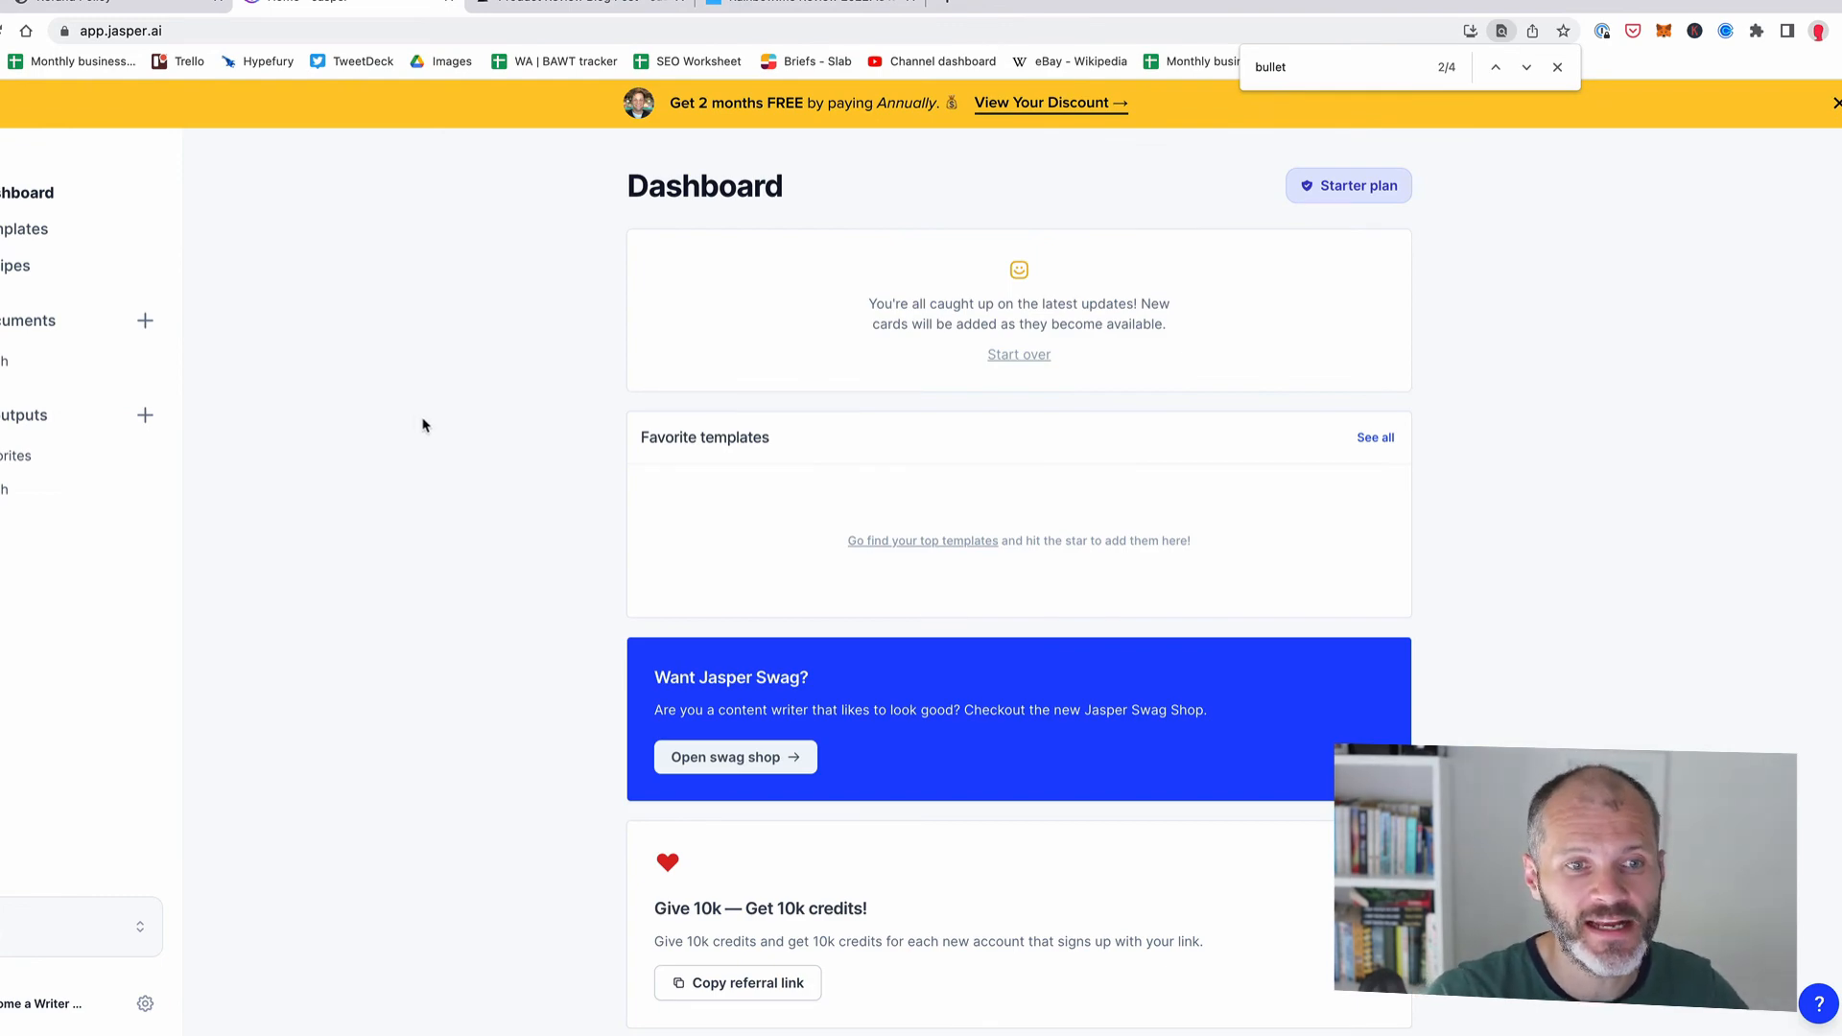
{"action": "left_click", "coordinate": [24, 232]}
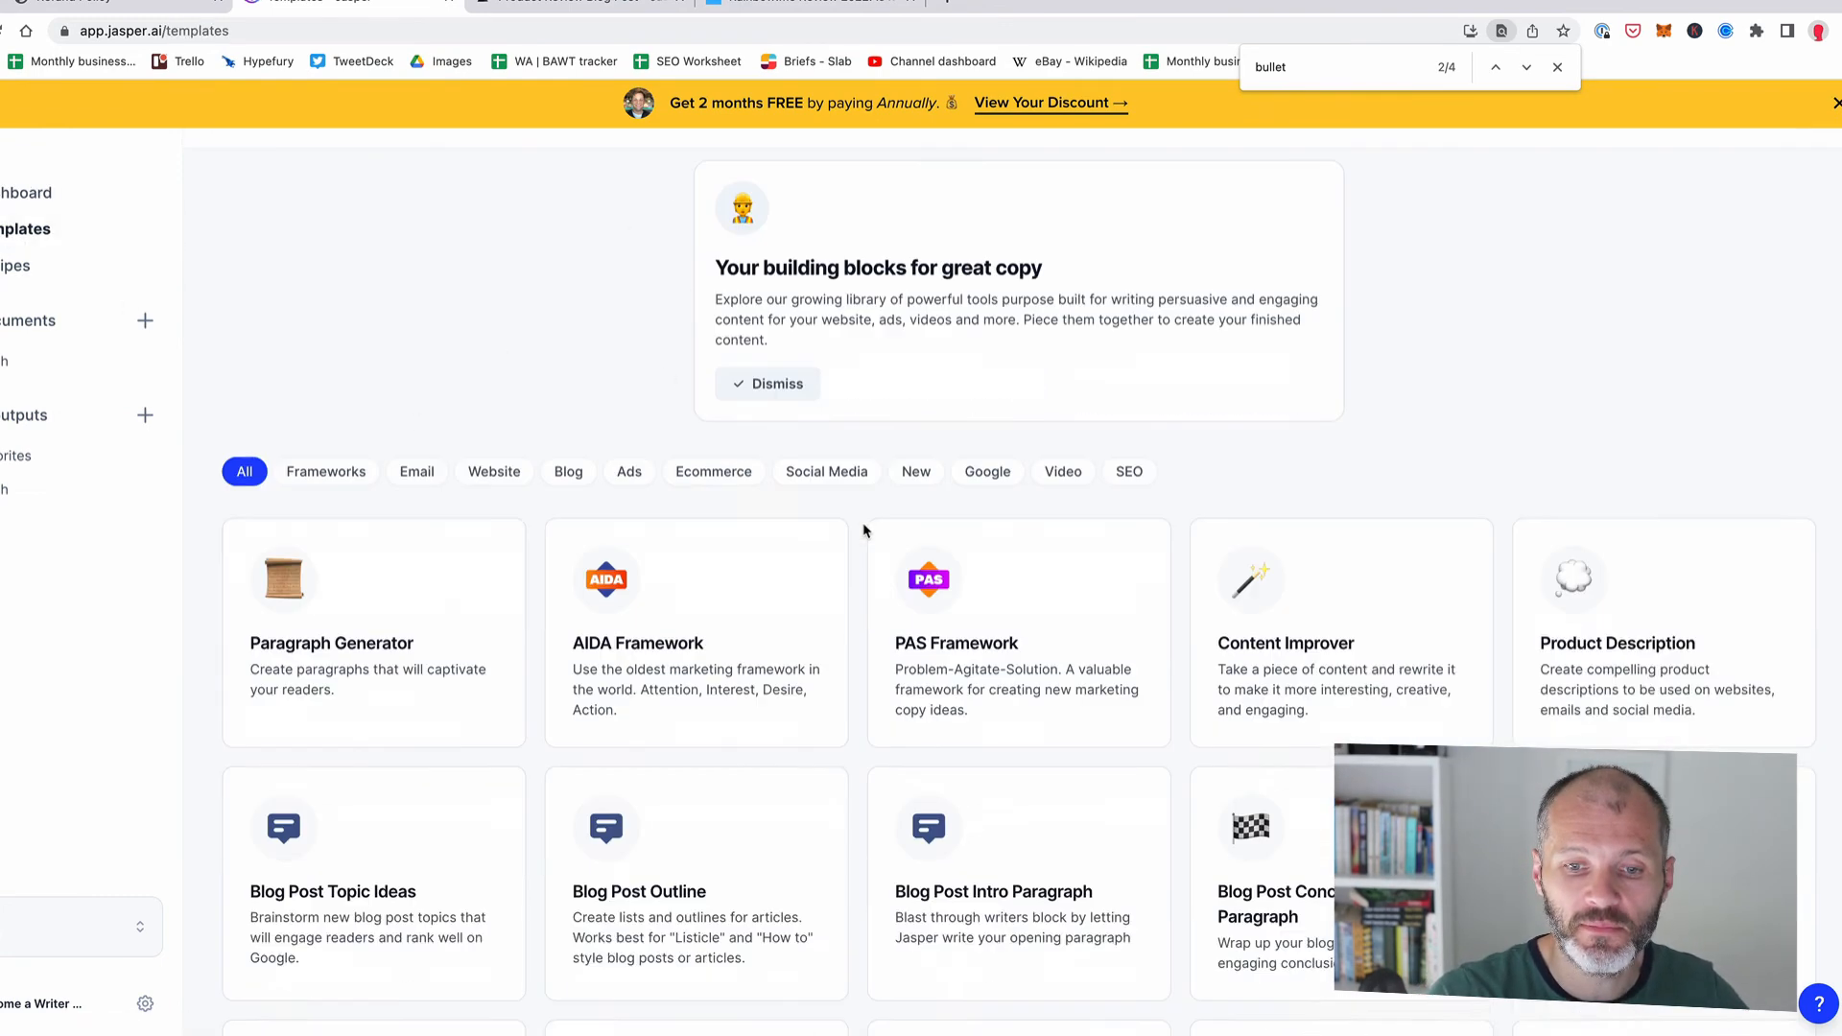
{"action": "scroll", "coordinate": [863, 531], "scroll_direction": "down", "scroll_amount": 3}
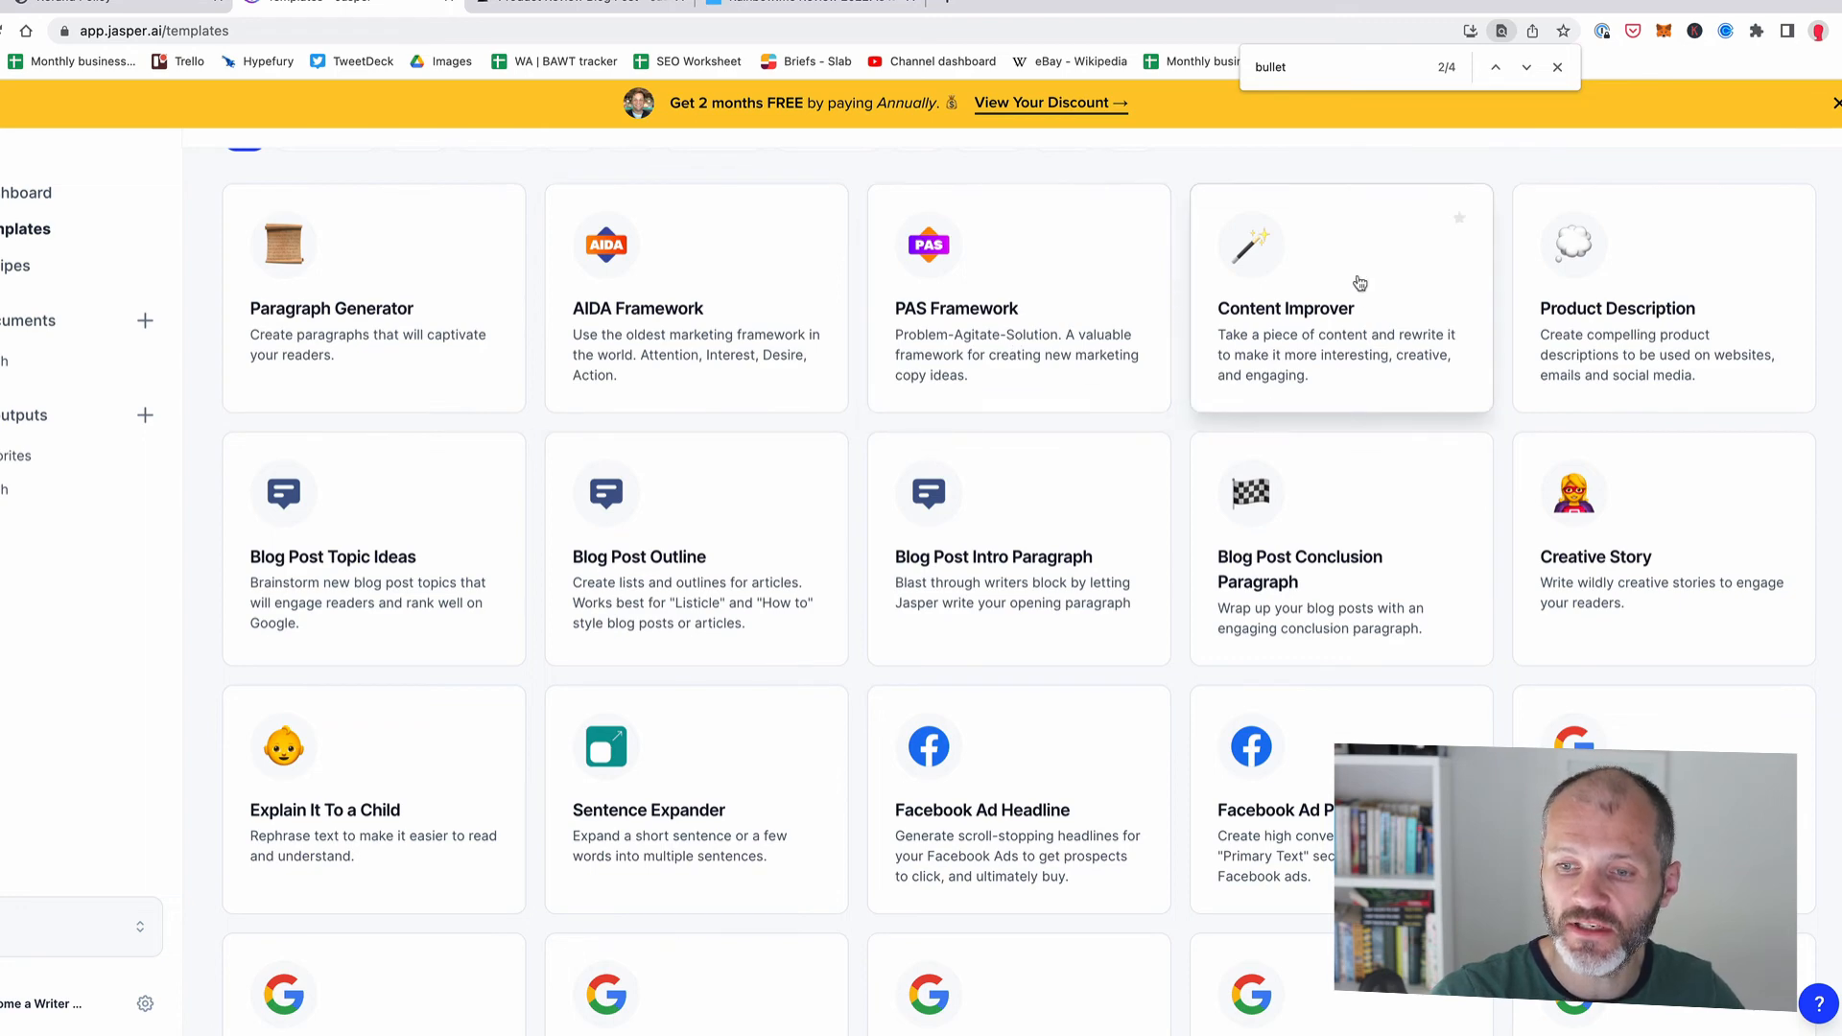
{"action": "scroll", "coordinate": [1357, 303], "scroll_direction": "down", "scroll_amount": 2}
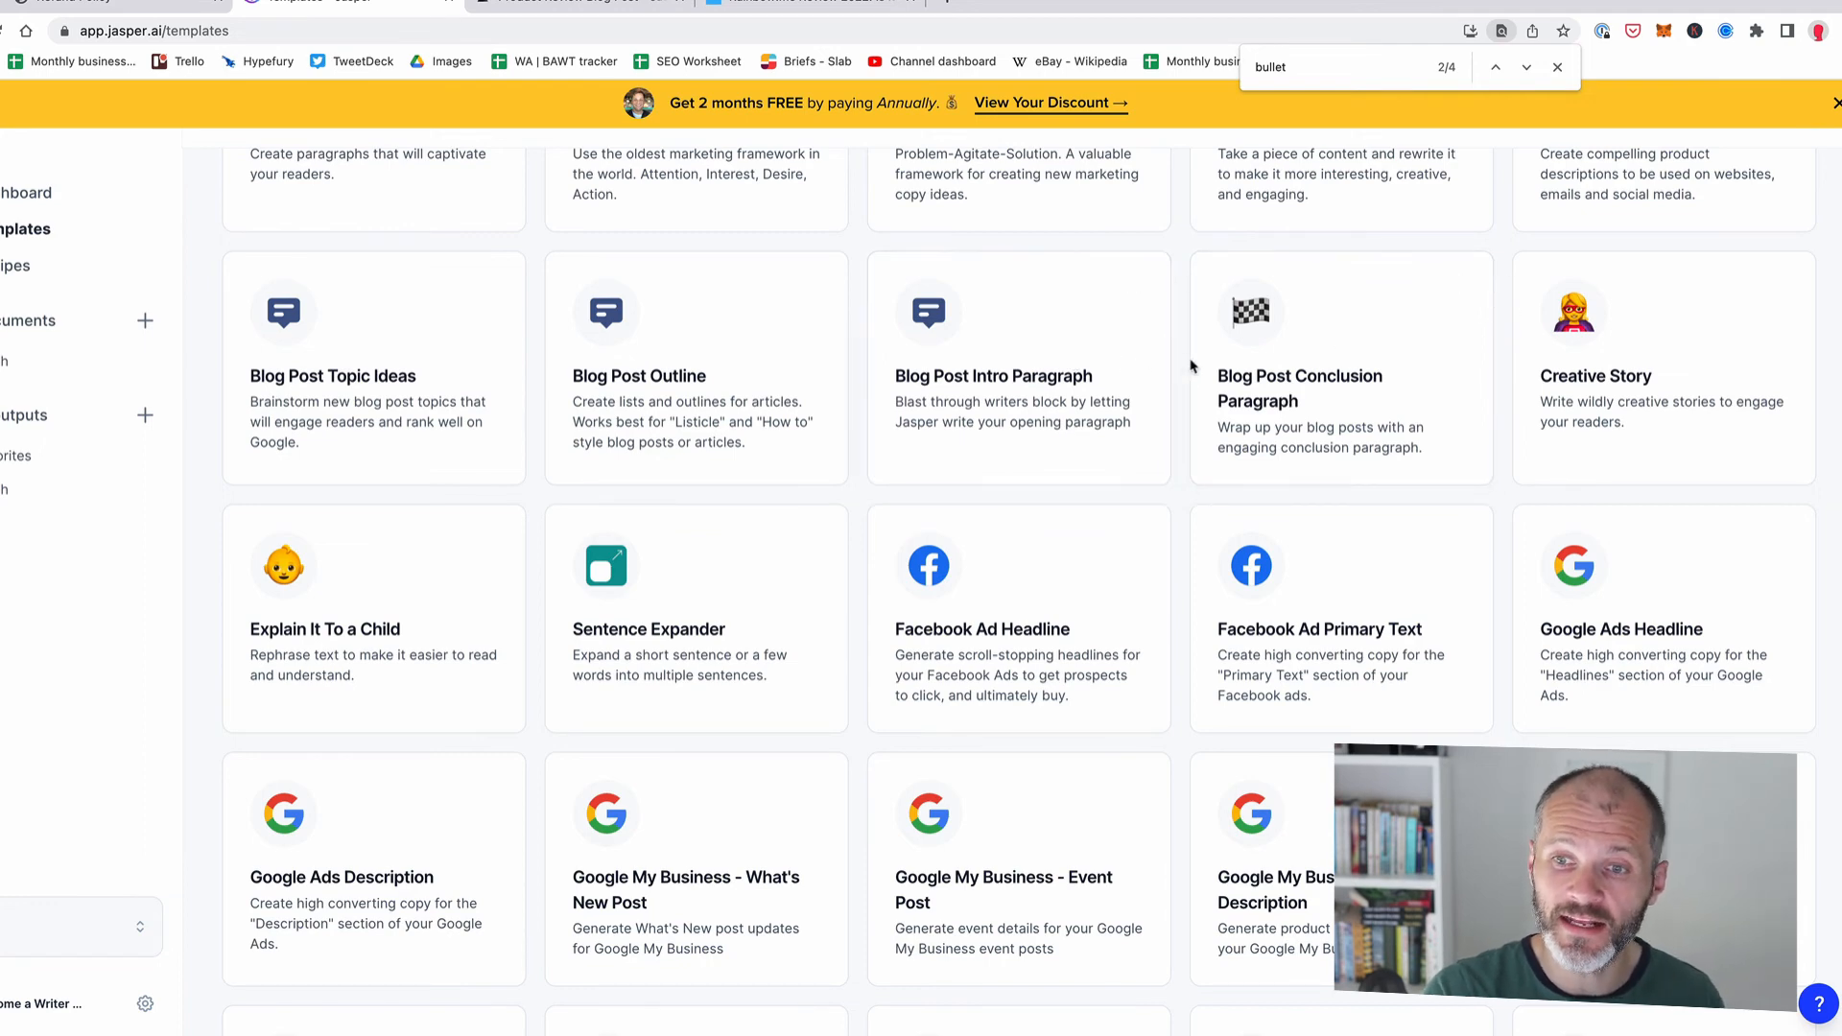
{"action": "scroll", "coordinate": [1103, 408], "scroll_direction": "down", "scroll_amount": 6}
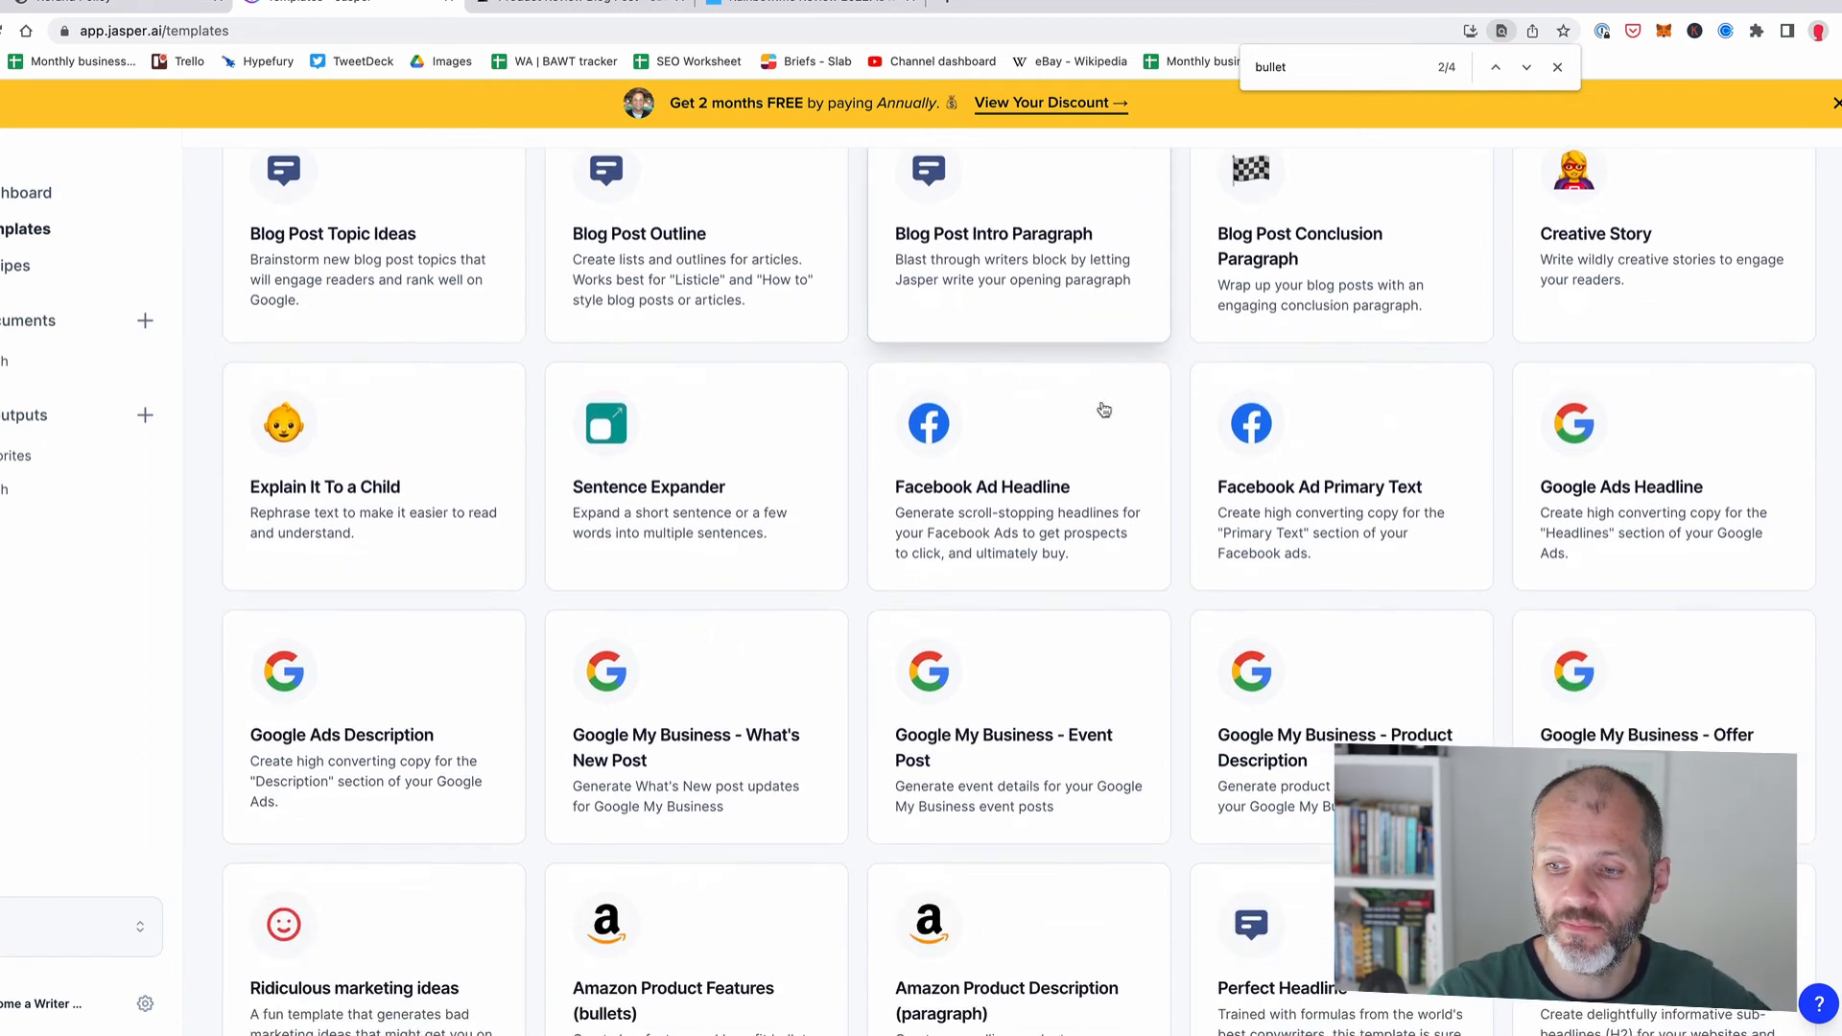
{"action": "scroll", "coordinate": [1110, 436], "scroll_direction": "up", "scroll_amount": 1}
{"action": "scroll", "coordinate": [1110, 436], "scroll_direction": "down", "scroll_amount": 4}
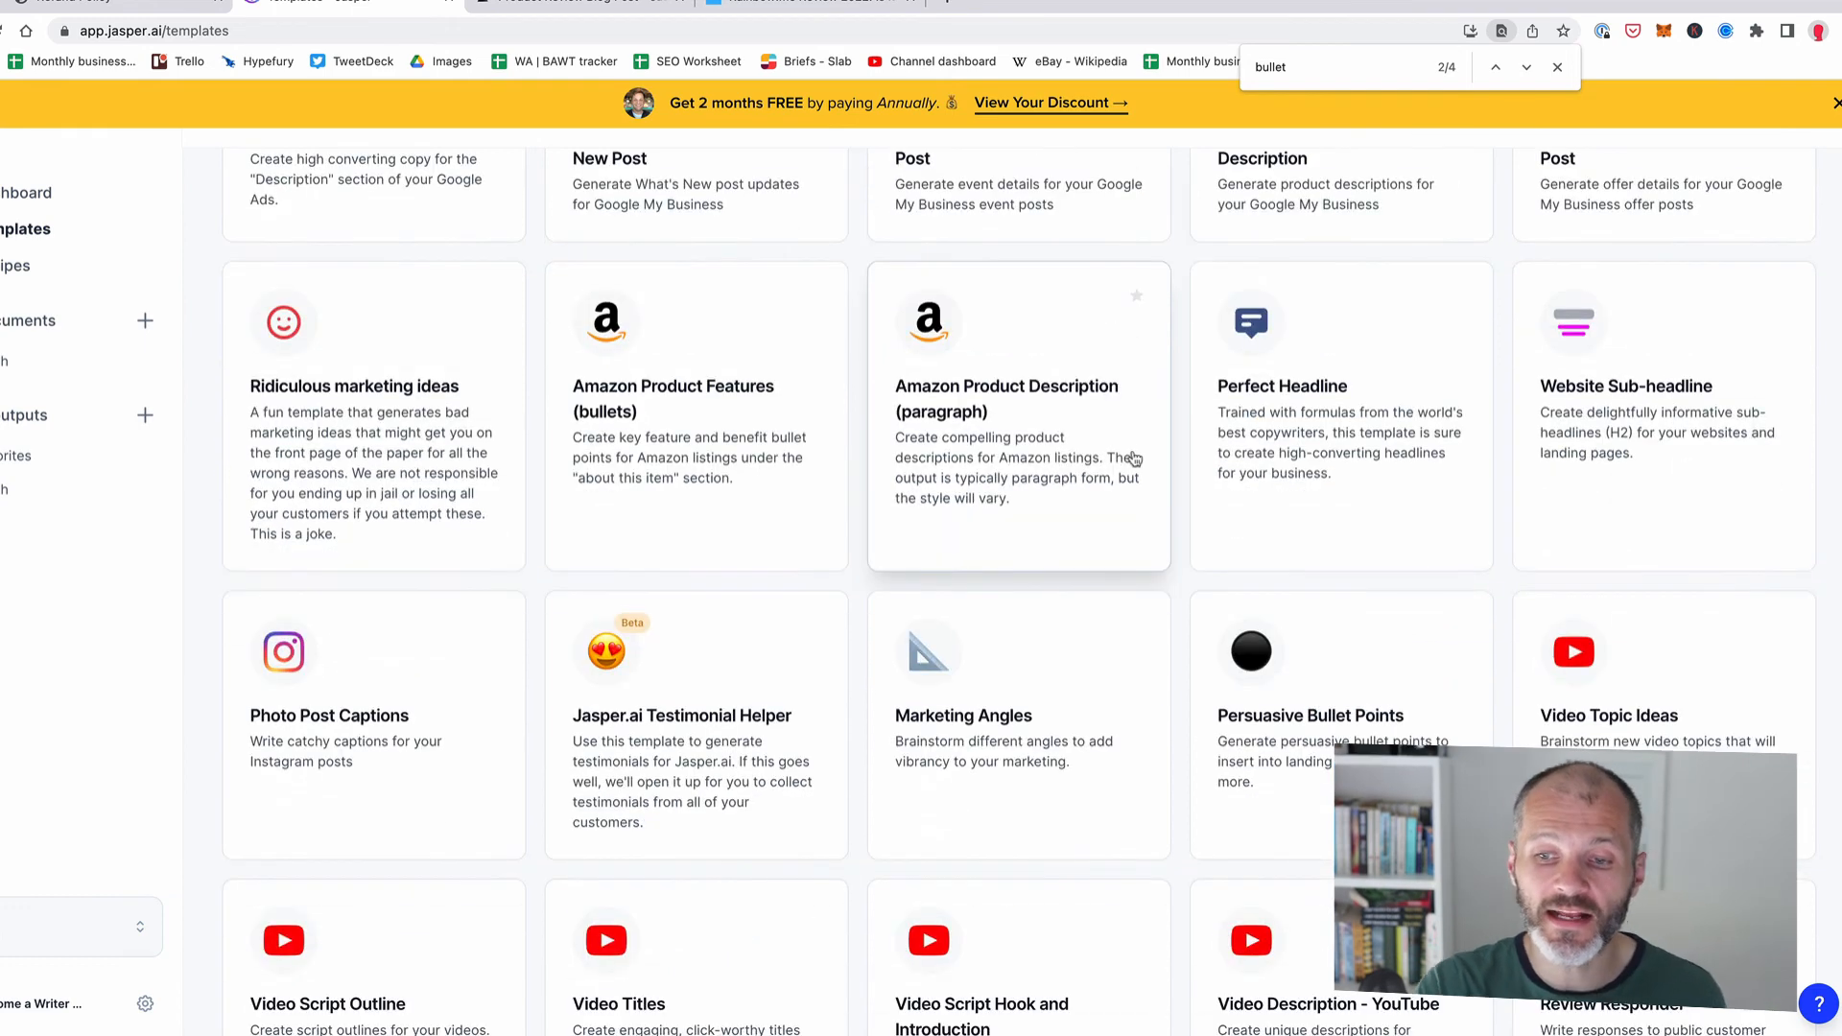
{"action": "scroll", "coordinate": [1314, 476], "scroll_direction": "down", "scroll_amount": 2}
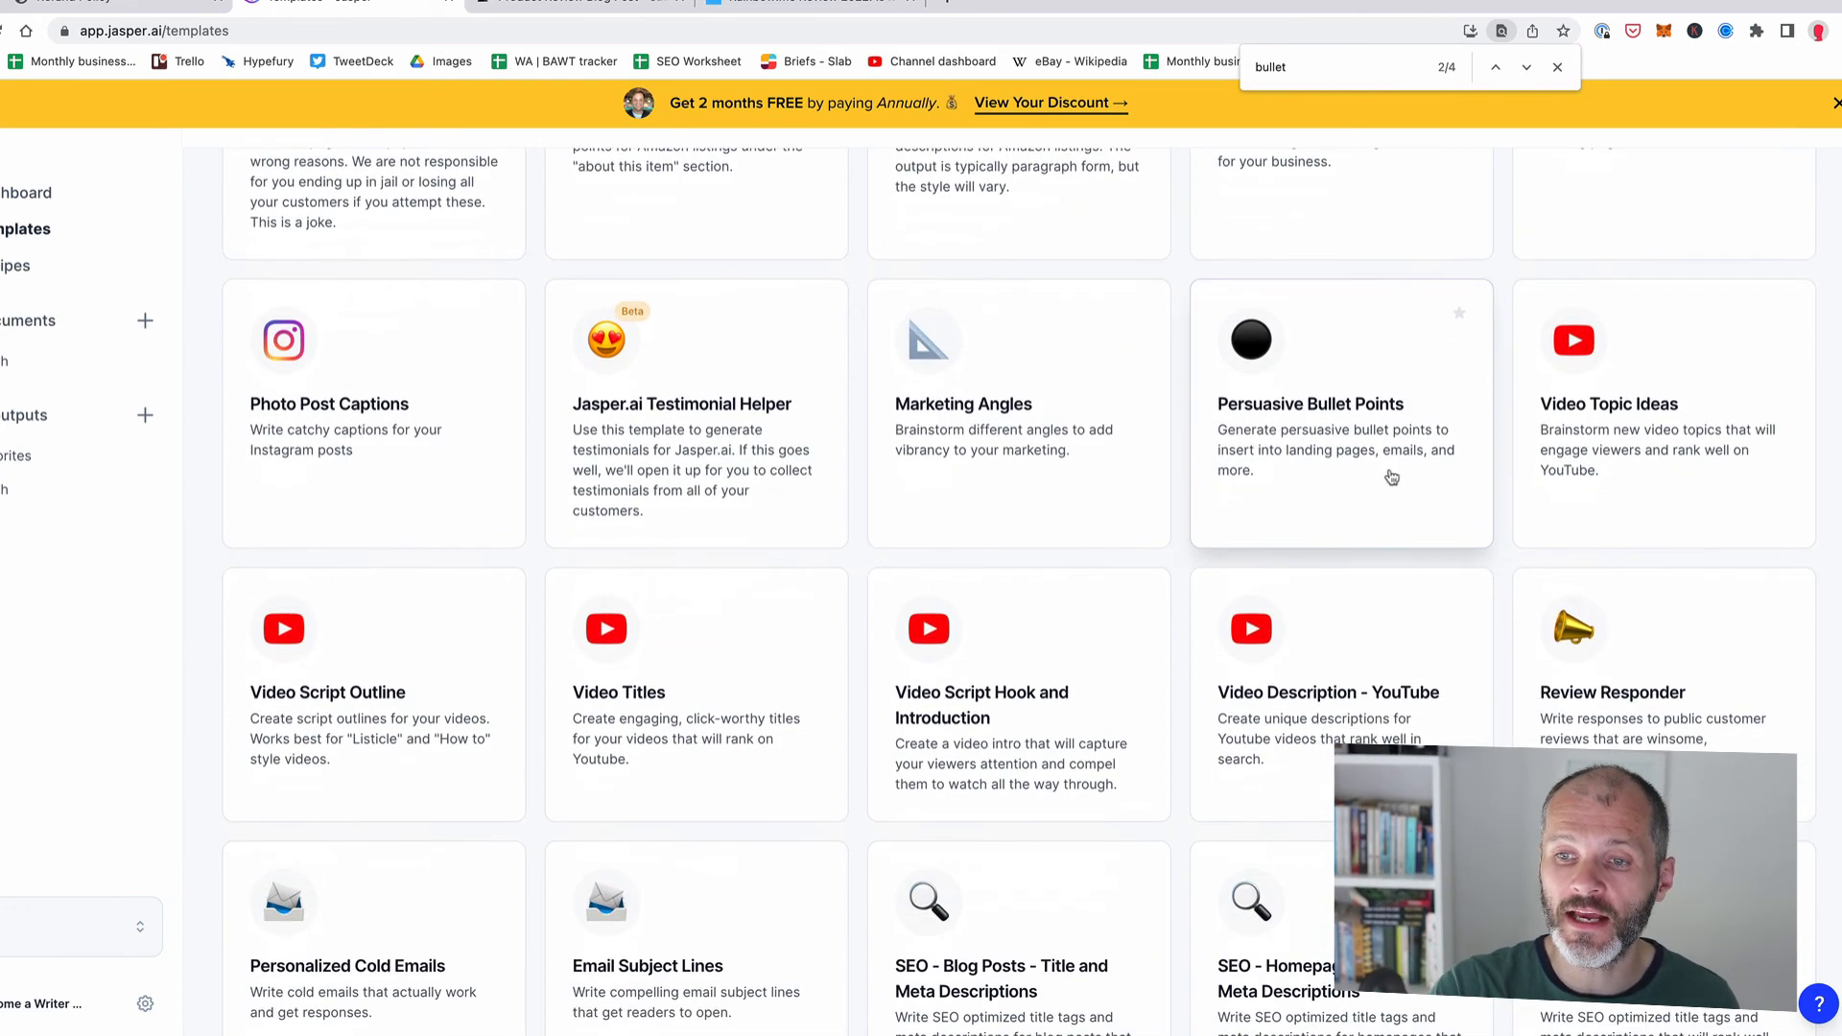
{"action": "scroll", "coordinate": [1389, 479], "scroll_direction": "down", "scroll_amount": 5}
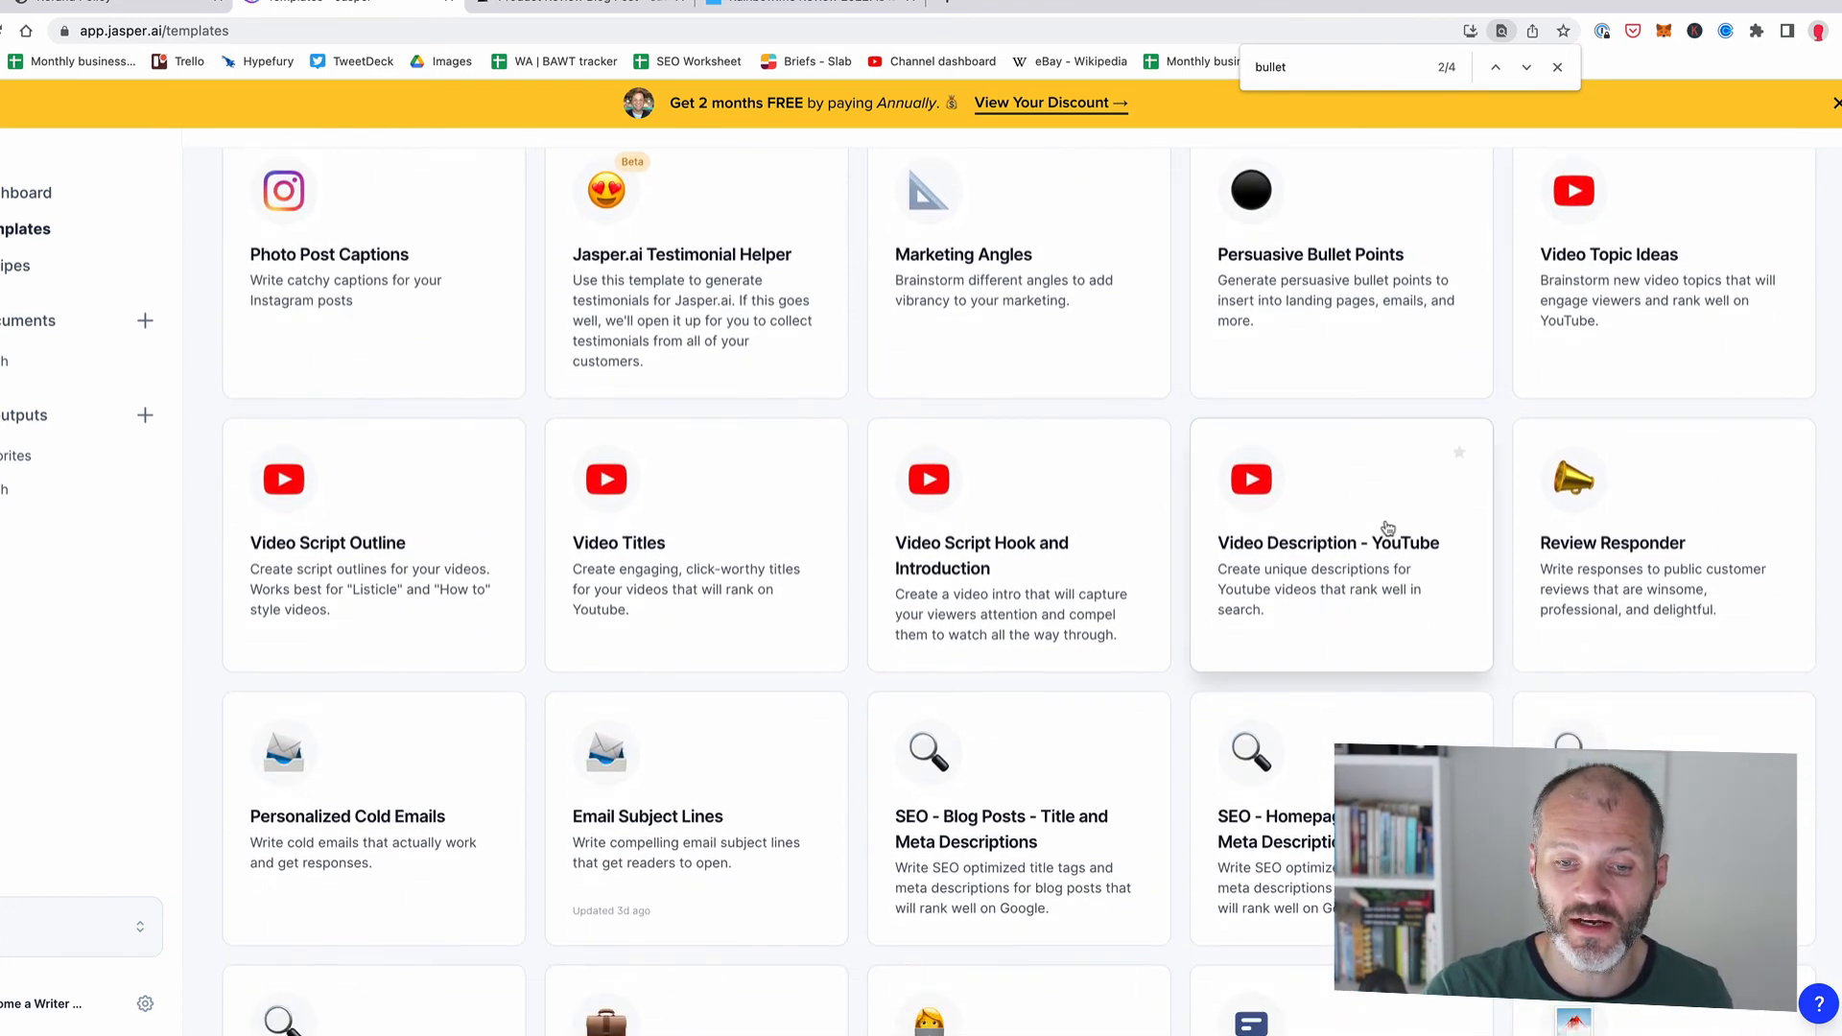
{"action": "scroll", "coordinate": [1388, 521], "scroll_direction": "down", "scroll_amount": 5}
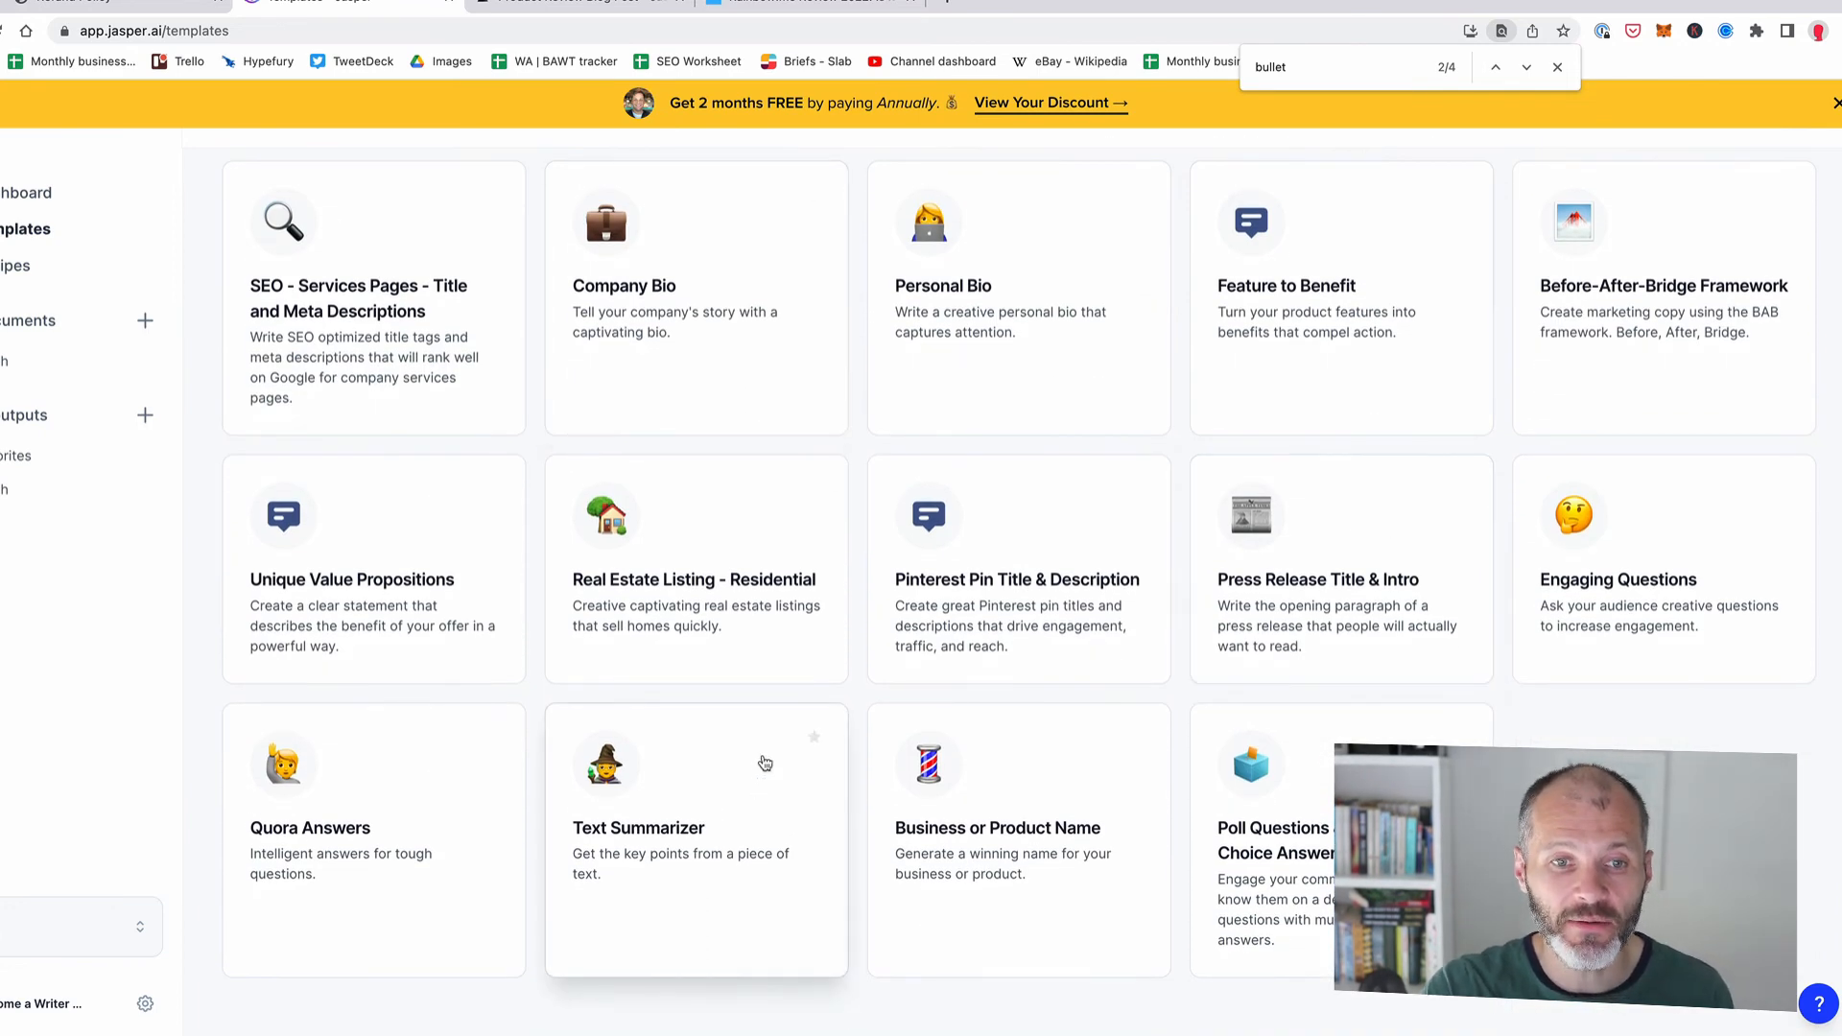
{"action": "scroll", "coordinate": [729, 715], "scroll_direction": "up", "scroll_amount": 2}
{"action": "scroll", "coordinate": [652, 683], "scroll_direction": "down", "scroll_amount": 2}
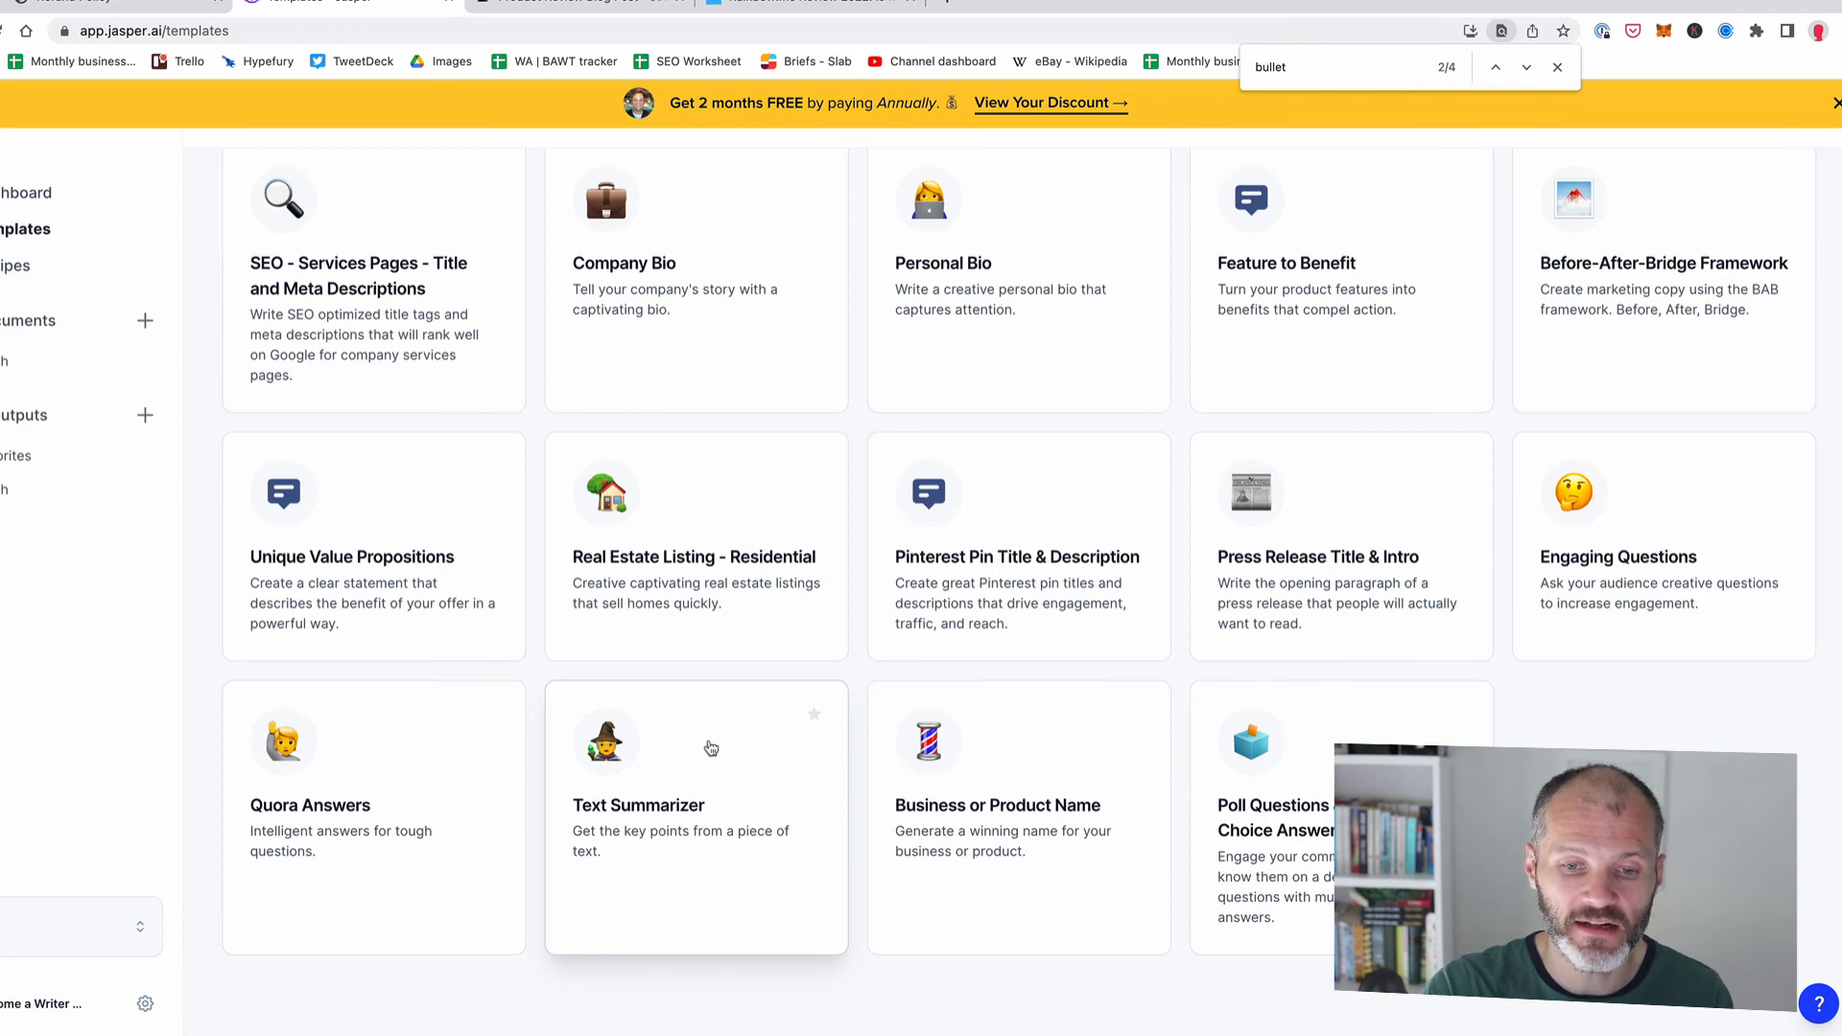
Step: Open the recipes list and read the description and content of the Product Review Blog Post recipe on the community page
{"action": "left_click", "coordinate": [124, 257]}
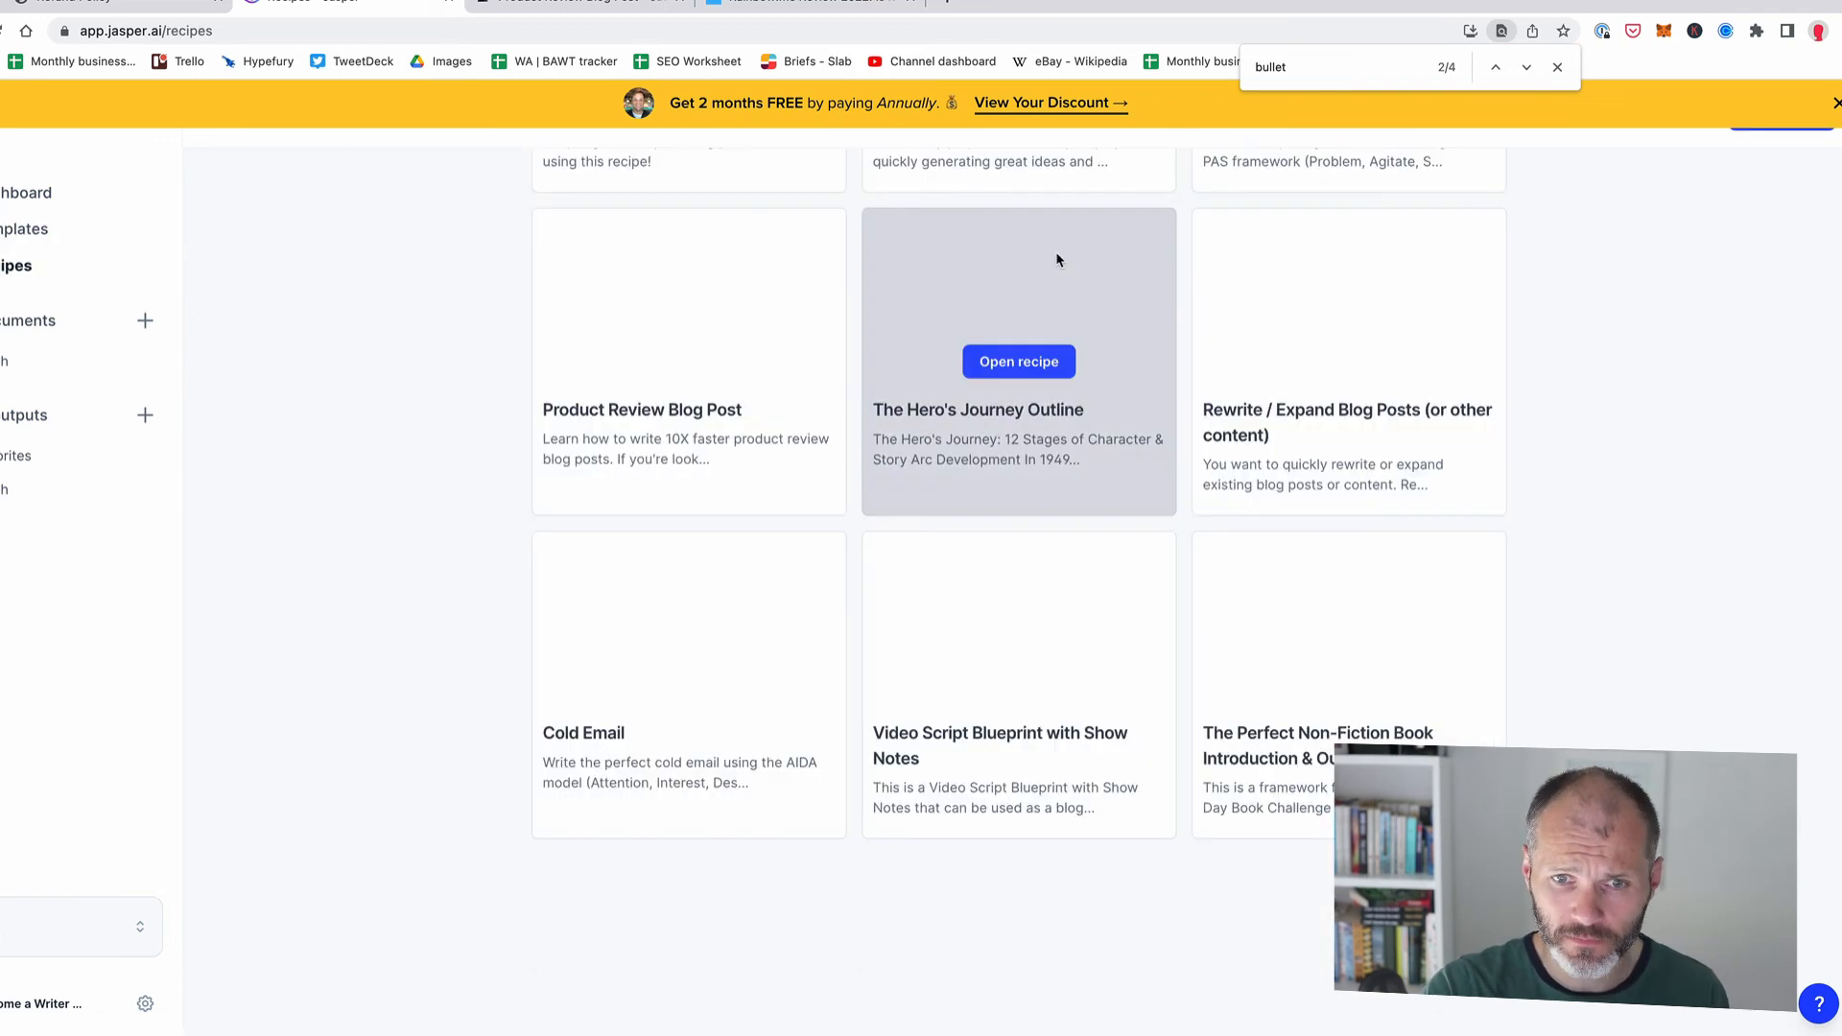
{"action": "scroll", "coordinate": [1091, 464], "scroll_direction": "up", "scroll_amount": 3}
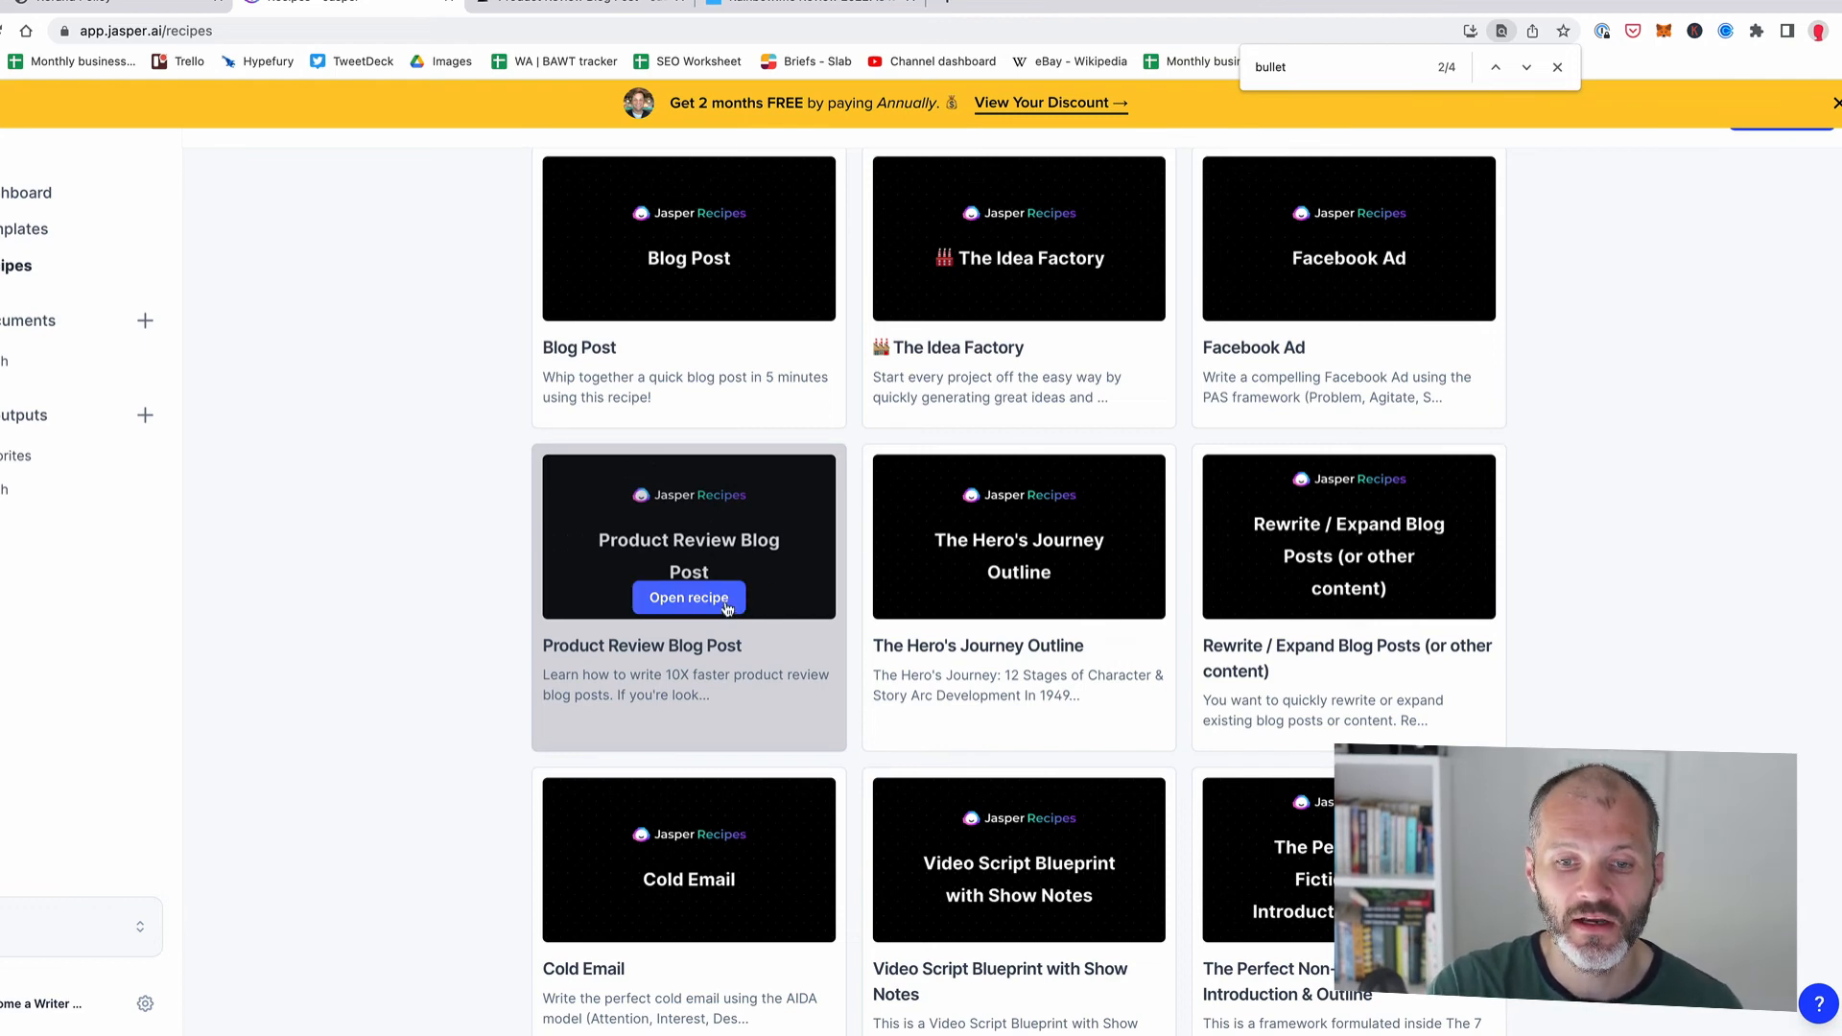
{"action": "left_click", "coordinate": [611, 6]}
{"action": "scroll", "coordinate": [846, 382], "scroll_direction": "up", "scroll_amount": 10}
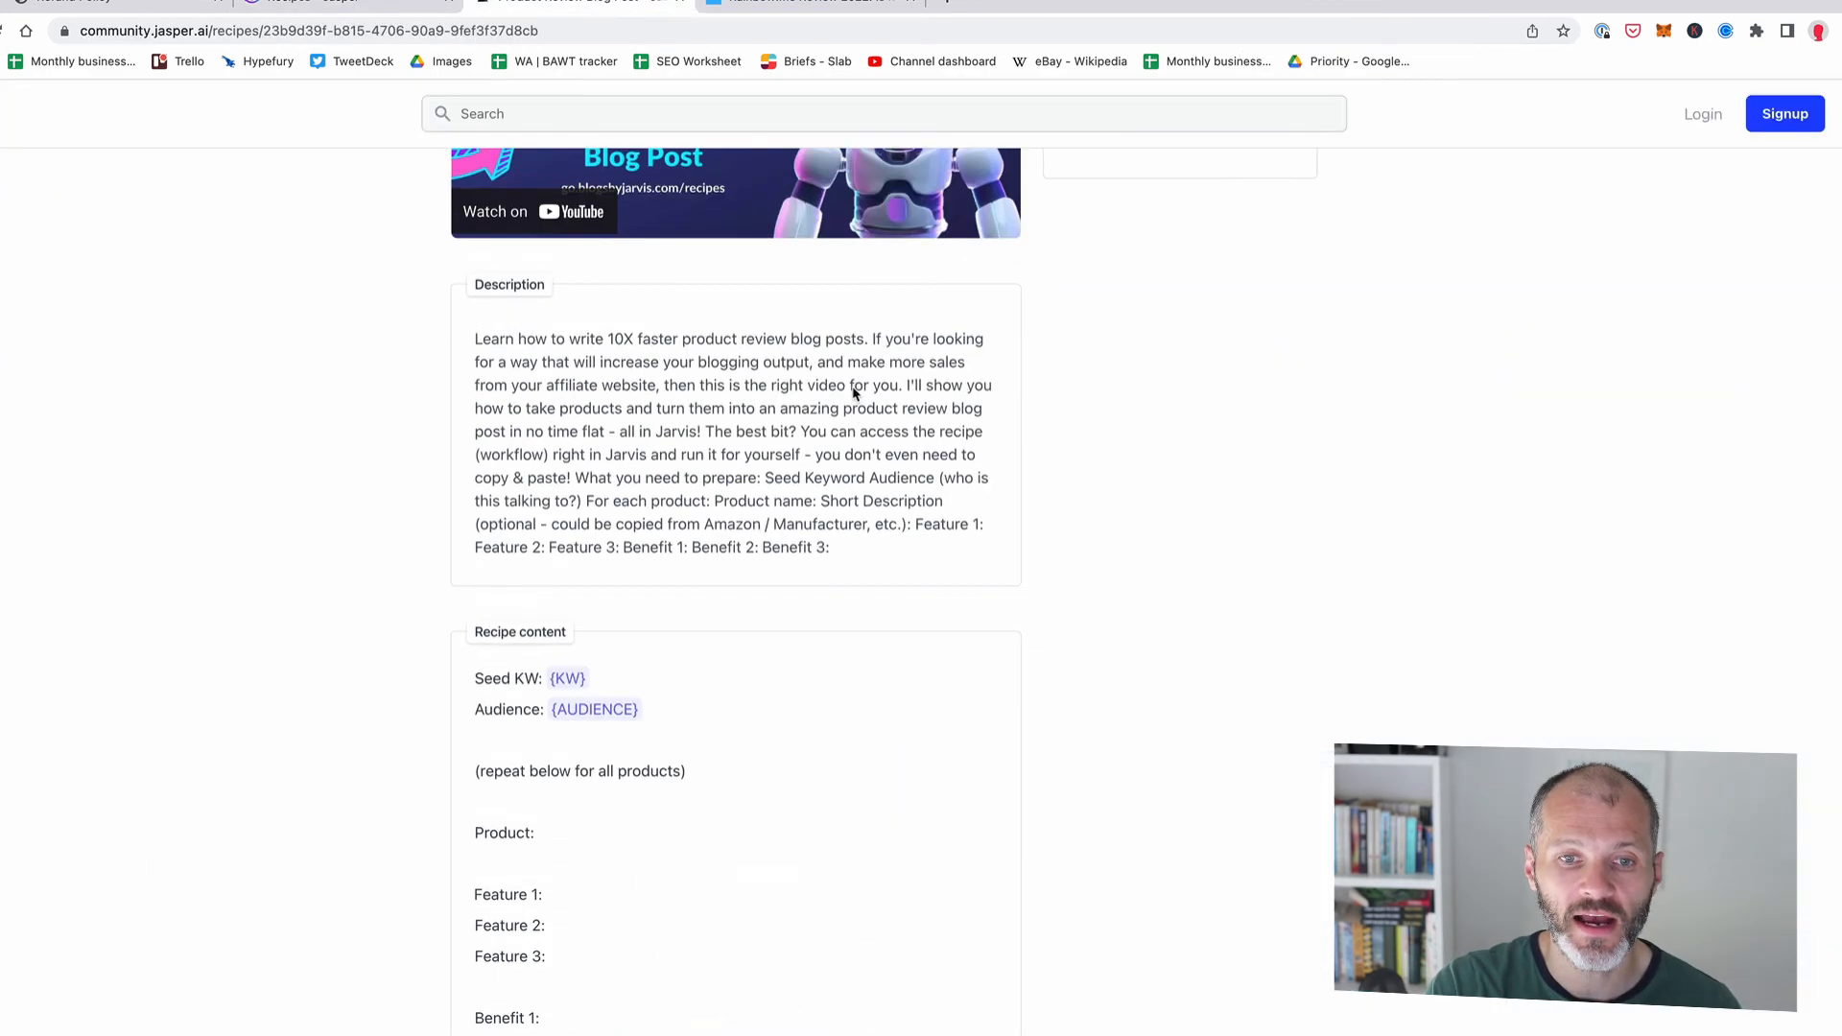
{"action": "scroll", "coordinate": [854, 393], "scroll_direction": "down", "scroll_amount": 7}
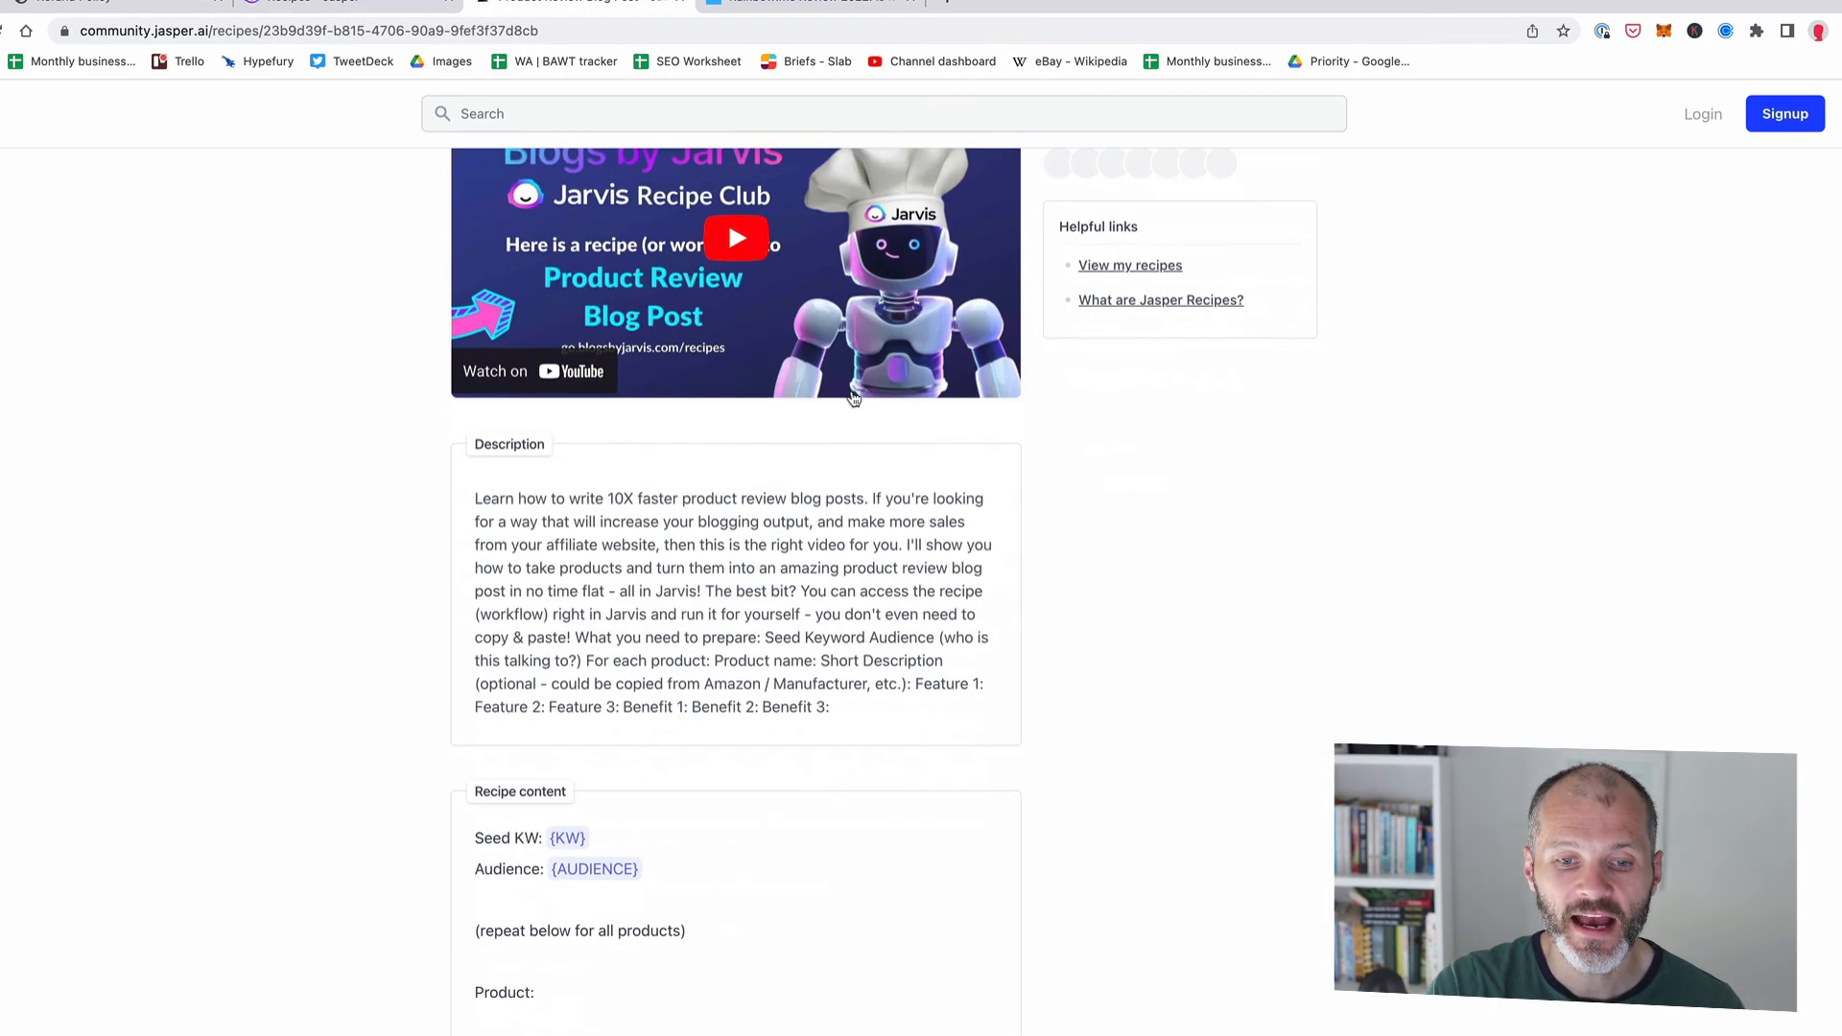
{"action": "scroll", "coordinate": [500, 435], "scroll_direction": "down", "scroll_amount": 1}
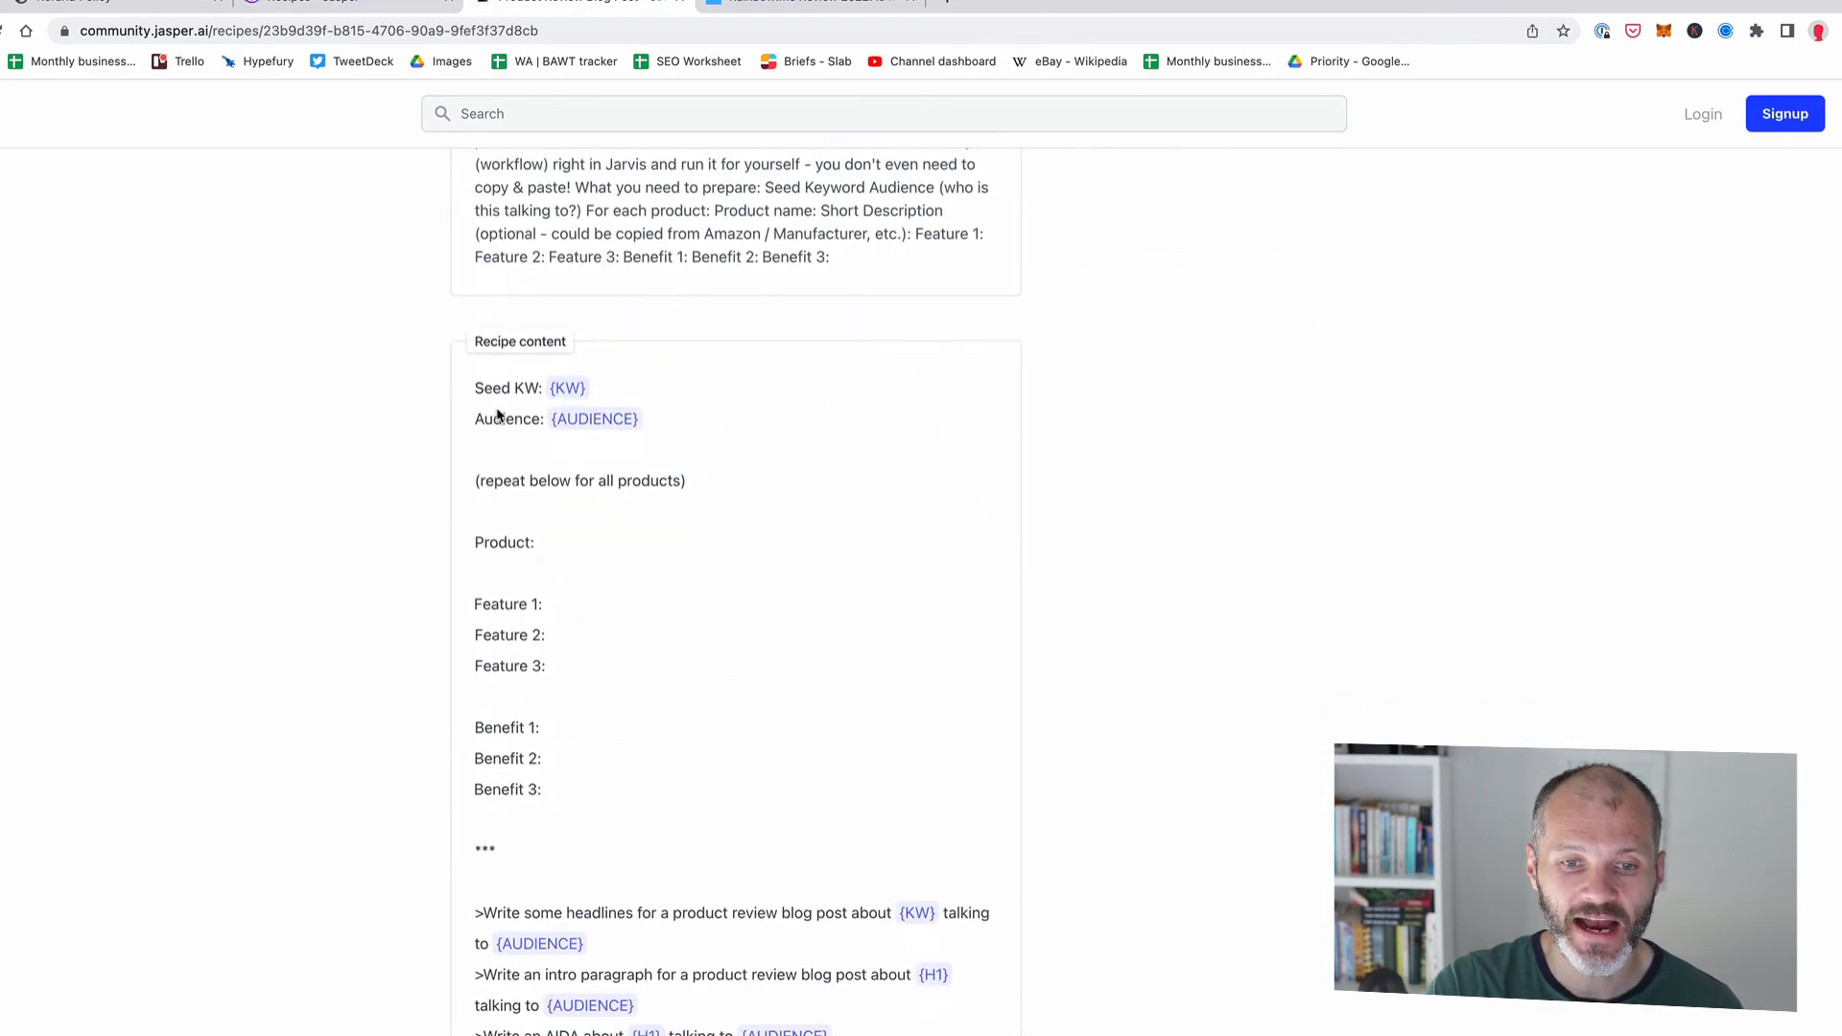
{"action": "scroll", "coordinate": [610, 785], "scroll_direction": "down", "scroll_amount": 3}
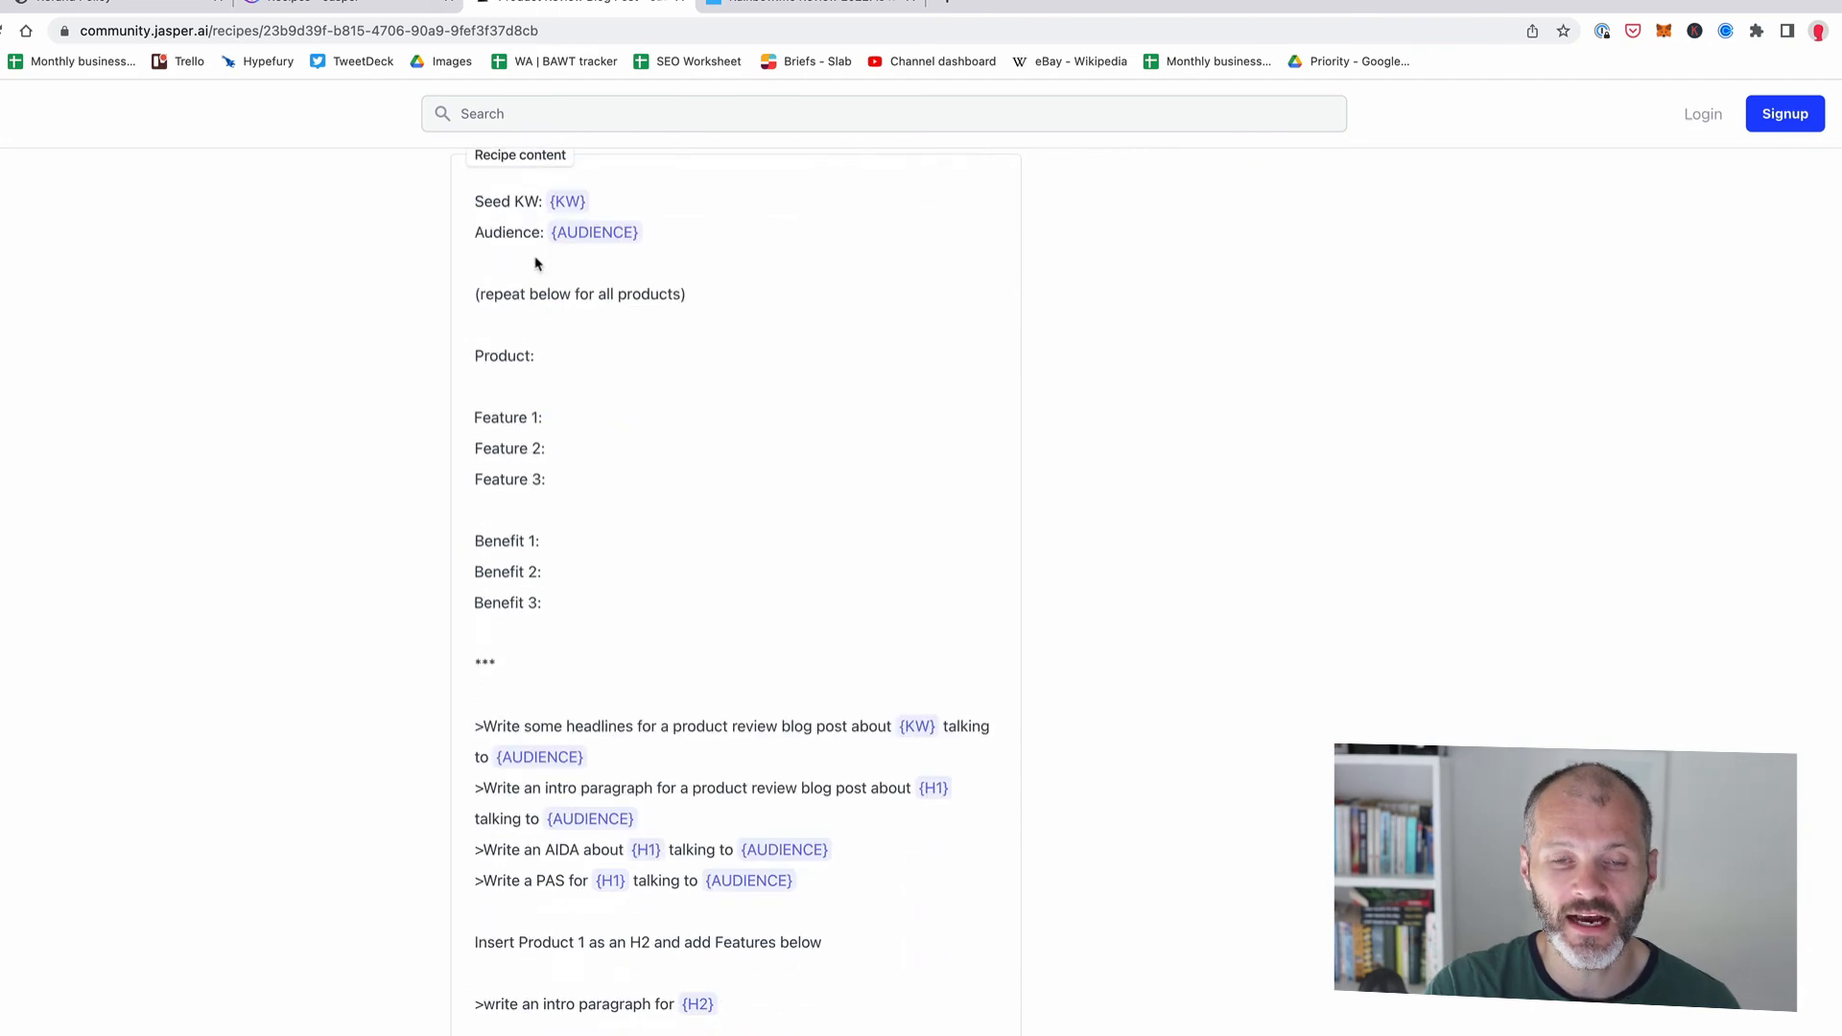
{"action": "scroll", "coordinate": [630, 538], "scroll_direction": "down", "scroll_amount": 5}
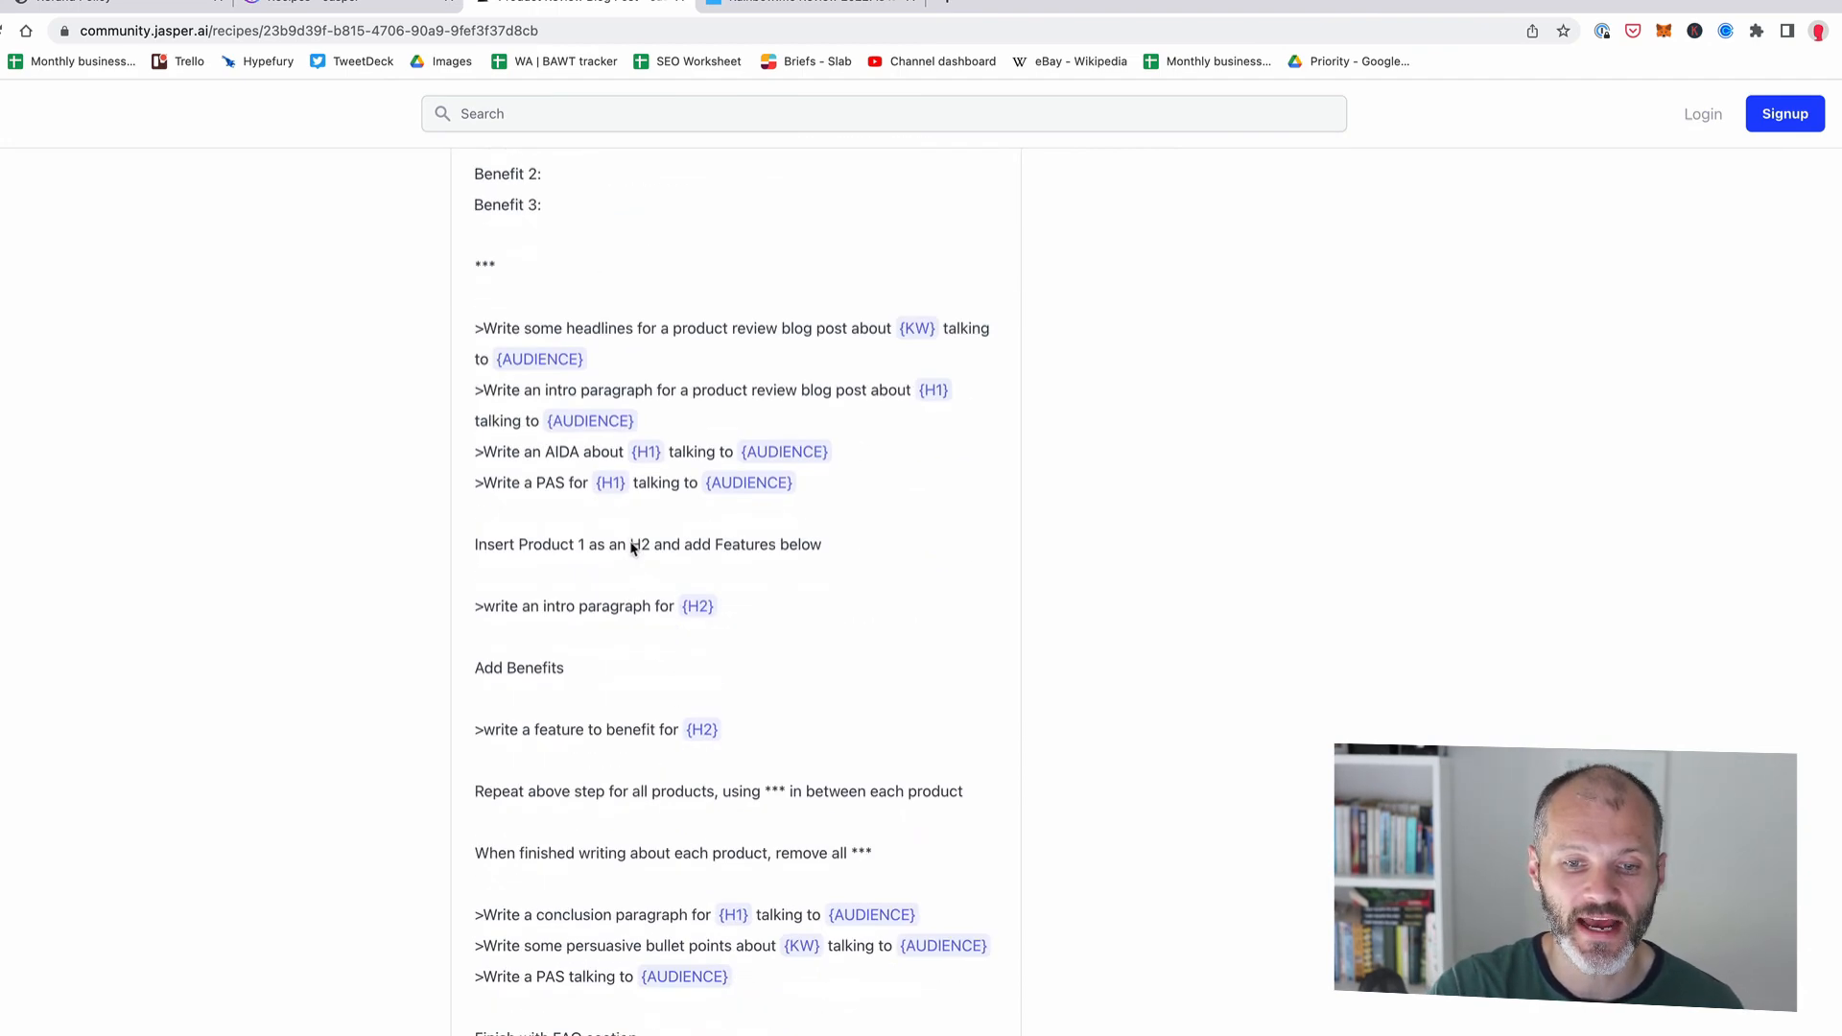
{"action": "scroll", "coordinate": [634, 548], "scroll_direction": "down", "scroll_amount": 5}
{"action": "scroll", "coordinate": [883, 313], "scroll_direction": "up", "scroll_amount": 9}
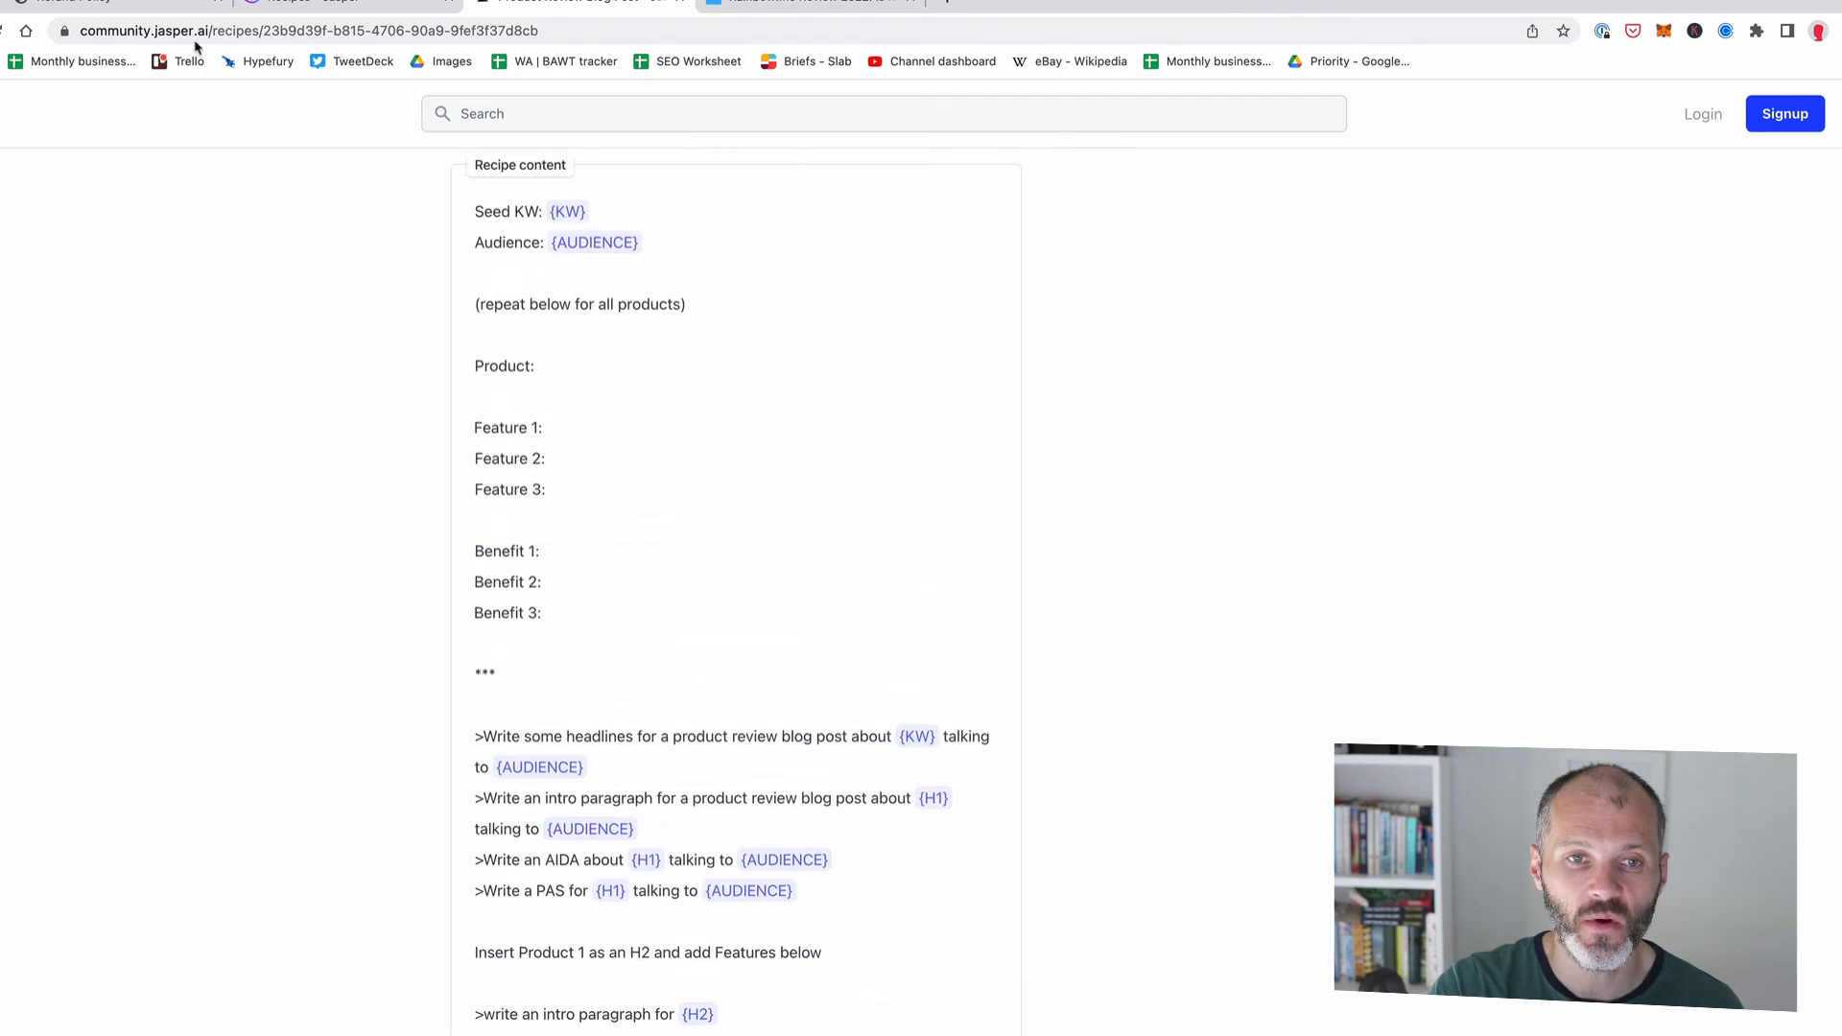
Step: Go back to the Jasper recipes list and look over the featured recipes
{"action": "left_click", "coordinate": [326, 5]}
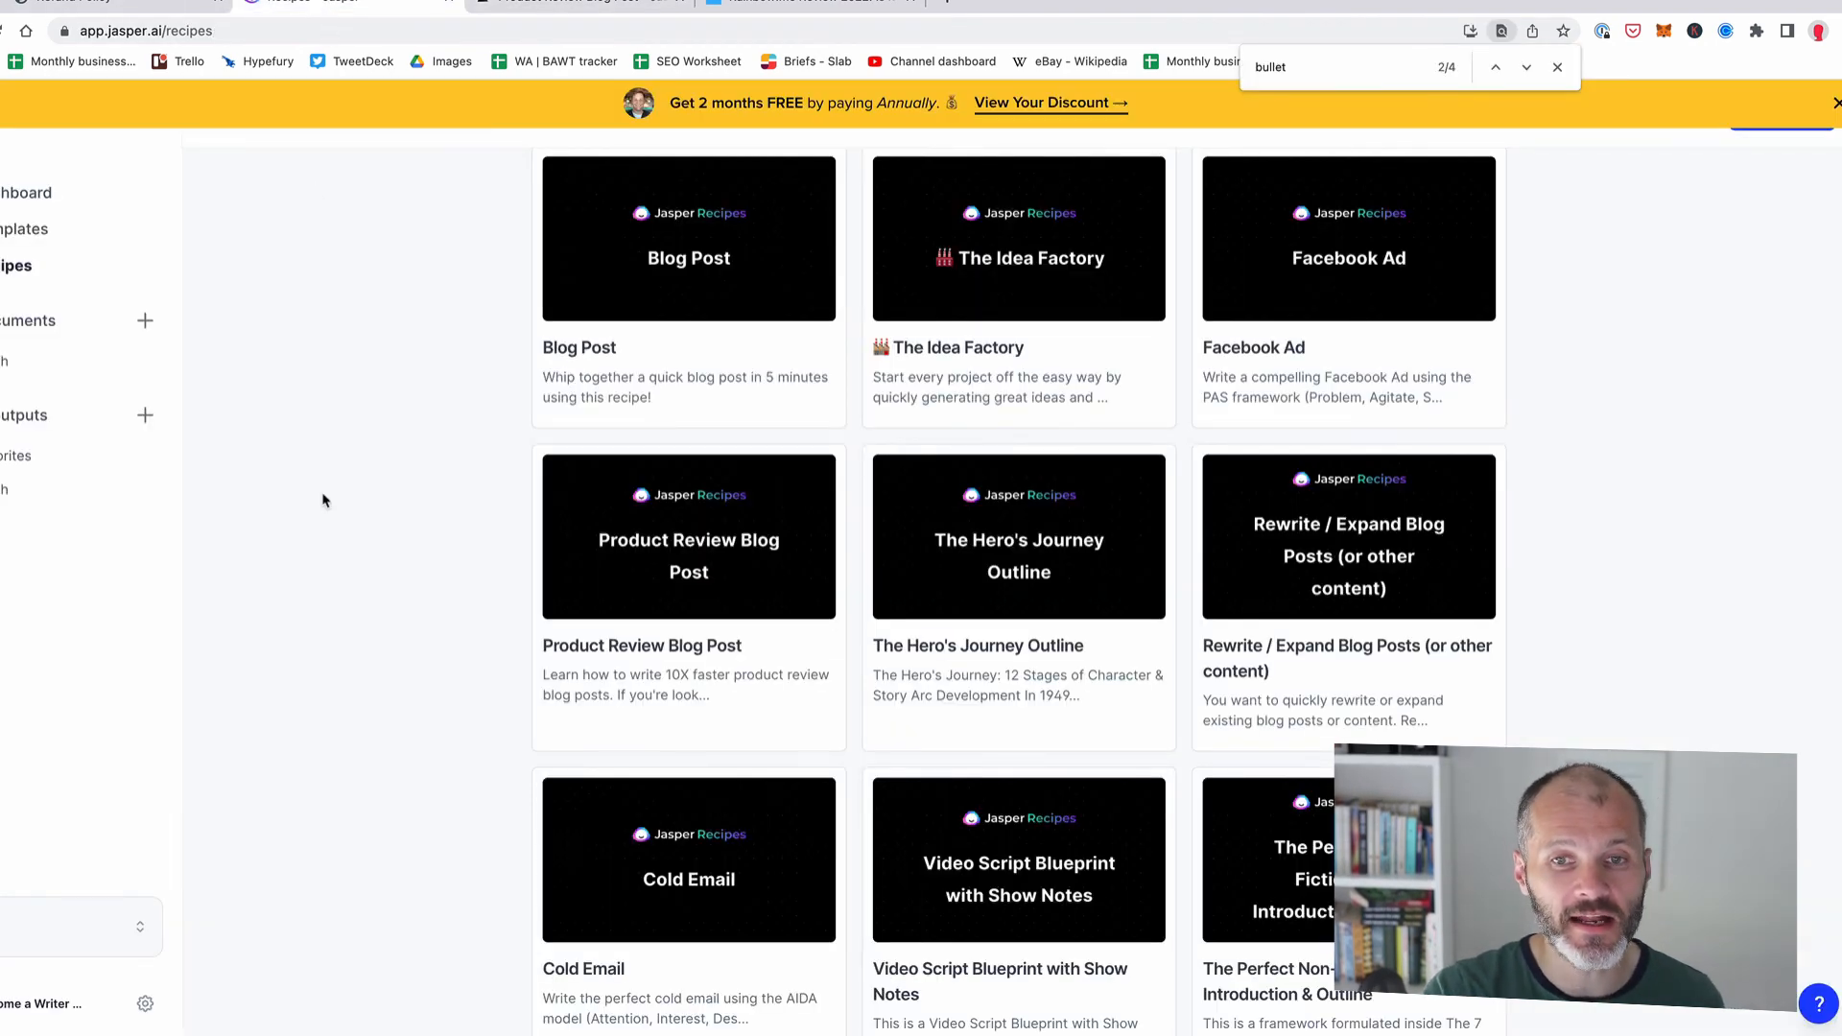
{"action": "mouse_move", "coordinate": [729, 681]}
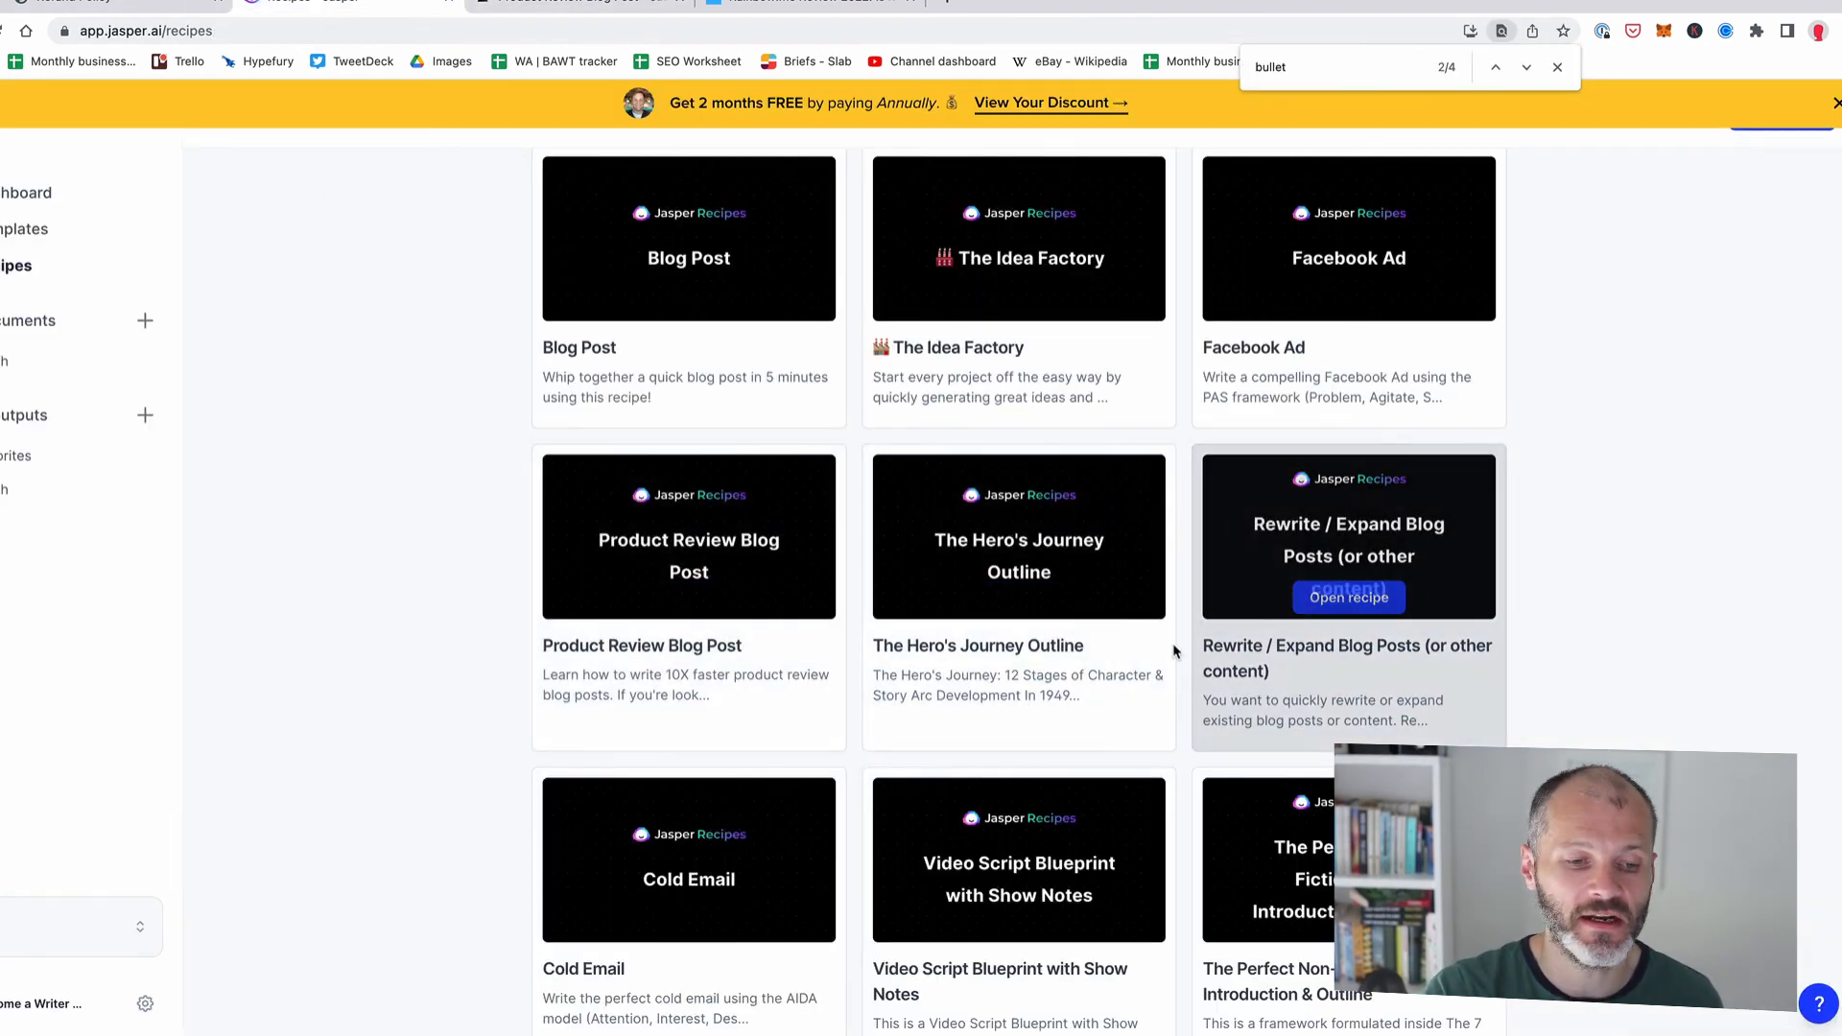
{"action": "scroll", "coordinate": [146, 515], "scroll_direction": "up", "scroll_amount": 4}
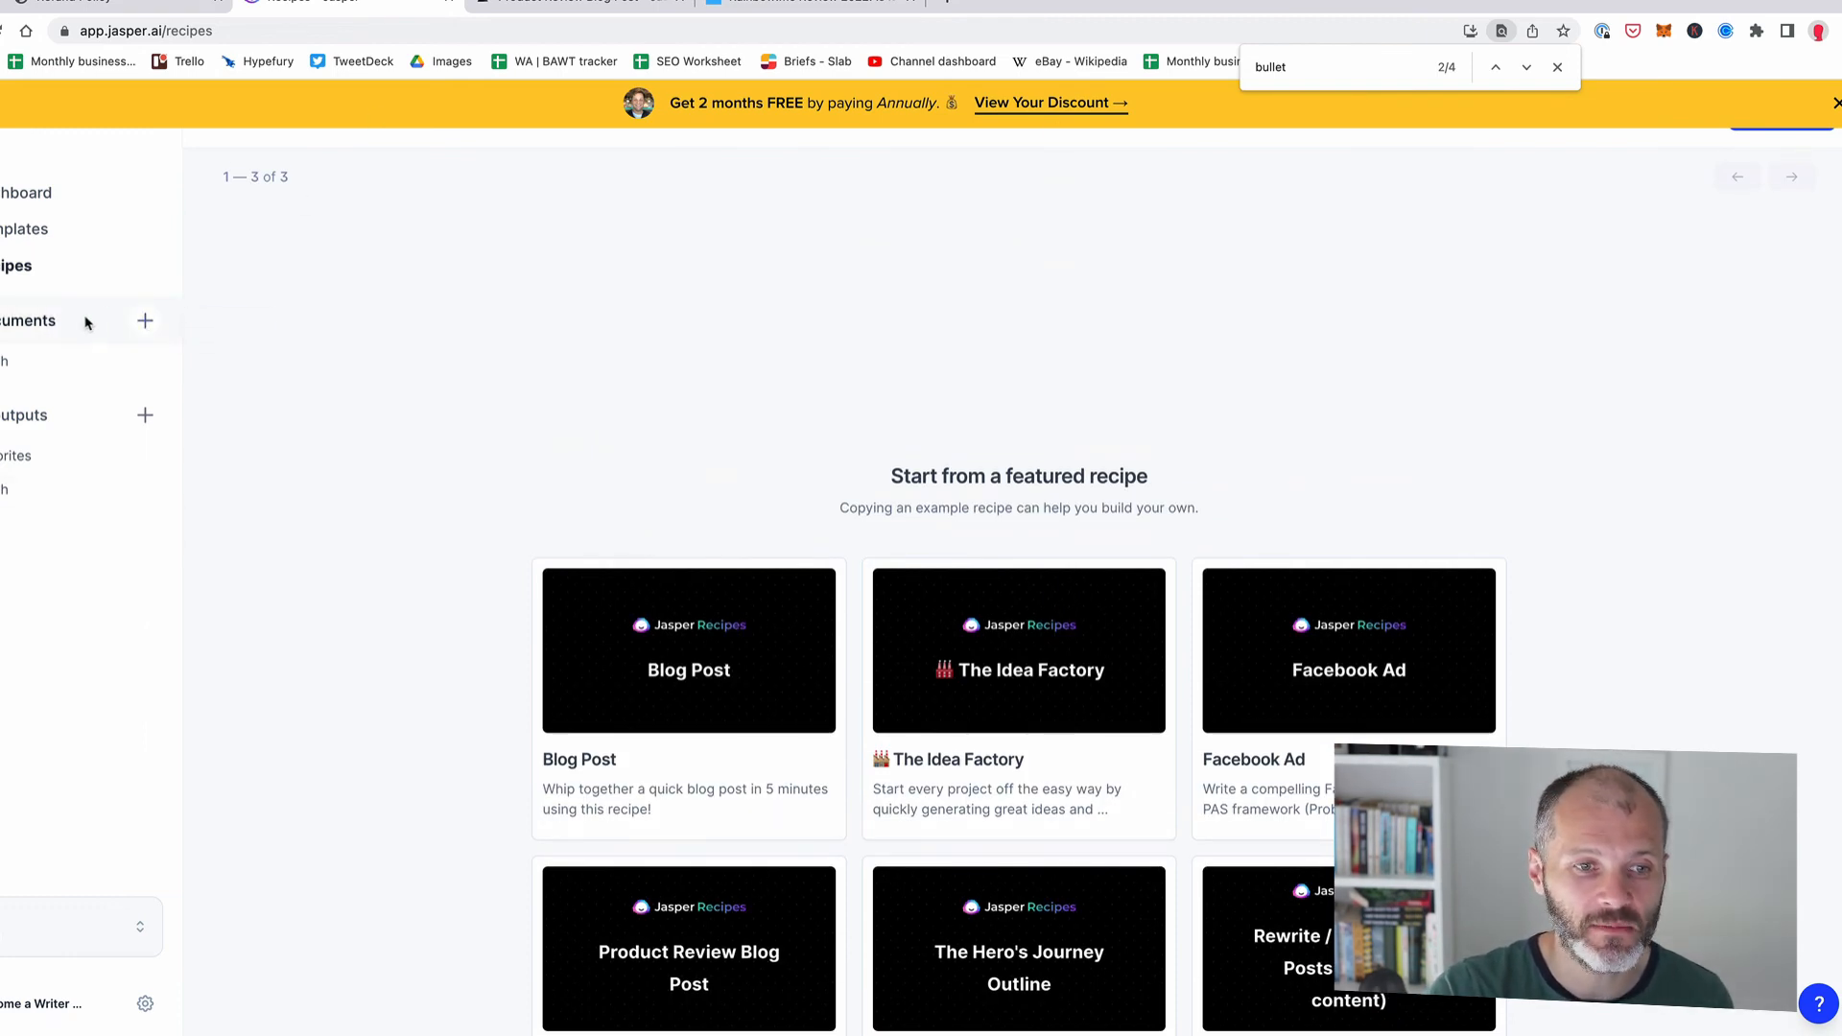
{"action": "scroll", "coordinate": [428, 452], "scroll_direction": "down", "scroll_amount": 3}
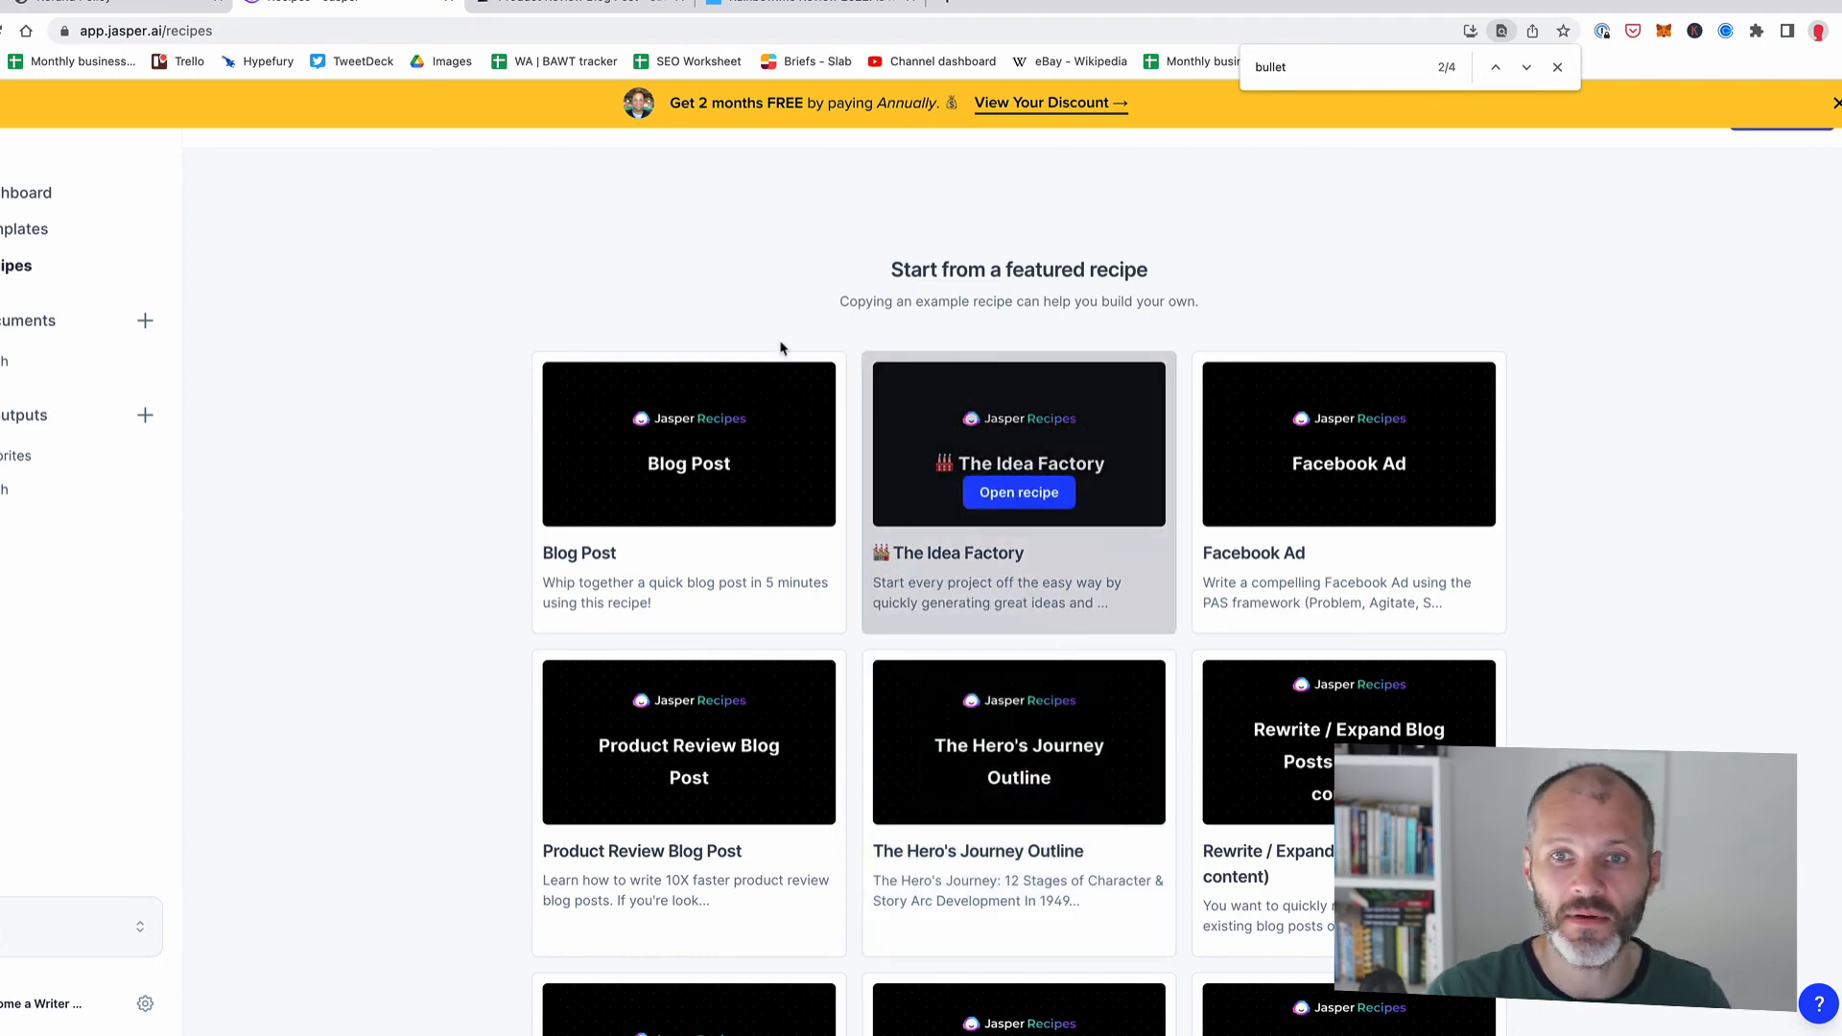
Step: View the starting points for a new document, try starting from scratch, and return to the dashboard
{"action": "left_click", "coordinate": [143, 321]}
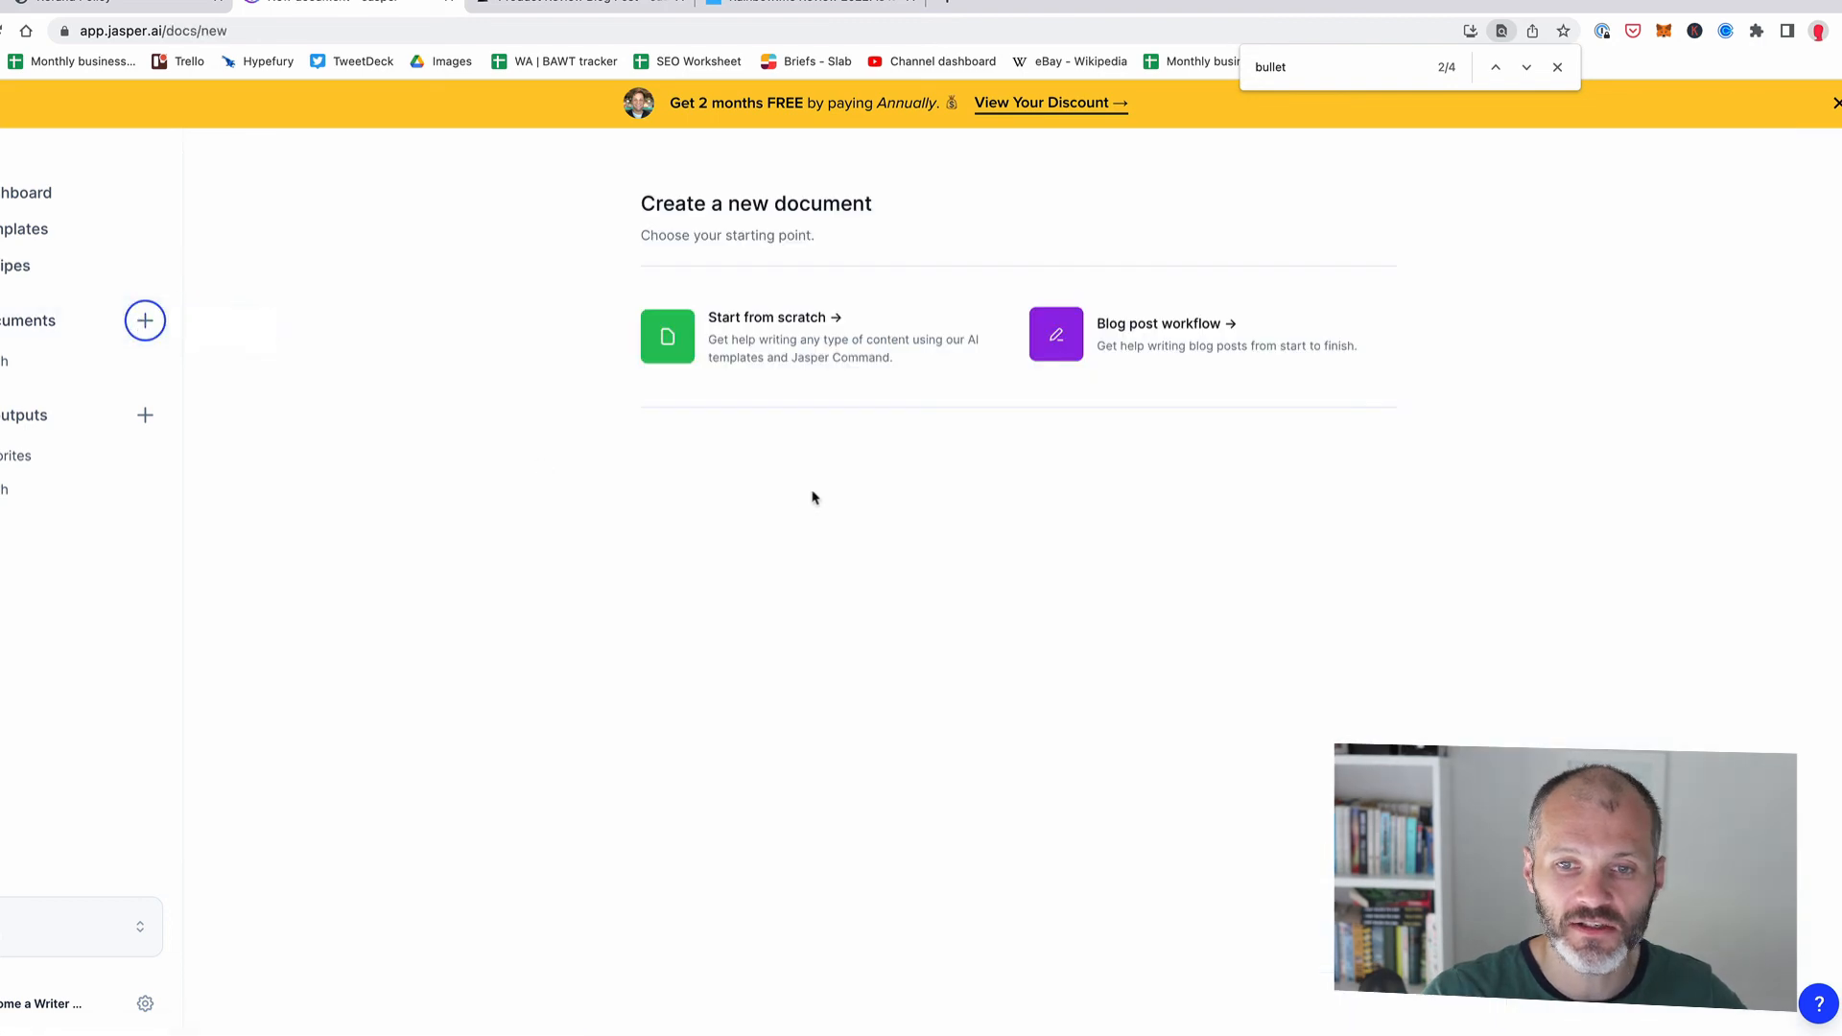
{"action": "left_click", "coordinate": [813, 332]}
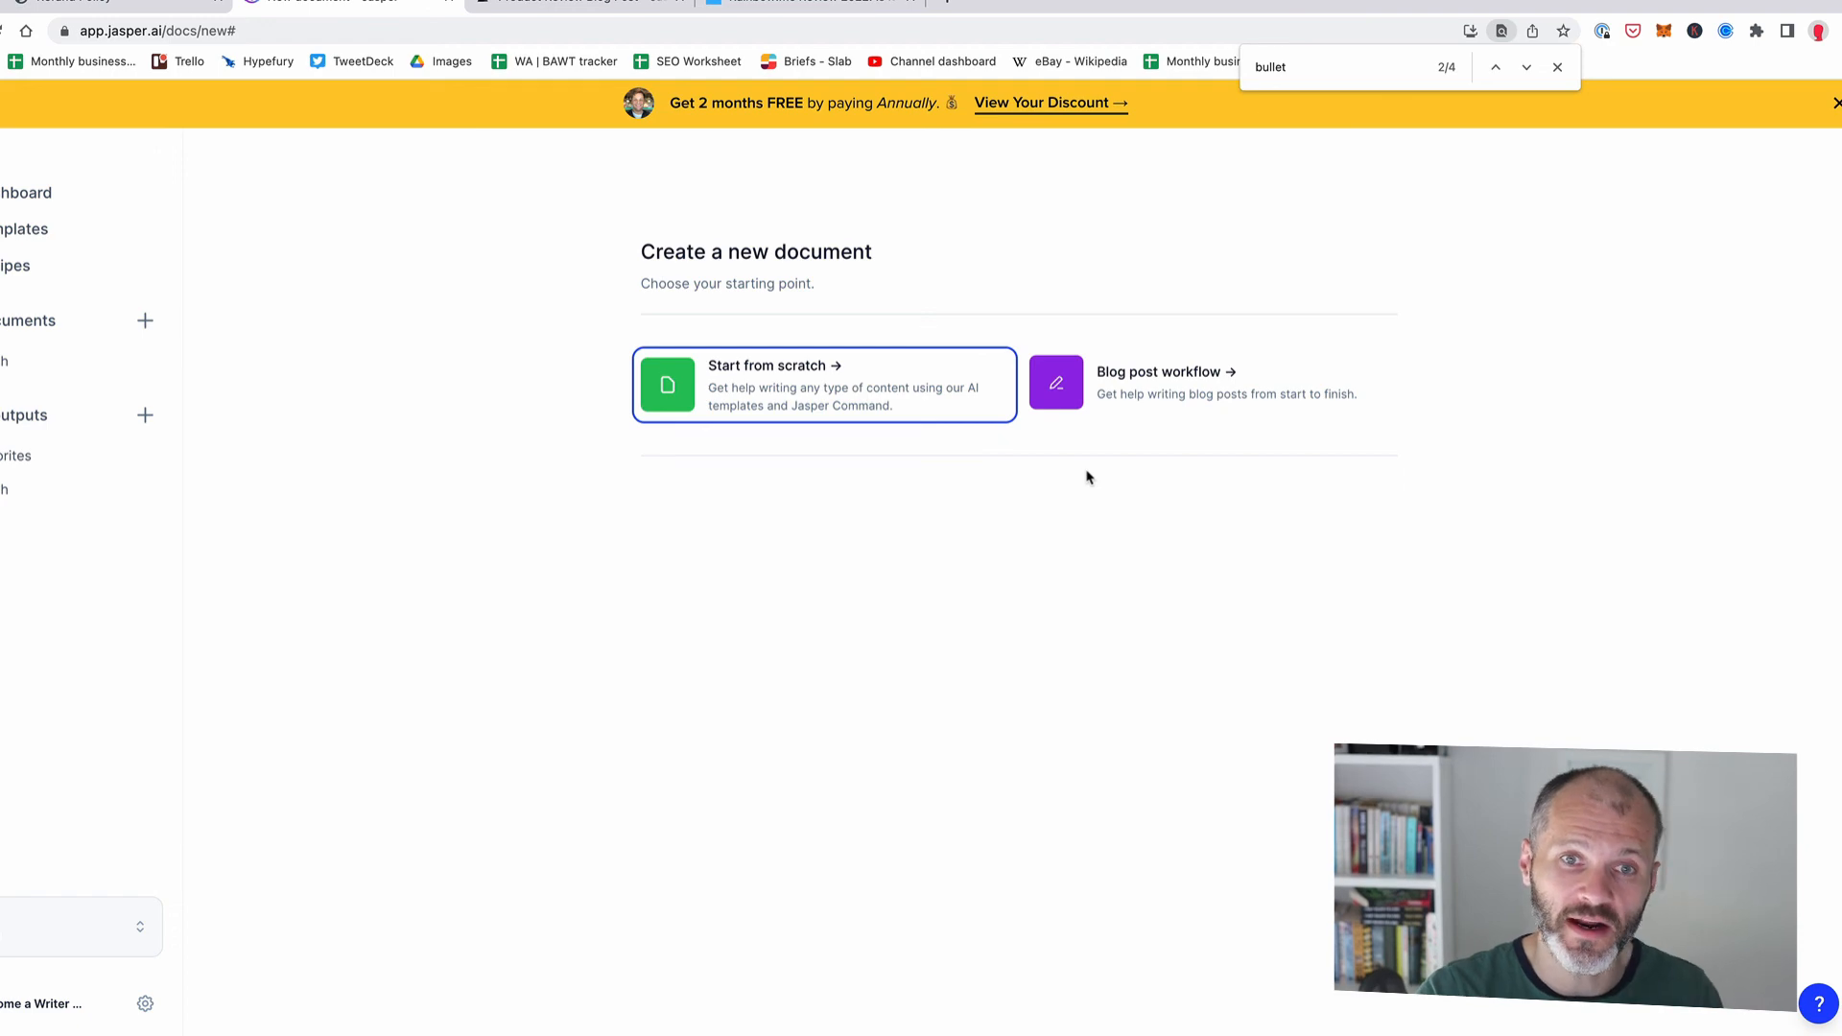
{"action": "left_click", "coordinate": [59, 185]}
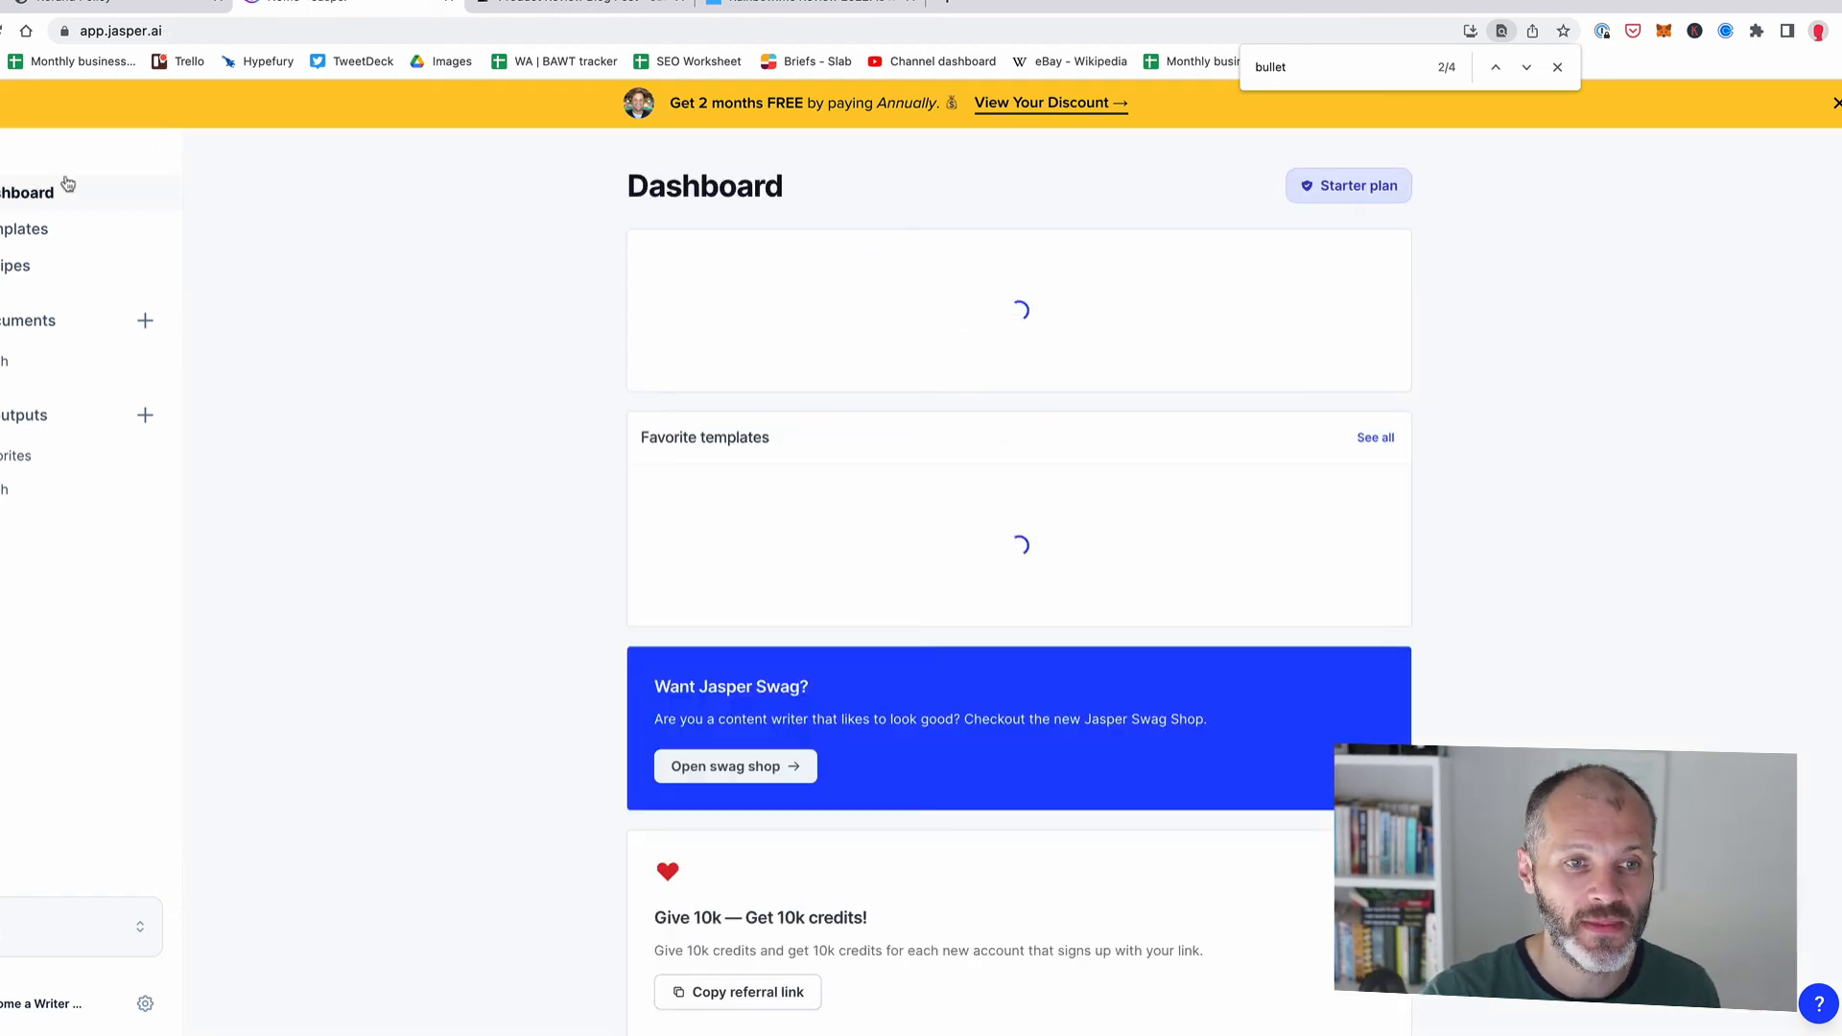
{"action": "scroll", "coordinate": [1065, 595], "scroll_direction": "down", "scroll_amount": 5}
{"action": "scroll", "coordinate": [1077, 547], "scroll_direction": "up", "scroll_amount": 5}
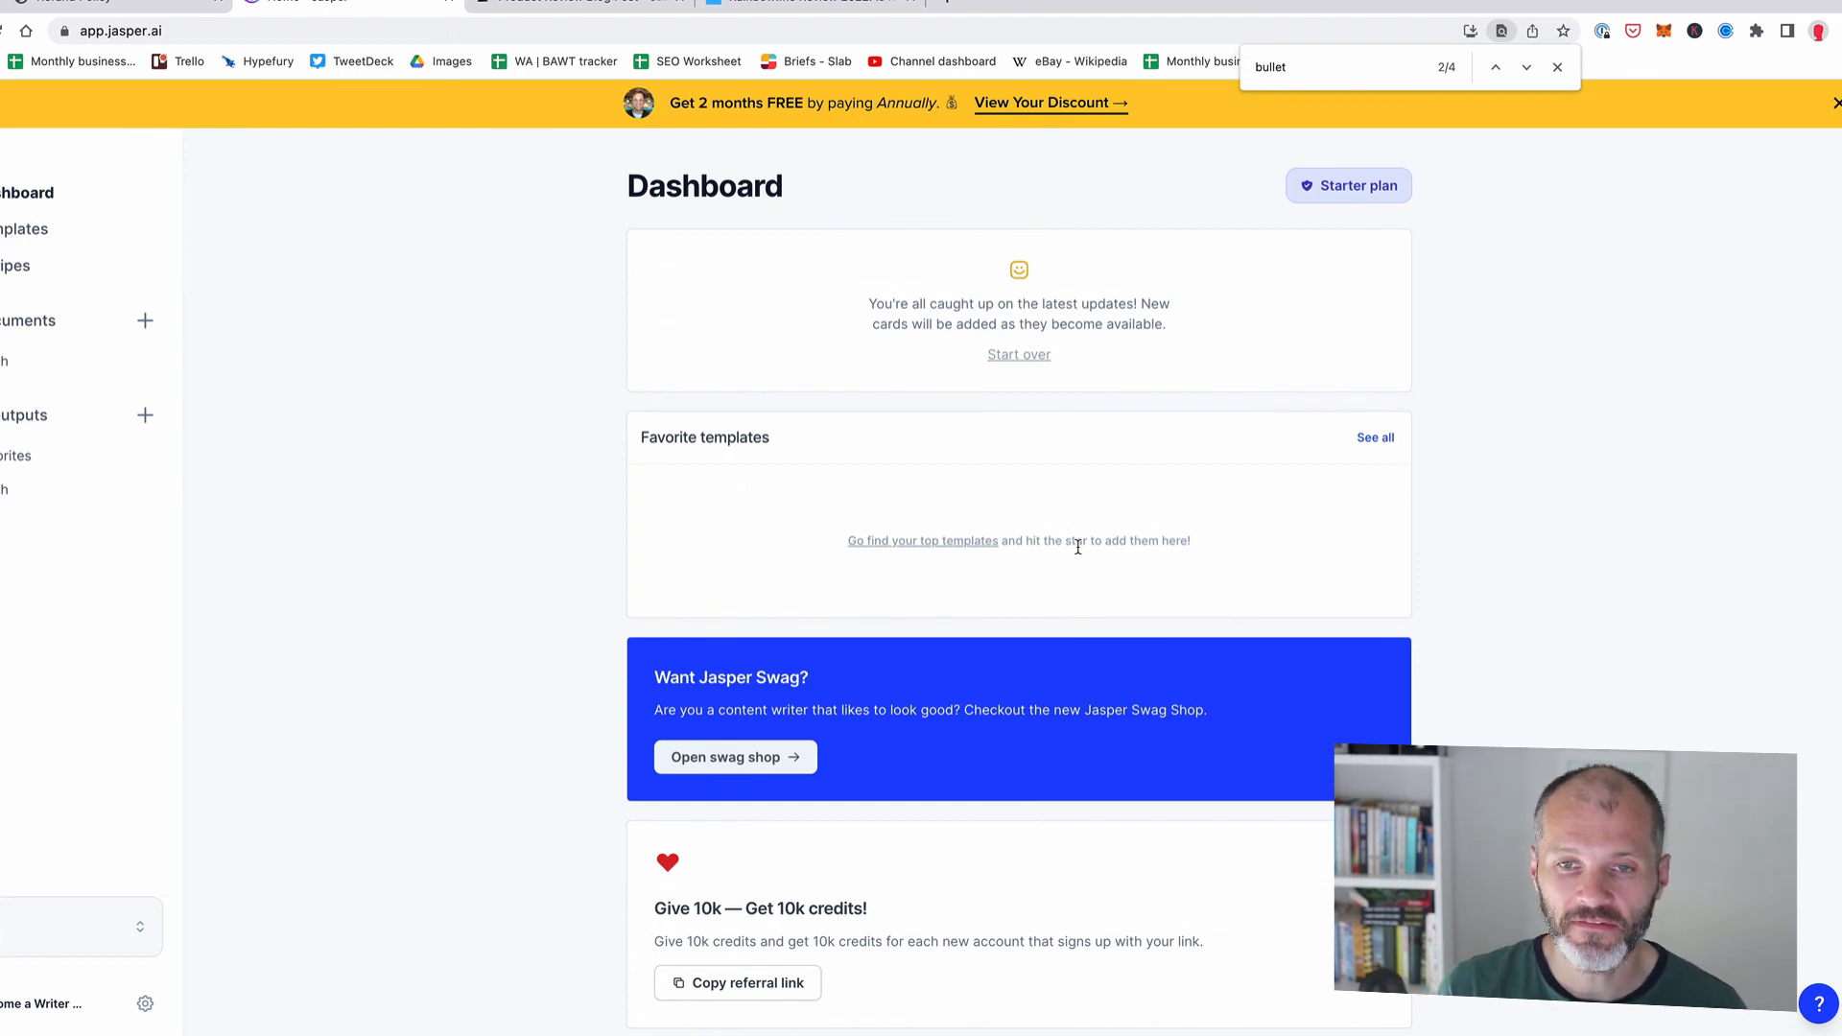
Step: Search Google for "writesonic" in a new browser tab
{"action": "key", "text": "ctrl+t"}
{"action": "type", "text": "writesonic"}
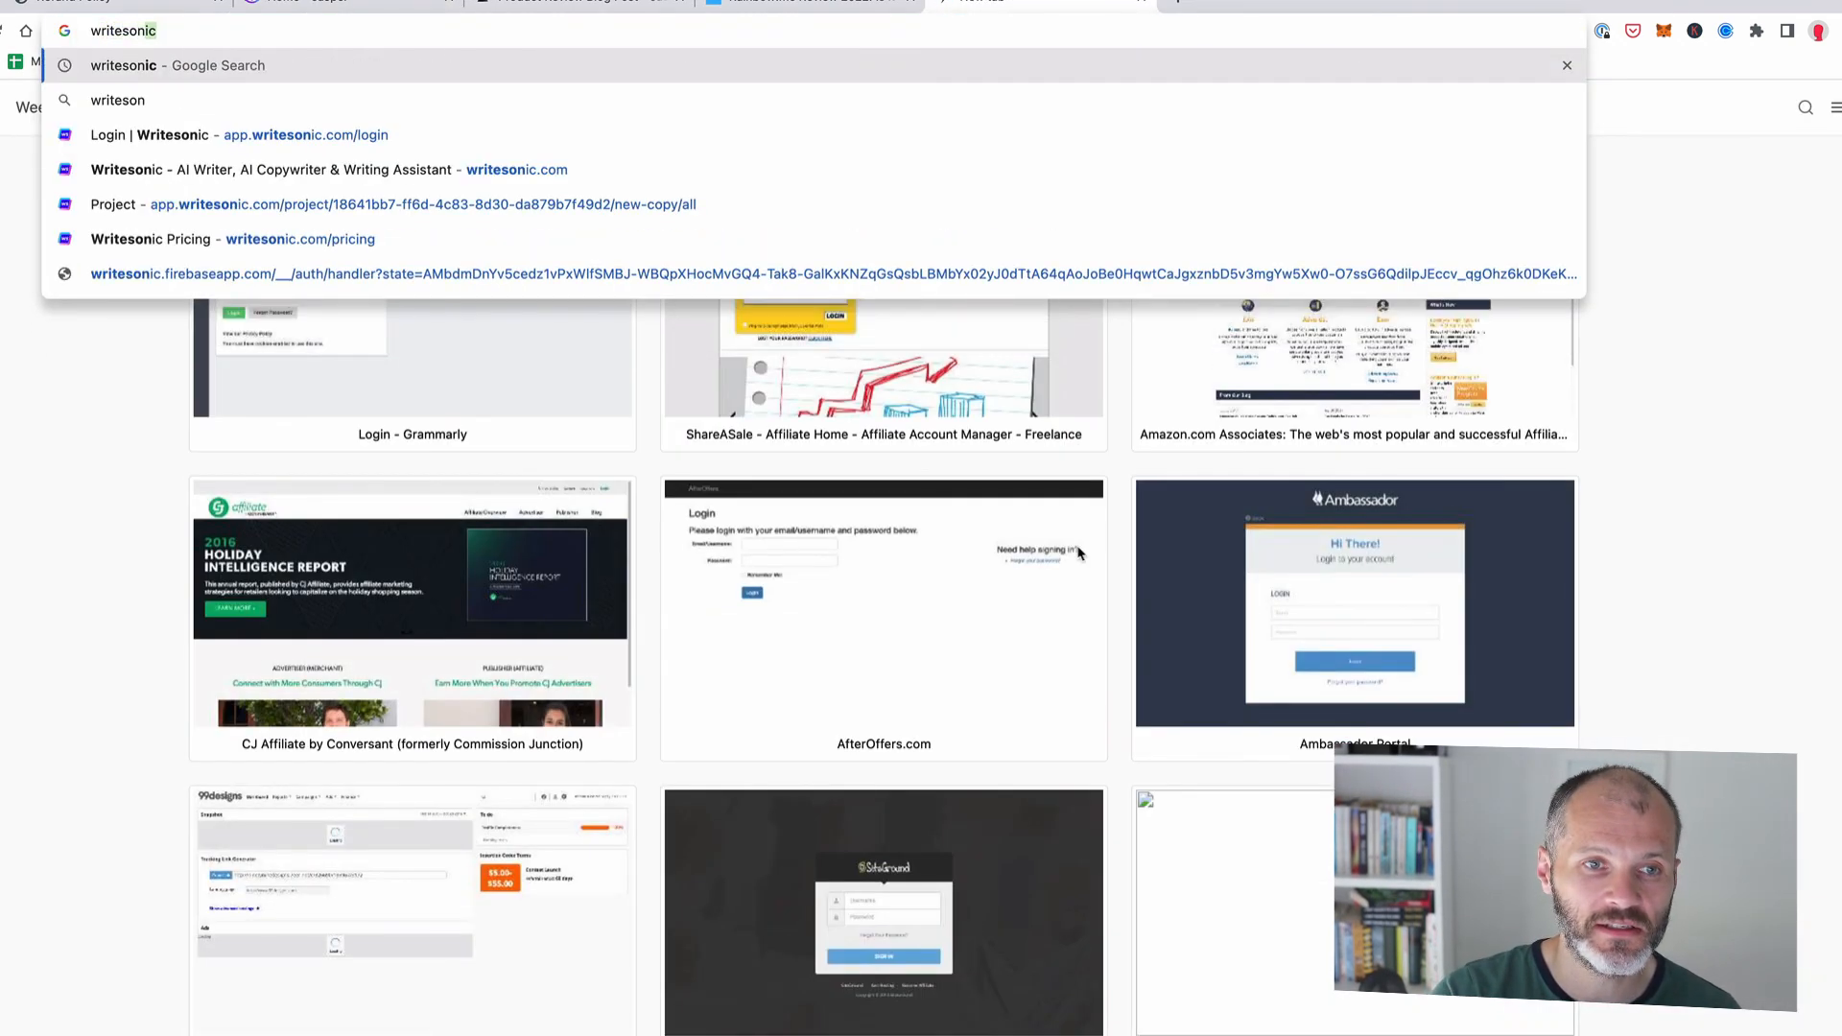
{"action": "key", "text": "Return"}
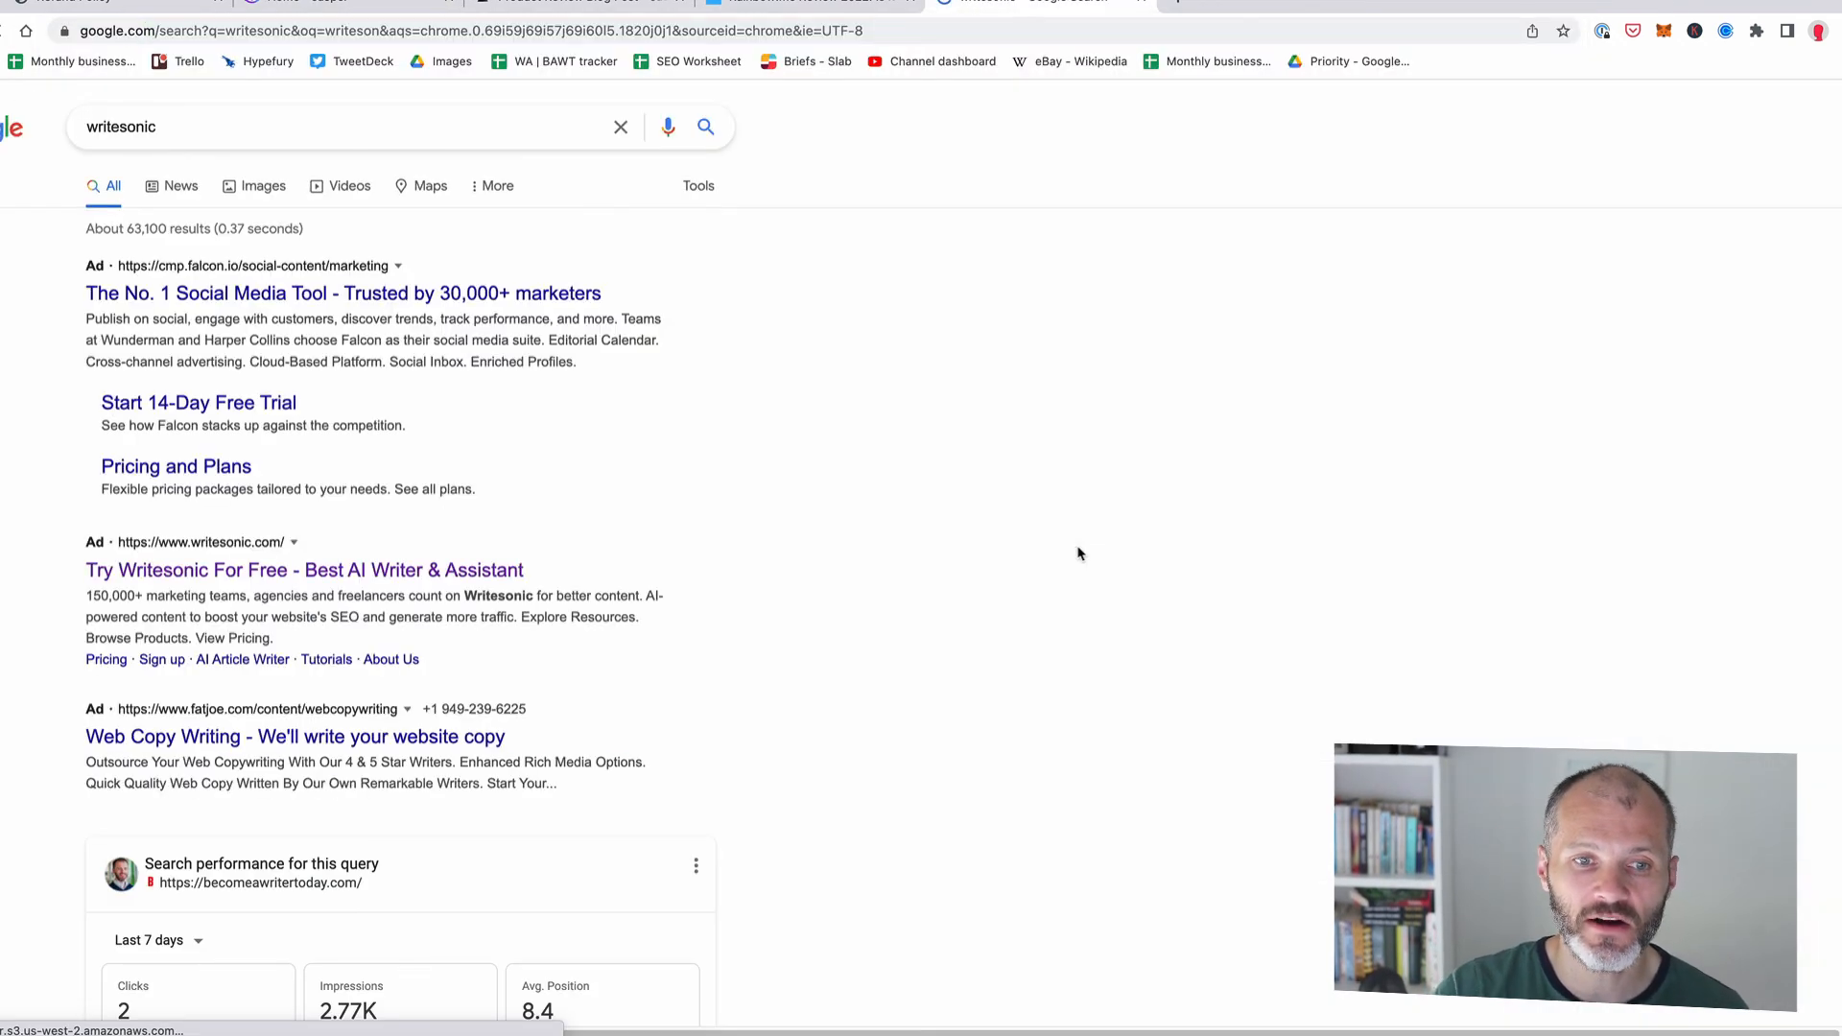
Step: Open the Writesonic website from the search results, skim its home page and view the pricing plans
{"action": "scroll", "coordinate": [450, 547], "scroll_direction": "down", "scroll_amount": 4}
{"action": "scroll", "coordinate": [429, 535], "scroll_direction": "down", "scroll_amount": 5}
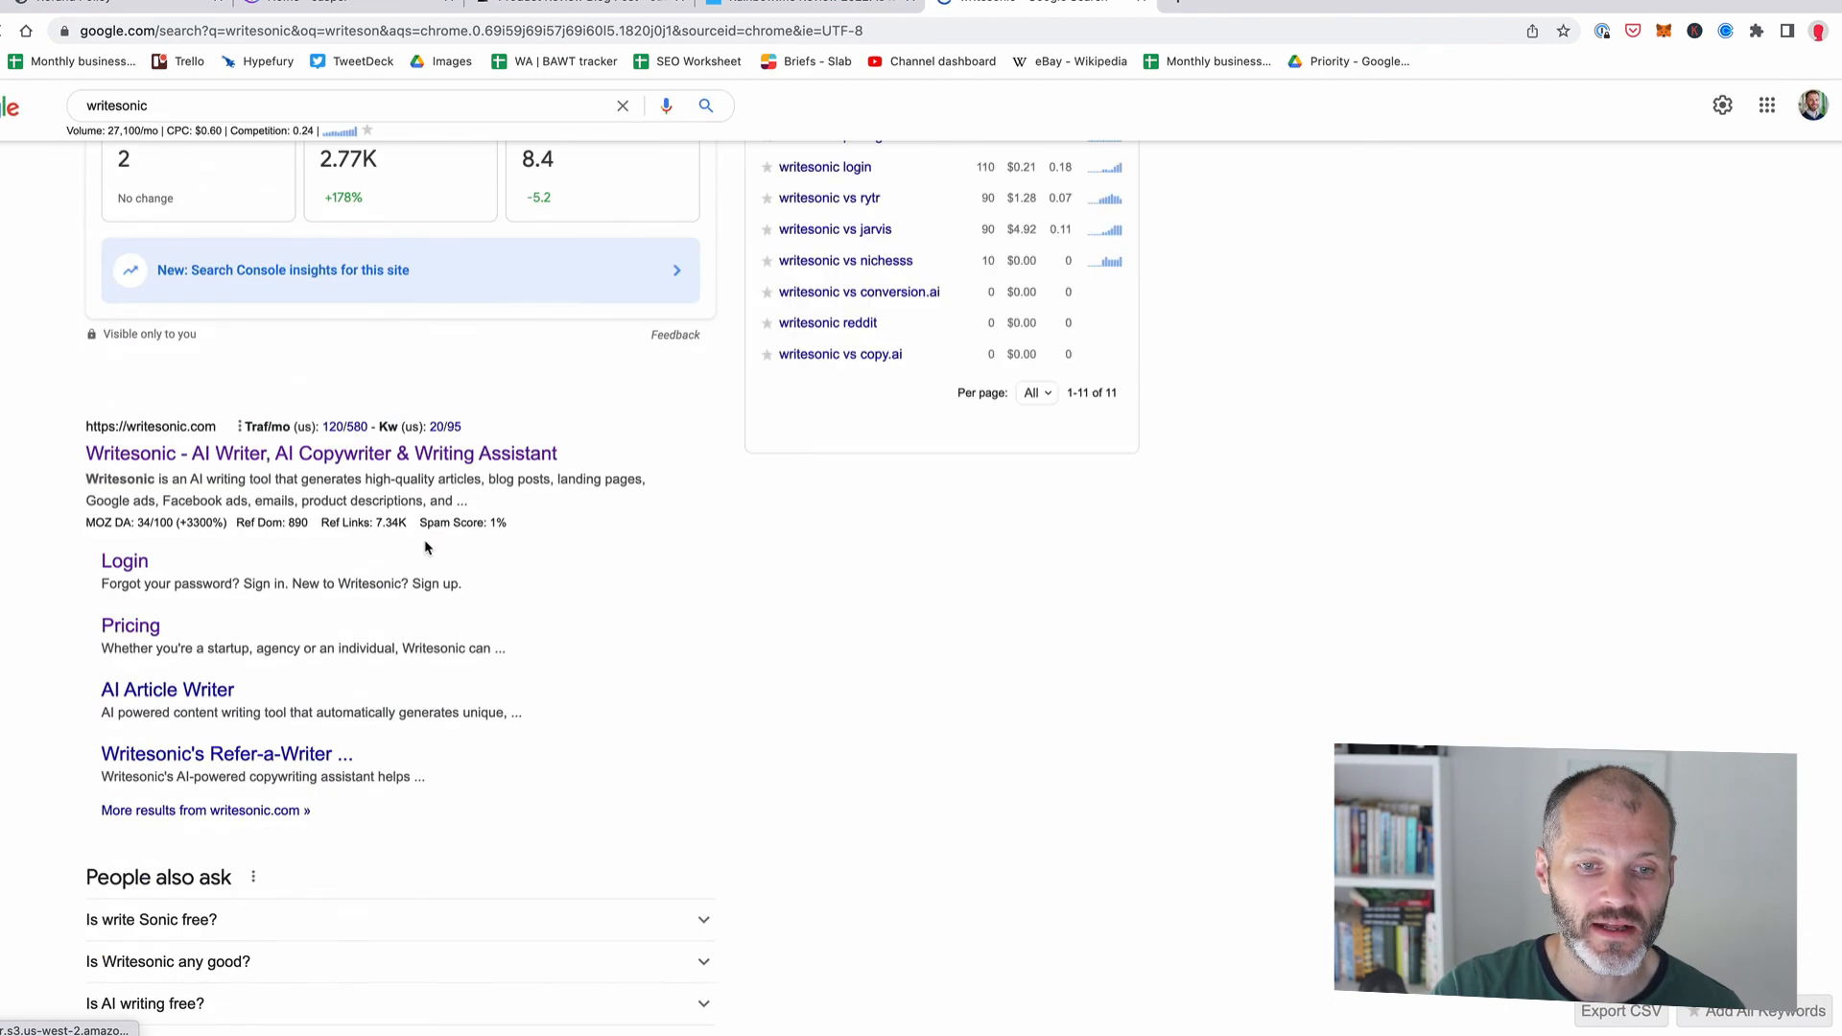
{"action": "left_click", "coordinate": [441, 451]}
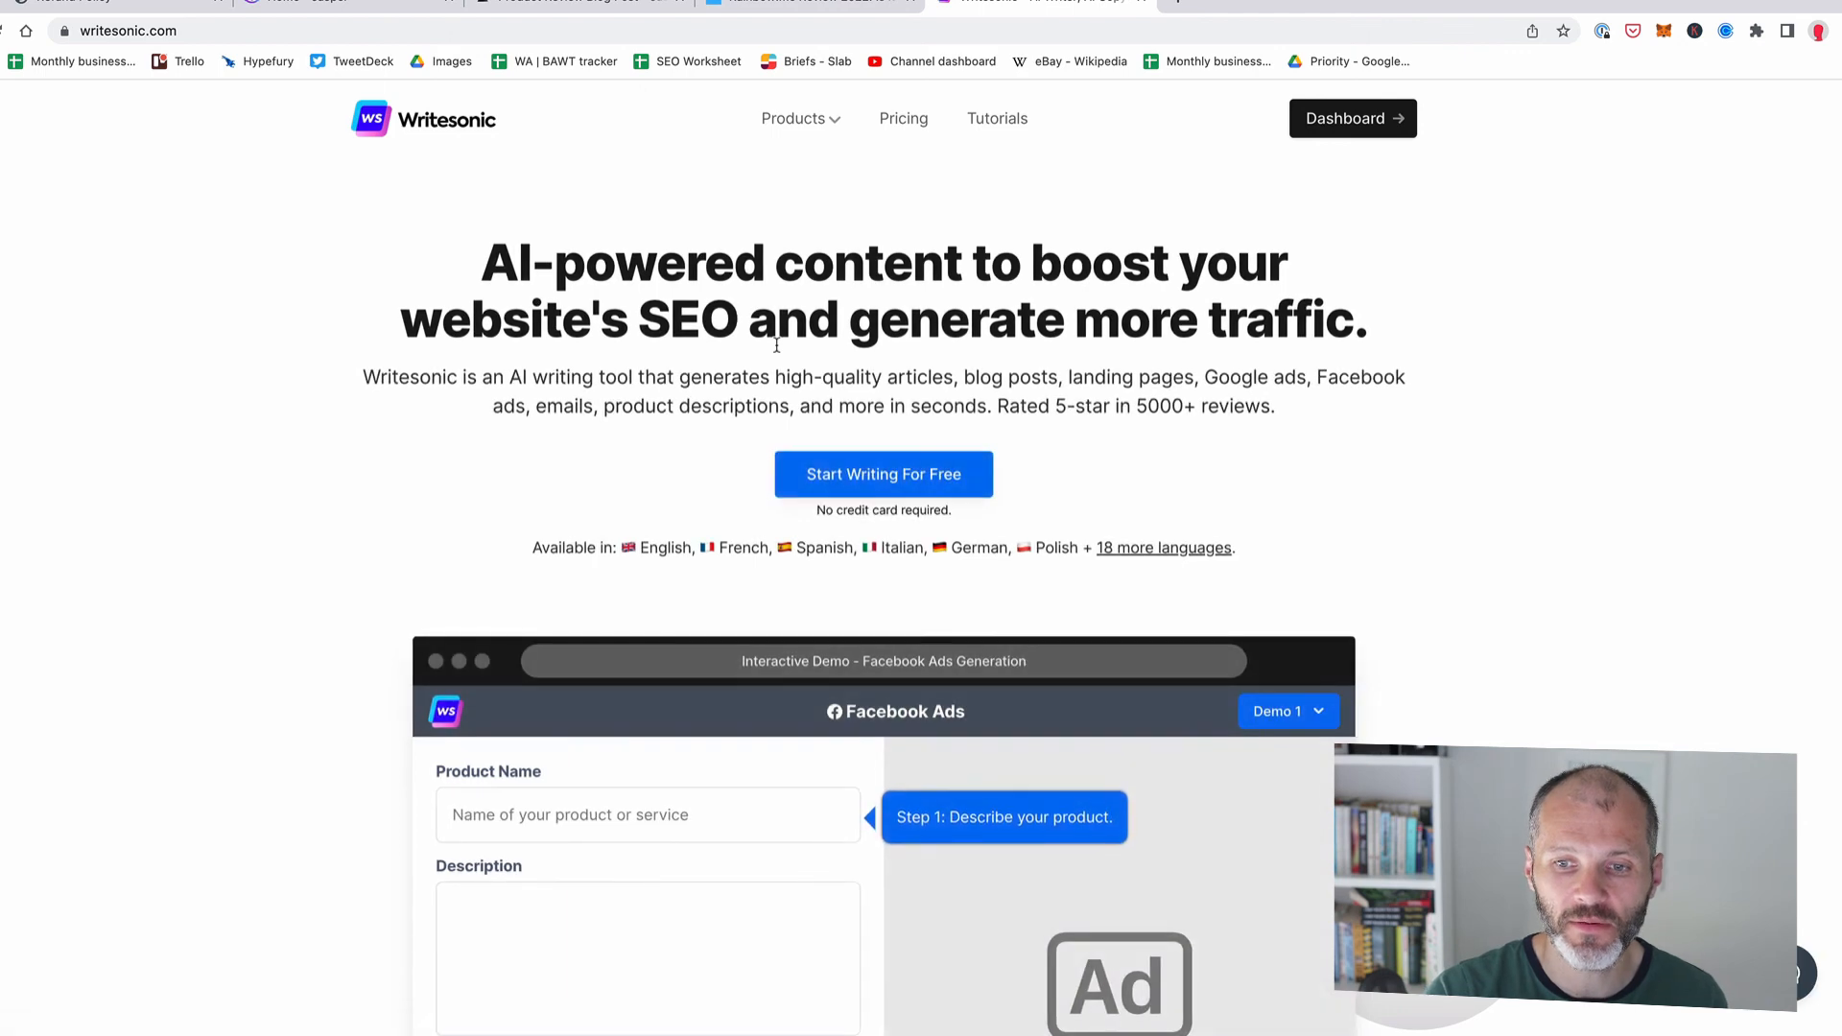
{"action": "scroll", "coordinate": [908, 394], "scroll_direction": "down", "scroll_amount": 4}
{"action": "scroll", "coordinate": [907, 394], "scroll_direction": "up", "scroll_amount": 4}
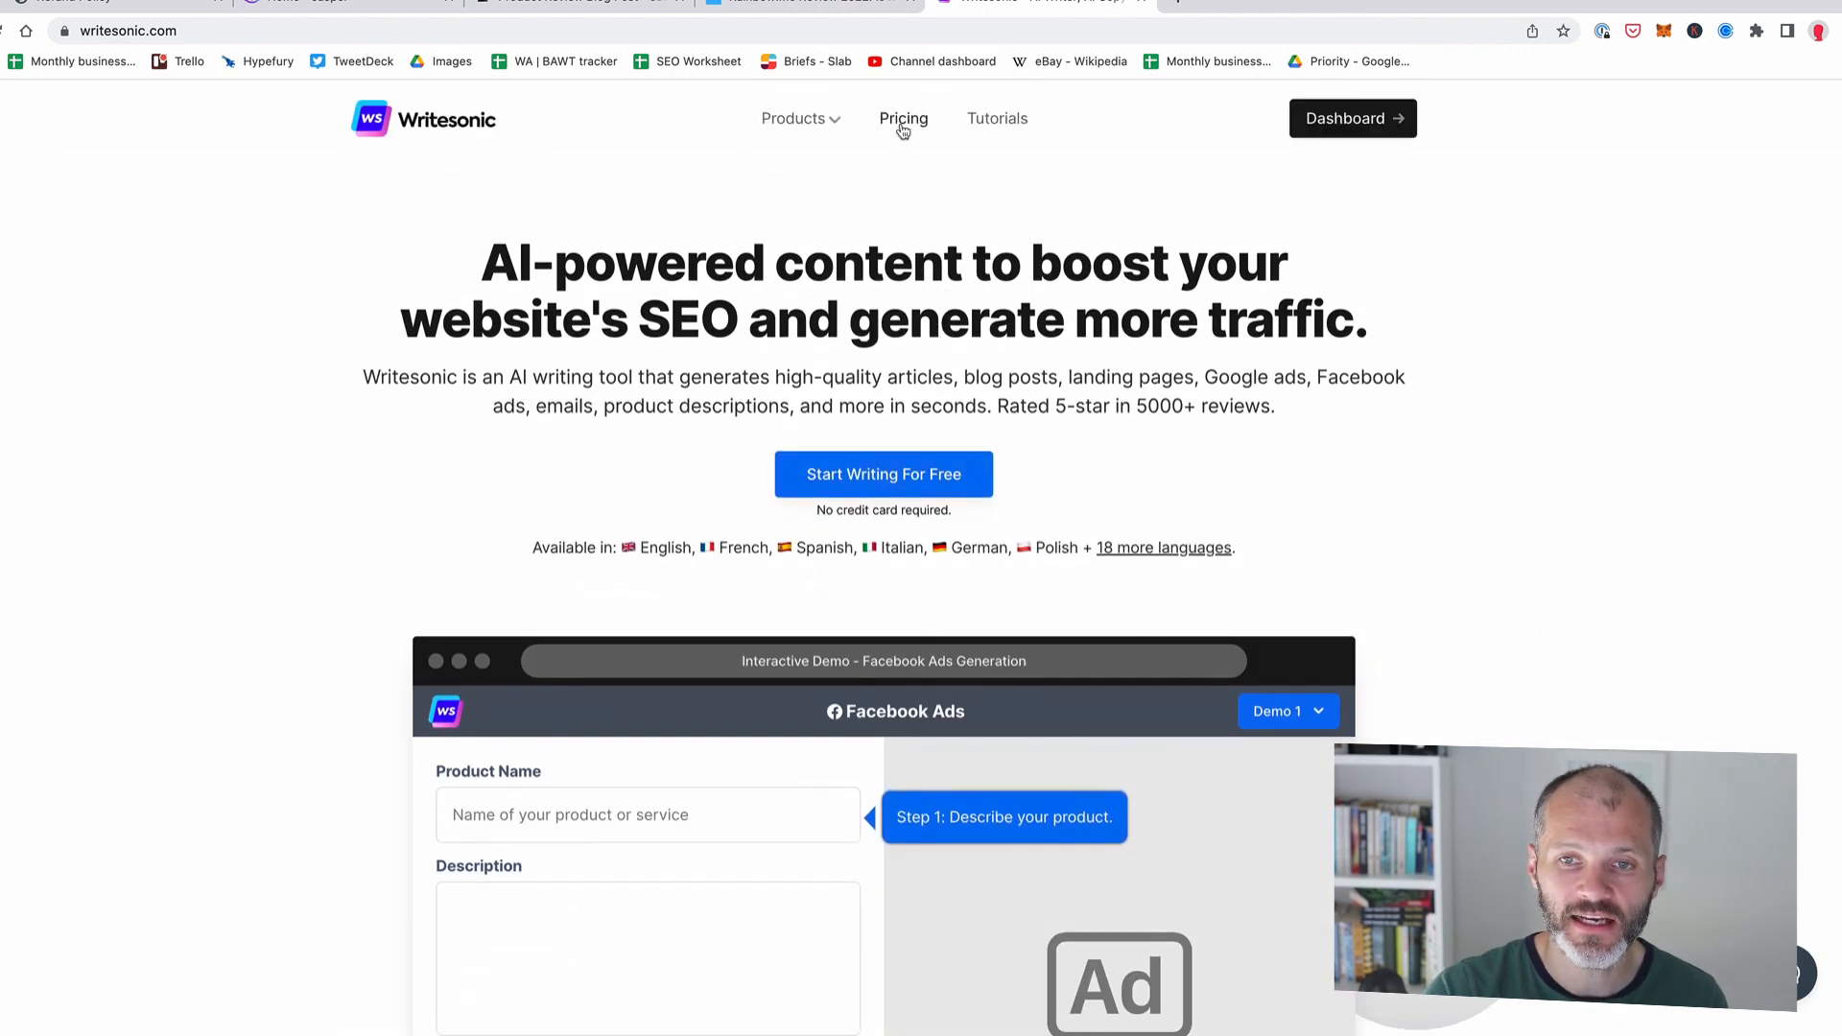
{"action": "left_click", "coordinate": [902, 120]}
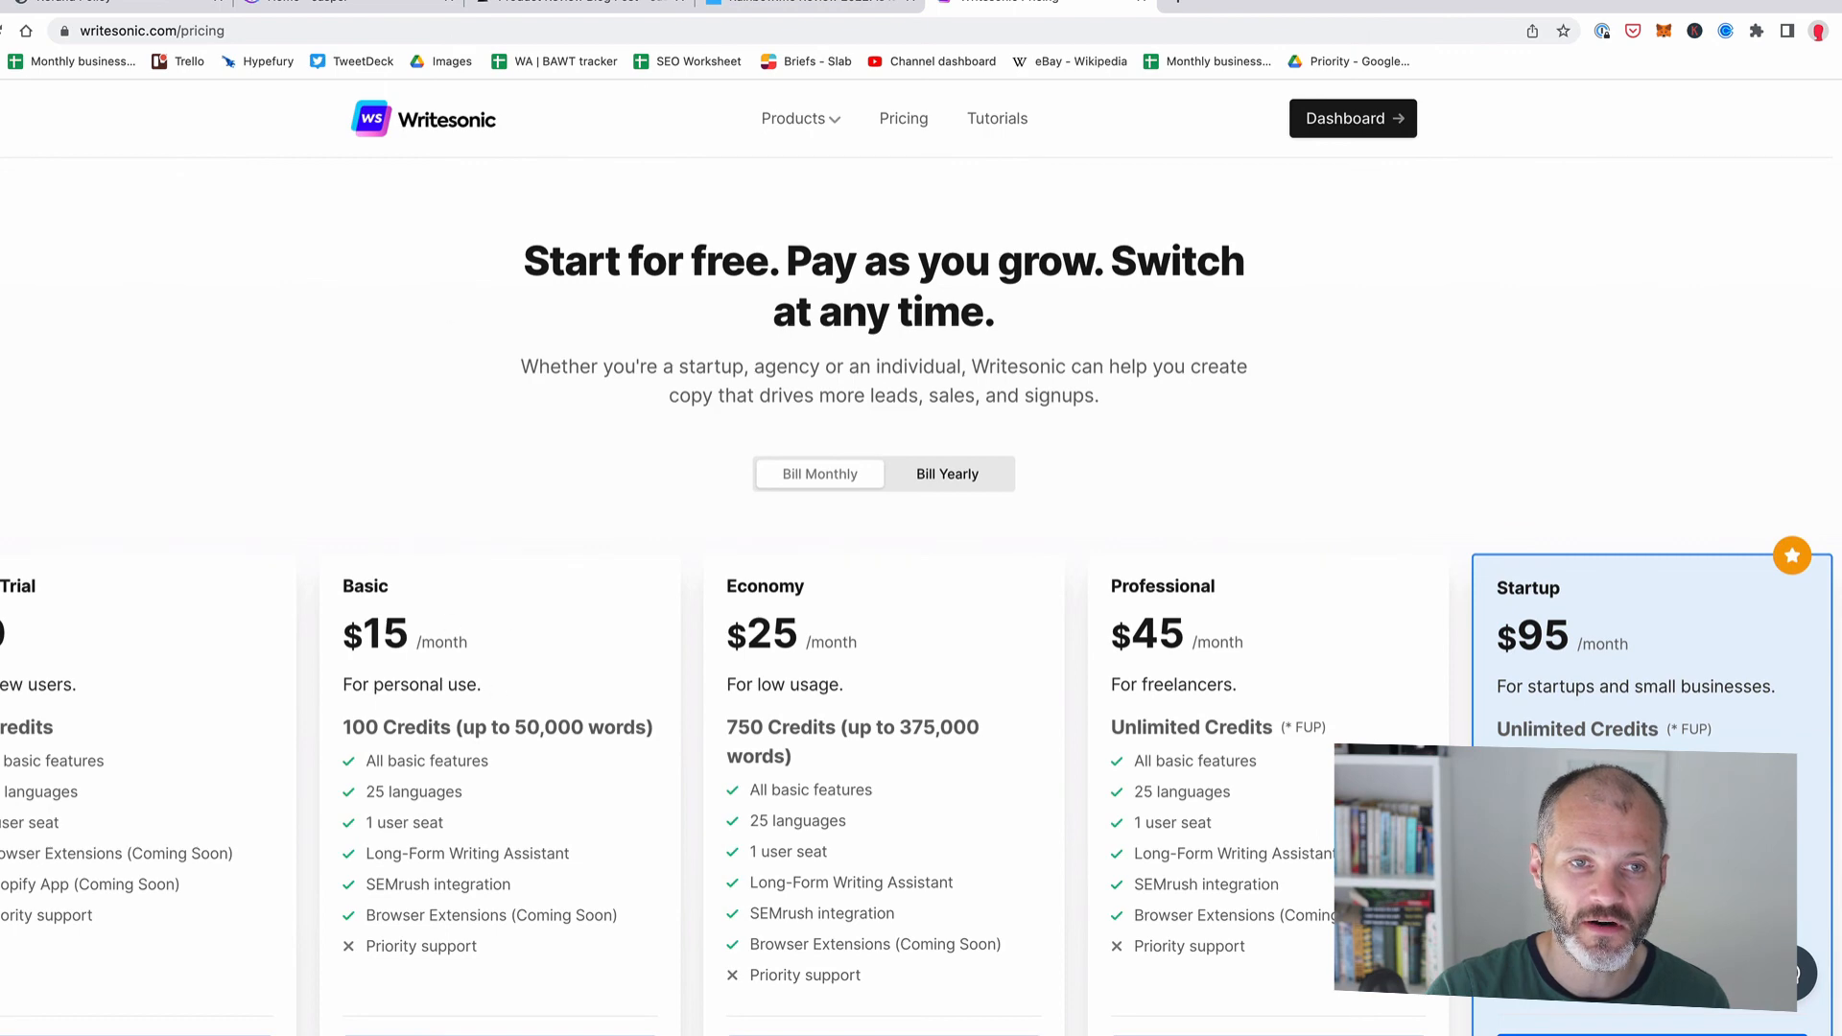
Step: Go to wordtune.com and look over the Wordtune home page
{"action": "left_click", "coordinate": [550, 38]}
{"action": "type", "text": "wordtui"}
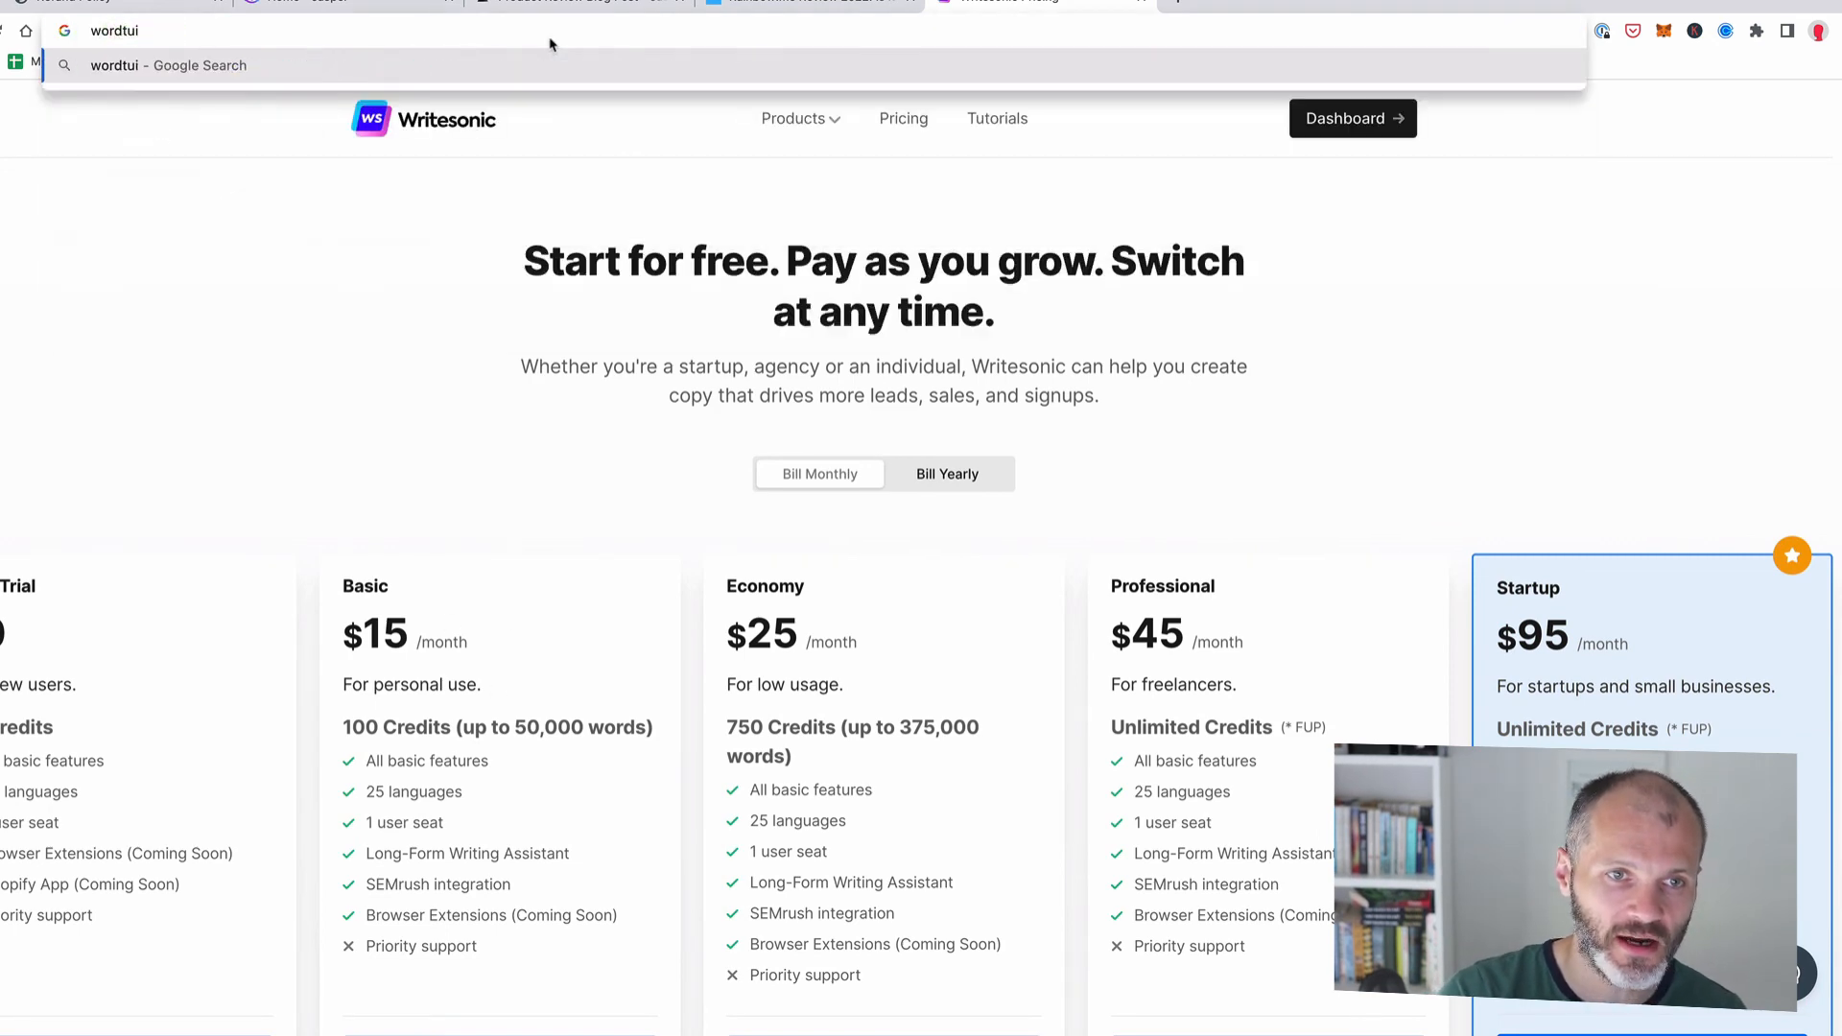
{"action": "key", "text": "BackSpace"}
{"action": "type", "text": "ne.com"}
{"action": "key", "text": "Return"}
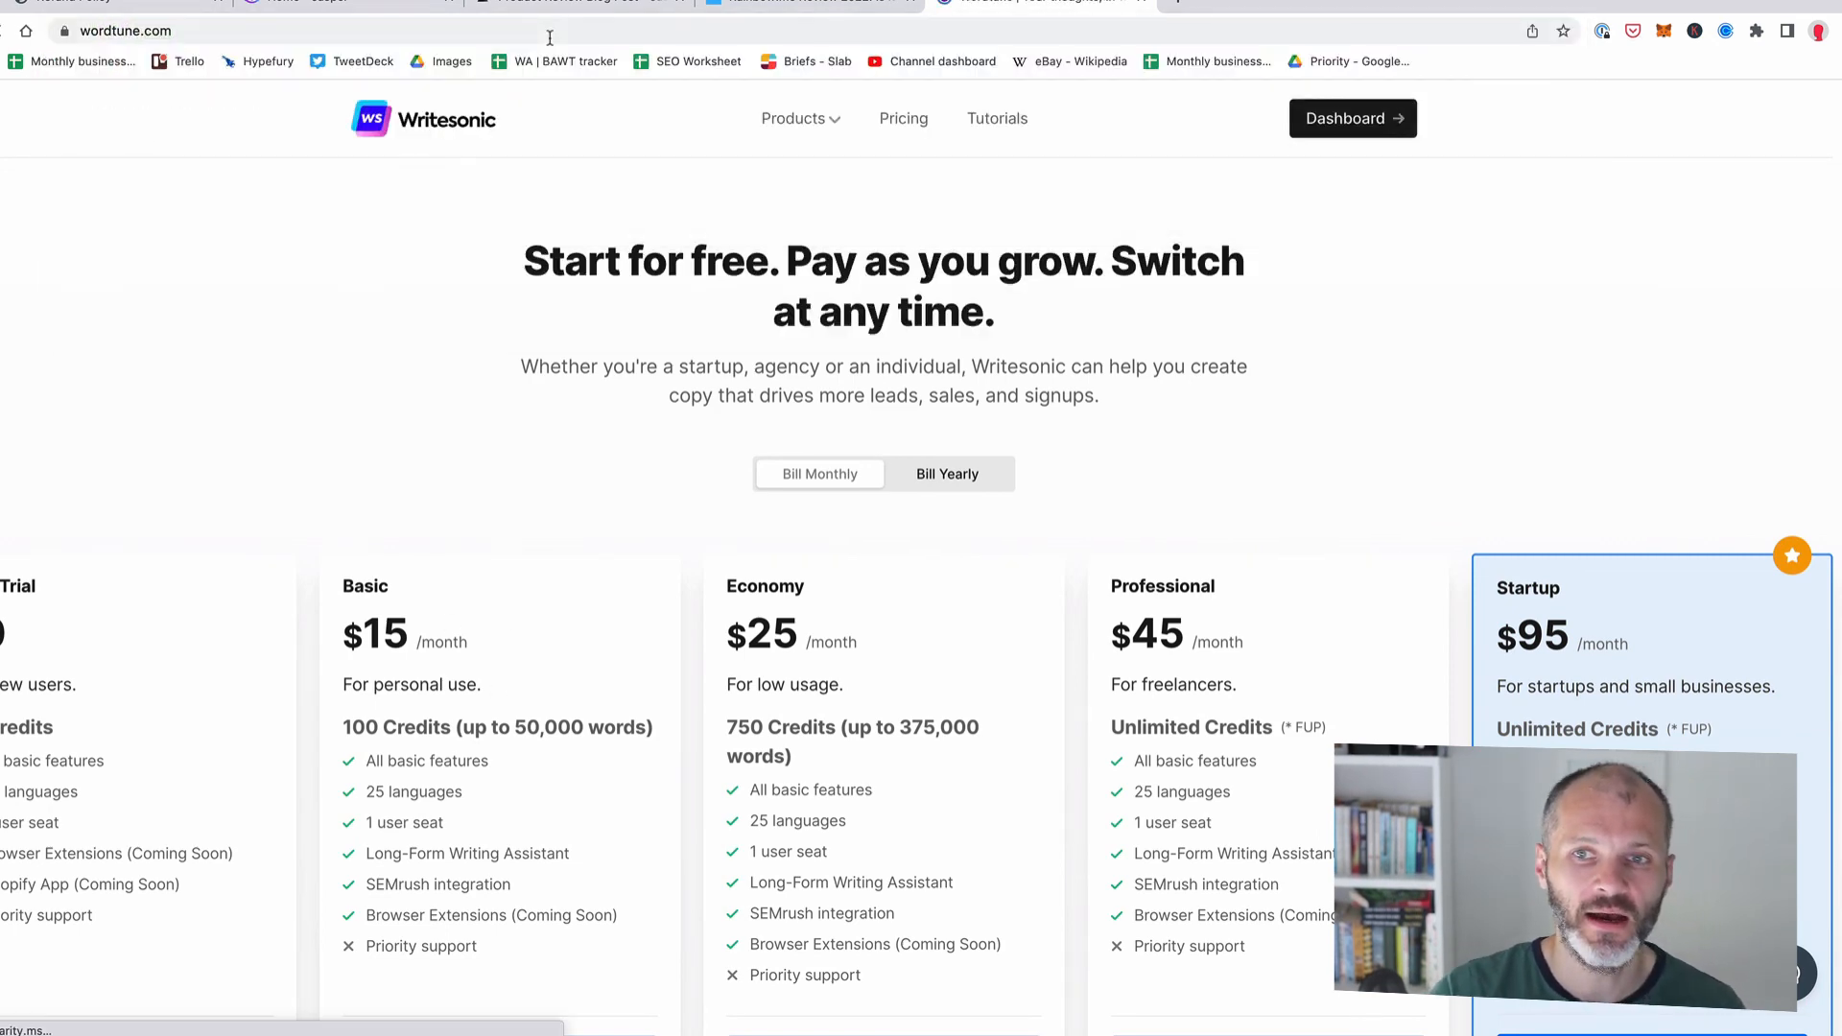
{"action": "scroll", "coordinate": [1324, 251], "scroll_direction": "down", "scroll_amount": 3}
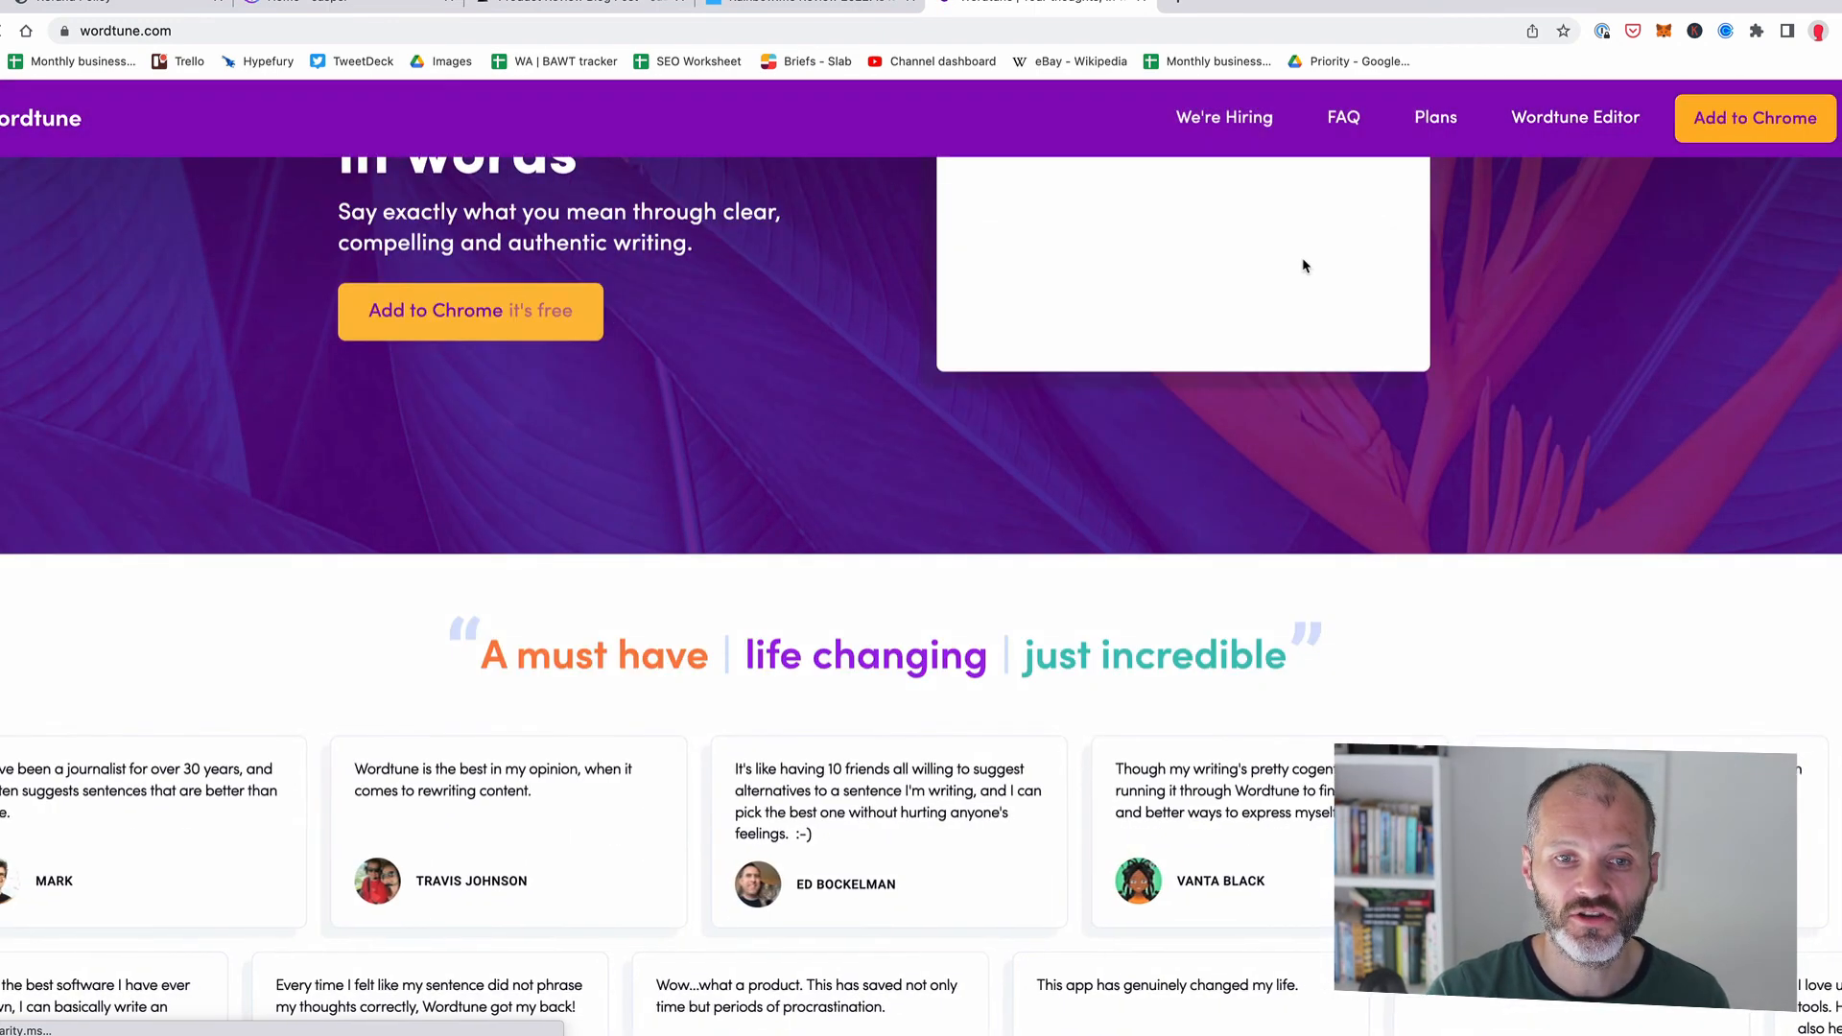
Step: View Wordtune's plans, and return to the Jasper dashboard
{"action": "scroll", "coordinate": [1303, 257], "scroll_direction": "up", "scroll_amount": 3}
{"action": "left_click", "coordinate": [1436, 117]}
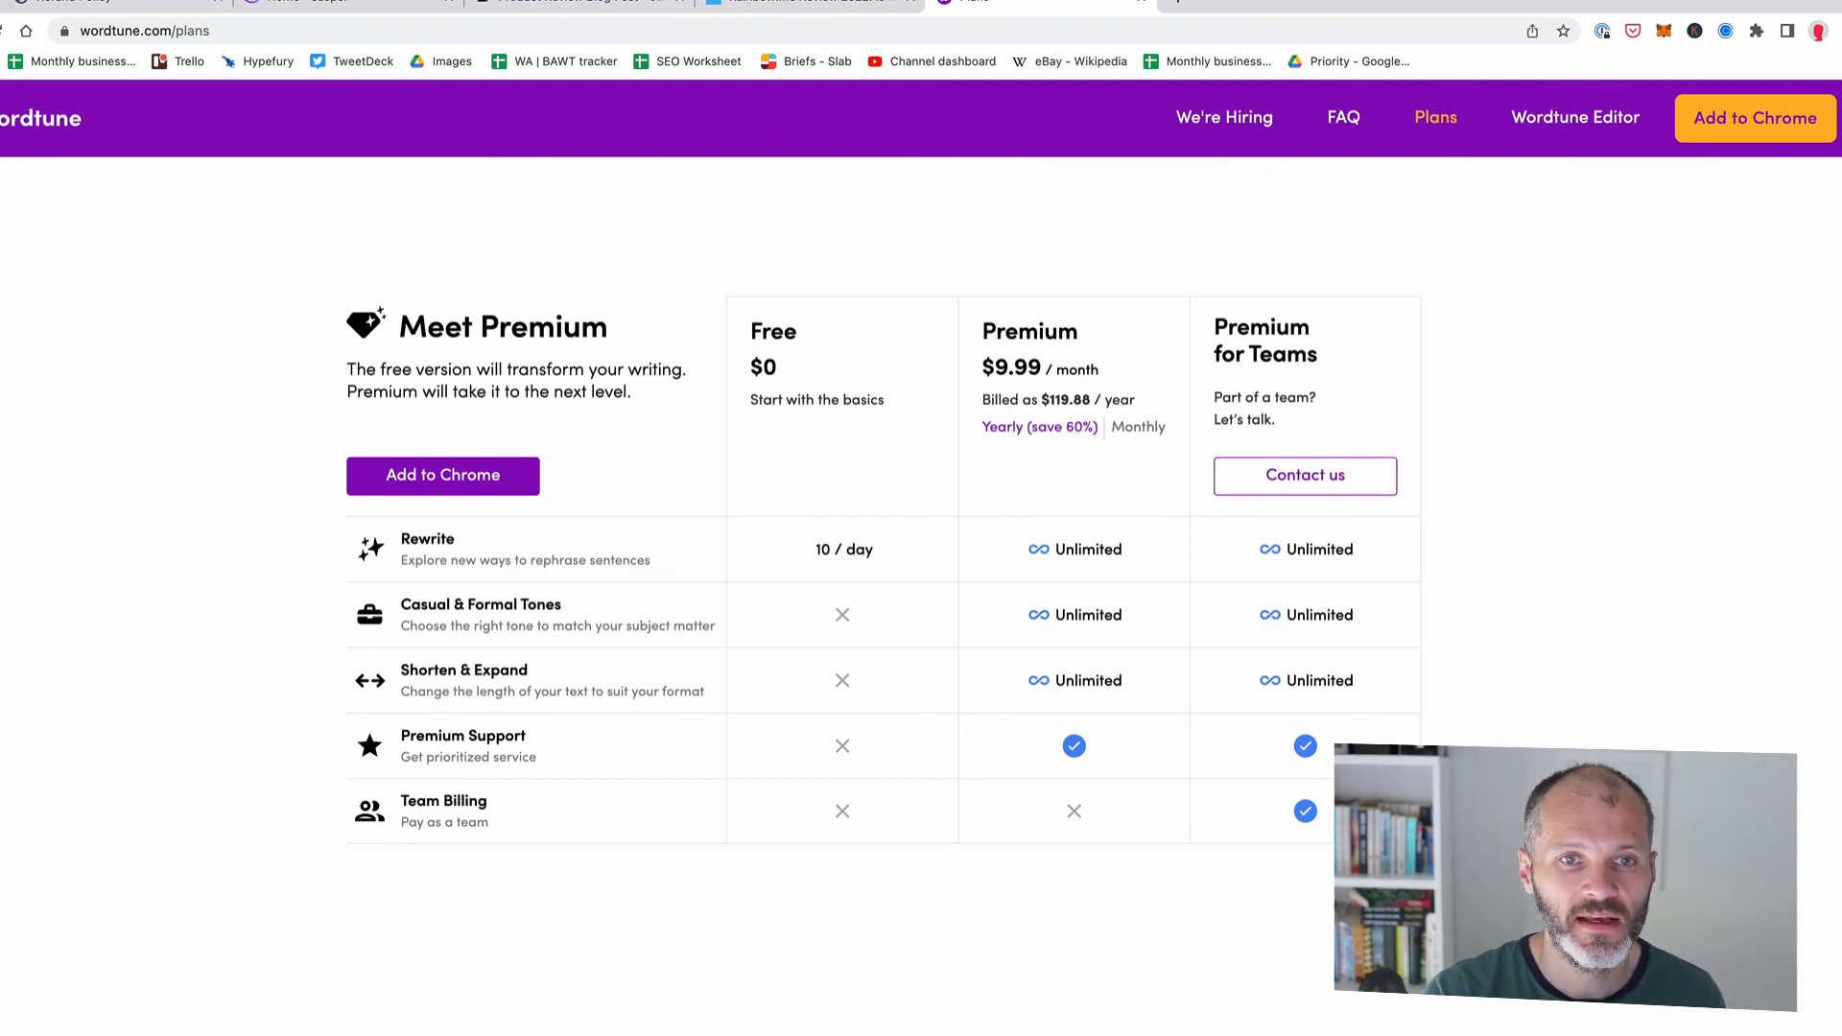
{"action": "left_click", "coordinate": [346, 4]}
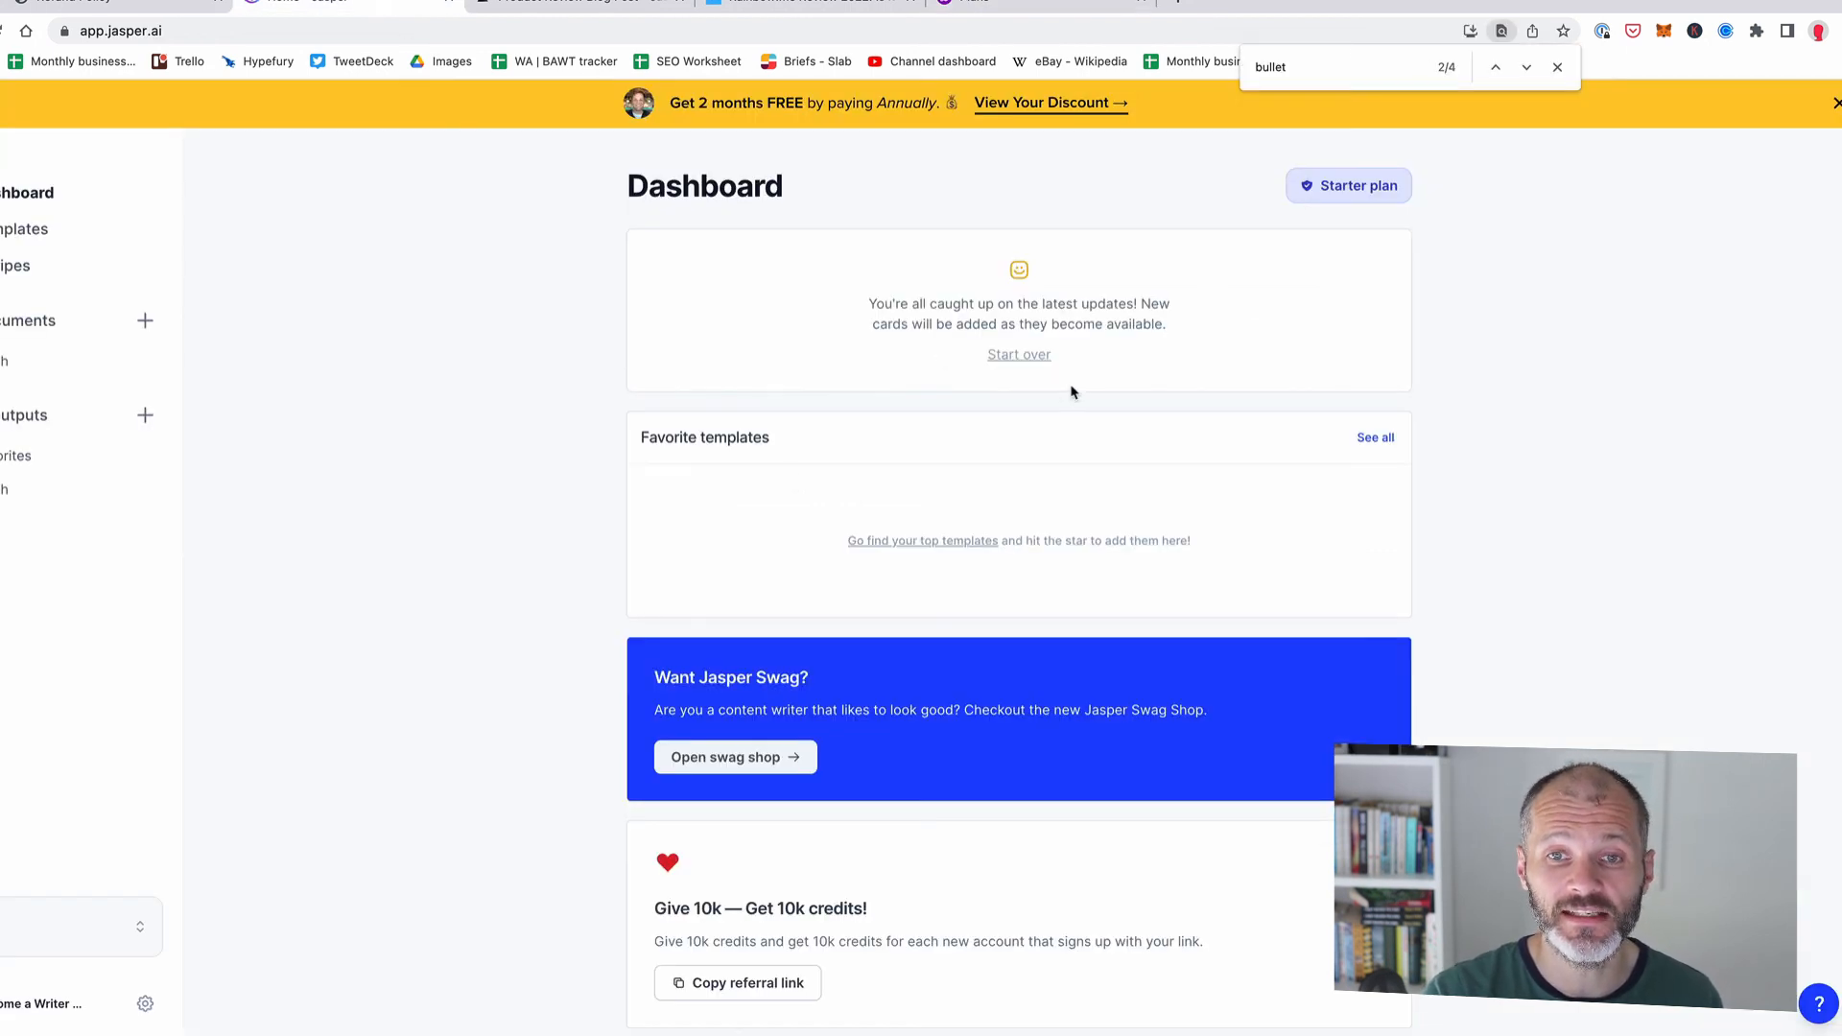